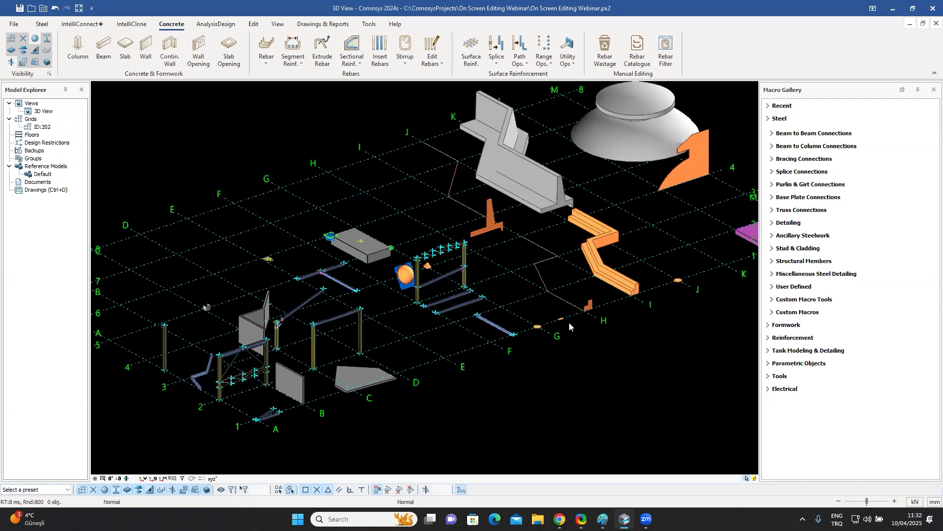
Zoom in on the two steel beams near grids A and 1 and select the lower beam to show its handles.
{"action": "middle_click_drag", "start_coordinate": [565, 325], "coordinate": [572, 319]}
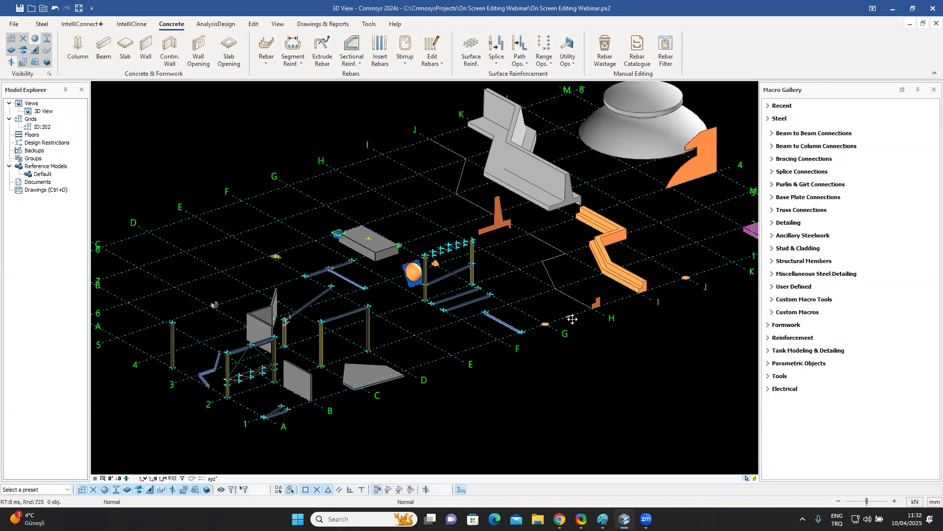
{"action": "middle_click_drag", "start_coordinate": [506, 333], "coordinate": [600, 267]}
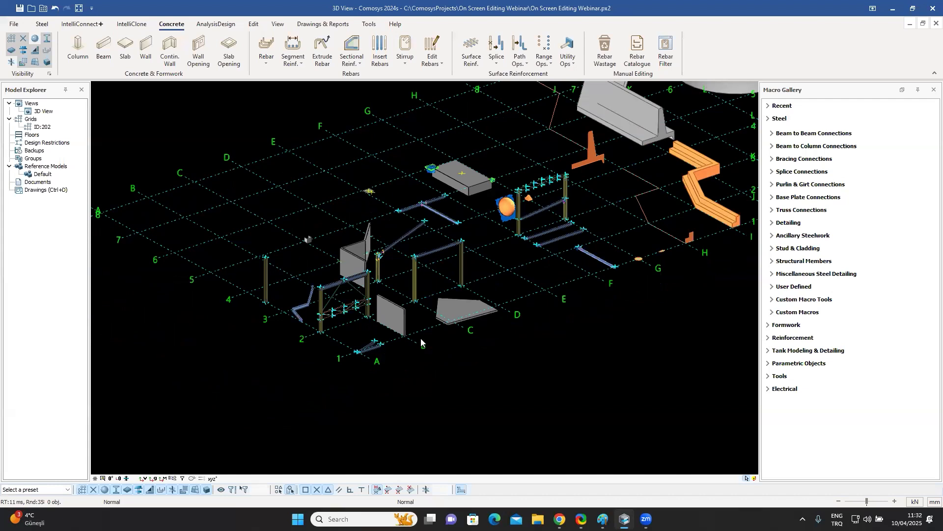
{"action": "middle_click_drag", "start_coordinate": [435, 337], "coordinate": [445, 331]}
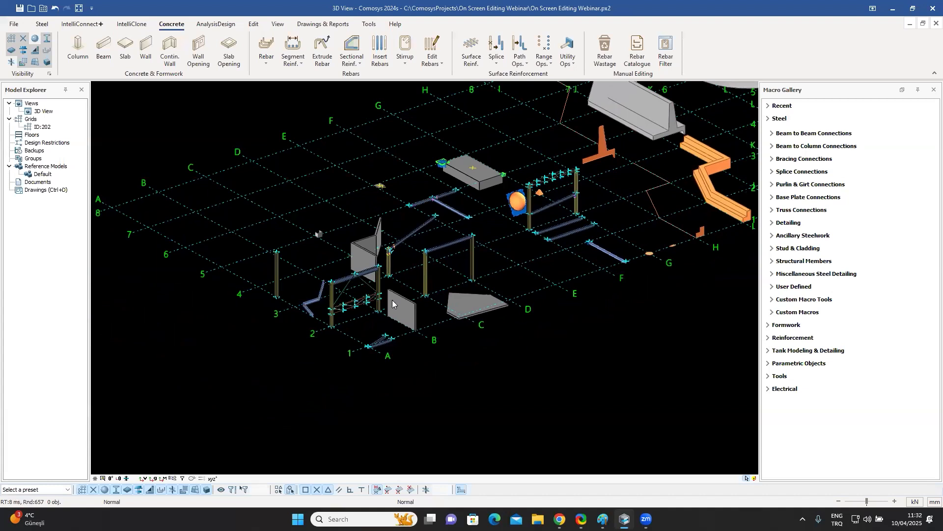
{"action": "mouse_move", "coordinate": [535, 296]}
{"action": "middle_mouse_down"}
{"action": "mouse_move", "coordinate": [469, 328]}
{"action": "mouse_move", "coordinate": [526, 281]}
{"action": "middle_mouse_up"}
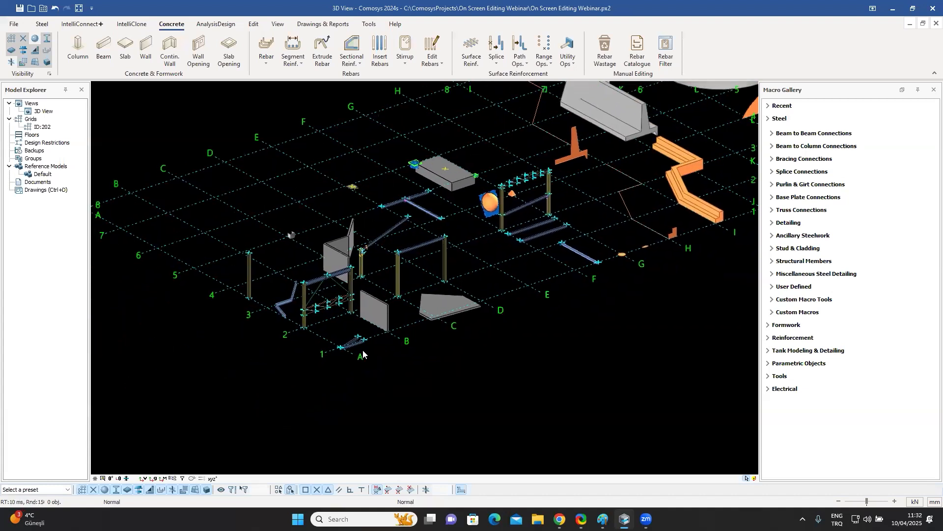
{"action": "scroll", "coordinate": [363, 350], "scroll_direction": "up", "scroll_amount": 5}
{"action": "scroll", "coordinate": [442, 351], "scroll_direction": "up", "scroll_amount": 5}
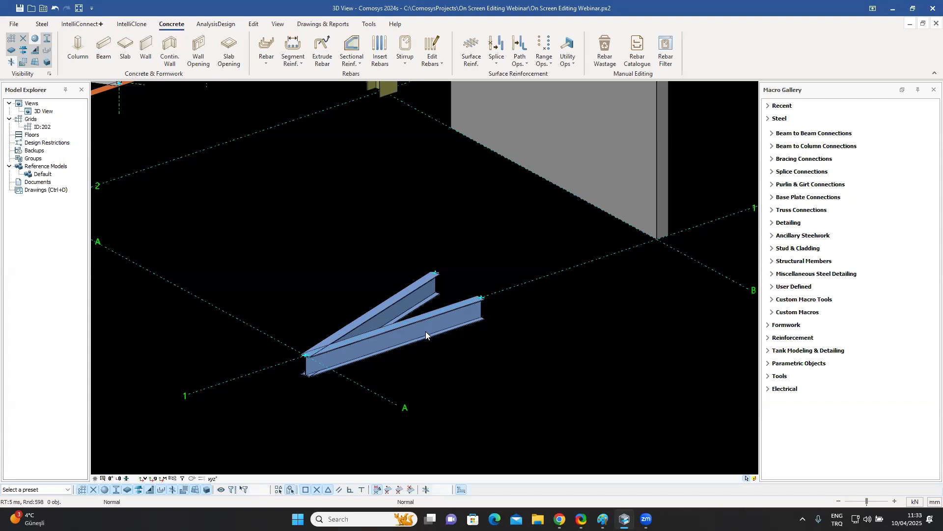
{"action": "left_click", "coordinate": [426, 331]}
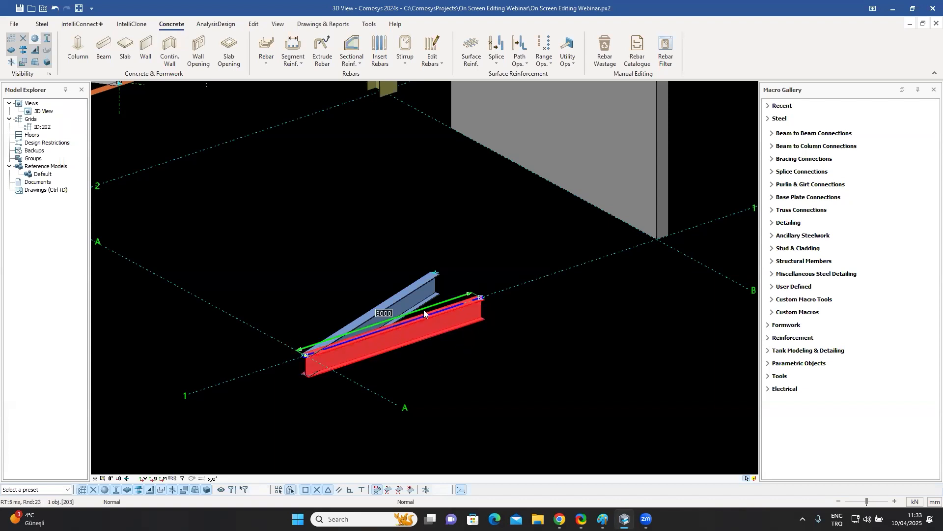
{"action": "left_click", "coordinate": [482, 409]}
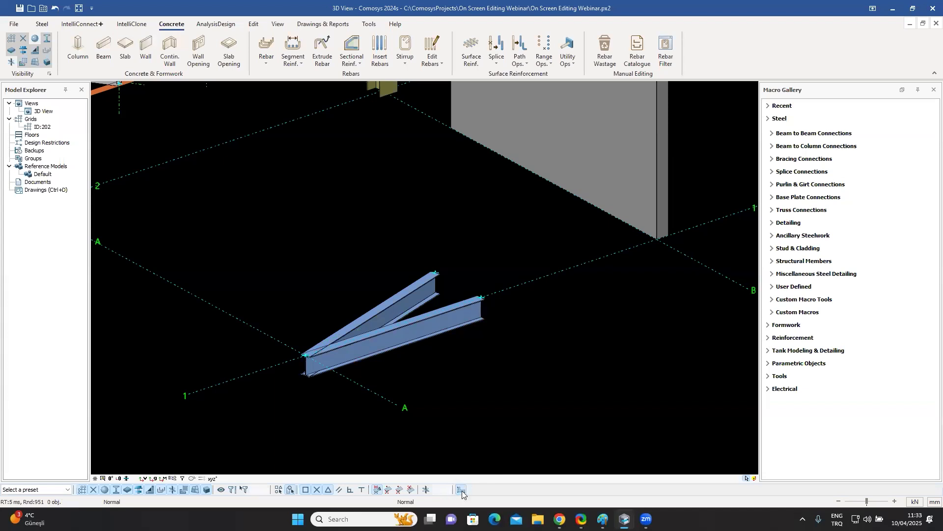
{"action": "left_click", "coordinate": [437, 327]}
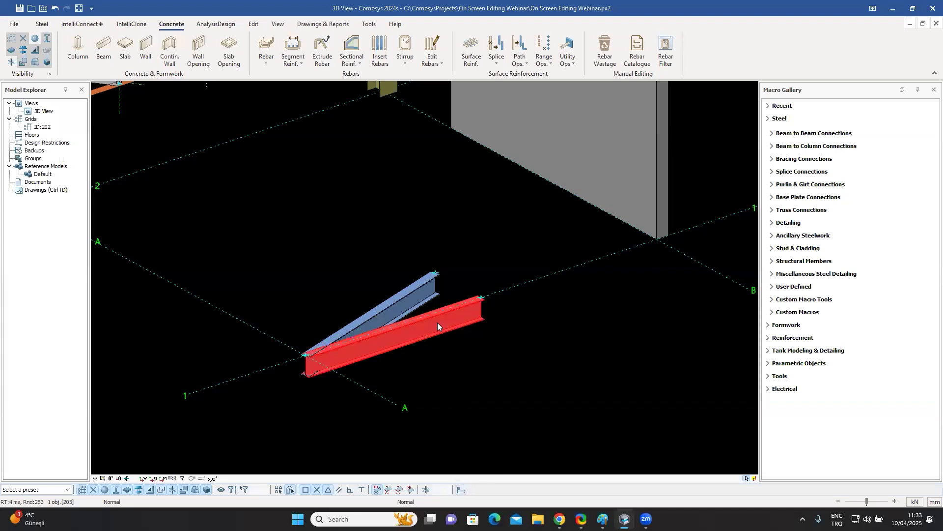
{"action": "left_click", "coordinate": [472, 396]}
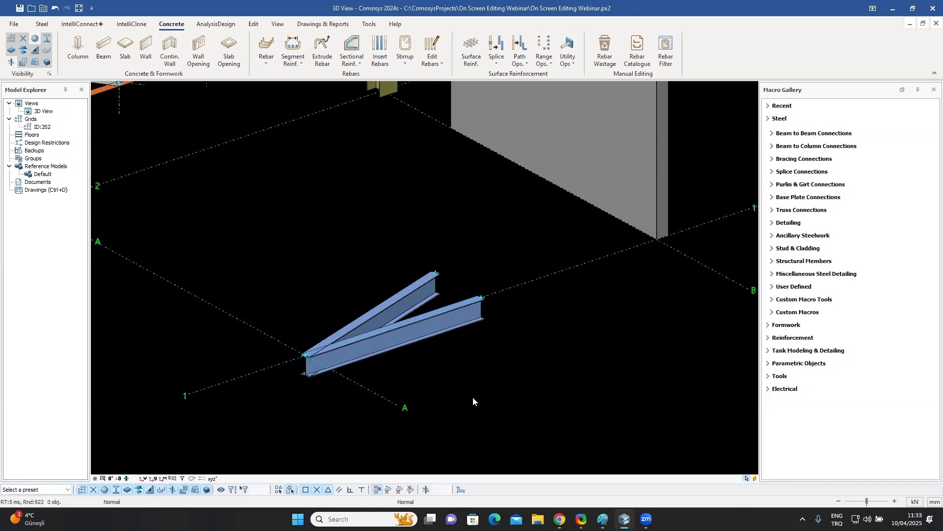
{"action": "left_click", "coordinate": [460, 490]}
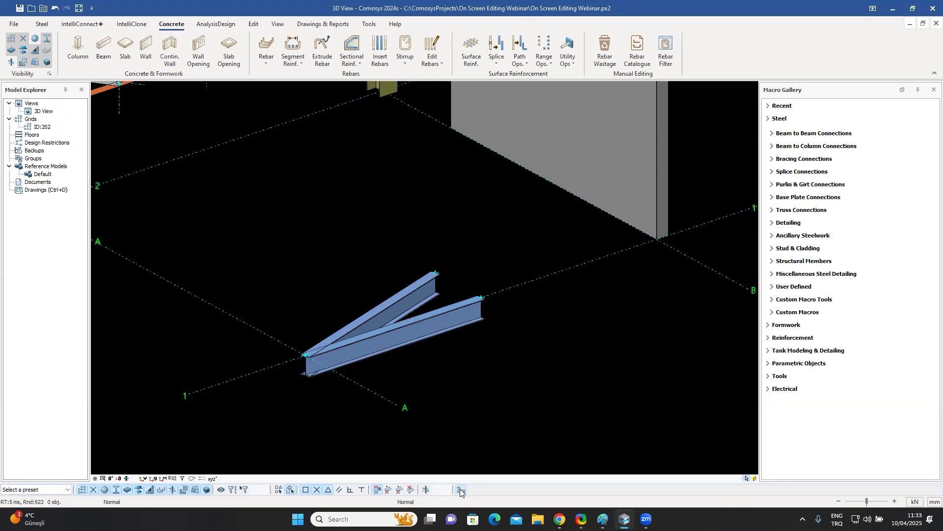
{"action": "left_click", "coordinate": [453, 320]}
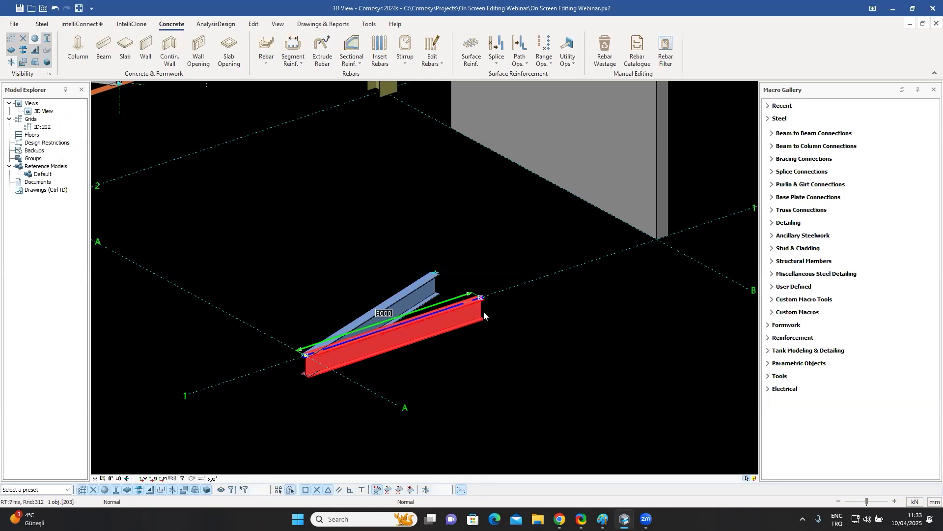
{"action": "scroll", "coordinate": [484, 314], "scroll_direction": "up", "scroll_amount": 4}
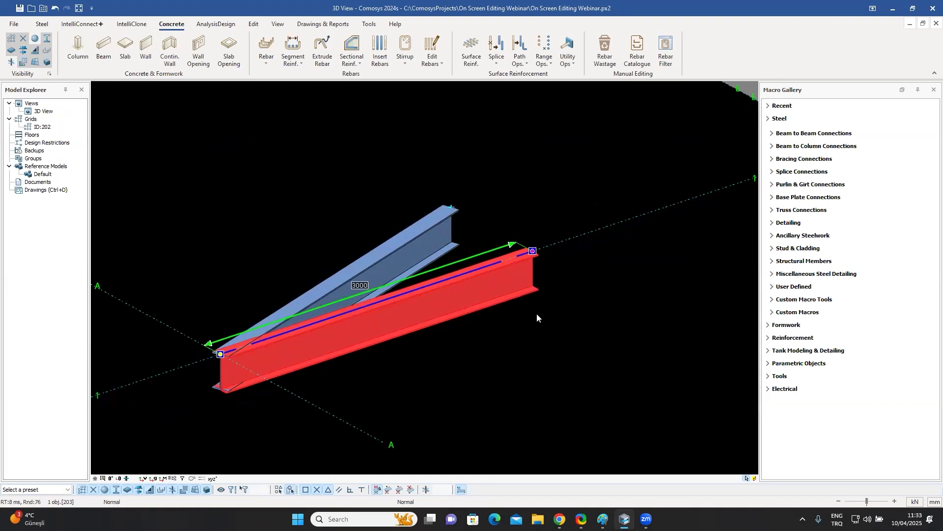
Inspect the lower beam's axis editing options and its end handle up close.
{"action": "double_click", "coordinate": [448, 278]}
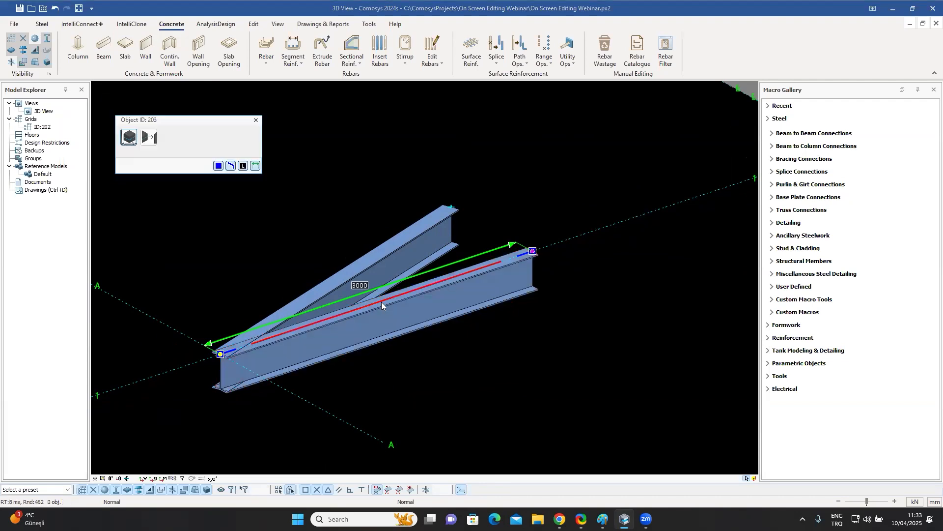
{"action": "left_click", "coordinate": [502, 356]}
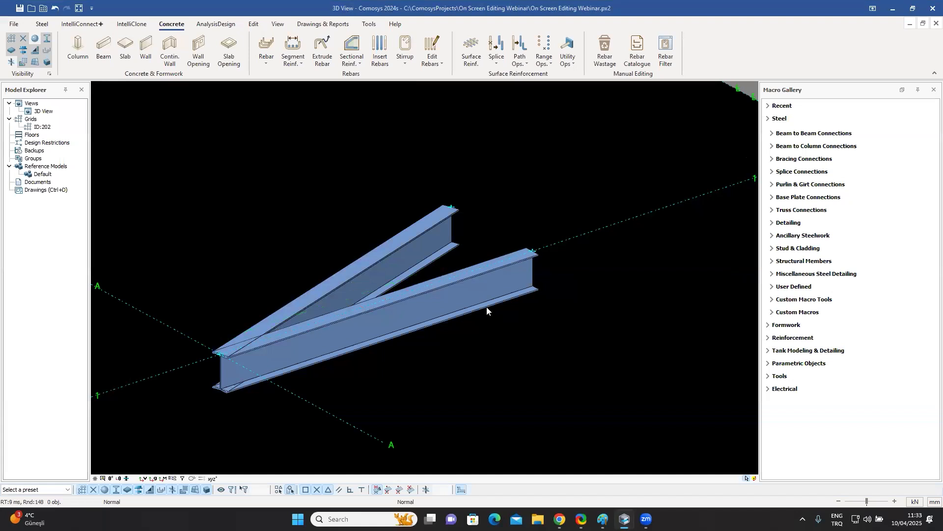
{"action": "left_click", "coordinate": [500, 288]}
{"action": "scroll", "coordinate": [524, 276], "scroll_direction": "up", "scroll_amount": 4}
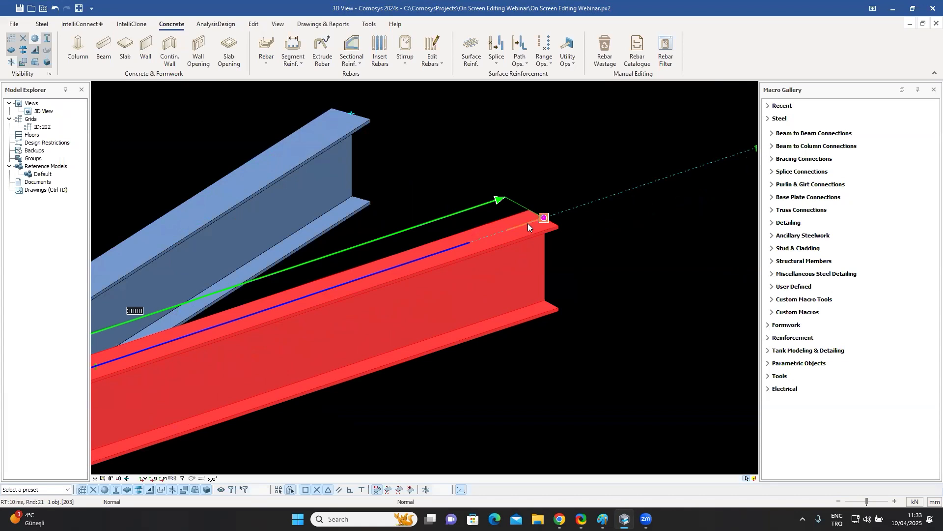
{"action": "scroll", "coordinate": [560, 265], "scroll_direction": "down", "scroll_amount": 5}
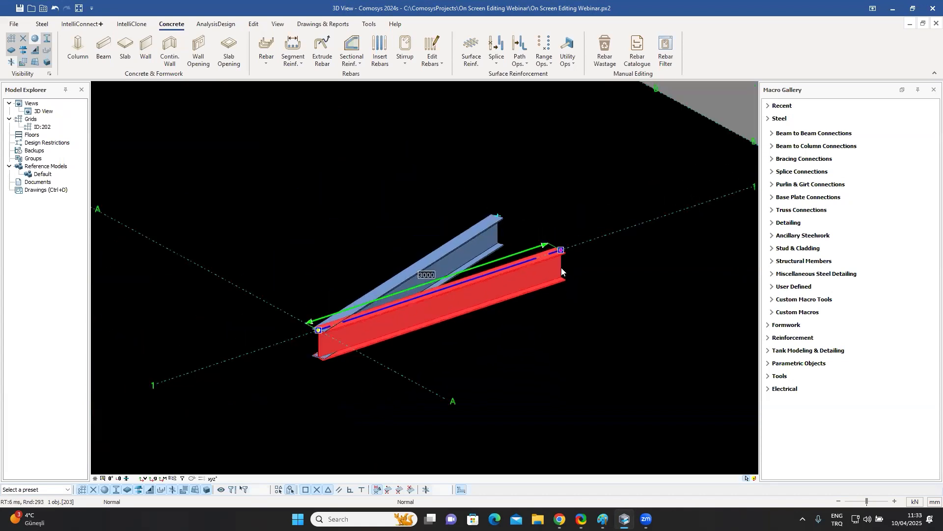
{"action": "scroll", "coordinate": [335, 344], "scroll_direction": "up", "scroll_amount": 5}
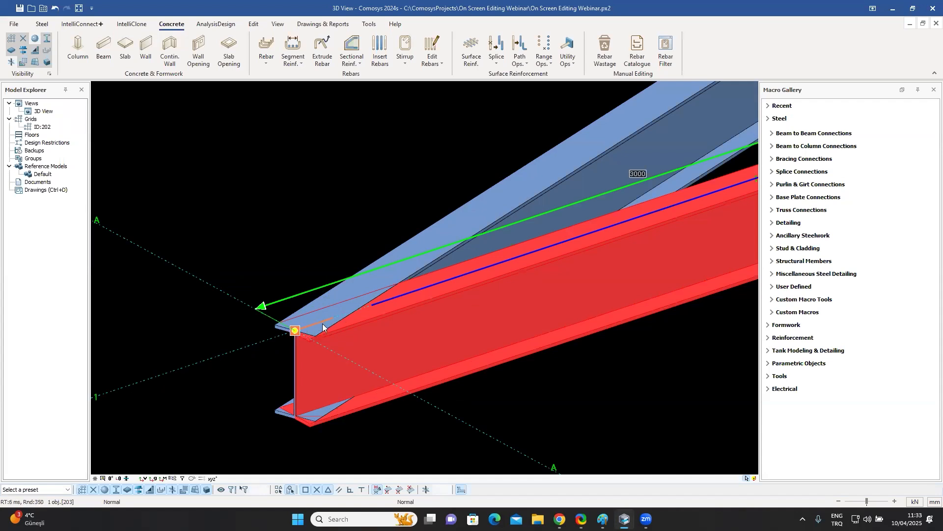
{"action": "scroll", "coordinate": [352, 338], "scroll_direction": "down", "scroll_amount": 4}
{"action": "scroll", "coordinate": [630, 250], "scroll_direction": "up", "scroll_amount": 4}
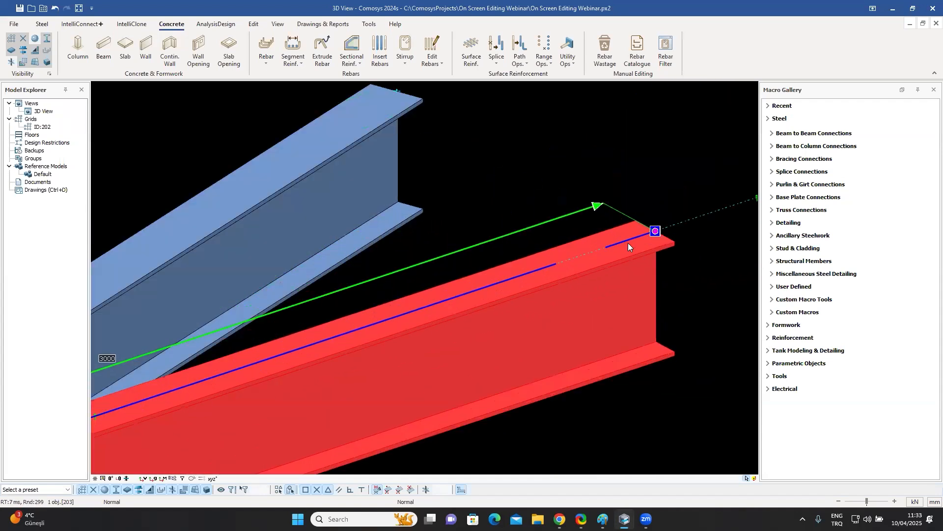
{"action": "scroll", "coordinate": [520, 313], "scroll_direction": "down", "scroll_amount": 3}
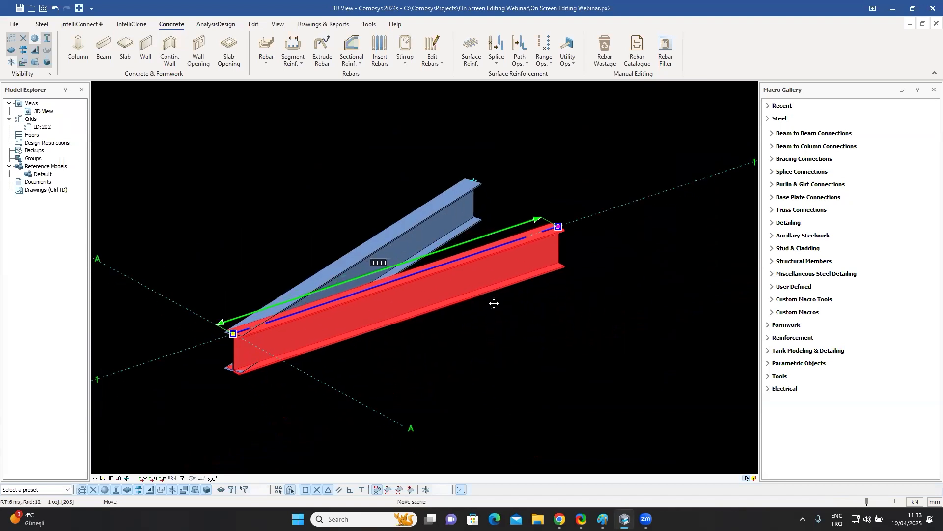
{"action": "scroll", "coordinate": [551, 254], "scroll_direction": "up", "scroll_amount": 3}
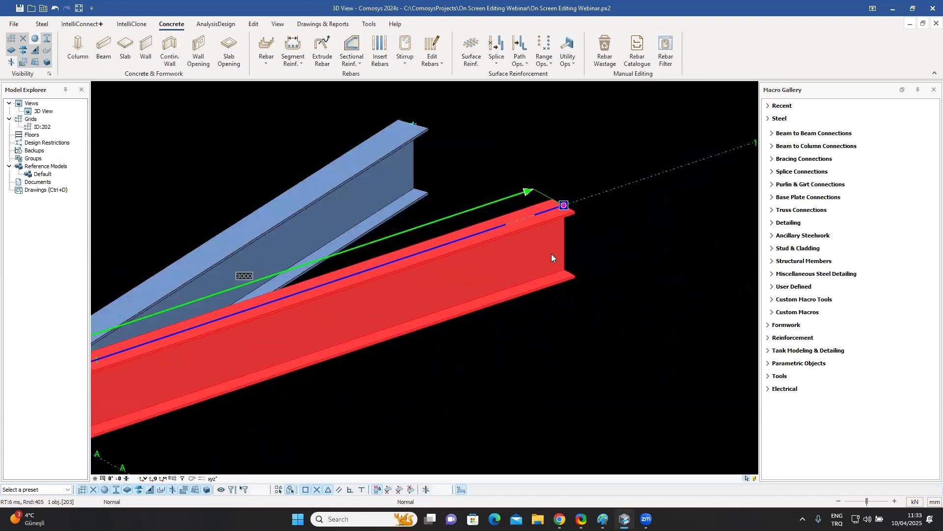
Move the lower beam's end point 500 mm along X, lengthening the beam.
{"action": "left_click", "coordinate": [545, 212]}
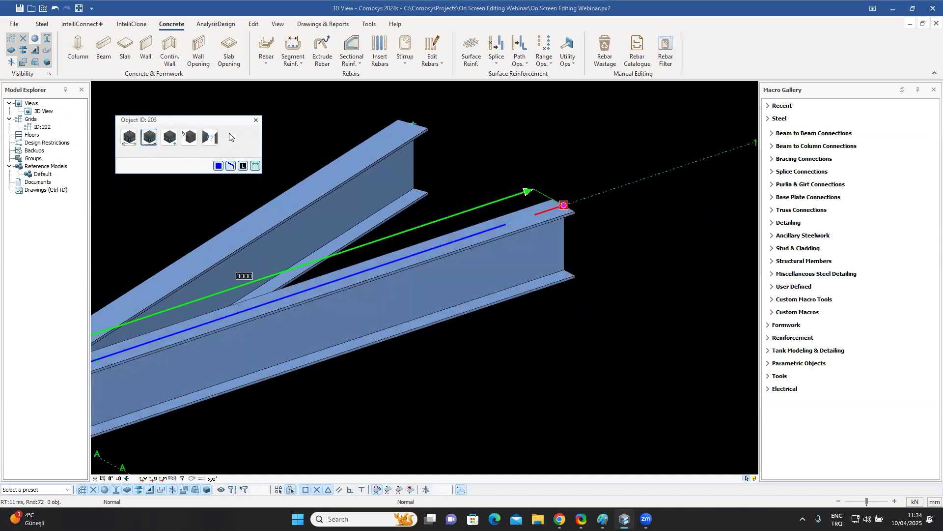
{"action": "left_click", "coordinate": [130, 140]}
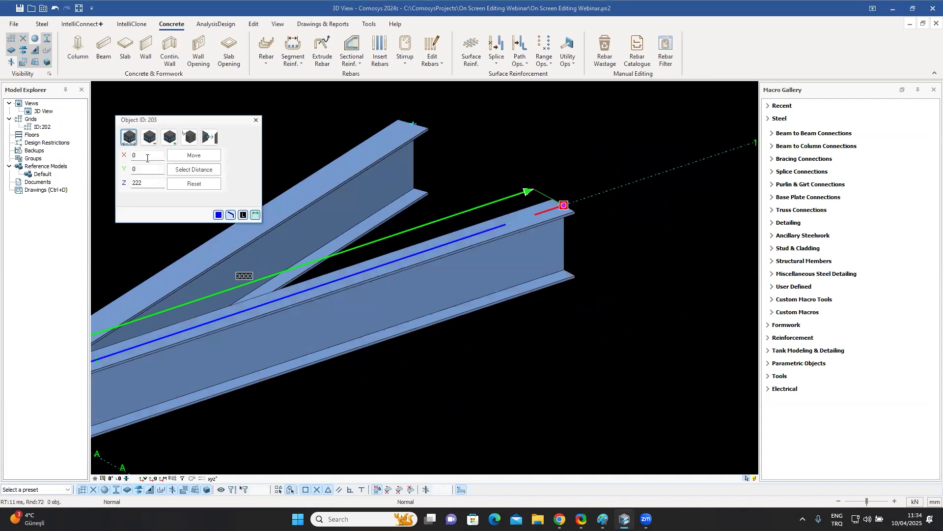
{"action": "left_click", "coordinate": [194, 183]}
{"action": "type", "text": "500"}
{"action": "left_click", "coordinate": [200, 156]}
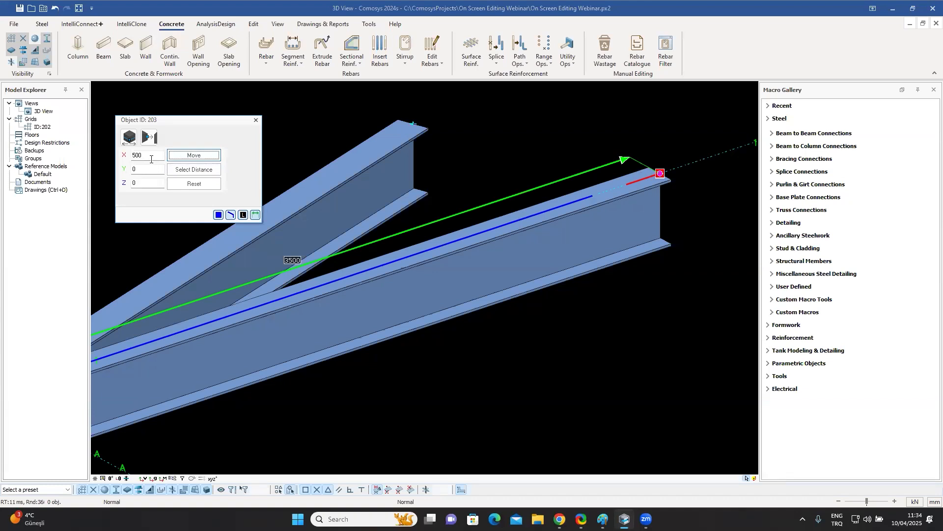
{"action": "left_click", "coordinate": [256, 121]}
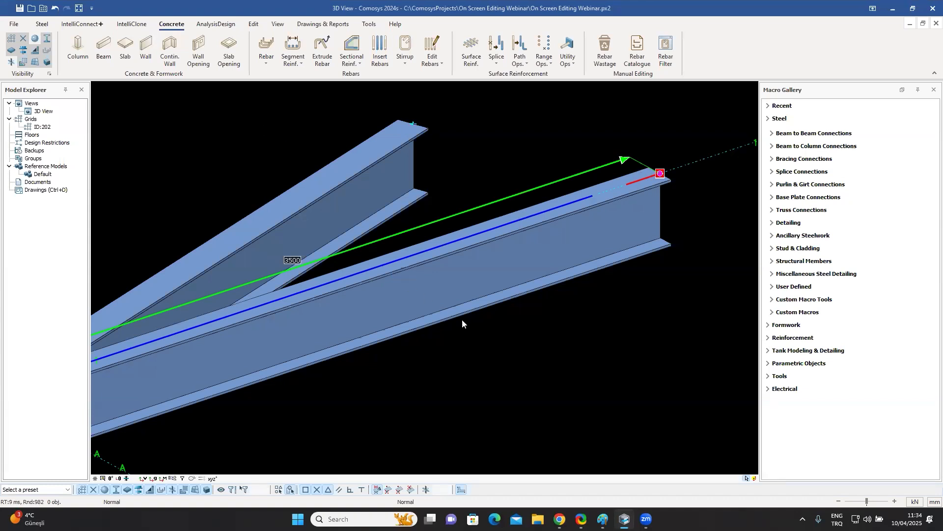
{"action": "left_click", "coordinate": [542, 356]}
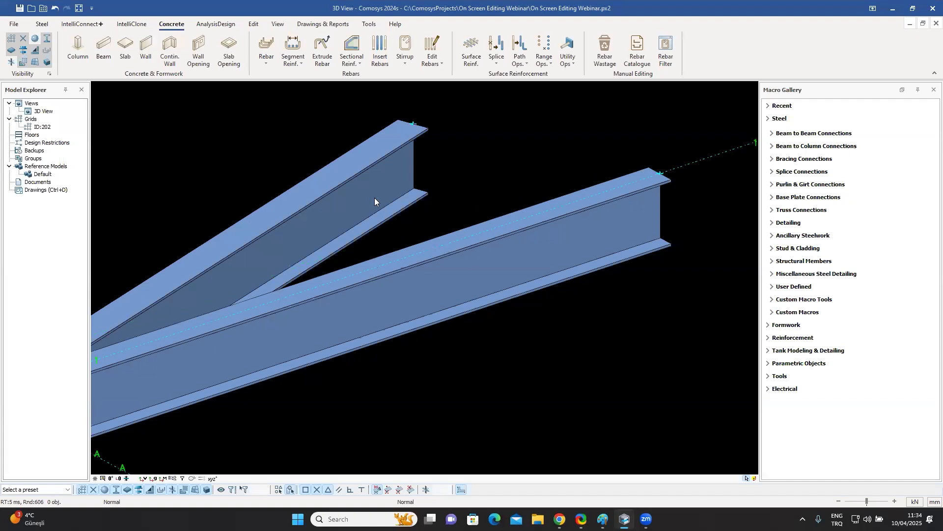
{"action": "left_click", "coordinate": [388, 199]}
{"action": "middle_click_drag", "start_coordinate": [534, 322], "coordinate": [544, 365]}
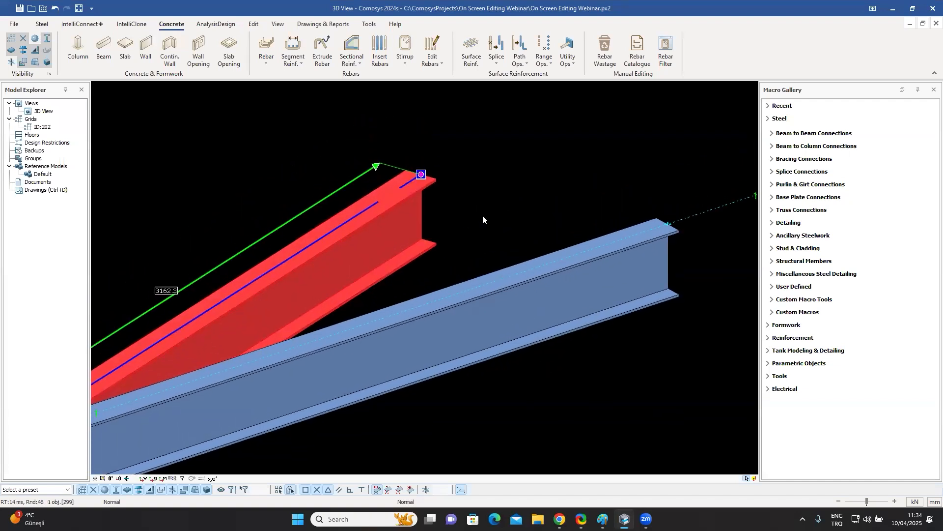
{"action": "left_click", "coordinate": [409, 182]}
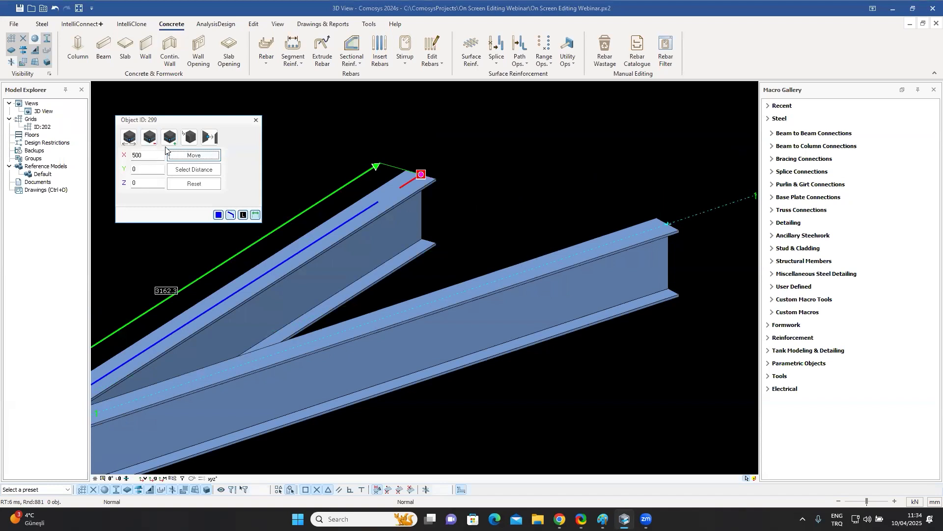
{"action": "left_click", "coordinate": [256, 120]}
{"action": "left_click", "coordinate": [499, 220]}
{"action": "left_click", "coordinate": [415, 189]}
{"action": "left_click", "coordinate": [408, 181]}
{"action": "key", "text": "Escape"}
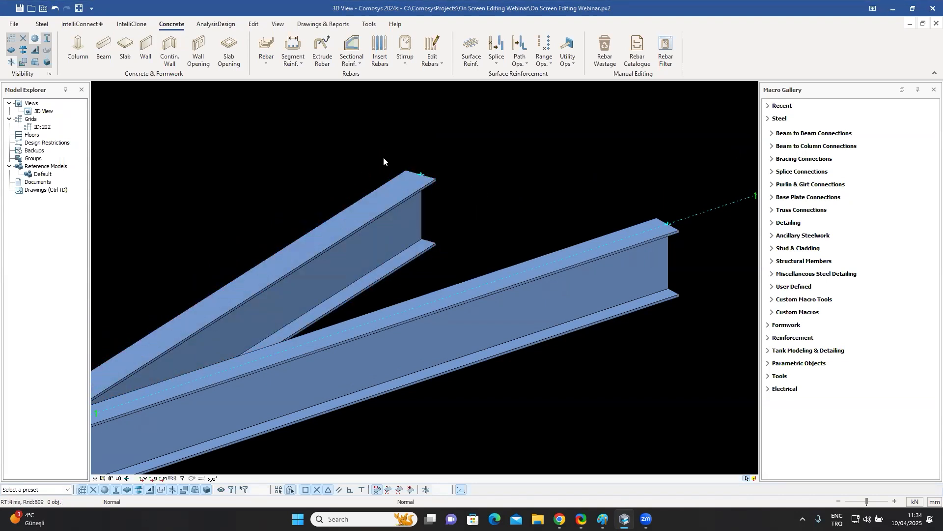
Extend the upper beam's end along its axis by a distance of 150 mm.
{"action": "left_click", "coordinate": [394, 194]}
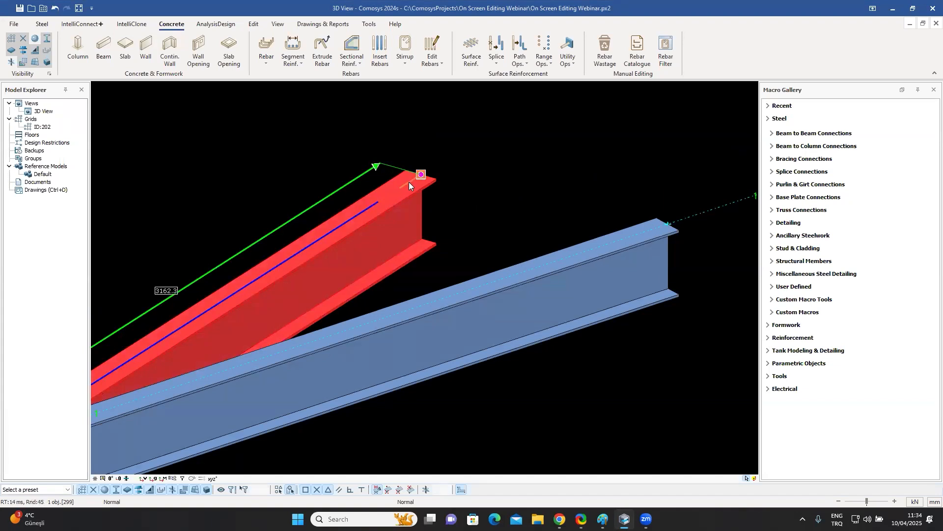
{"action": "left_click", "coordinate": [376, 168]}
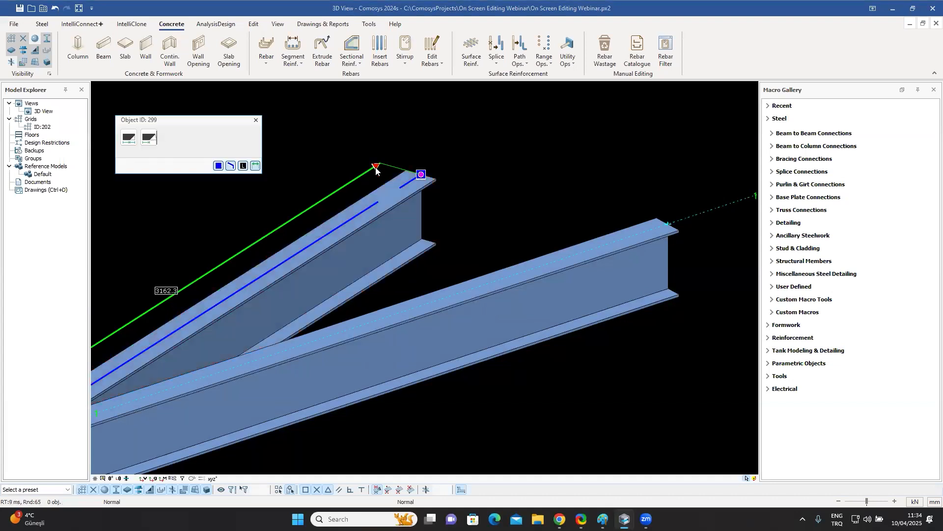
{"action": "left_click", "coordinate": [128, 138]}
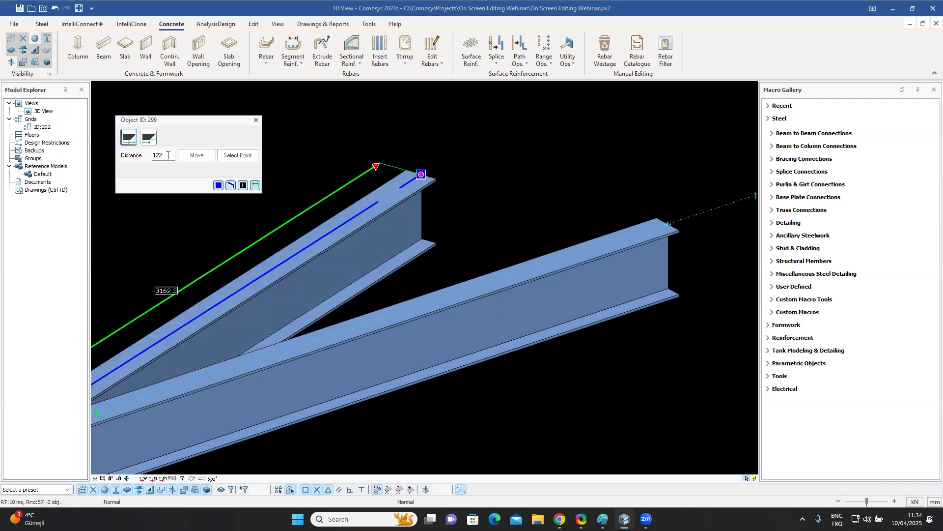
{"action": "left_click_drag", "start_coordinate": [165, 155], "coordinate": [117, 156]}
{"action": "type", "text": "150"}
{"action": "left_click", "coordinate": [197, 156]}
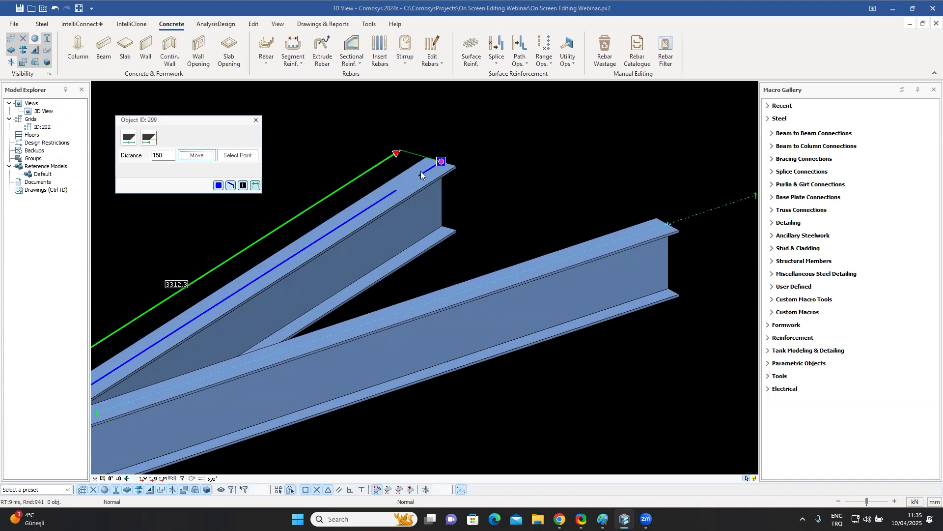
{"action": "key", "text": "Escape"}
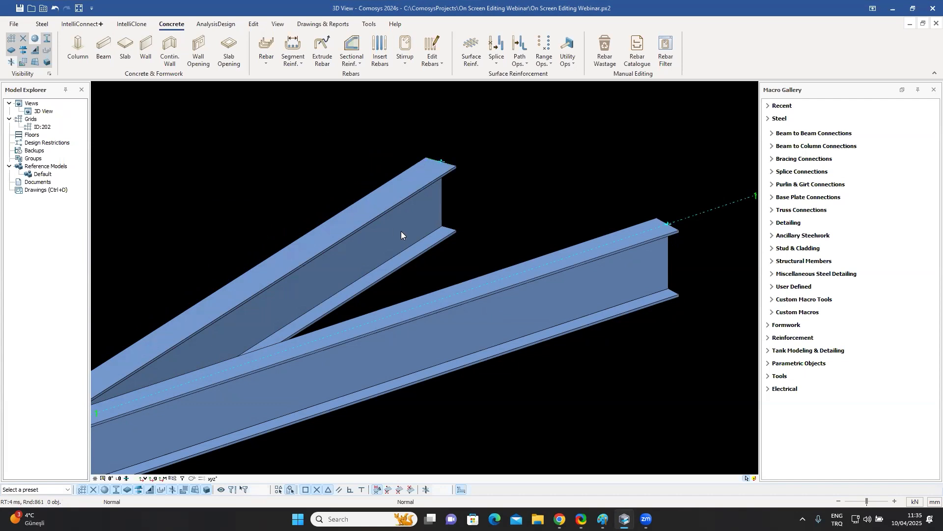
Extend the upper beam's axis line to the concrete wall surface with zero offset, then undo the extension.
{"action": "scroll", "coordinate": [401, 230], "scroll_direction": "down", "scroll_amount": 5}
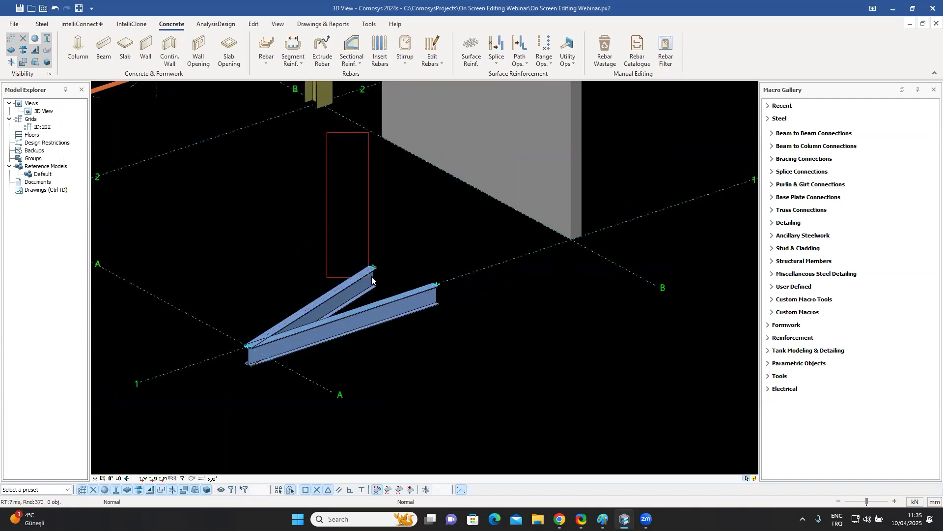
{"action": "left_click", "coordinate": [364, 281]}
{"action": "scroll", "coordinate": [377, 282], "scroll_direction": "up", "scroll_amount": 3}
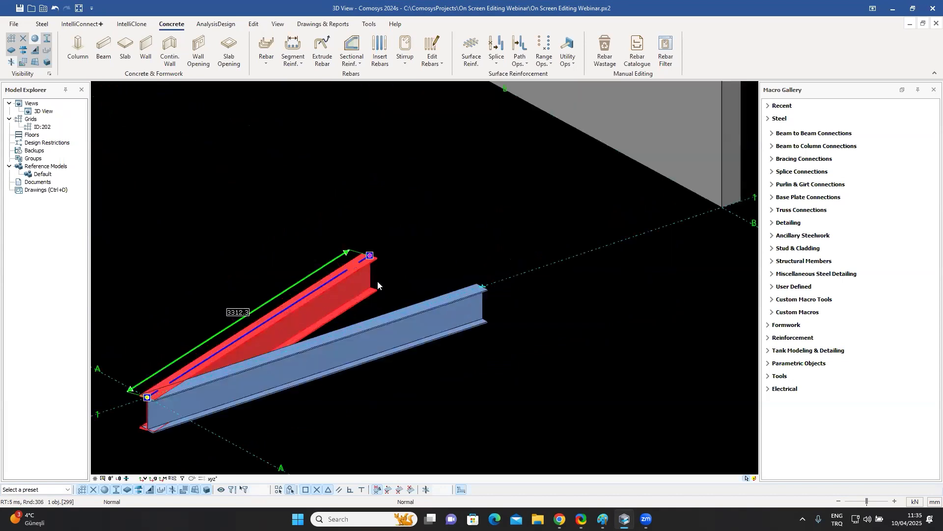
{"action": "left_click", "coordinate": [347, 252]}
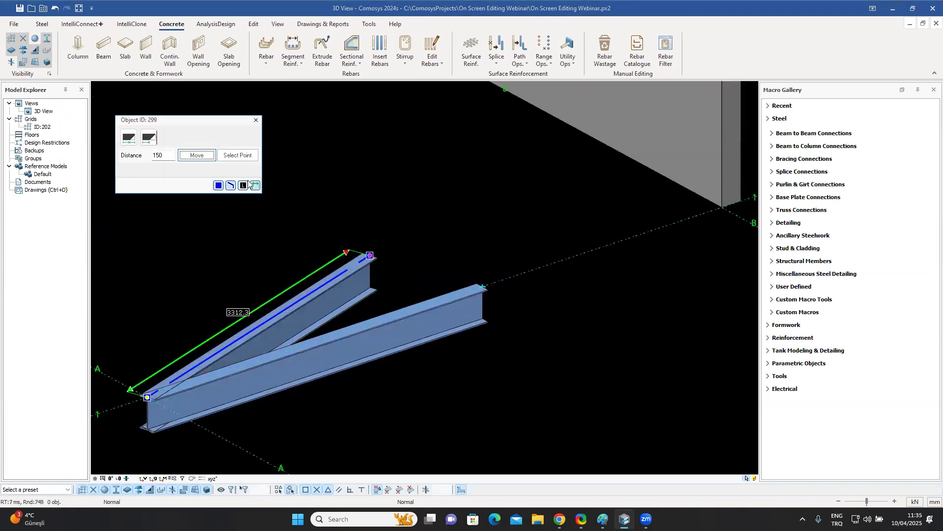
{"action": "left_click", "coordinate": [150, 138]}
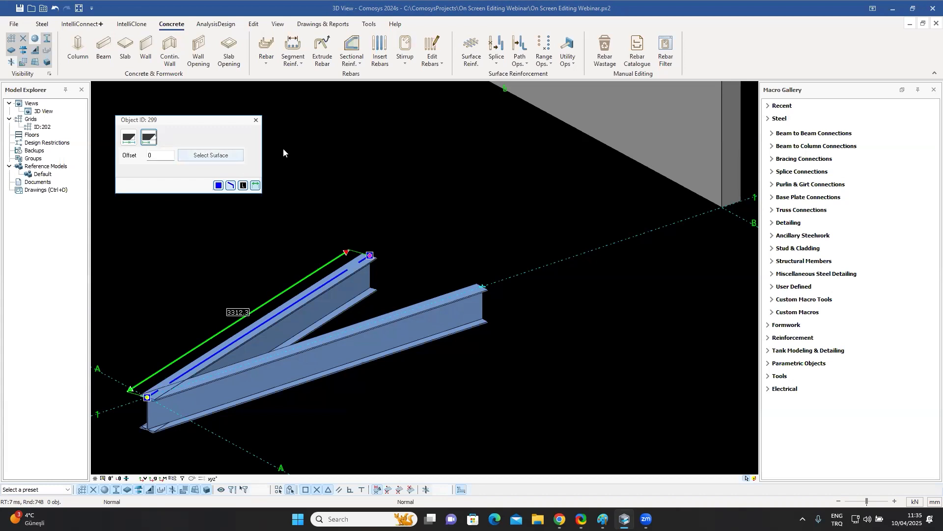
{"action": "left_click", "coordinate": [221, 155]}
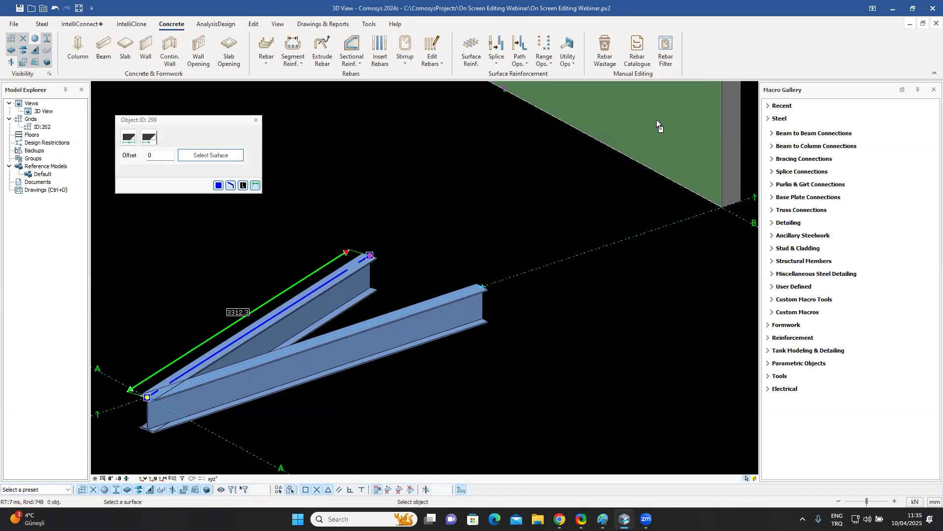
{"action": "scroll", "coordinate": [585, 222], "scroll_direction": "down", "scroll_amount": 3}
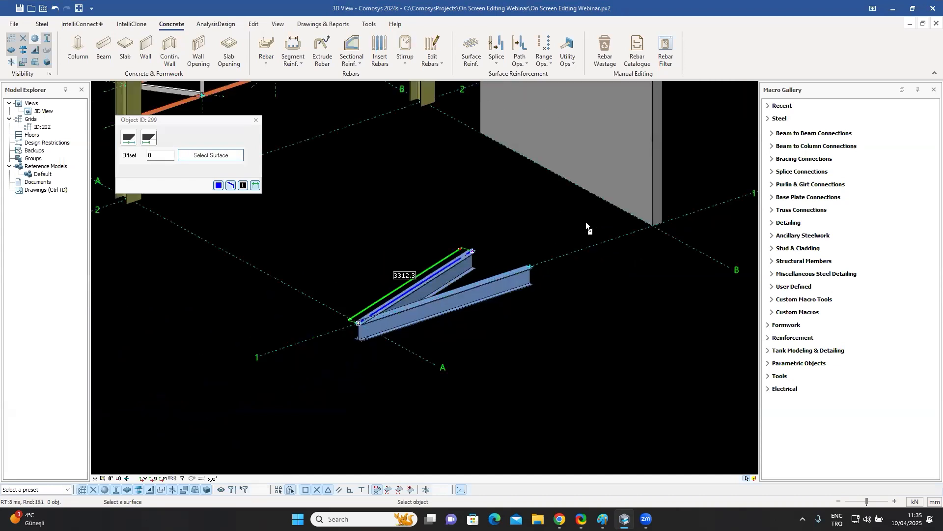
{"action": "left_click", "coordinate": [602, 158]}
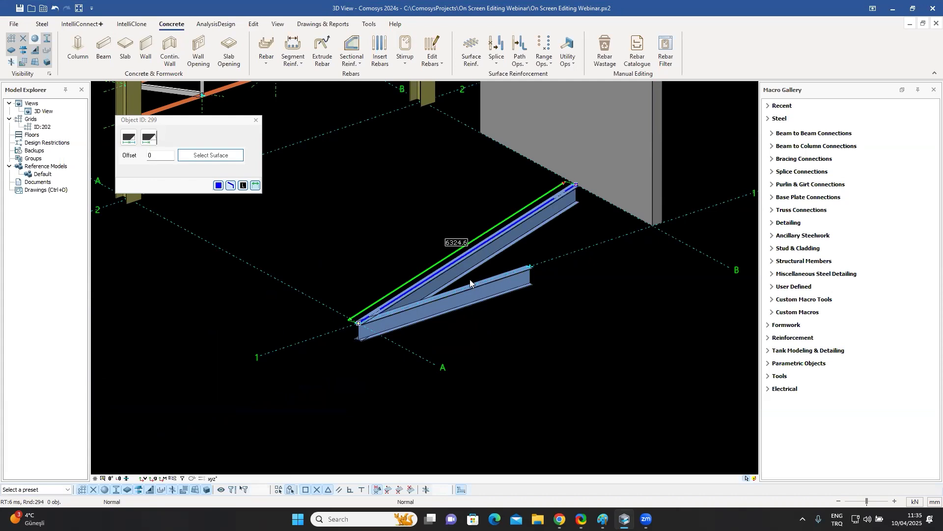
{"action": "key", "text": "ctrl+z"}
Extend the upper beam's end point to the concrete wall surface using the end handle's extend-to-surface option.
{"action": "scroll", "coordinate": [479, 267], "scroll_direction": "up", "scroll_amount": 4}
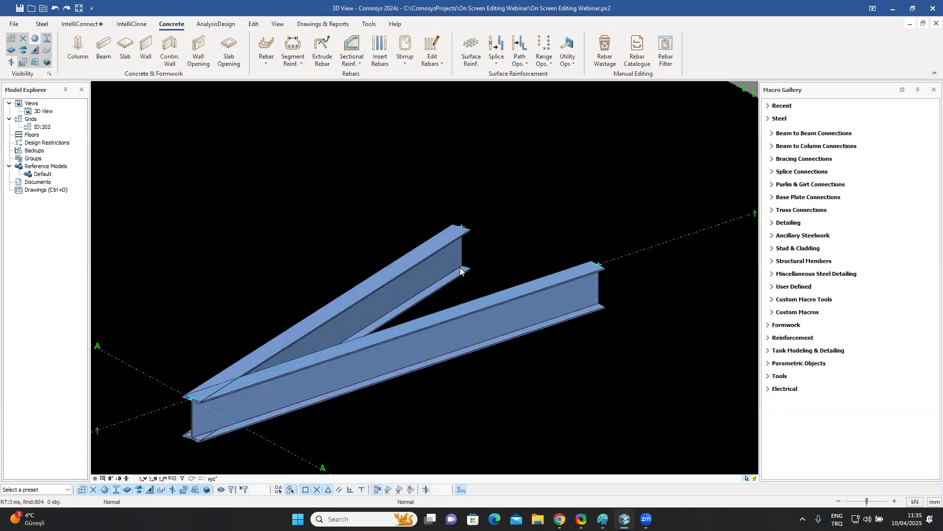
{"action": "scroll", "coordinate": [376, 315], "scroll_direction": "down", "scroll_amount": 1}
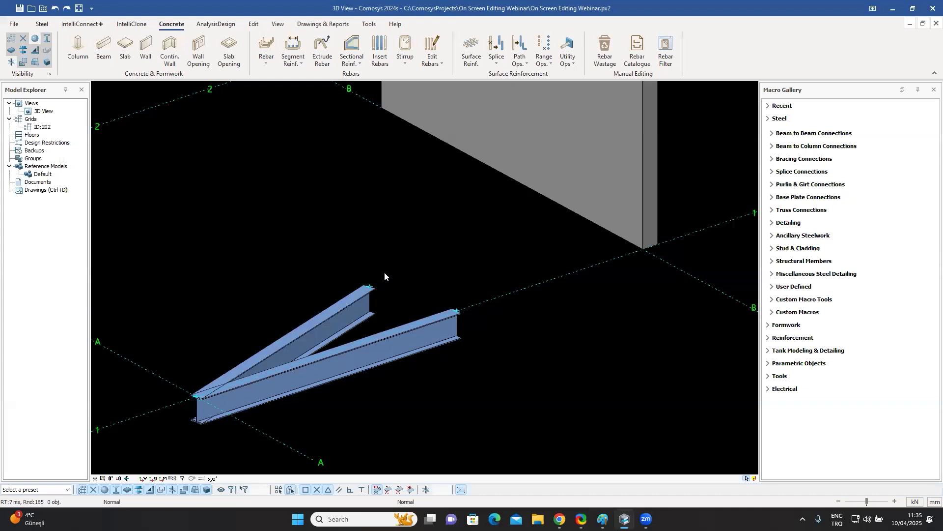
{"action": "left_click", "coordinate": [360, 310]}
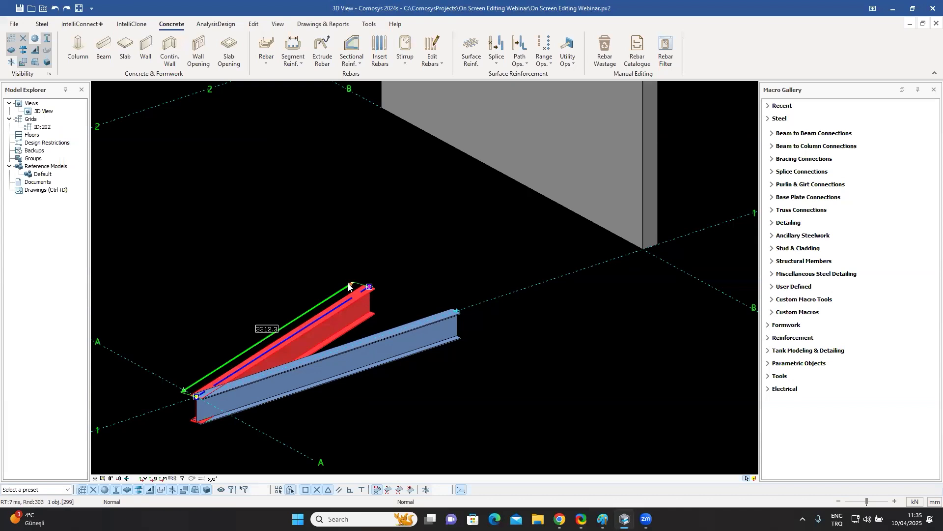
{"action": "scroll", "coordinate": [372, 309], "scroll_direction": "up", "scroll_amount": 3}
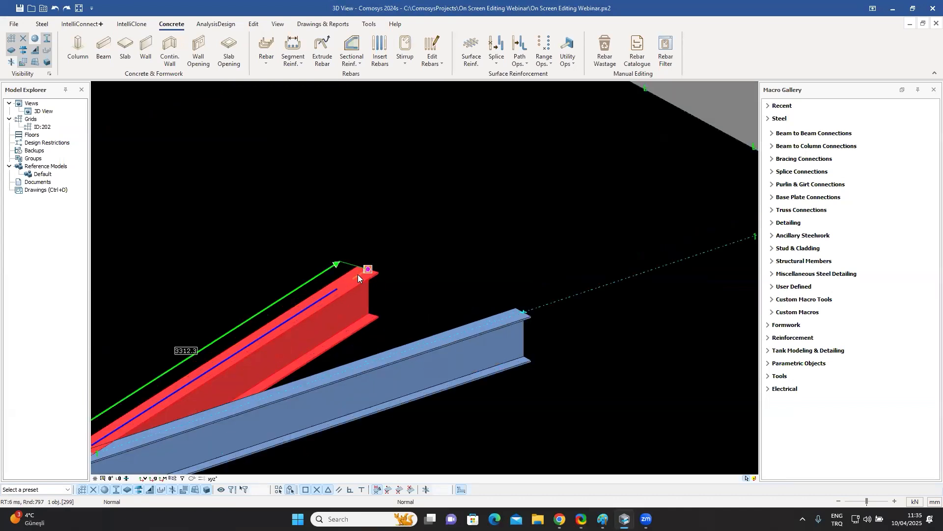
{"action": "left_click", "coordinate": [358, 274]}
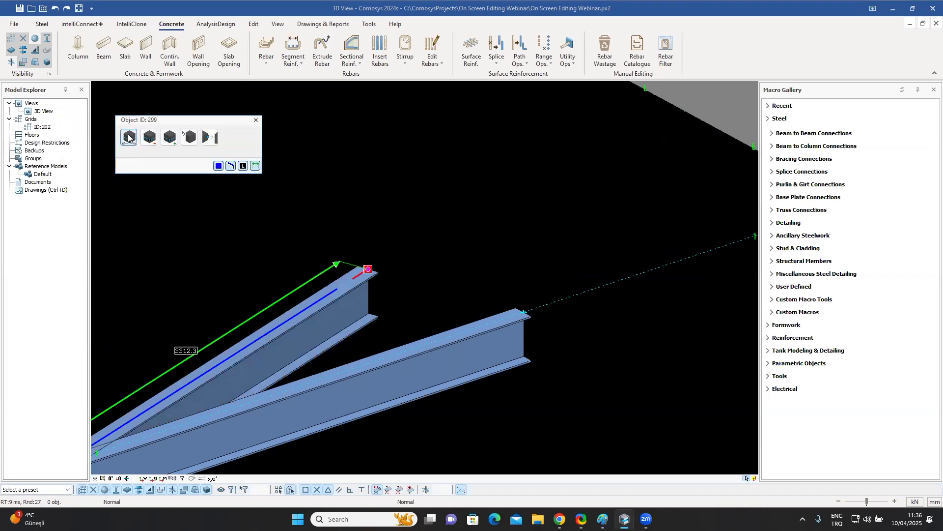
{"action": "left_click", "coordinate": [207, 138]}
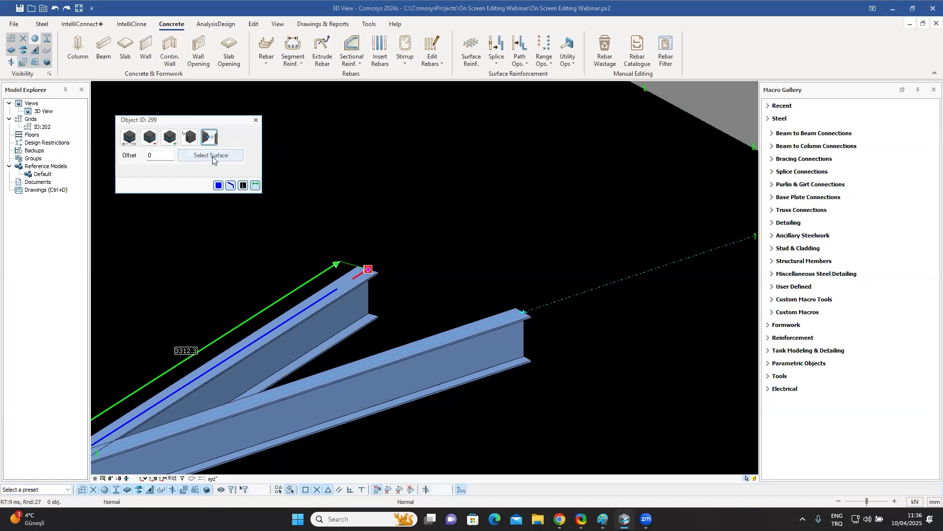
{"action": "left_click", "coordinate": [213, 156]}
{"action": "scroll", "coordinate": [324, 241], "scroll_direction": "down", "scroll_amount": 3}
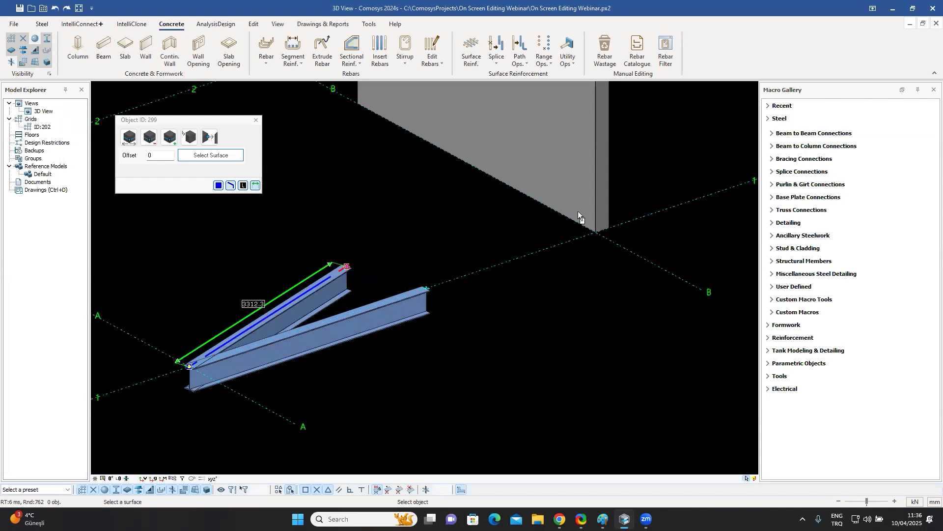
{"action": "left_click", "coordinate": [544, 150]}
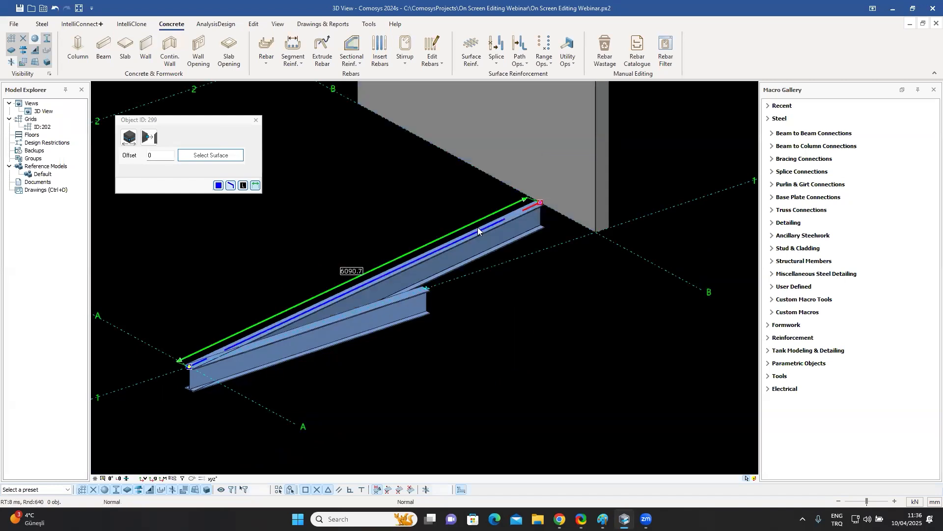
{"action": "key", "text": "Escape"}
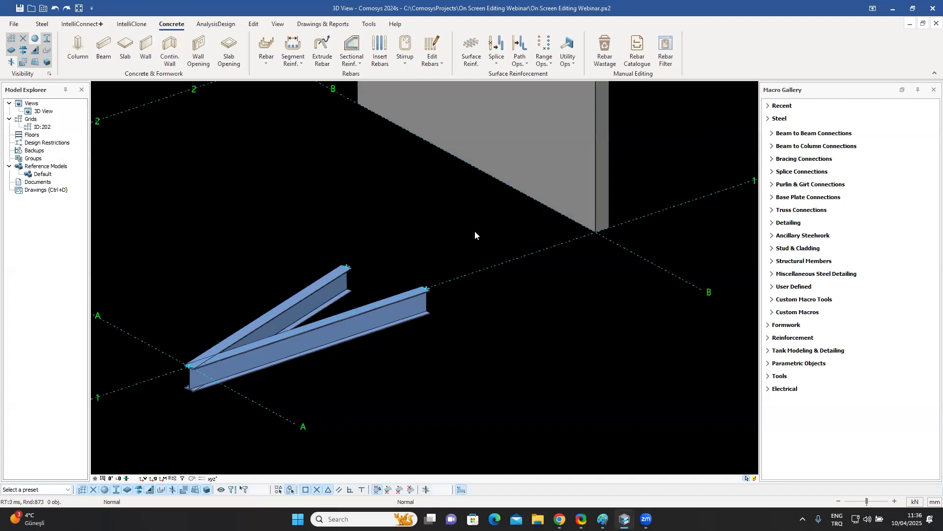
Open the properties of the top beam spanning the two columns near grid B to review its profile and geometry.
{"action": "scroll", "coordinate": [456, 294], "scroll_direction": "down", "scroll_amount": 5}
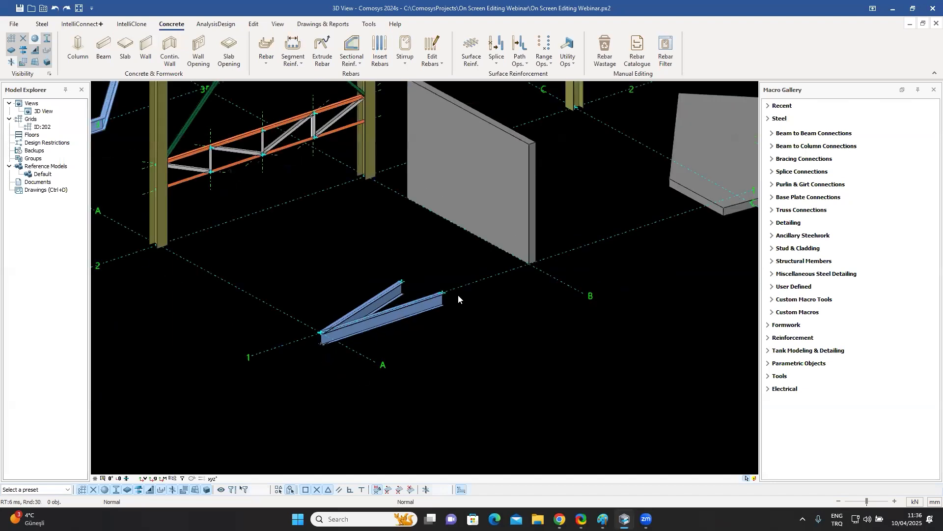
{"action": "middle_click_drag", "start_coordinate": [454, 295], "coordinate": [460, 339]}
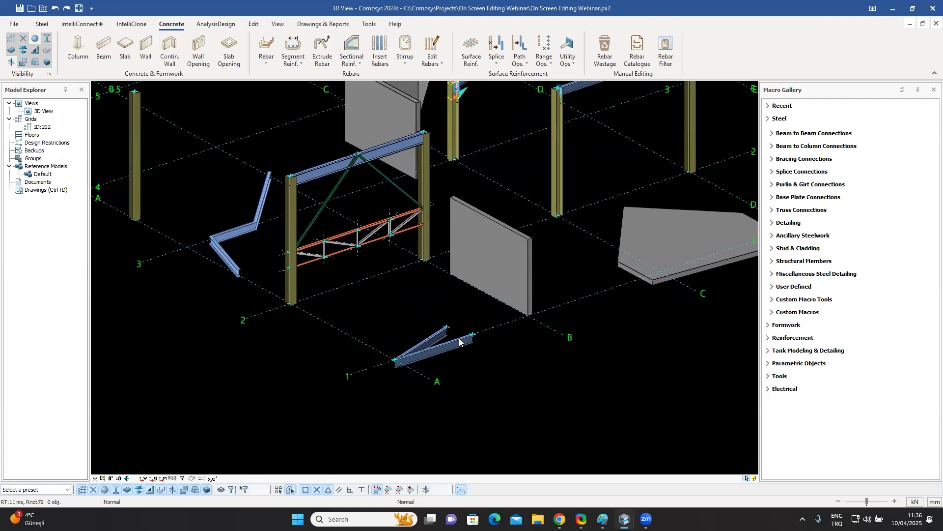
{"action": "middle_click_drag", "start_coordinate": [453, 280], "coordinate": [446, 307]}
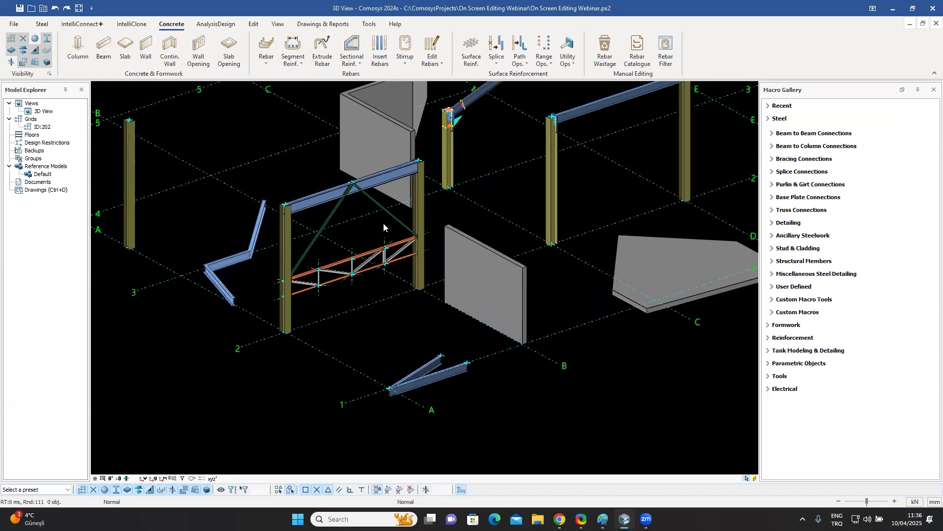
{"action": "middle_click_drag", "start_coordinate": [383, 223], "coordinate": [379, 244]}
{"action": "scroll", "coordinate": [362, 219], "scroll_direction": "up", "scroll_amount": 4}
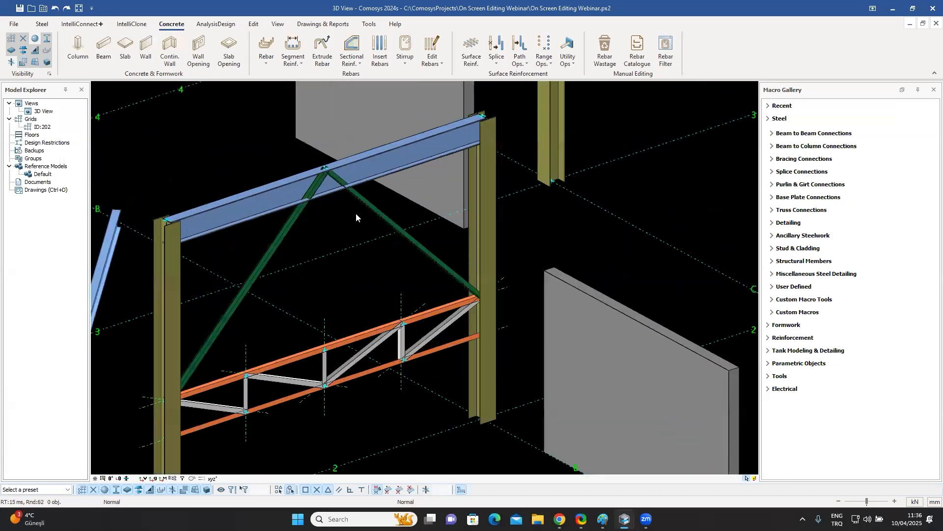
{"action": "scroll", "coordinate": [349, 205], "scroll_direction": "up", "scroll_amount": 4}
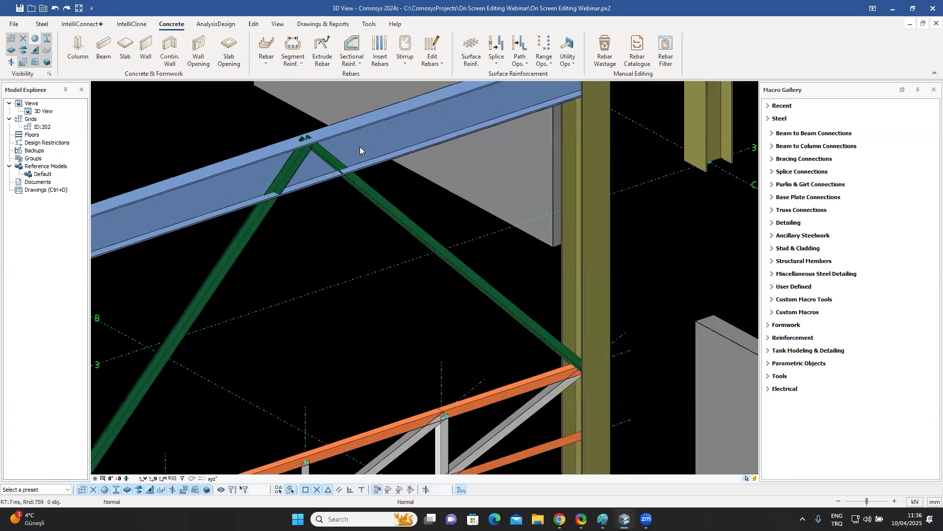
{"action": "scroll", "coordinate": [412, 228], "scroll_direction": "down", "scroll_amount": 4}
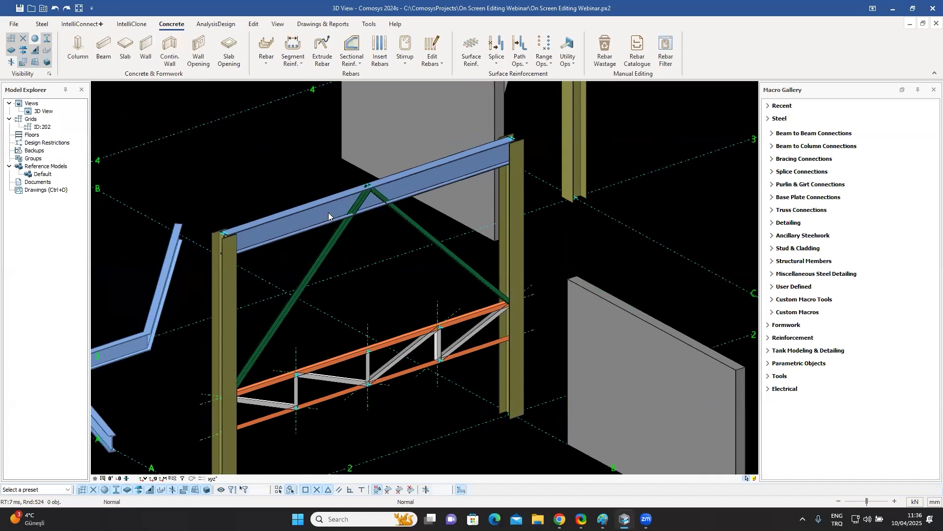
{"action": "double_click", "coordinate": [328, 212]}
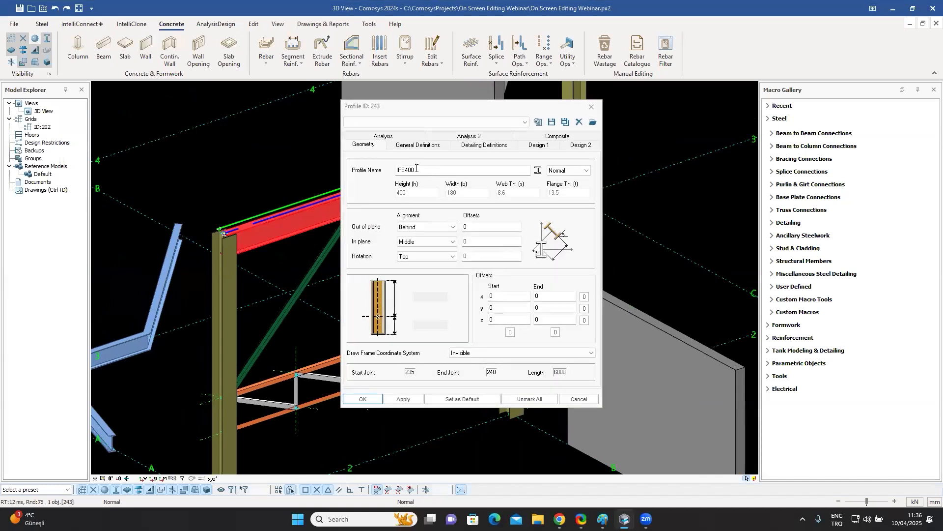
{"action": "left_click", "coordinate": [592, 106]}
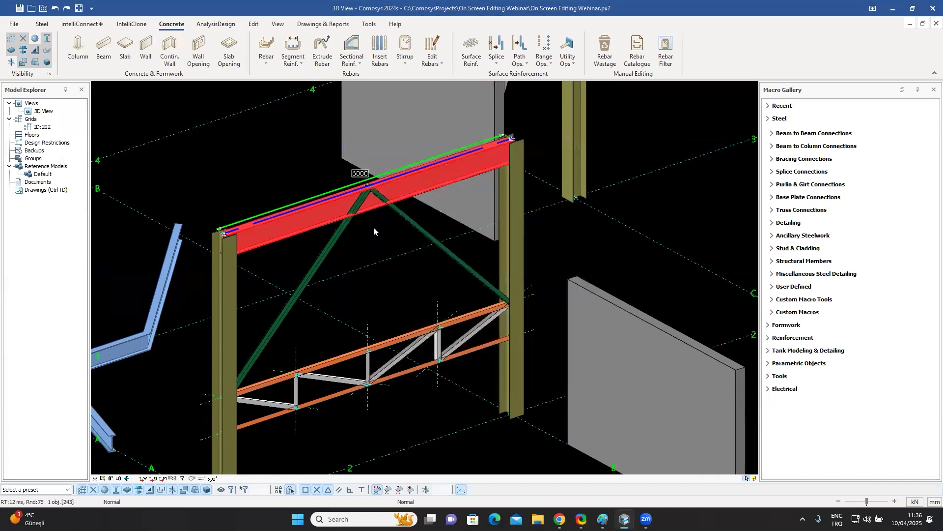
Select each green diagonal brace under the top beam in turn to inspect its length.
{"action": "left_click", "coordinate": [330, 247]}
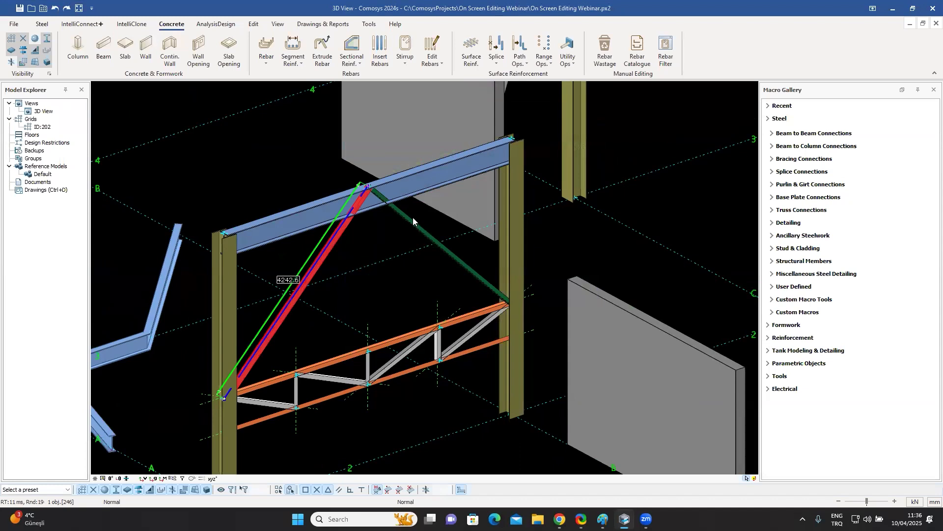
{"action": "left_click", "coordinate": [413, 221]}
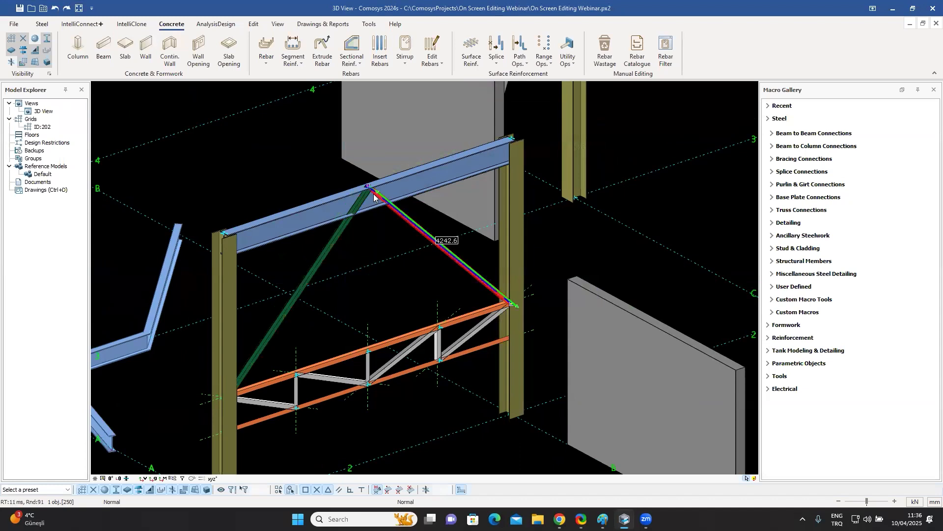
{"action": "left_click", "coordinate": [367, 242]}
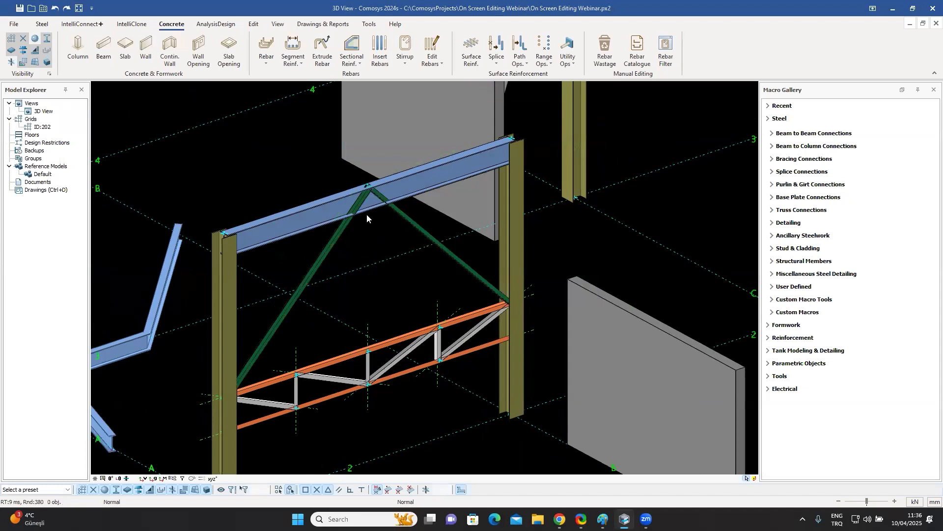
{"action": "scroll", "coordinate": [359, 209], "scroll_direction": "up", "scroll_amount": 3}
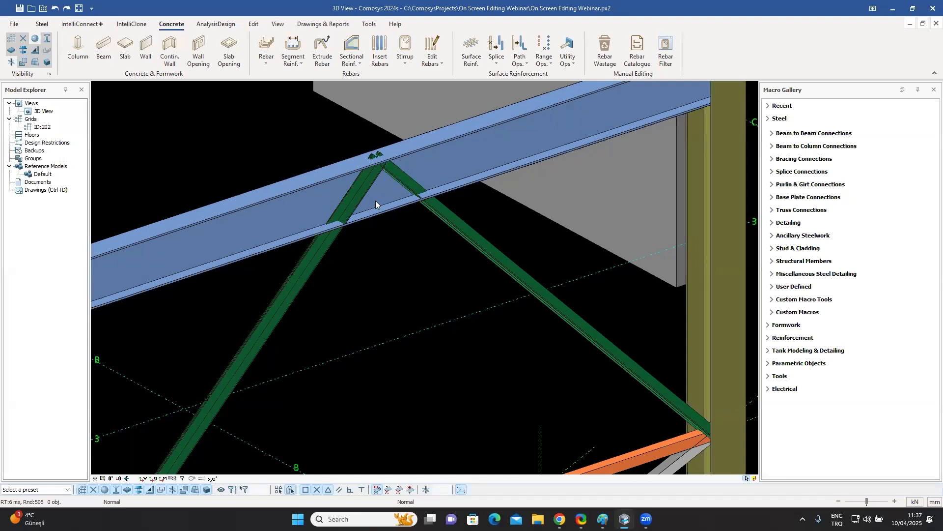
{"action": "scroll", "coordinate": [376, 201], "scroll_direction": "down", "scroll_amount": 3}
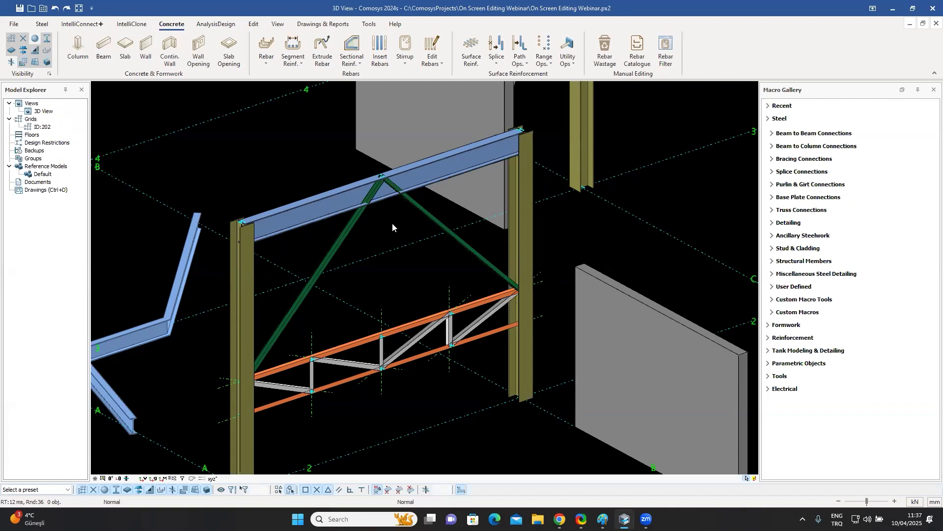
Switch between wireframe and rendered display to examine where the diagonal braces meet the top beam.
{"action": "key", "text": "ctrl+2"}
{"action": "key", "text": "ctrl+1"}
{"action": "scroll", "coordinate": [393, 178], "scroll_direction": "up", "scroll_amount": 4}
{"action": "scroll", "coordinate": [373, 177], "scroll_direction": "up", "scroll_amount": 3}
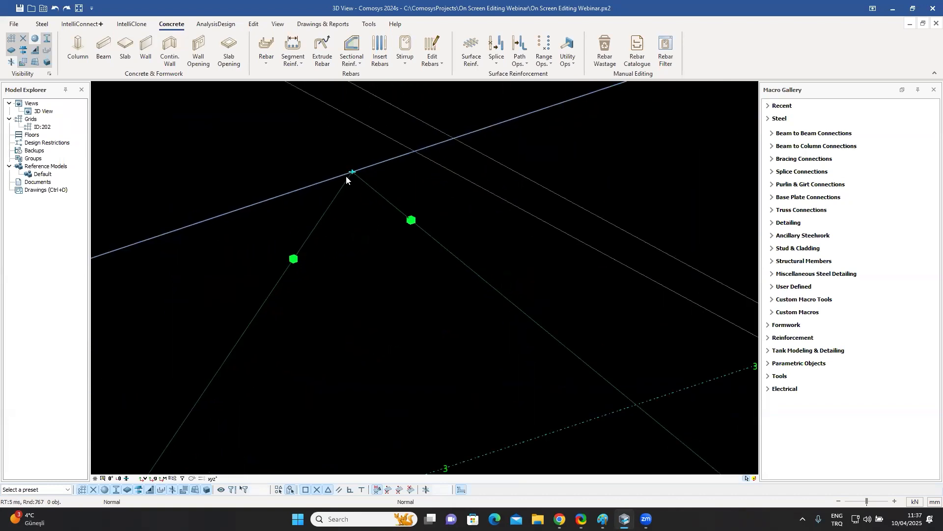
{"action": "key", "text": "ctrl+3"}
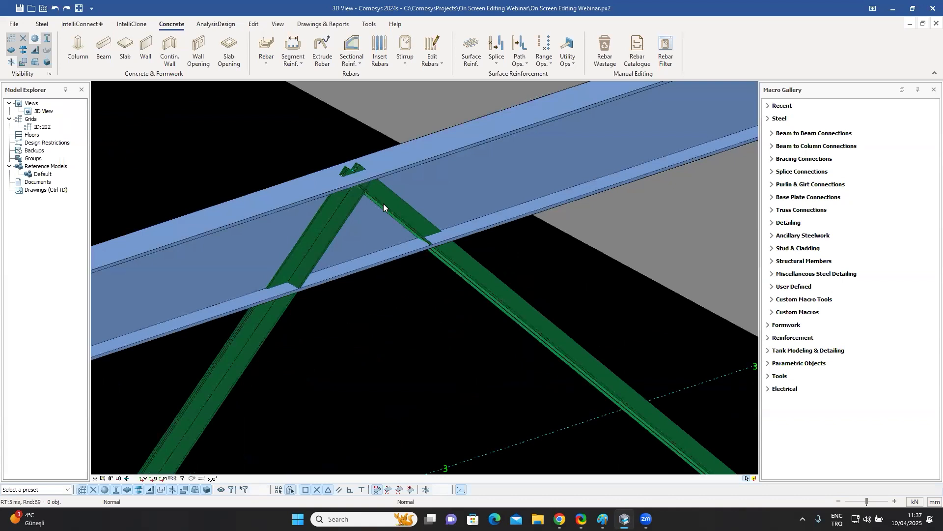
Move the top end of the left diagonal brace 200 mm down (Z = -200) with the end handle's move option.
{"action": "scroll", "coordinate": [383, 204], "scroll_direction": "down", "scroll_amount": 3}
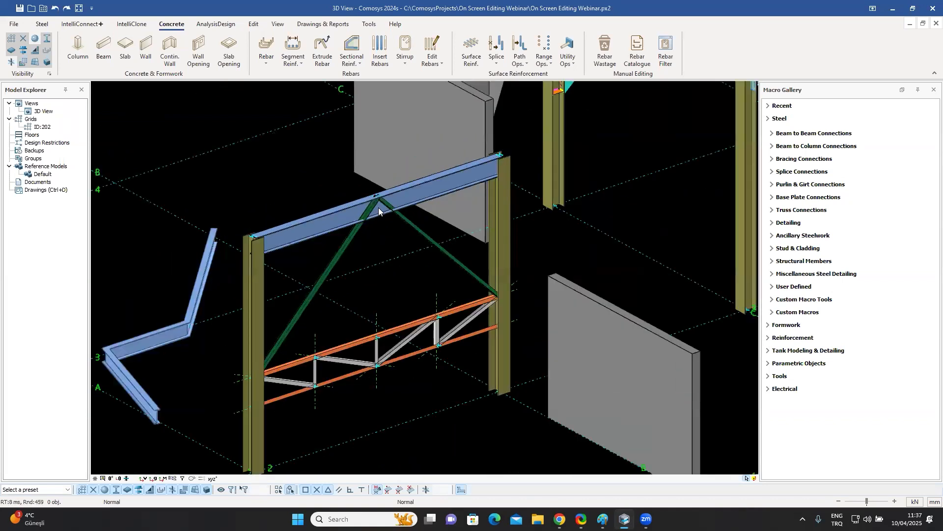
{"action": "middle_click_drag", "start_coordinate": [380, 212], "coordinate": [380, 221]}
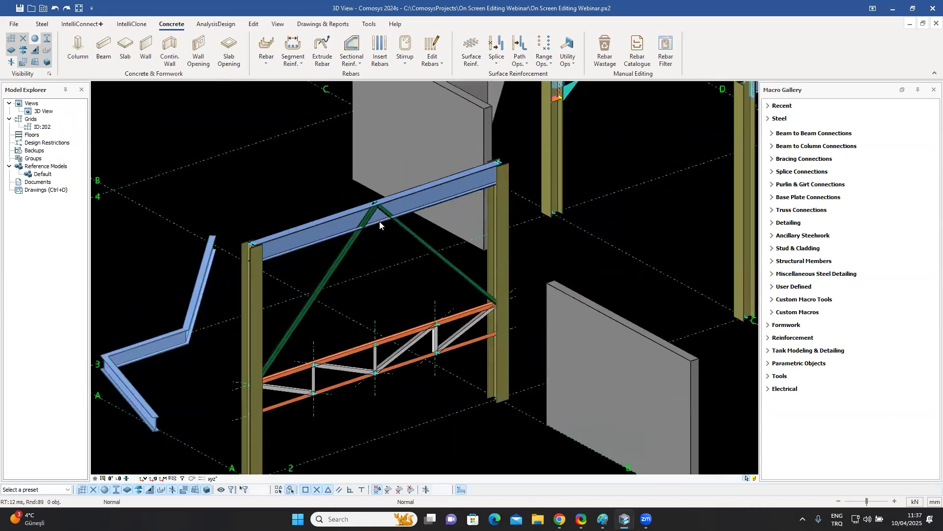
{"action": "middle_click_drag", "start_coordinate": [377, 222], "coordinate": [369, 236]}
{"action": "scroll", "coordinate": [369, 237], "scroll_direction": "up", "scroll_amount": 3}
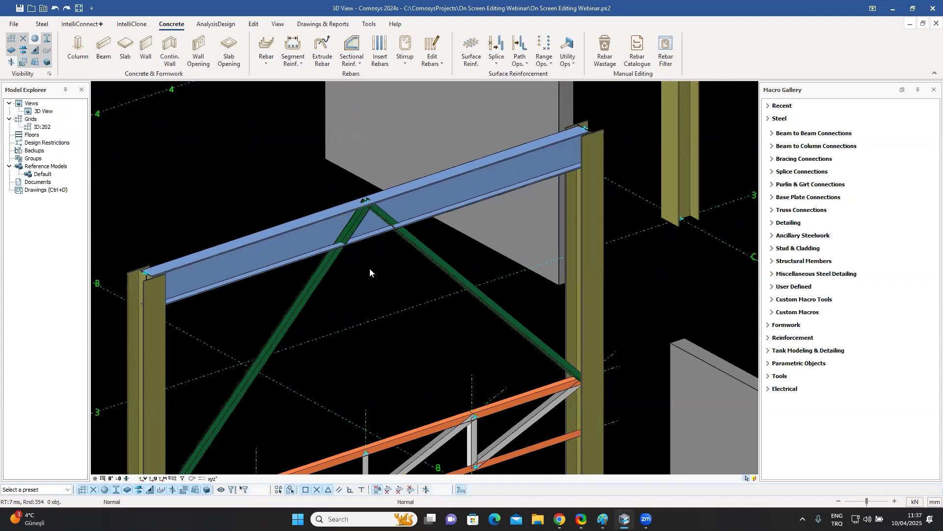
{"action": "scroll", "coordinate": [368, 268], "scroll_direction": "up", "scroll_amount": 2}
{"action": "left_click", "coordinate": [316, 264]}
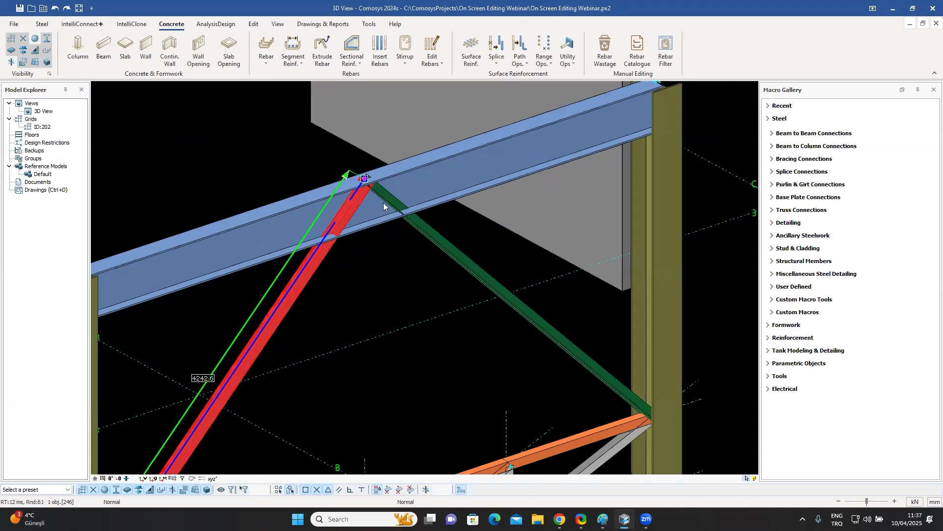
{"action": "scroll", "coordinate": [381, 175], "scroll_direction": "up", "scroll_amount": 2}
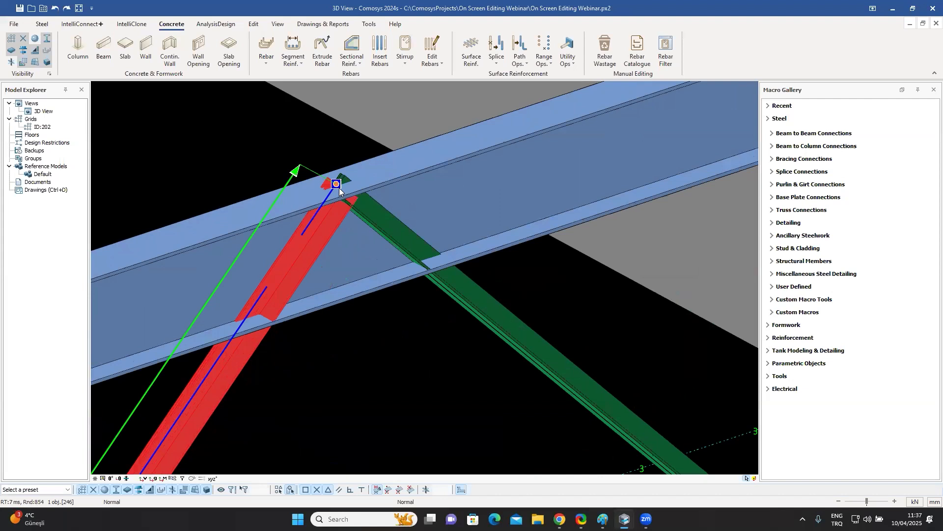
{"action": "left_click", "coordinate": [339, 188]}
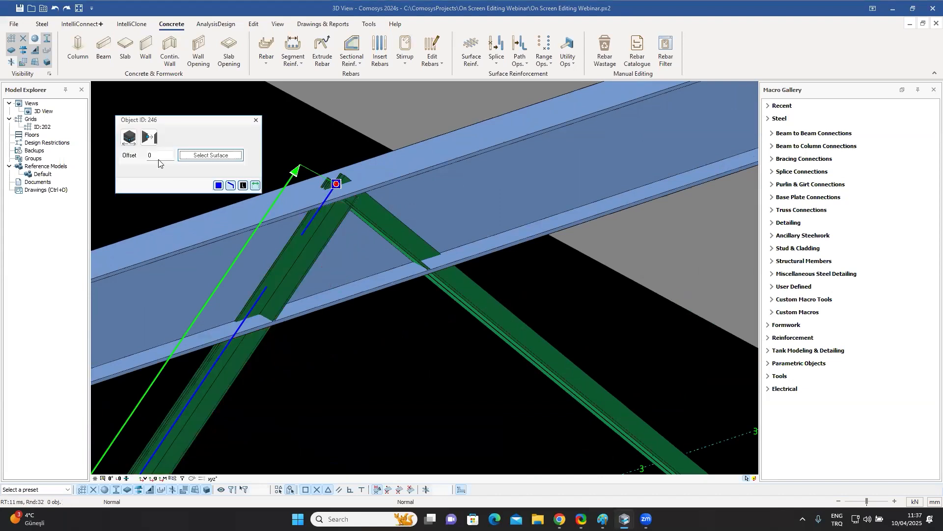
{"action": "left_click", "coordinate": [129, 137]}
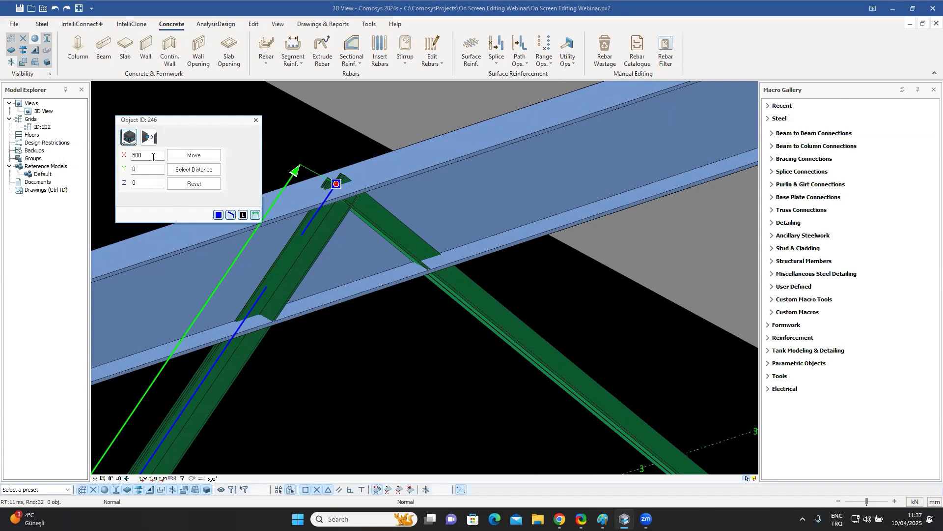
{"action": "left_click", "coordinate": [194, 183]}
{"action": "left_click", "coordinate": [131, 183]}
{"action": "type", "text": "-200"}
{"action": "left_click", "coordinate": [194, 156]}
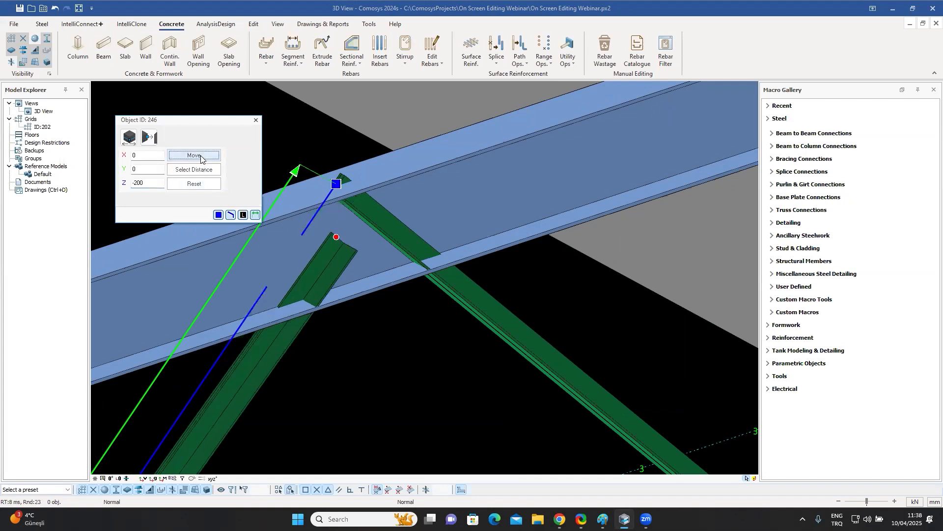
{"action": "left_click", "coordinate": [256, 119]}
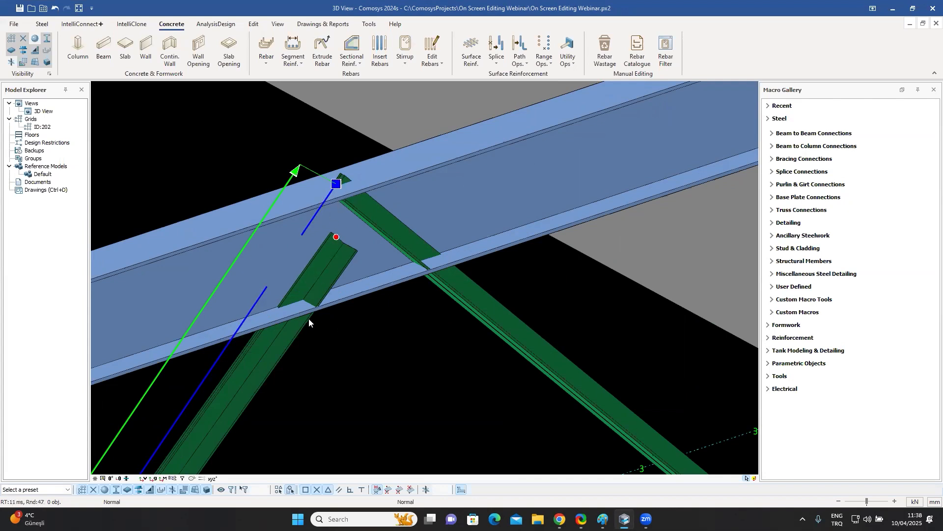
Open the left brace's properties to review its end offsets and length.
{"action": "double_click", "coordinate": [275, 343]}
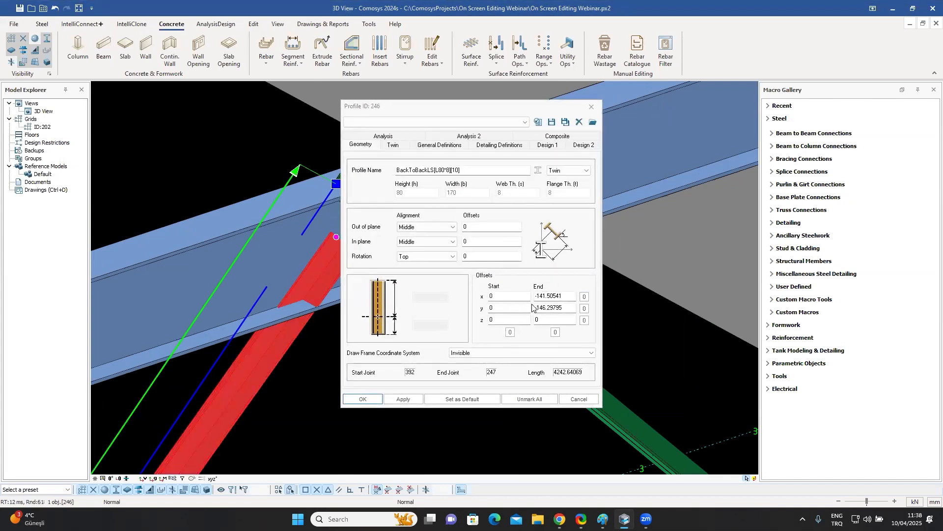
{"action": "left_click", "coordinate": [592, 106]}
{"action": "left_click", "coordinate": [386, 354]}
Move the top end of the right diagonal brace 200 mm down (Z = -200) as well.
{"action": "left_click", "coordinate": [480, 297]}
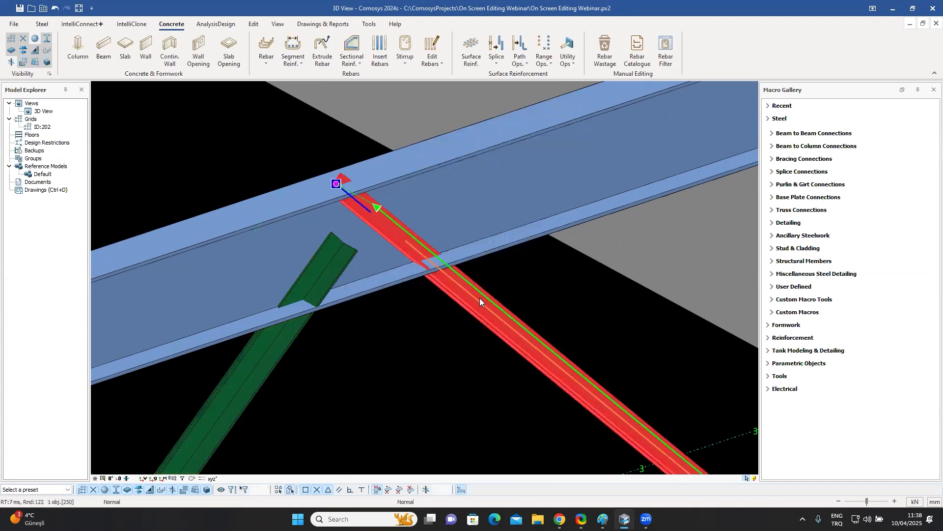
{"action": "left_click", "coordinate": [336, 185]}
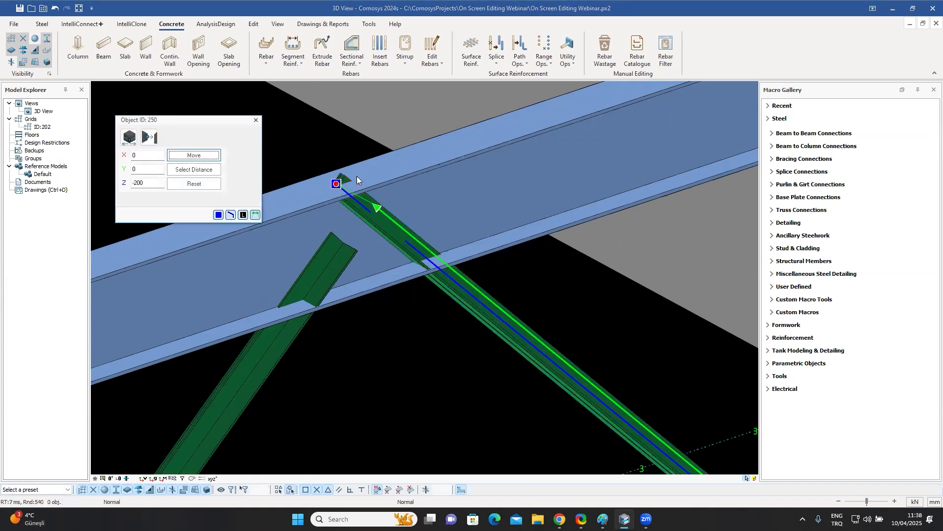
{"action": "left_click", "coordinate": [196, 155]}
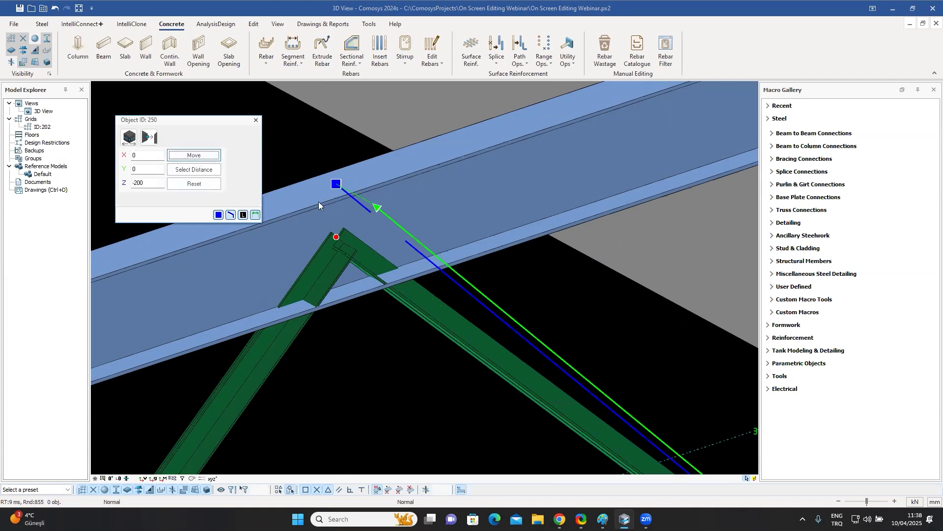
{"action": "left_click", "coordinate": [256, 120]}
{"action": "key", "text": "Escape"}
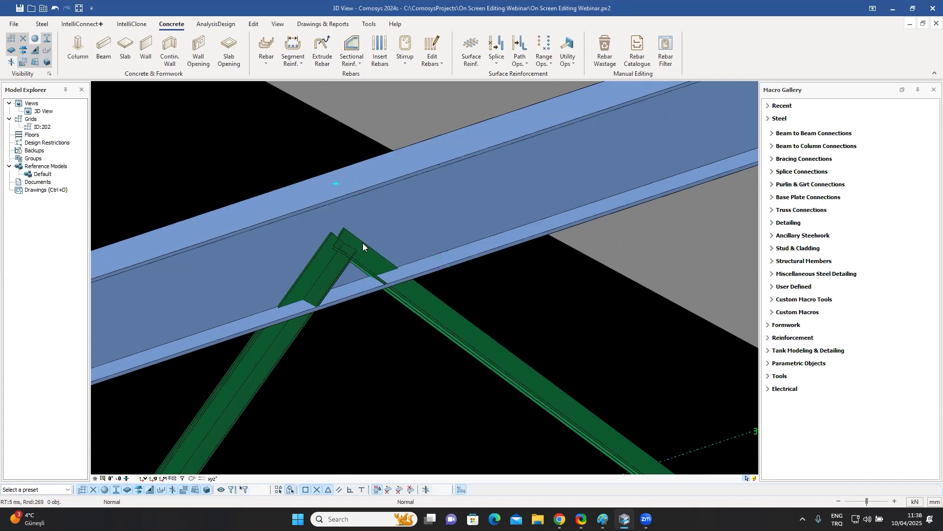
Toggle between wireframe and rendered display to check the lowered brace ends under the beam.
{"action": "key", "text": "F3"}
{"action": "key", "text": "F2"}
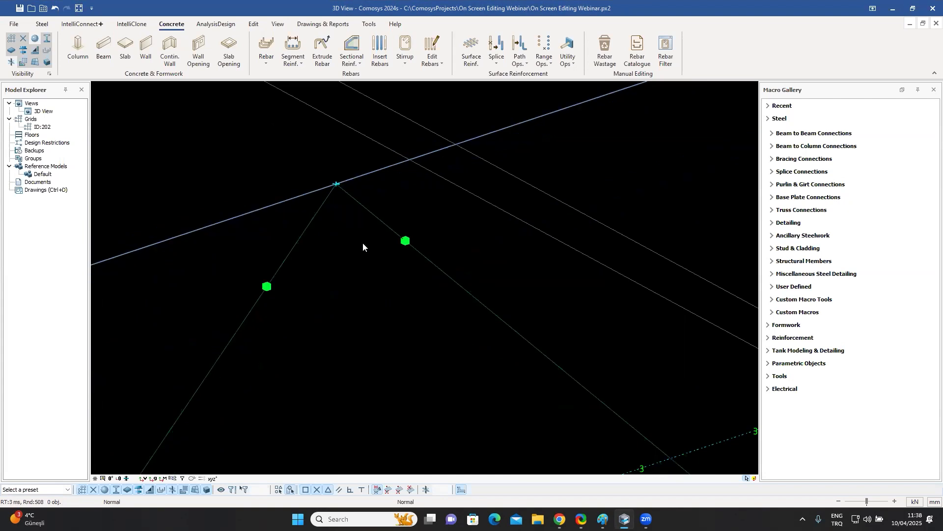
{"action": "key", "text": "F4"}
{"action": "key", "text": "F5"}
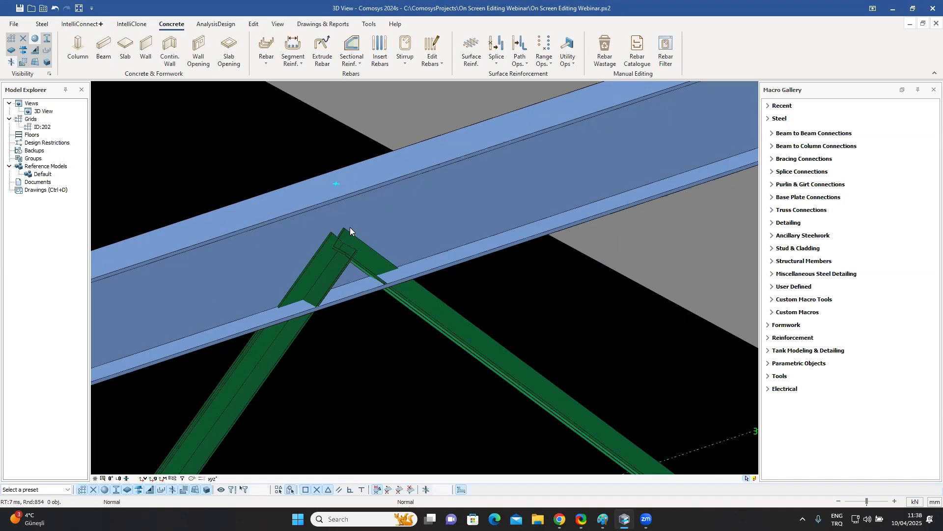
Lengthen the standalone column near grids A and 5 to 6000 mm from its top end, then undo it.
{"action": "scroll", "coordinate": [350, 227], "scroll_direction": "down", "scroll_amount": 8}
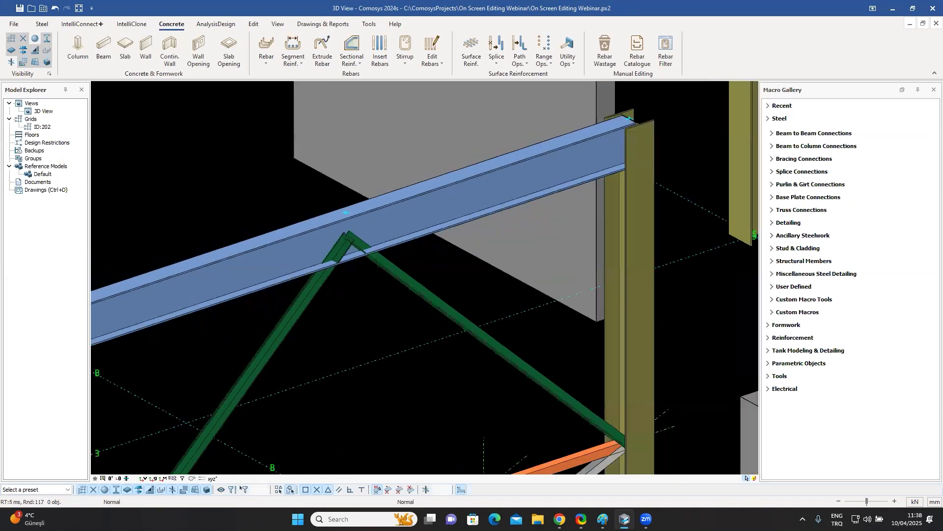
{"action": "middle_click_drag", "start_coordinate": [355, 261], "coordinate": [379, 246]}
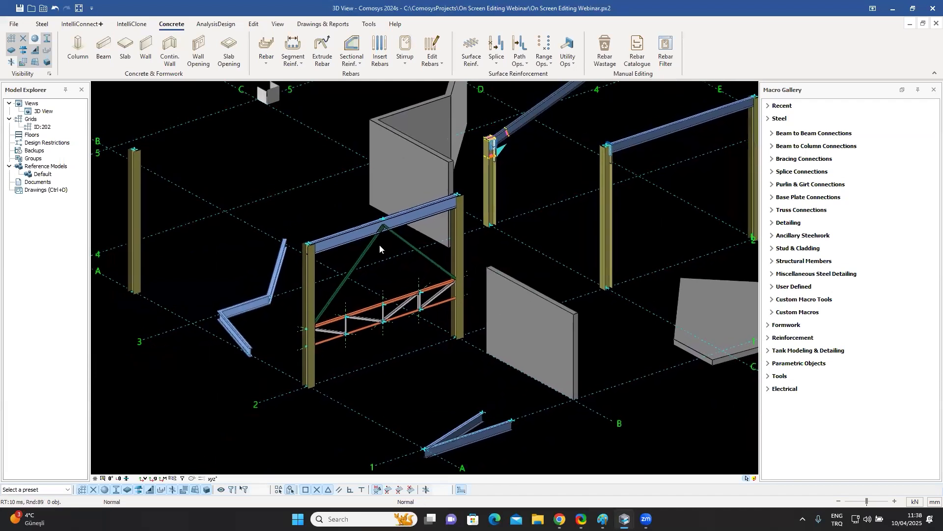
{"action": "middle_click_drag", "start_coordinate": [379, 244], "coordinate": [446, 272]}
{"action": "middle_click_drag", "start_coordinate": [223, 278], "coordinate": [262, 289]}
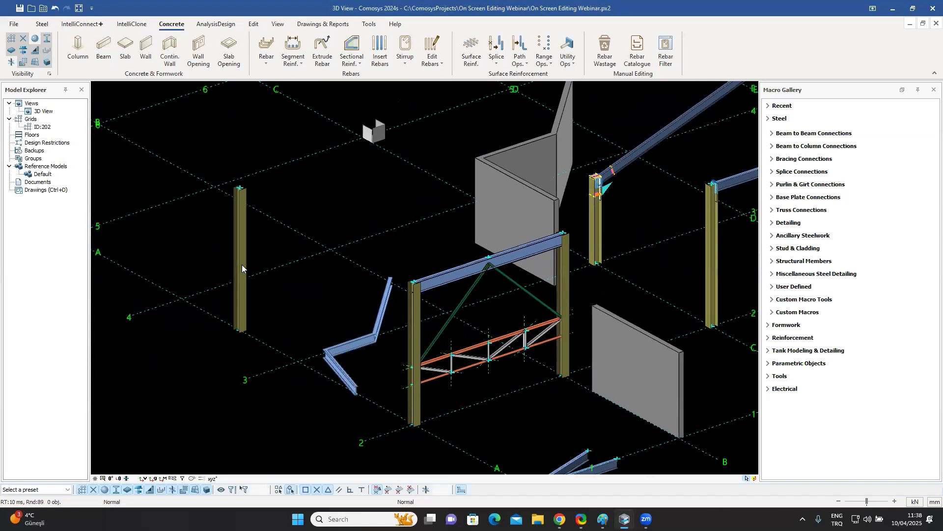
{"action": "left_click", "coordinate": [241, 257]}
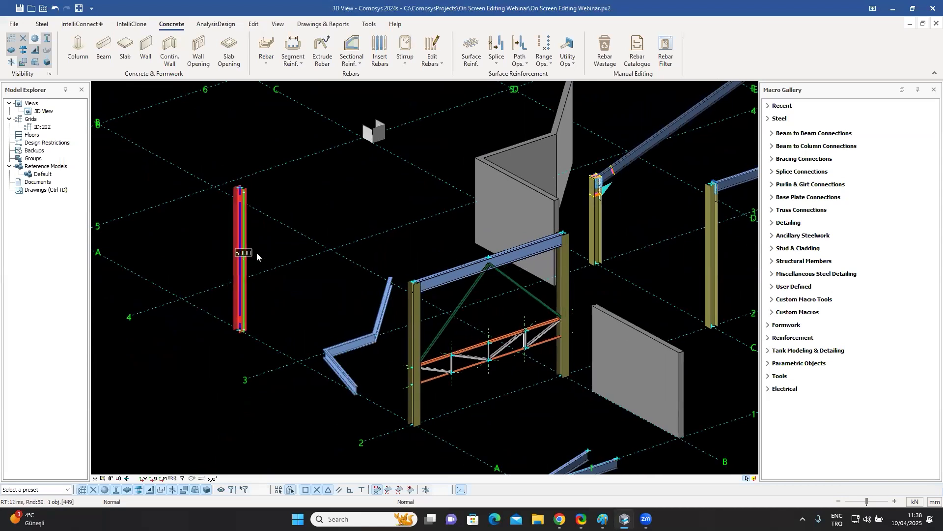
{"action": "scroll", "coordinate": [265, 256], "scroll_direction": "up", "scroll_amount": 1}
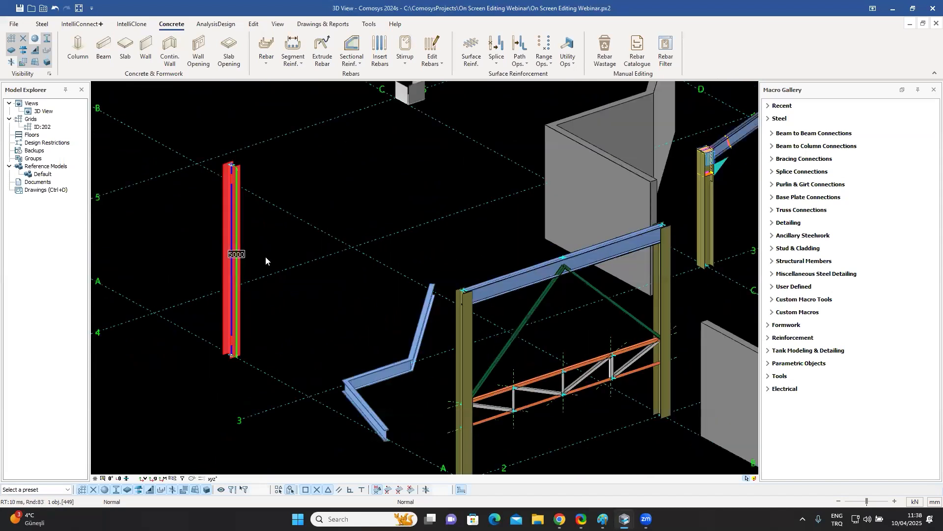
{"action": "left_click", "coordinate": [237, 254]}
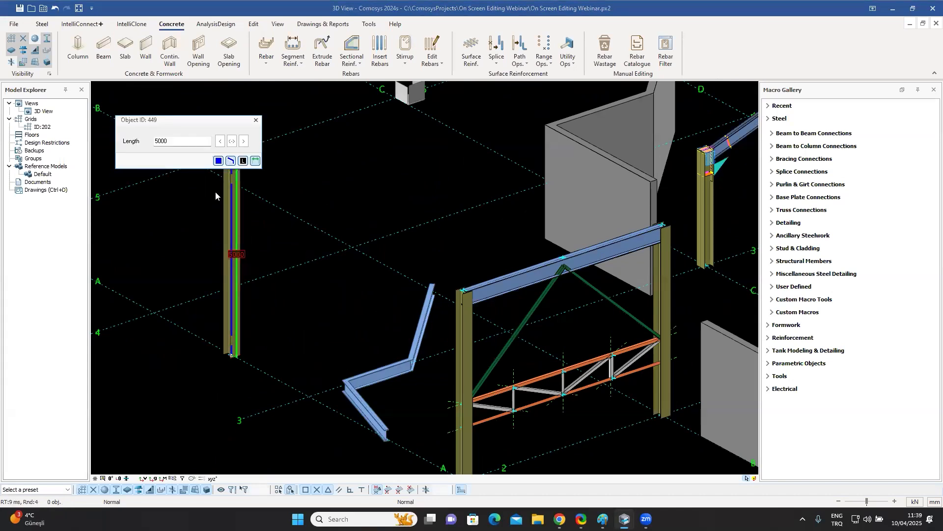
{"action": "left_click_drag", "start_coordinate": [201, 122], "coordinate": [378, 149]}
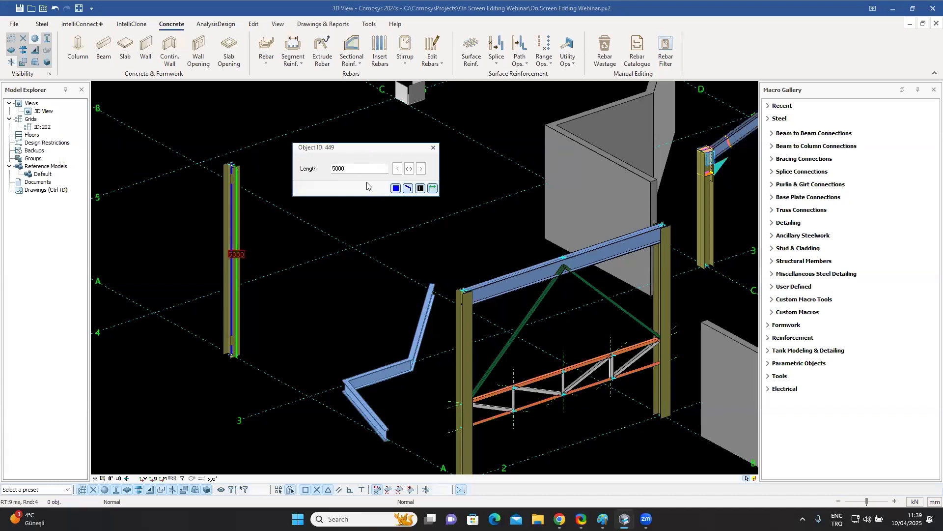
{"action": "left_click", "coordinate": [336, 168]}
{"action": "type", "text": "6"}
{"action": "left_click", "coordinate": [421, 169]}
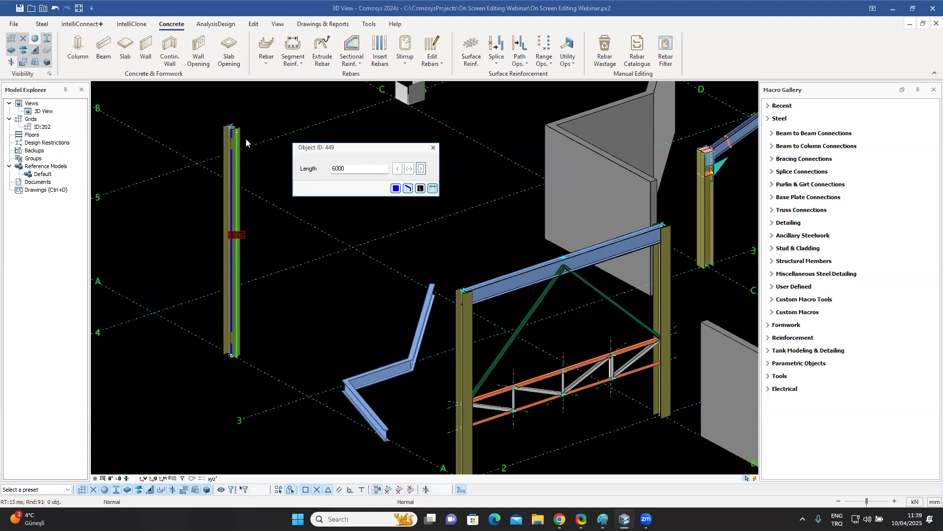
{"action": "left_click", "coordinate": [433, 147]}
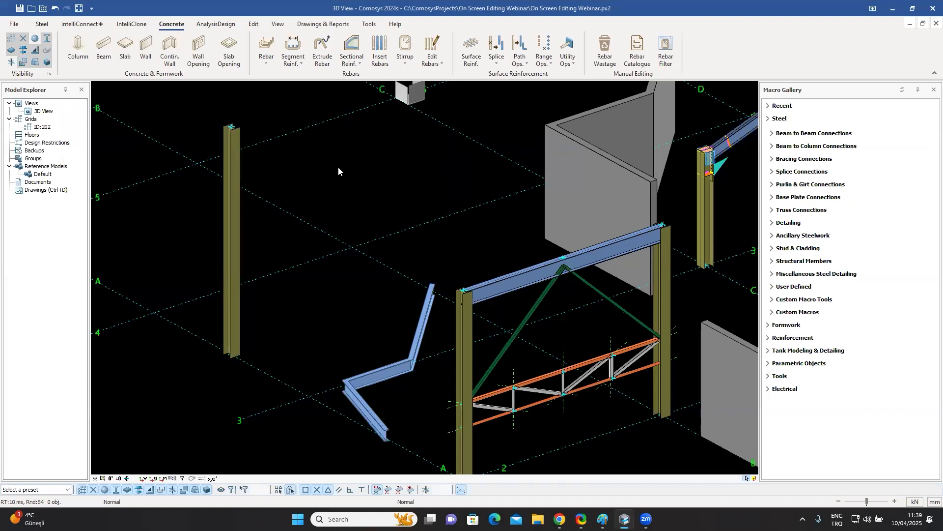
{"action": "key", "text": "ctrl+z"}
Lengthen the same column to 6000 mm from its bottom end, then undo it.
{"action": "left_click", "coordinate": [238, 257]}
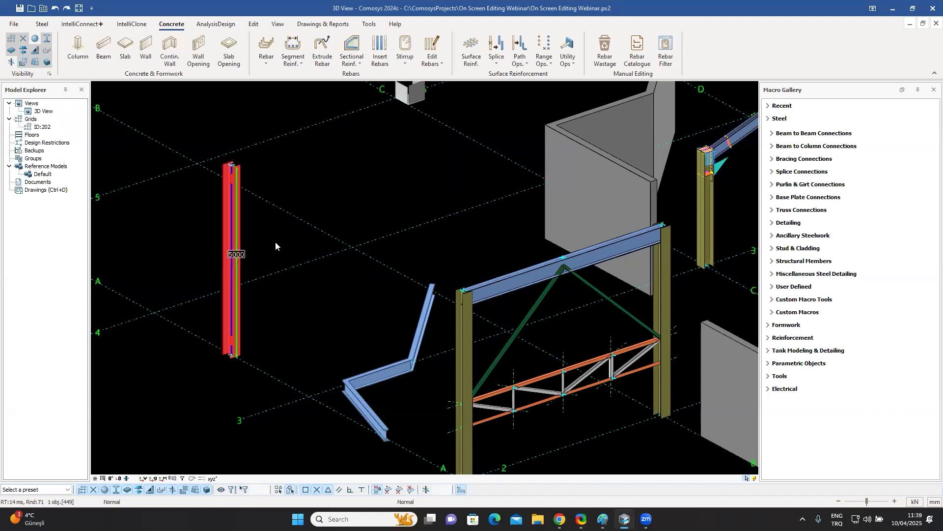
{"action": "left_click", "coordinate": [238, 255]}
{"action": "left_click", "coordinate": [332, 168]}
{"action": "key", "text": "Delete"}
{"action": "type", "text": "6000"}
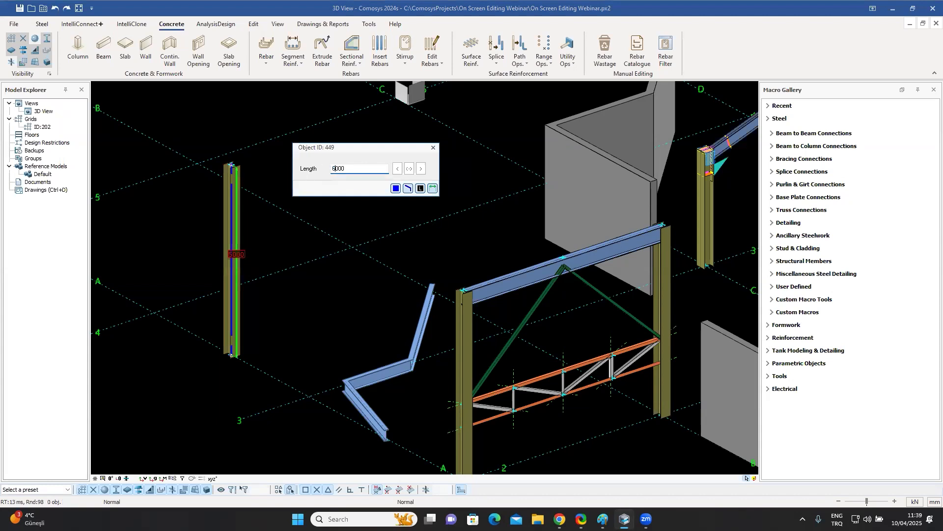
{"action": "left_click", "coordinate": [397, 170]}
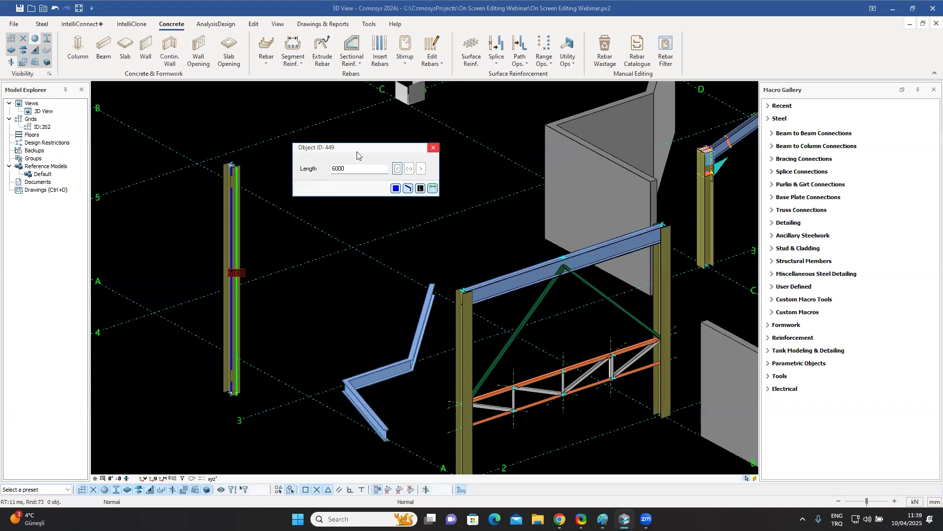
{"action": "left_click", "coordinate": [433, 147]}
{"action": "key", "text": "ctrl+z"}
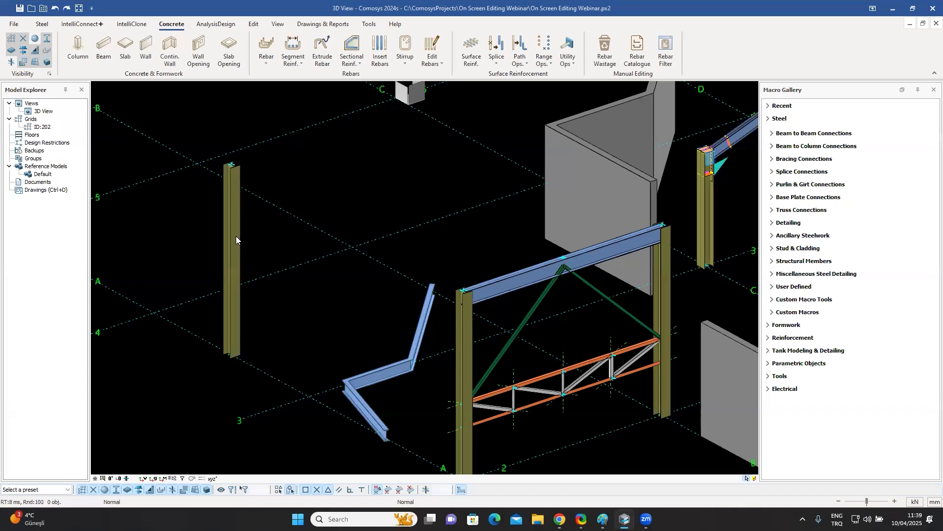
Set the column's length to 7000 mm, extending both ends equally.
{"action": "left_click", "coordinate": [241, 255]}
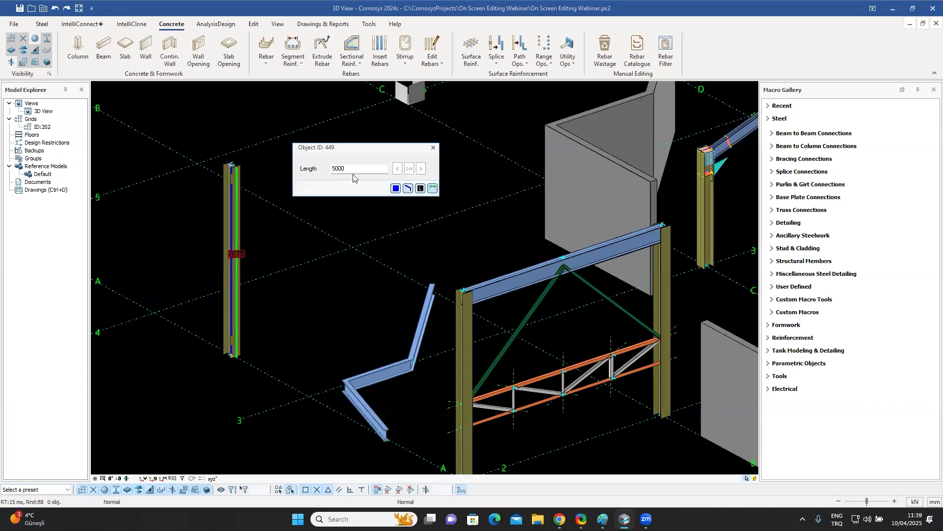
{"action": "left_click_drag", "start_coordinate": [336, 169], "coordinate": [330, 170]}
{"action": "type", "text": "7"}
{"action": "left_click", "coordinate": [408, 170]}
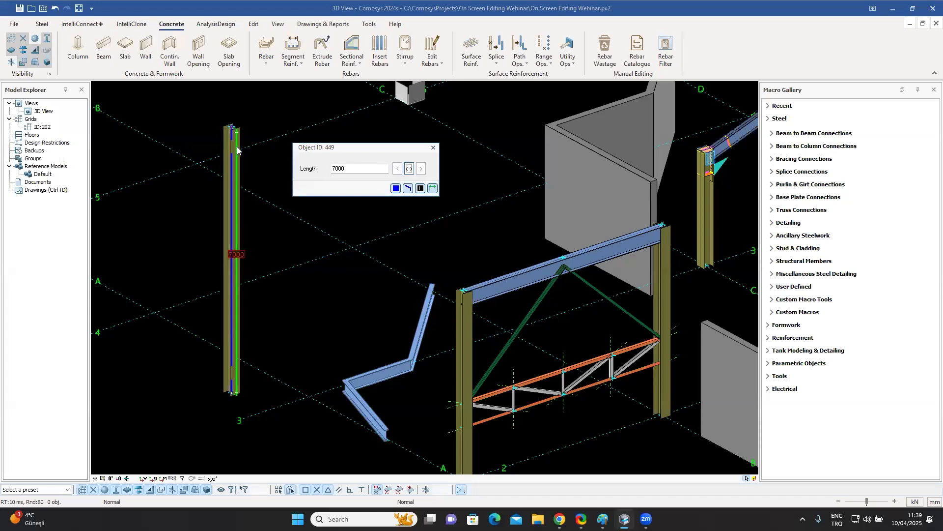
{"action": "left_click", "coordinate": [433, 148]}
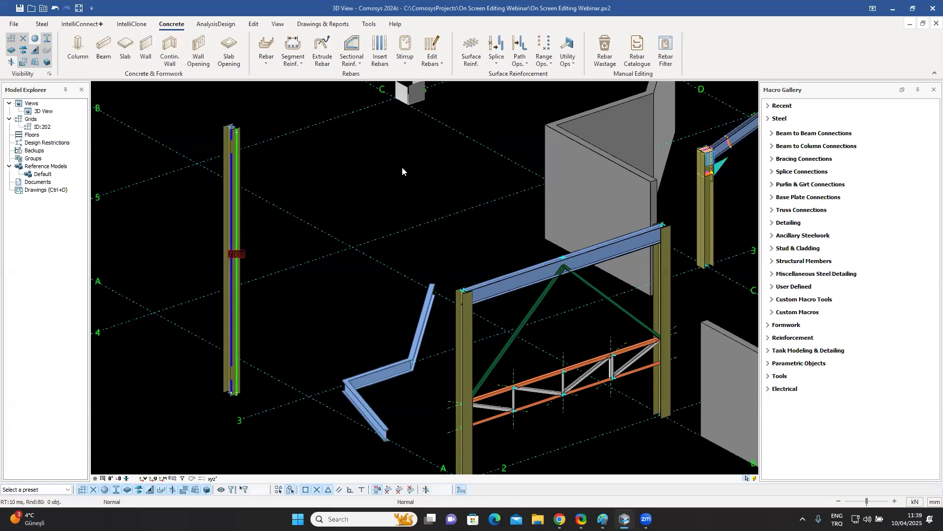
{"action": "scroll", "coordinate": [402, 169], "scroll_direction": "down", "scroll_amount": 2}
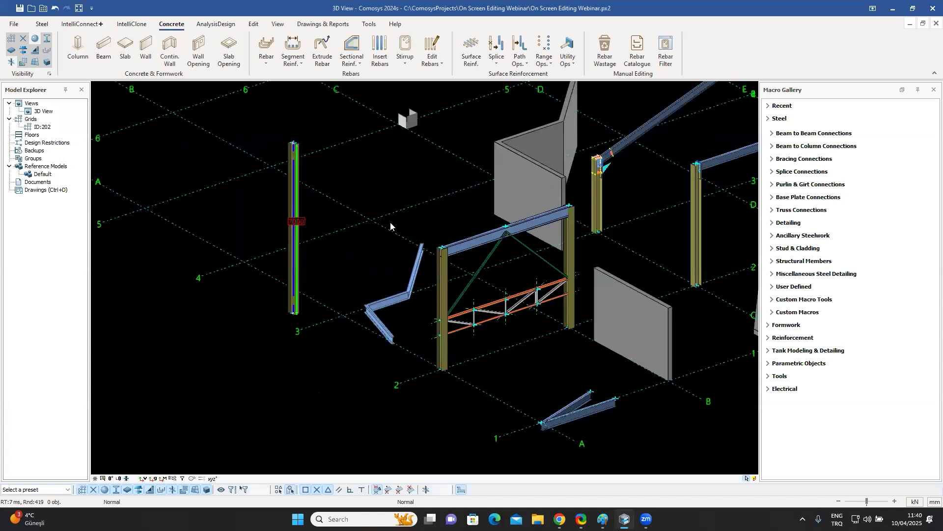
{"action": "middle_click_drag", "start_coordinate": [399, 292], "coordinate": [416, 265]}
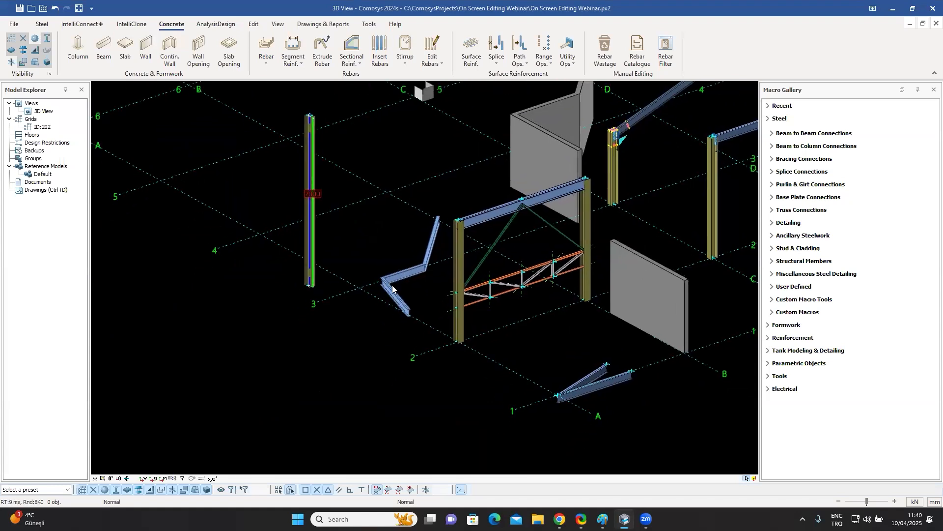
{"action": "scroll", "coordinate": [392, 289], "scroll_direction": "up", "scroll_amount": 3}
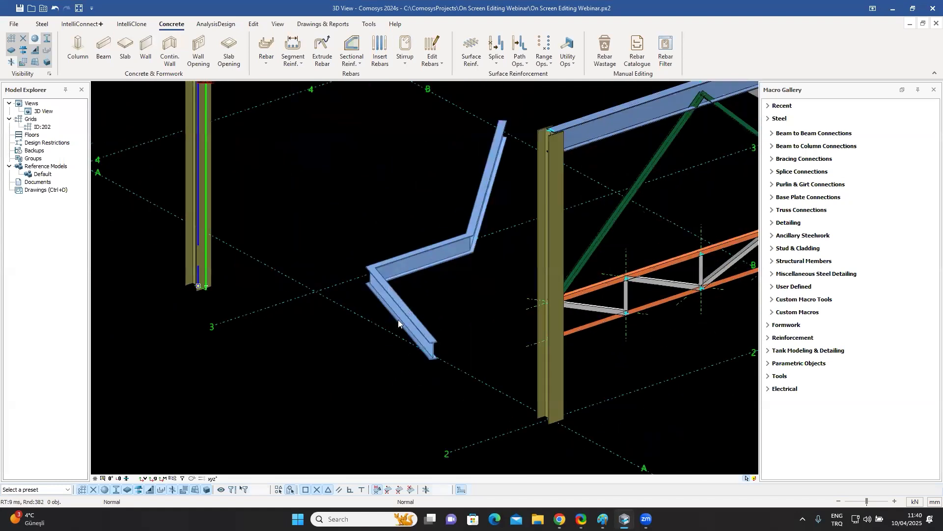
Set the bent beam's lower segment length to 4000 mm, extending it from the far end.
{"action": "left_click", "coordinate": [398, 320]}
{"action": "middle_click_drag", "start_coordinate": [476, 280], "coordinate": [412, 313]}
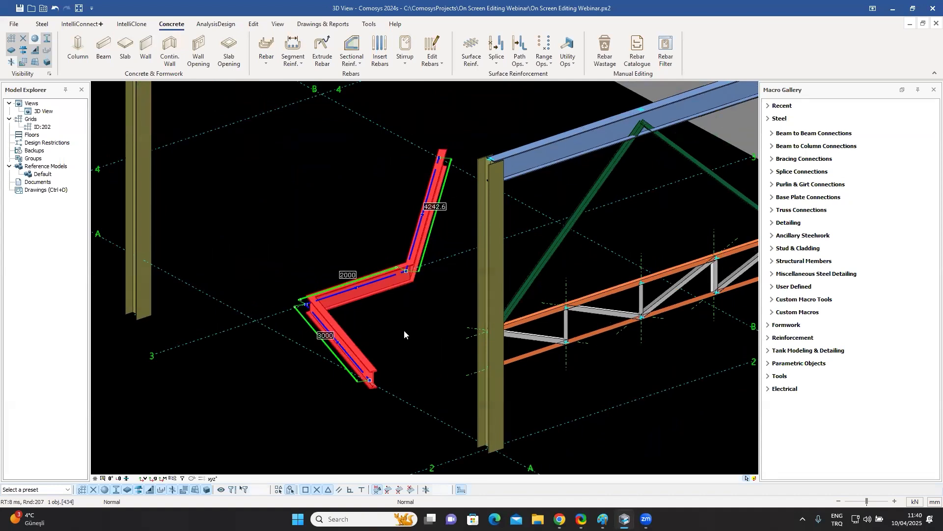
{"action": "left_click", "coordinate": [323, 335]}
{"action": "double_click", "coordinate": [334, 168]}
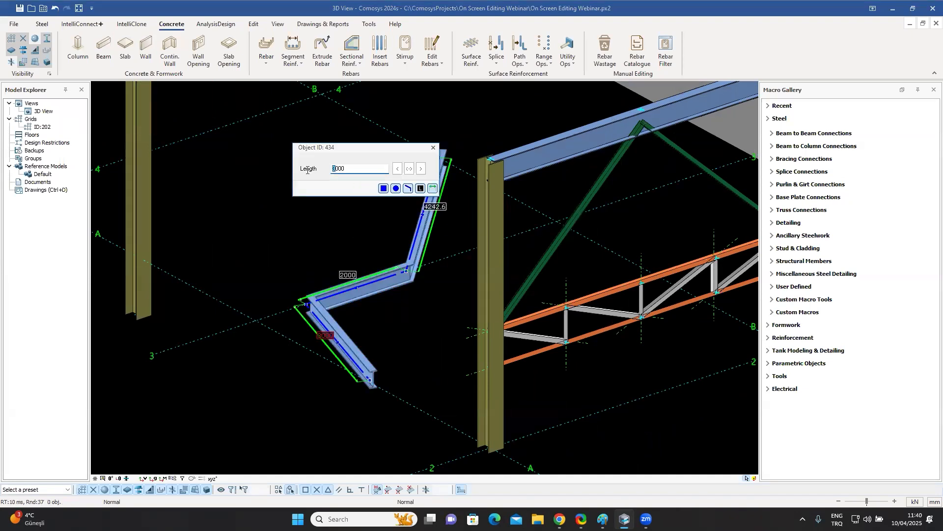
{"action": "type", "text": "4000"}
{"action": "left_click", "coordinate": [397, 168]}
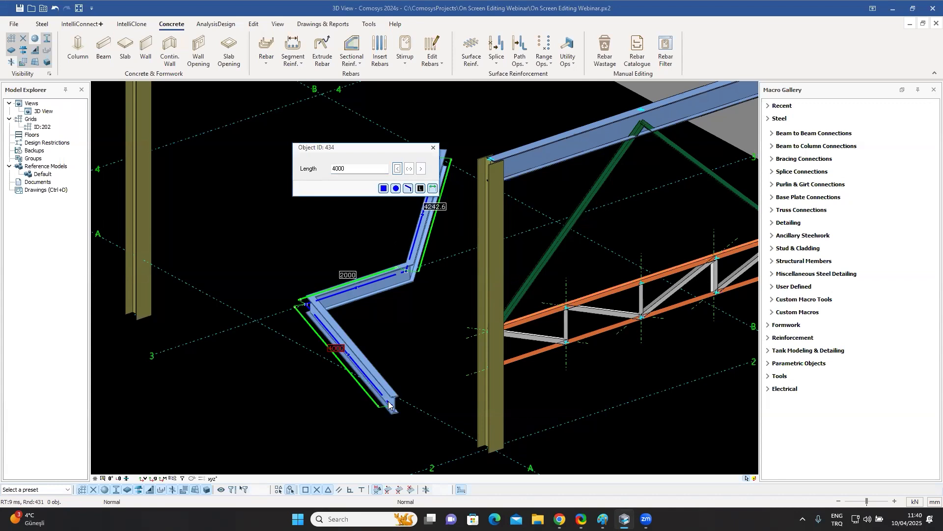
{"action": "left_click", "coordinate": [432, 148]}
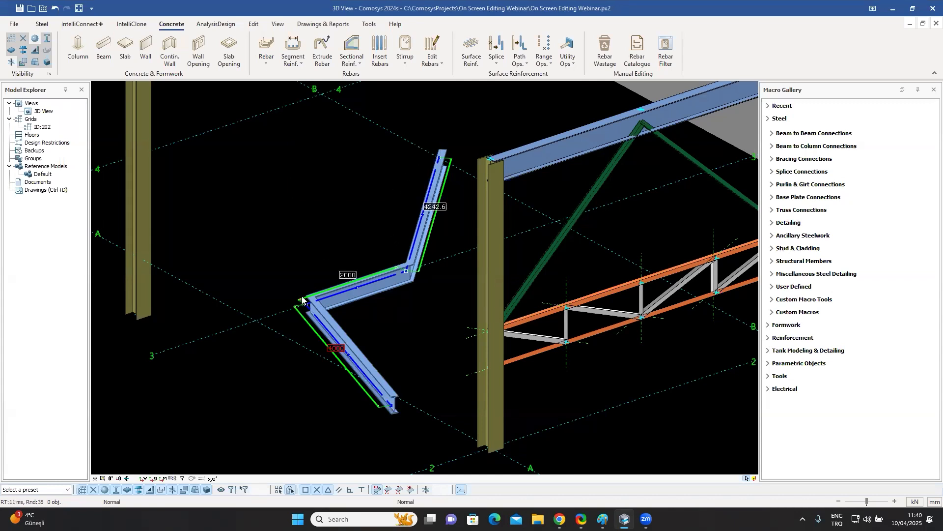
Round the bent beam's middle corner with a Type 3 chamfer of radius 1000.
{"action": "left_click", "coordinate": [304, 304]}
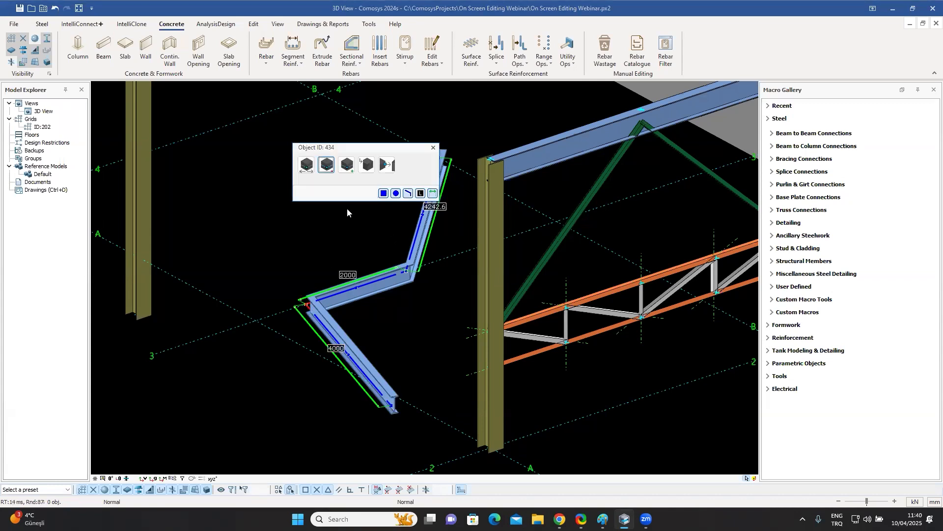
{"action": "left_click", "coordinate": [368, 167]}
{"action": "left_click", "coordinate": [373, 198]}
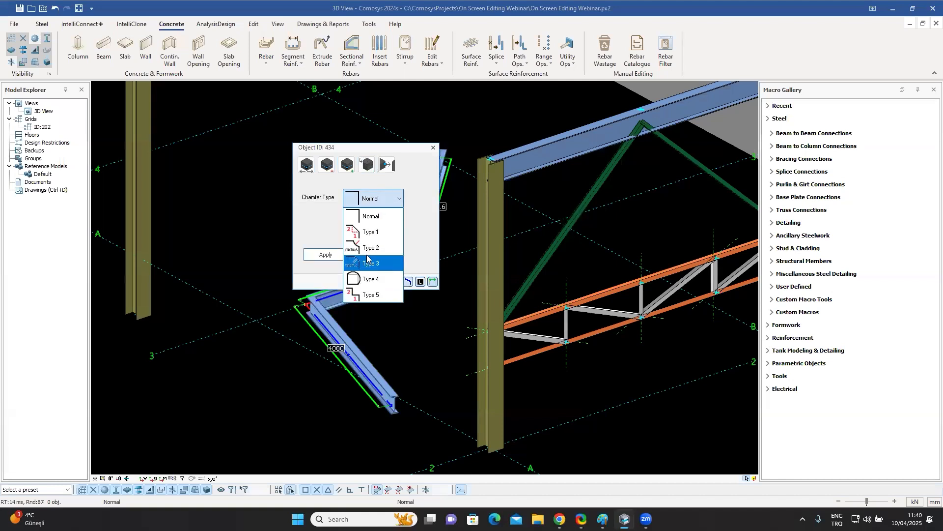
{"action": "left_click", "coordinate": [367, 262]}
{"action": "double_click", "coordinate": [360, 227]}
{"action": "type", "text": "0"}
{"action": "left_click", "coordinate": [325, 256]}
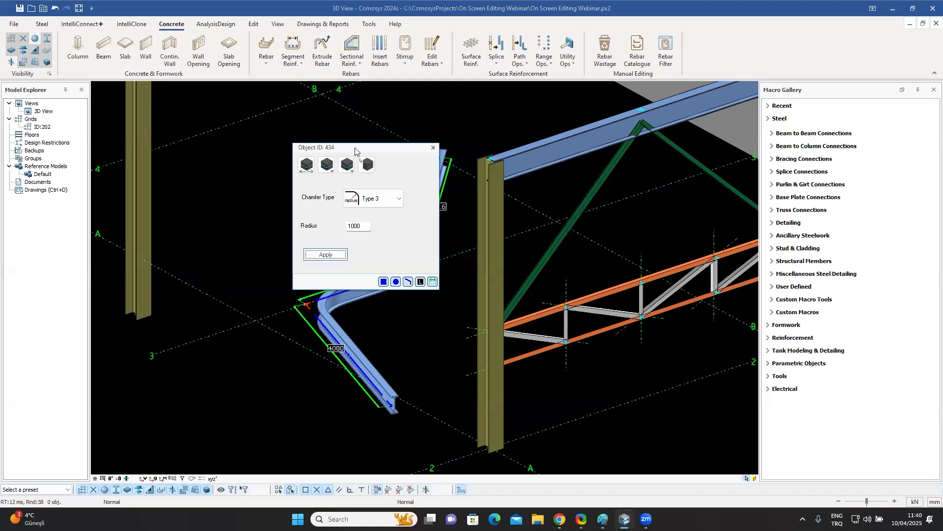
{"action": "left_click_drag", "start_coordinate": [355, 151], "coordinate": [522, 145]}
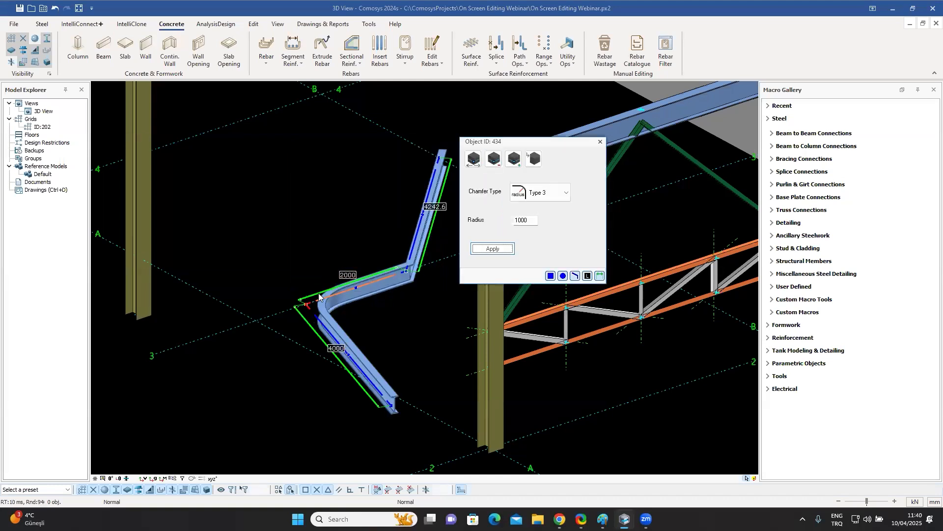
{"action": "left_click", "coordinate": [600, 142]}
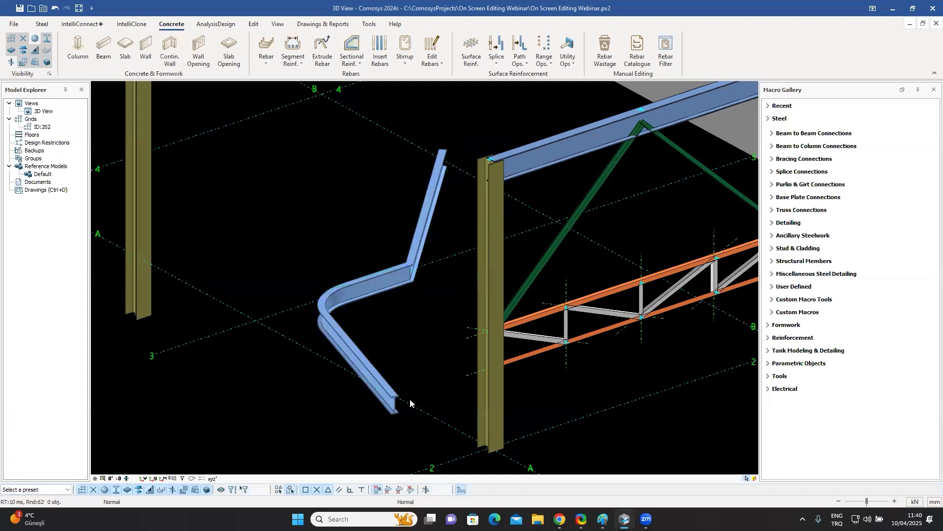
Inspect the end-point edit options at the bent beam's lower end.
{"action": "left_click", "coordinate": [376, 367]}
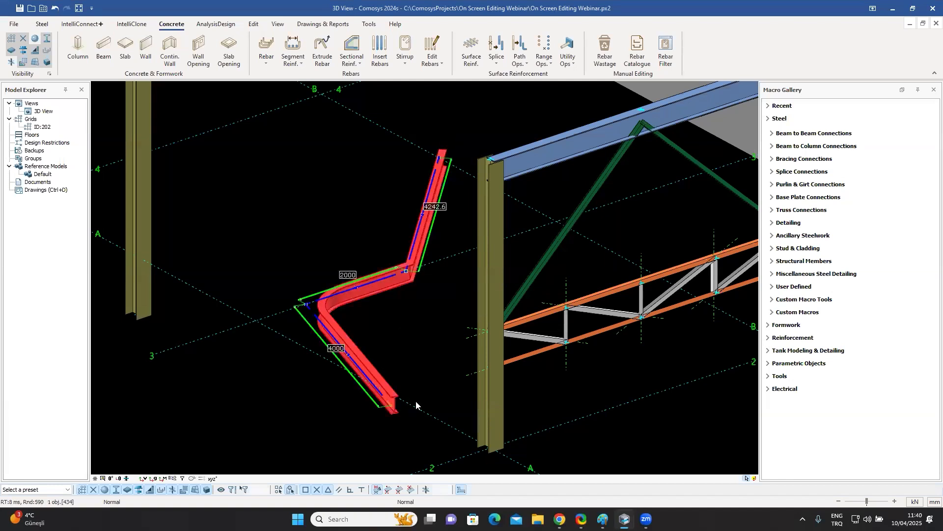
{"action": "scroll", "coordinate": [416, 405], "scroll_direction": "up", "scroll_amount": 4}
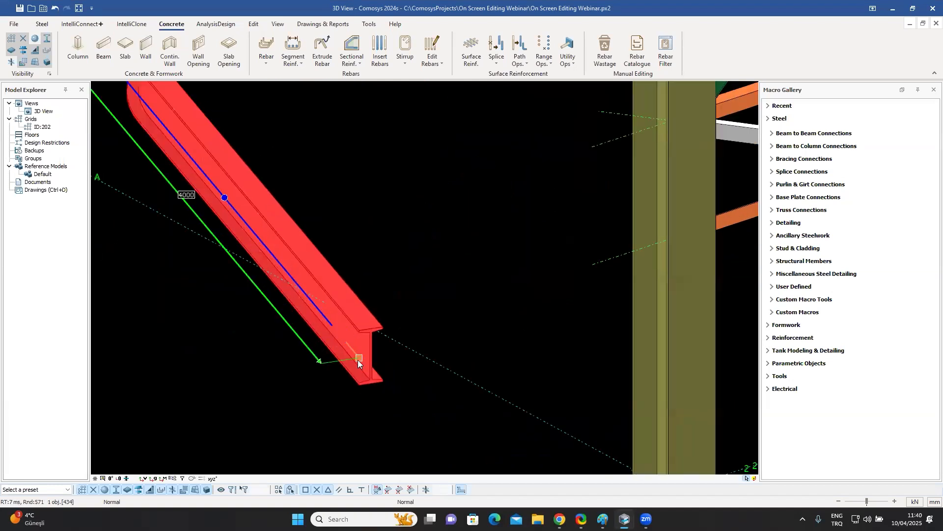
{"action": "left_click", "coordinate": [358, 359]}
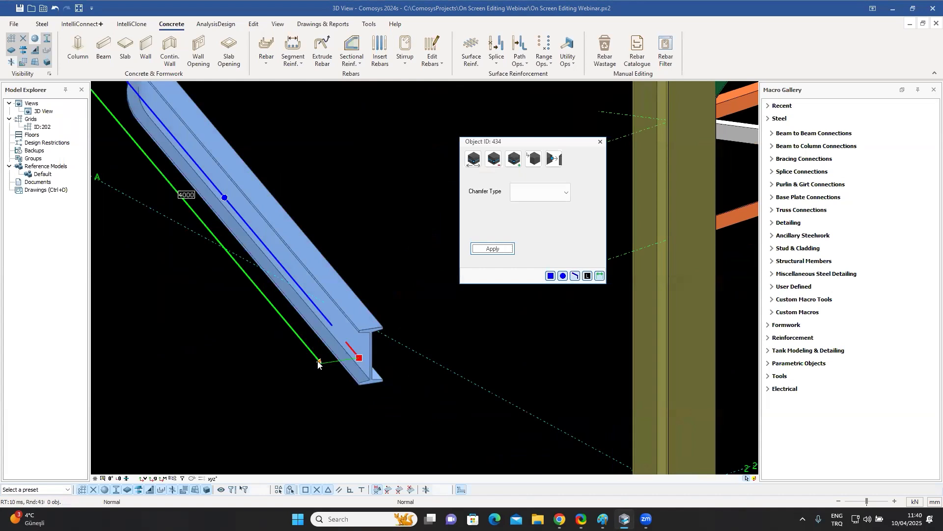
{"action": "left_click", "coordinate": [335, 368]}
{"action": "scroll", "coordinate": [335, 368], "scroll_direction": "down", "scroll_amount": 5}
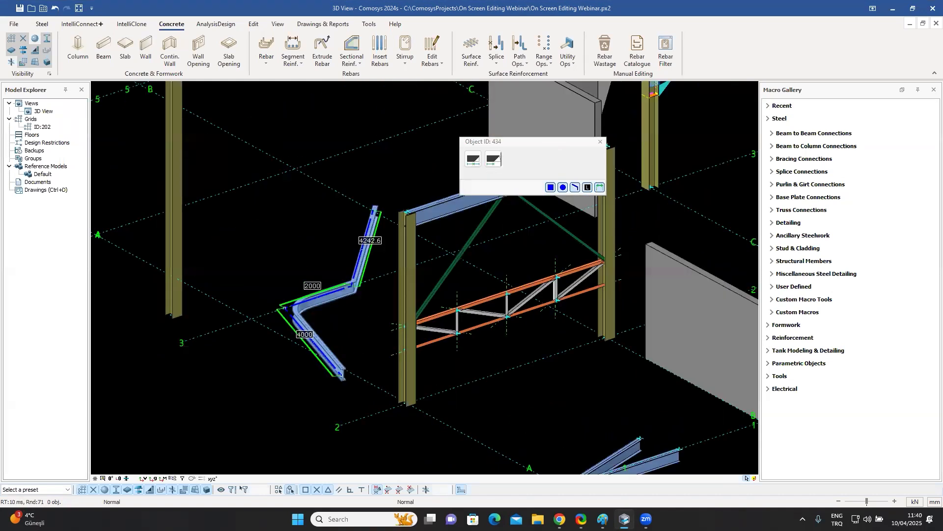
{"action": "middle_click_drag", "start_coordinate": [322, 223], "coordinate": [276, 266]}
{"action": "key", "text": "Escape"}
{"action": "scroll", "coordinate": [330, 289], "scroll_direction": "up", "scroll_amount": 4}
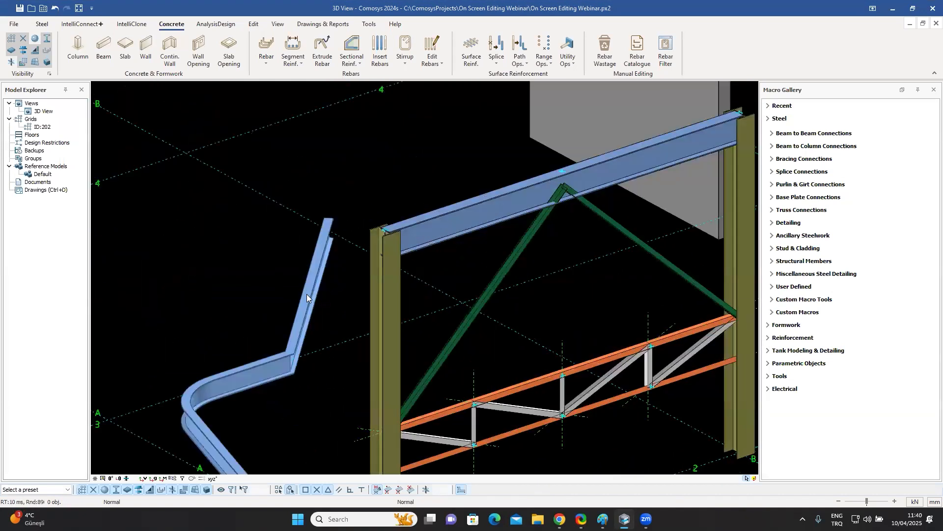
{"action": "scroll", "coordinate": [313, 288], "scroll_direction": "down", "scroll_amount": 4}
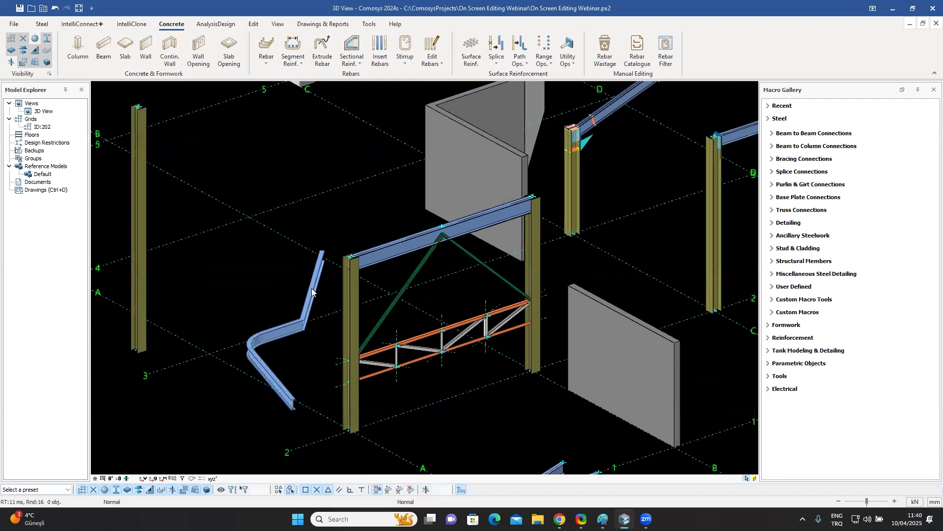
Inspect the move-by-distance and offset-to-surface options at the bent beam's upper end.
{"action": "left_click", "coordinate": [311, 288]}
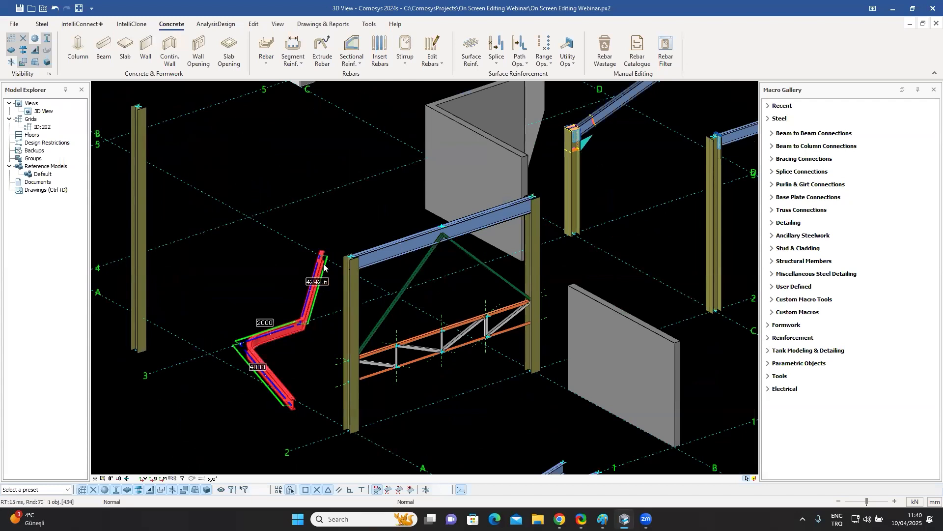
{"action": "scroll", "coordinate": [331, 253], "scroll_direction": "up", "scroll_amount": 6}
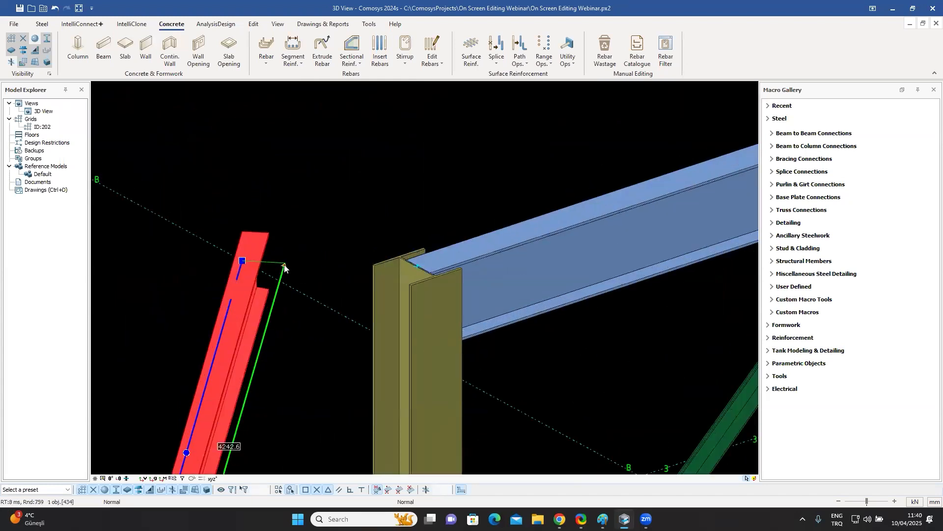
{"action": "left_click", "coordinate": [291, 267]}
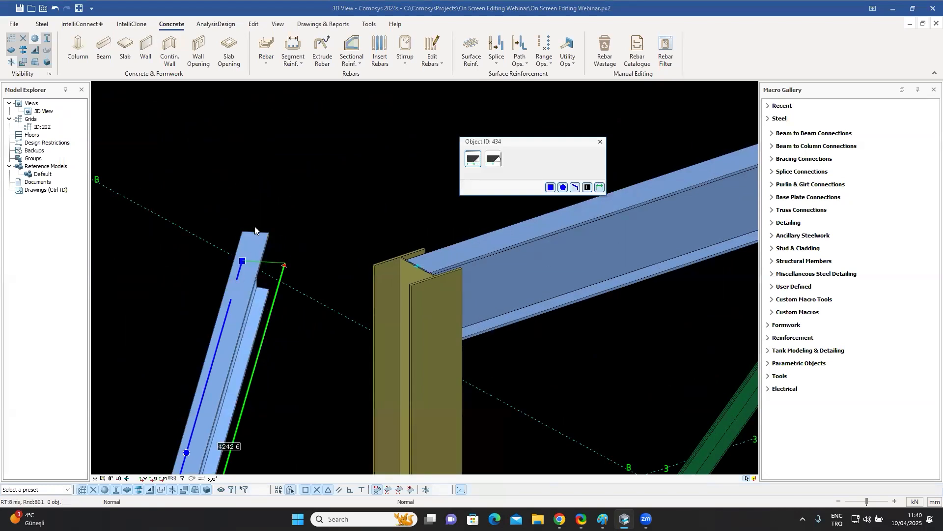
{"action": "left_click", "coordinate": [493, 159]}
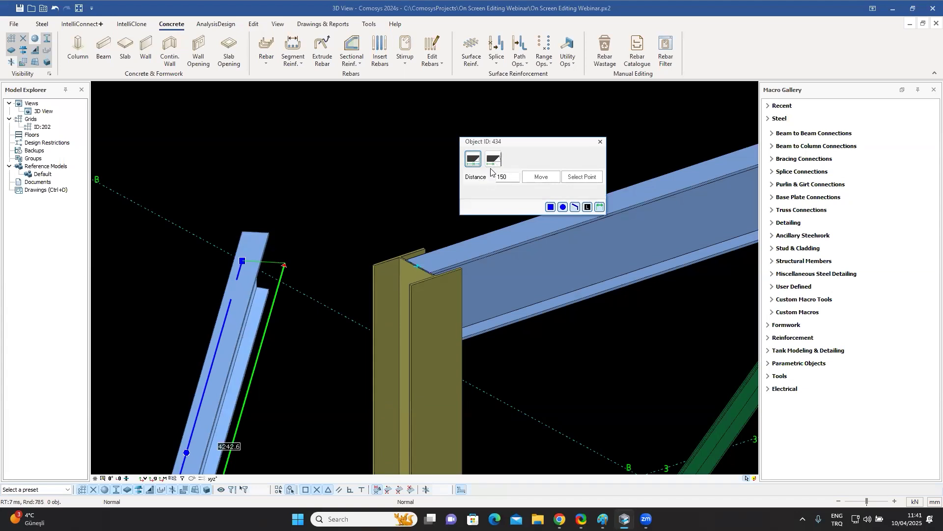
{"action": "left_click", "coordinate": [495, 159]}
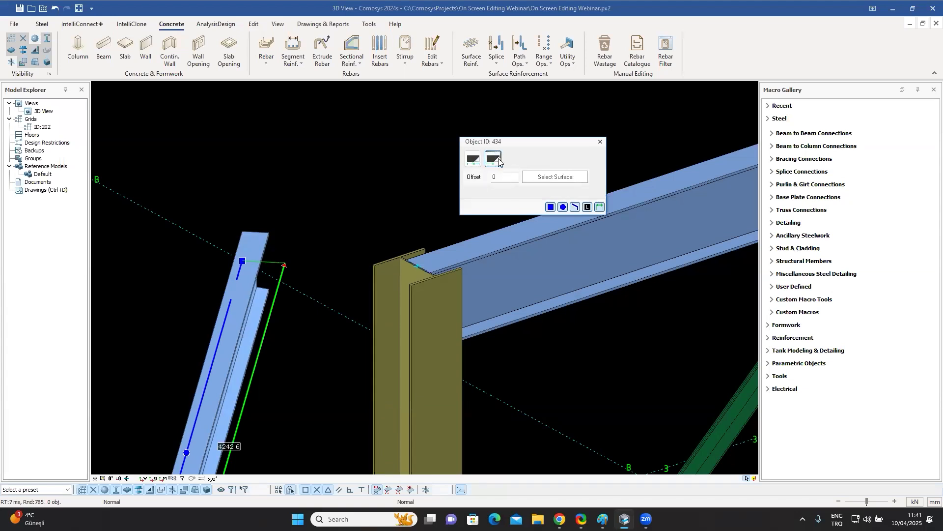
{"action": "left_click", "coordinate": [600, 142]}
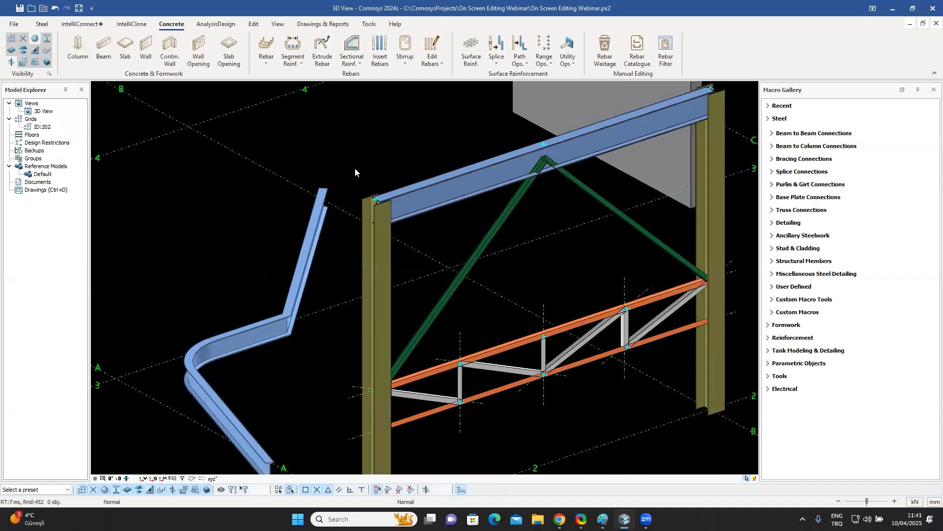
Select the polygonal slab between grids C and D and examine its edge lengths.
{"action": "scroll", "coordinate": [352, 215], "scroll_direction": "down", "scroll_amount": 6}
{"action": "middle_click_drag", "start_coordinate": [347, 283], "coordinate": [294, 301]}
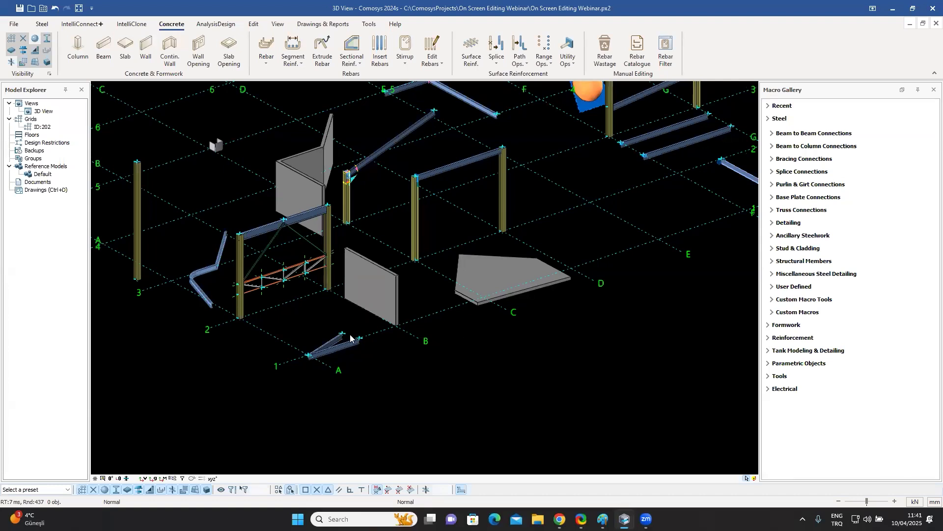
{"action": "left_click", "coordinate": [506, 272]}
{"action": "scroll", "coordinate": [498, 275], "scroll_direction": "up", "scroll_amount": 4}
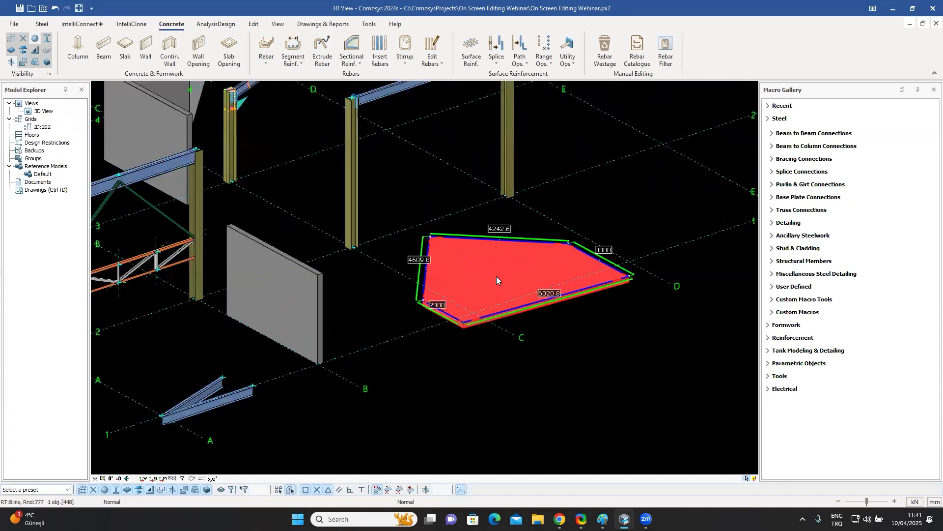
{"action": "middle_click_drag", "start_coordinate": [502, 284], "coordinate": [405, 268]}
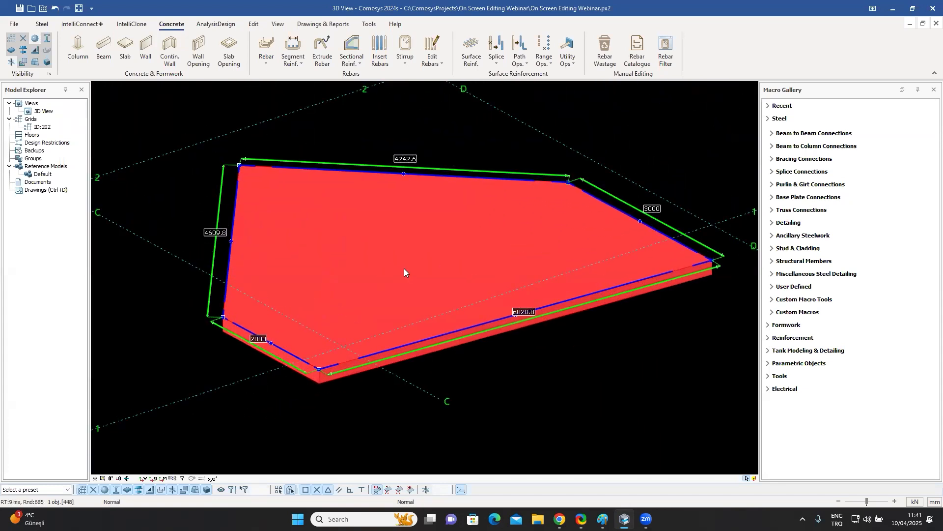
{"action": "scroll", "coordinate": [404, 268], "scroll_direction": "down", "scroll_amount": 6}
{"action": "scroll", "coordinate": [266, 218], "scroll_direction": "up", "scroll_amount": 8}
Select the 7000 mm column's top end and cycle its horizontal placement relative to the axis in top view.
{"action": "middle_click_drag", "start_coordinate": [279, 216], "coordinate": [333, 230]}
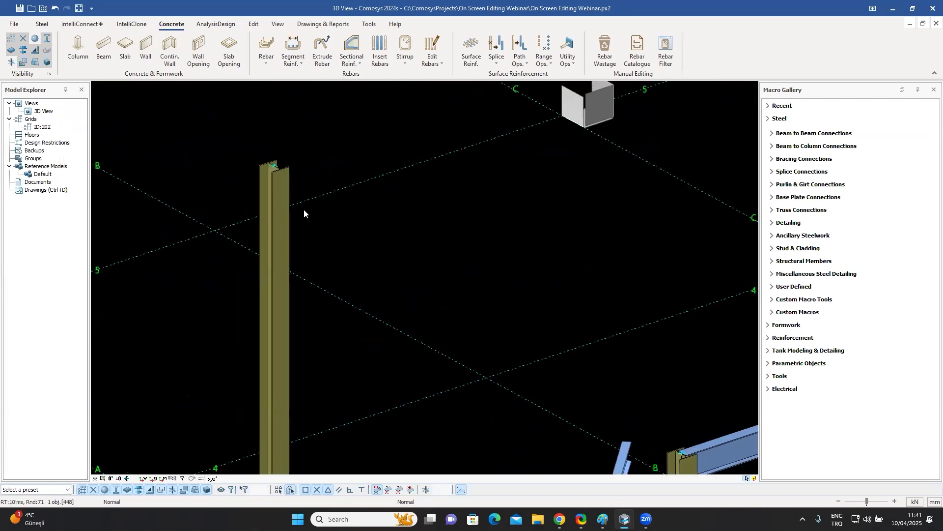
{"action": "left_click", "coordinate": [282, 236]}
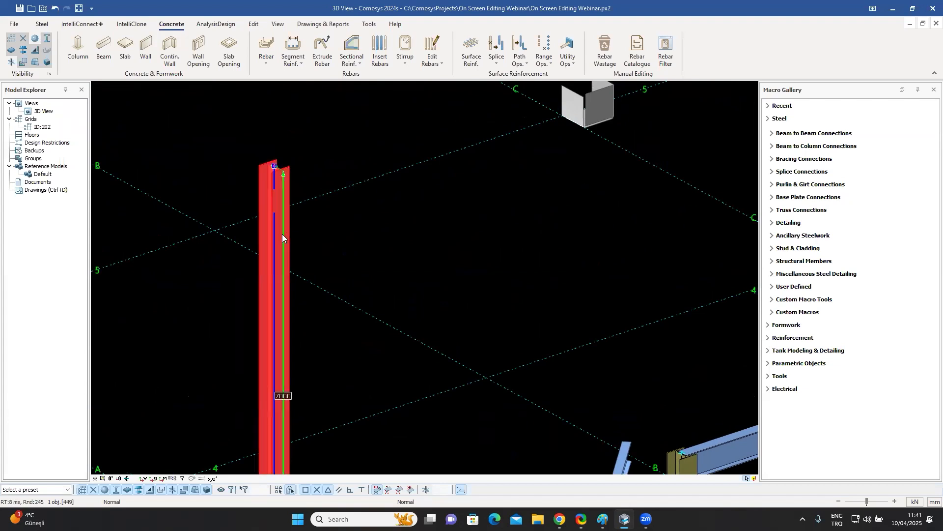
{"action": "scroll", "coordinate": [275, 166], "scroll_direction": "up", "scroll_amount": 4}
{"action": "scroll", "coordinate": [276, 166], "scroll_direction": "up", "scroll_amount": 1}
{"action": "left_click", "coordinate": [276, 166]}
{"action": "left_click", "coordinate": [276, 166]}
{"action": "left_click", "coordinate": [276, 166]}
{"action": "left_click", "coordinate": [276, 166]}
{"action": "left_click", "coordinate": [276, 166]}
{"action": "left_click", "coordinate": [276, 166]}
{"action": "left_click", "coordinate": [276, 166]}
{"action": "left_click", "coordinate": [276, 166]}
{"action": "left_click", "coordinate": [276, 166]}
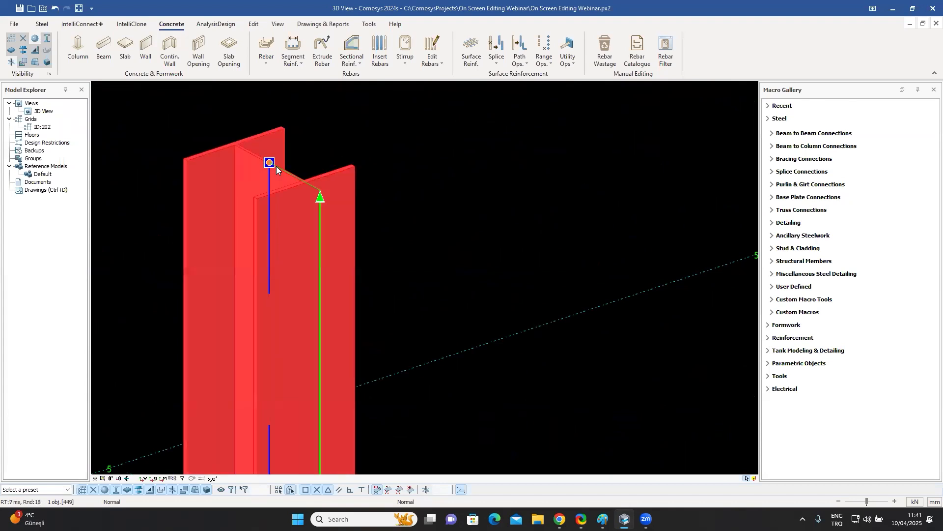
{"action": "left_click", "coordinate": [102, 490]}
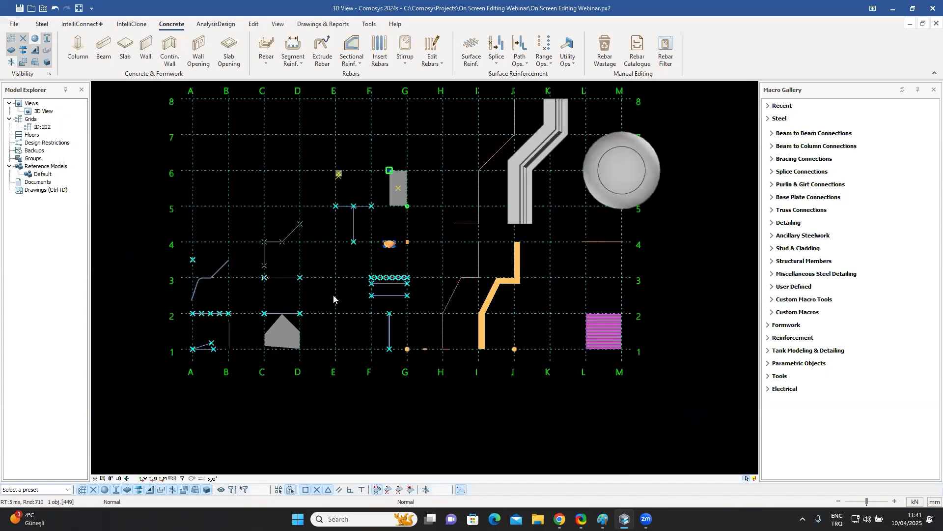
{"action": "scroll", "coordinate": [185, 267], "scroll_direction": "up", "scroll_amount": 10}
{"action": "middle_click_drag", "start_coordinate": [231, 255], "coordinate": [396, 271]}
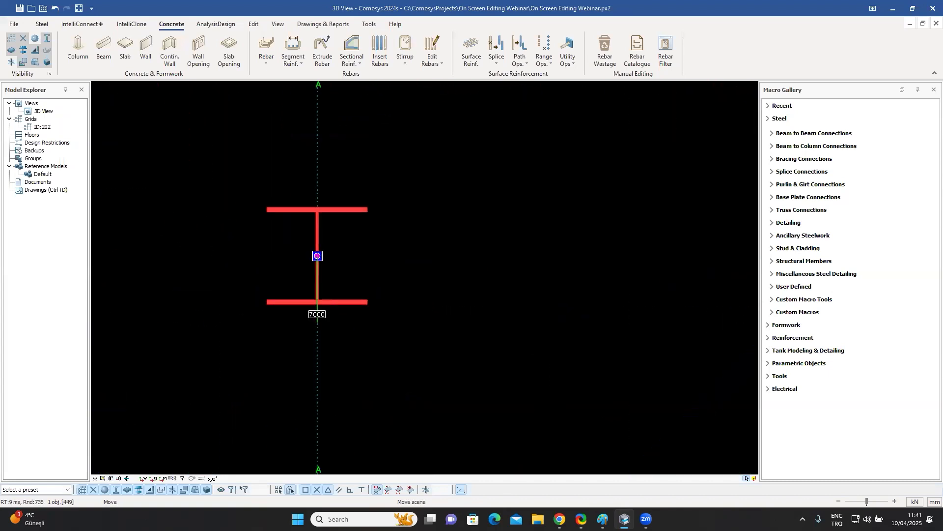
{"action": "key", "text": "h"}
{"action": "key", "text": "h"}
{"action": "key", "text": "h"}
{"action": "key", "text": "h"}
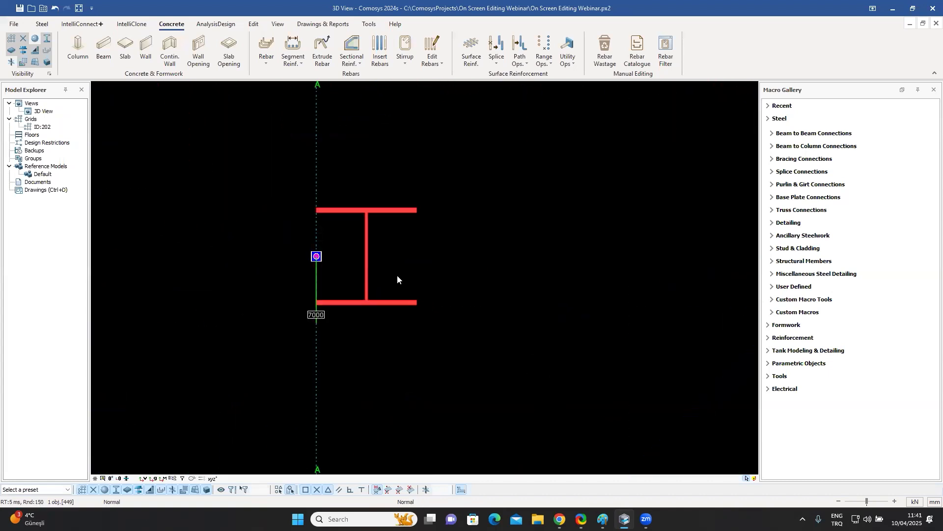
{"action": "key", "text": "h"}
{"action": "key", "text": "h"}
{"action": "key", "text": "h"}
{"action": "key", "text": "h"}
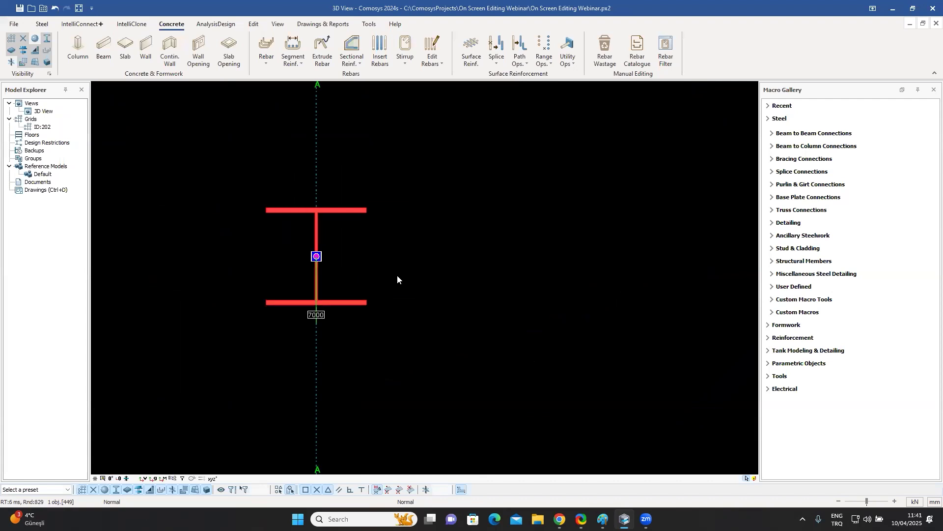
{"action": "key", "text": "h"}
Cycle the column's vertical placement relative to its axis.
{"action": "key", "text": "v"}
{"action": "key", "text": "v"}
{"action": "key", "text": "v"}
{"action": "key", "text": "v"}
{"action": "key", "text": "v"}
{"action": "key", "text": "v"}
{"action": "key", "text": "v"}
{"action": "key", "text": "v"}
{"action": "key", "text": "v"}
{"action": "scroll", "coordinate": [397, 275], "scroll_direction": "down", "scroll_amount": 13}
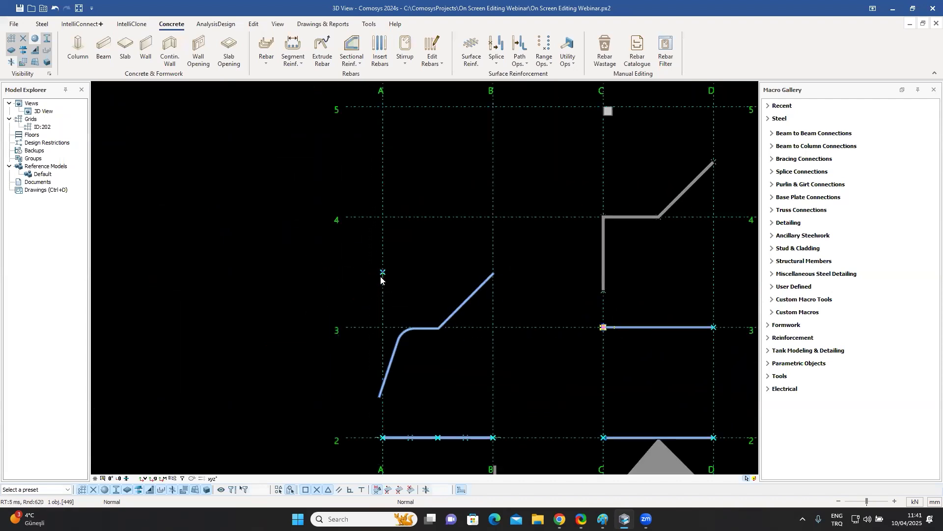
Set the polygonal slab's depth offset to 0 in its plate properties.
{"action": "middle_click_drag", "start_coordinate": [425, 352], "coordinate": [489, 297]}
{"action": "middle_click_drag", "start_coordinate": [659, 306], "coordinate": [489, 294]}
{"action": "scroll", "coordinate": [522, 318], "scroll_direction": "up", "scroll_amount": 7}
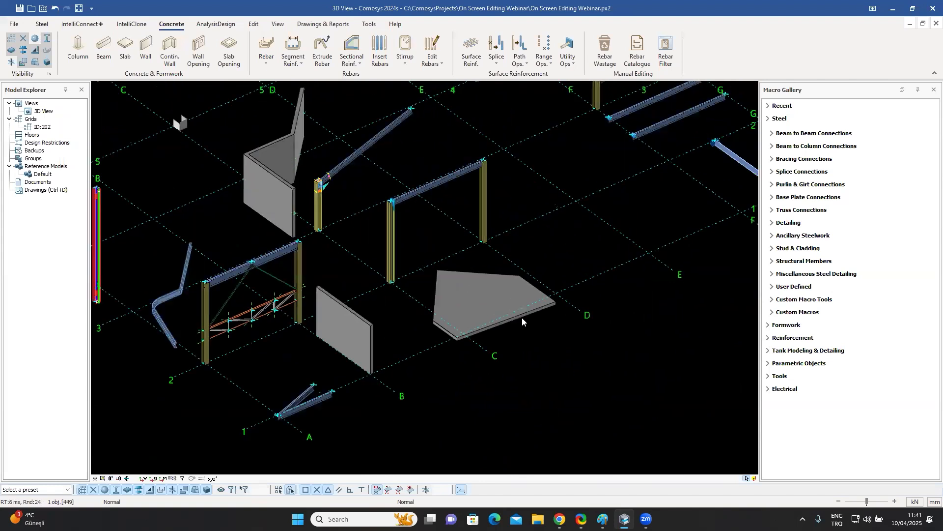
{"action": "middle_click_drag", "start_coordinate": [463, 248], "coordinate": [519, 293]}
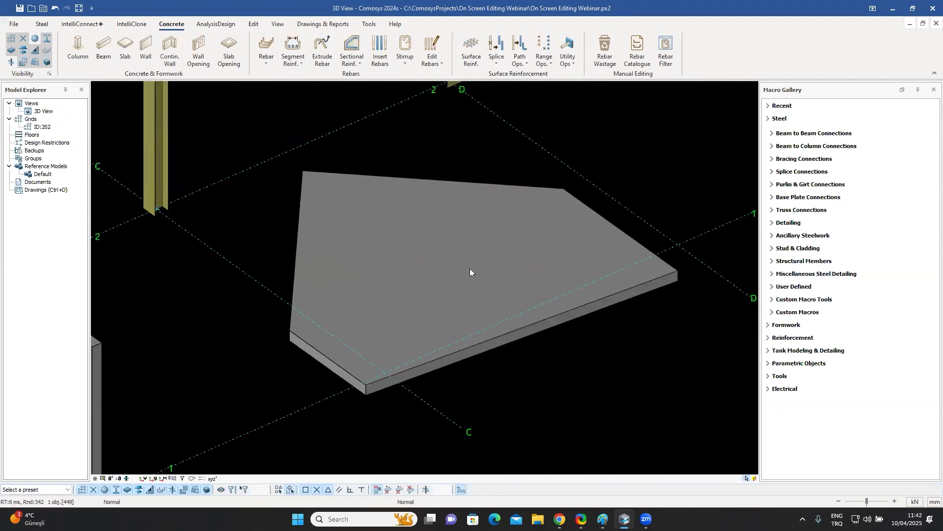
{"action": "left_click", "coordinate": [470, 268]}
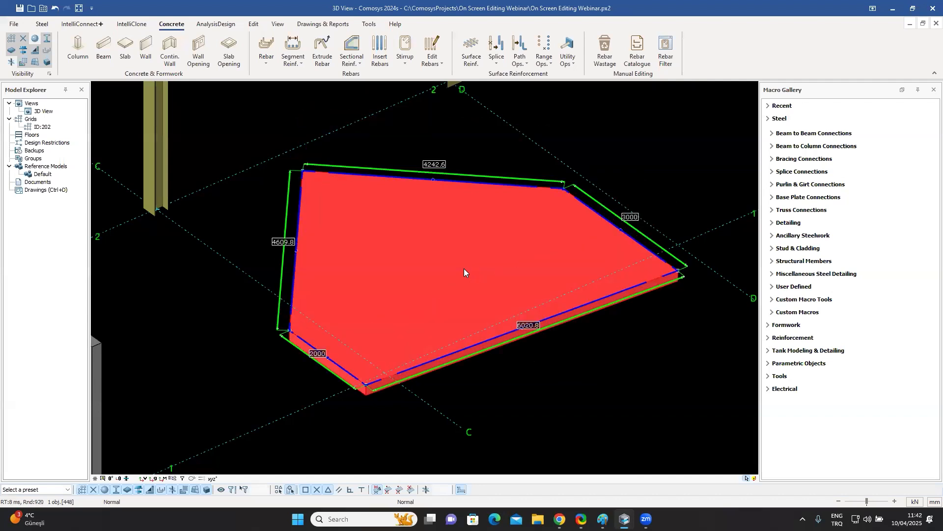
{"action": "double_click", "coordinate": [464, 268]}
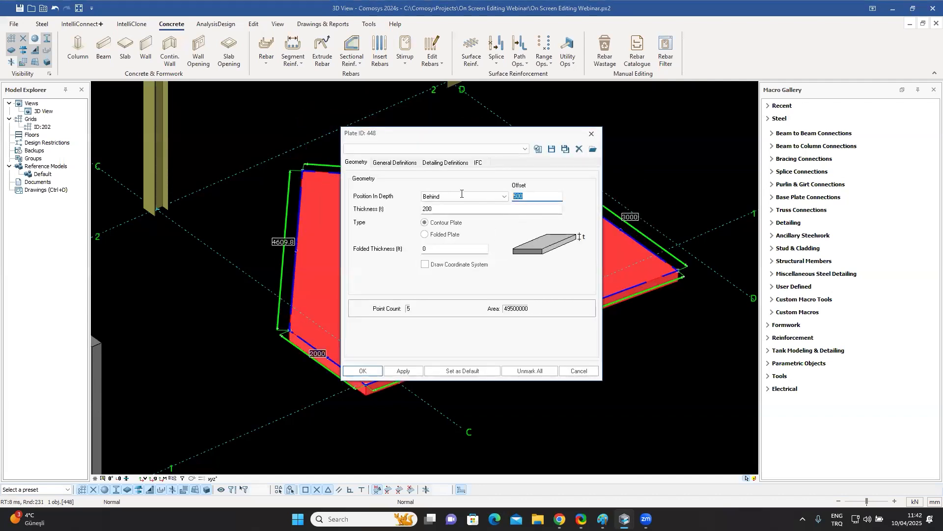
{"action": "type", "text": "0"}
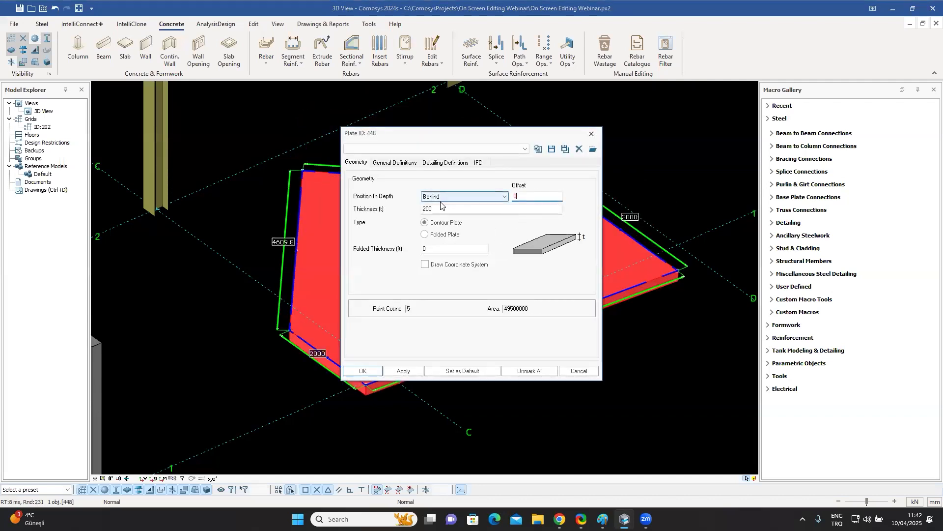
{"action": "left_click", "coordinate": [363, 370]}
{"action": "left_click", "coordinate": [515, 393]}
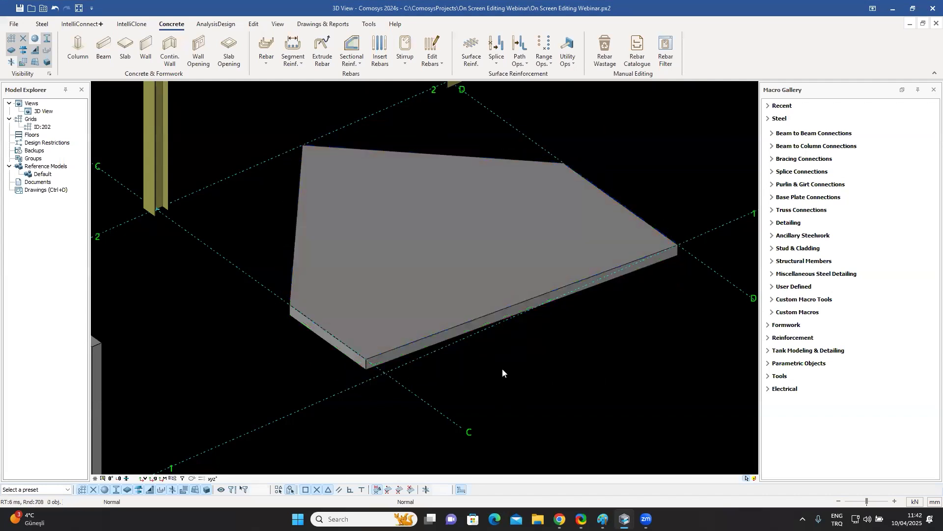
Select the slab and inspect the editing options at its front corner point.
{"action": "left_click", "coordinate": [393, 302]}
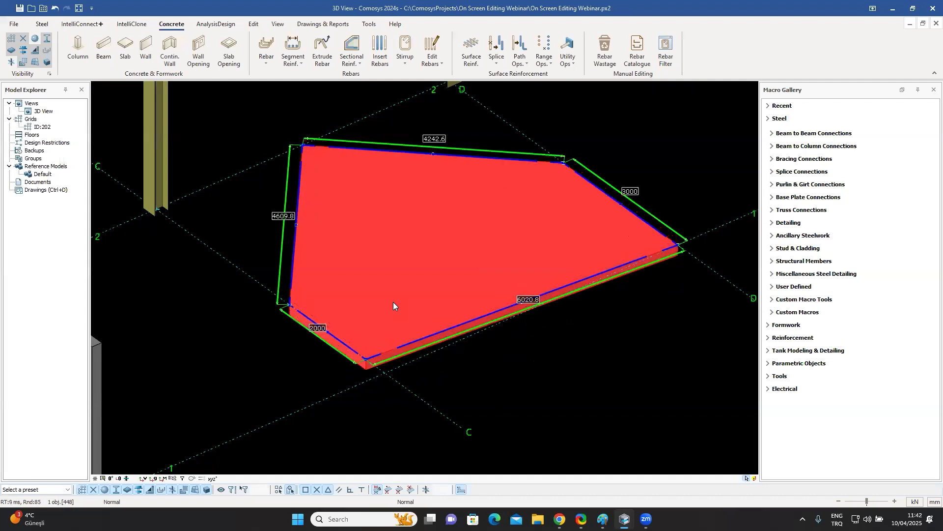
{"action": "left_click", "coordinate": [502, 391]}
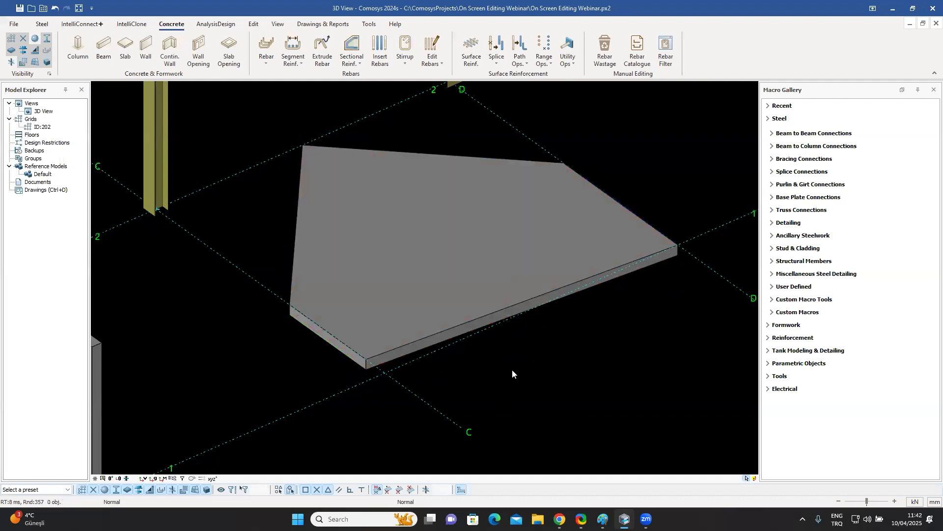
{"action": "left_click", "coordinate": [416, 240]}
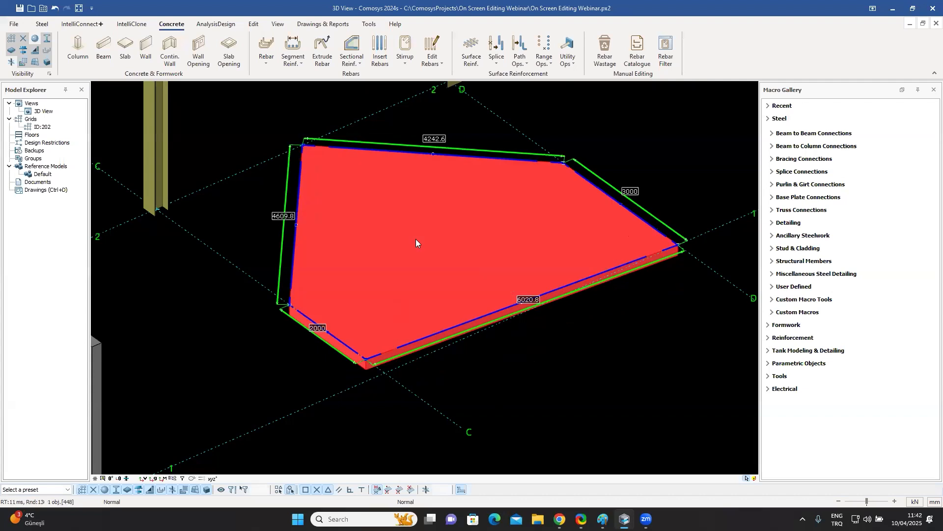
{"action": "scroll", "coordinate": [348, 369], "scroll_direction": "up", "scroll_amount": 5}
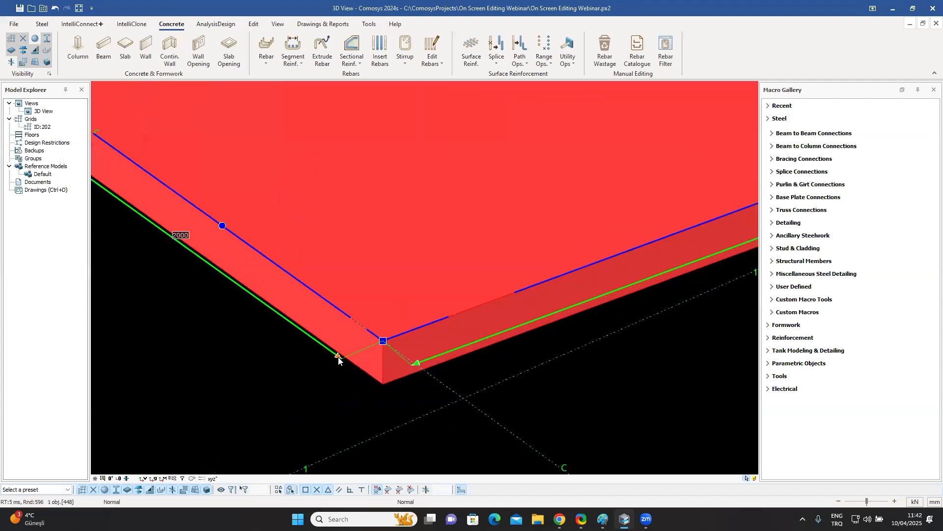
{"action": "left_click", "coordinate": [382, 340]}
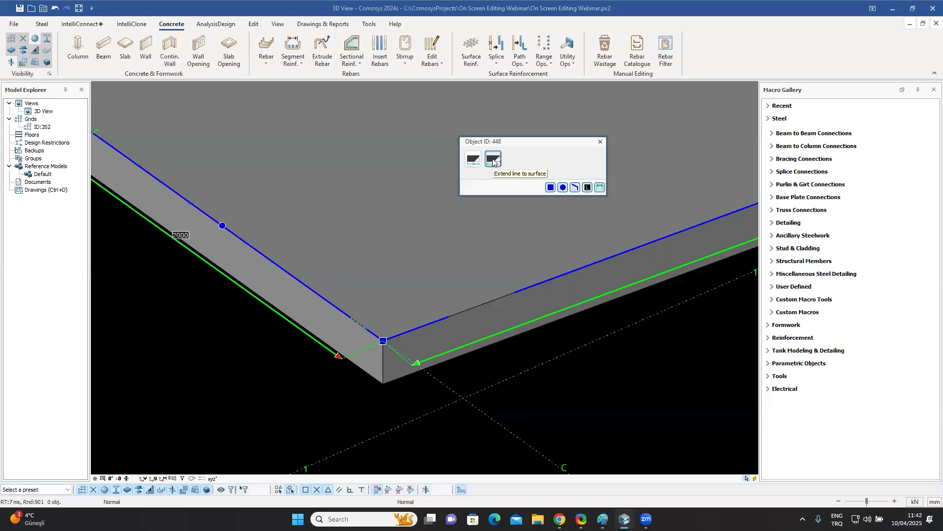
{"action": "left_click", "coordinate": [600, 142]}
Move the midpoint of the slab's long front edge by 500 mm along Y.
{"action": "scroll", "coordinate": [510, 291], "scroll_direction": "down", "scroll_amount": 2}
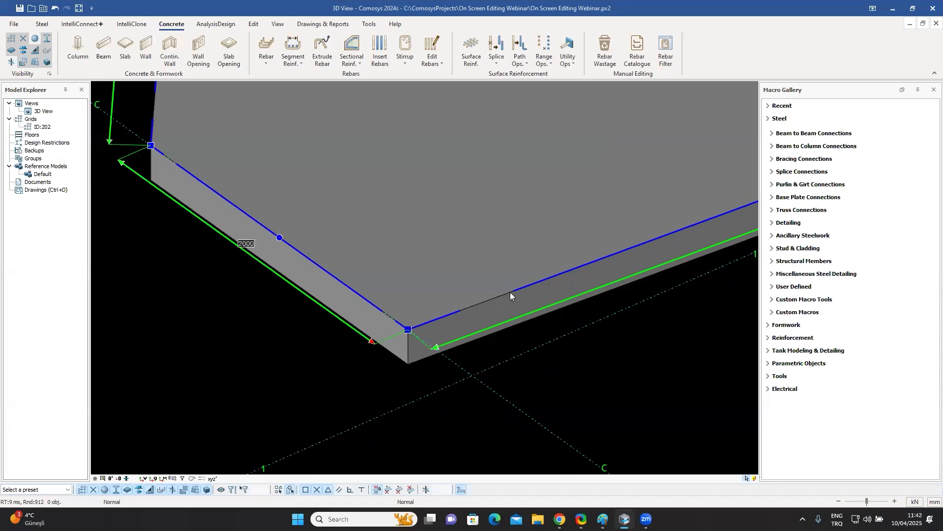
{"action": "scroll", "coordinate": [510, 292], "scroll_direction": "down", "scroll_amount": 6}
{"action": "scroll", "coordinate": [482, 285], "scroll_direction": "up", "scroll_amount": 2}
{"action": "middle_click_drag", "start_coordinate": [524, 330], "coordinate": [371, 355]}
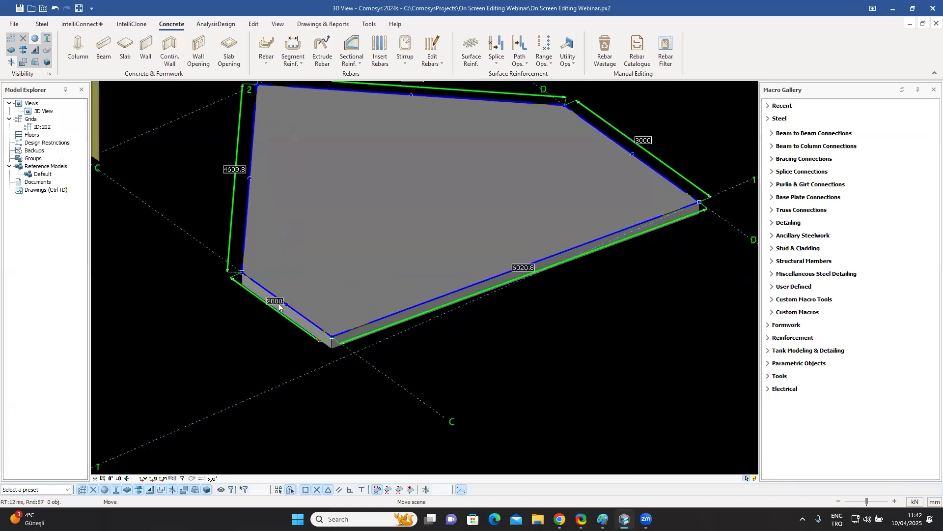
{"action": "scroll", "coordinate": [255, 310], "scroll_direction": "up", "scroll_amount": 4}
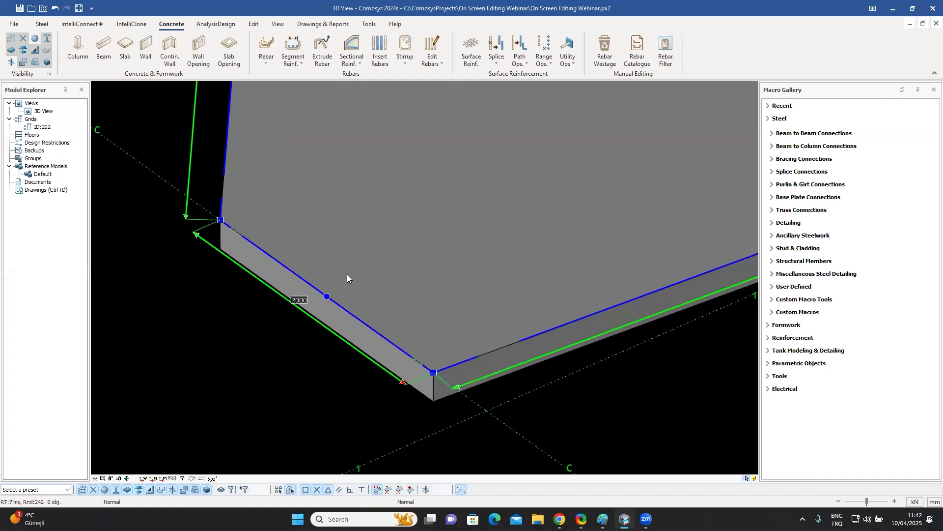
{"action": "scroll", "coordinate": [347, 274], "scroll_direction": "down", "scroll_amount": 5}
{"action": "scroll", "coordinate": [477, 266], "scroll_direction": "up", "scroll_amount": 8}
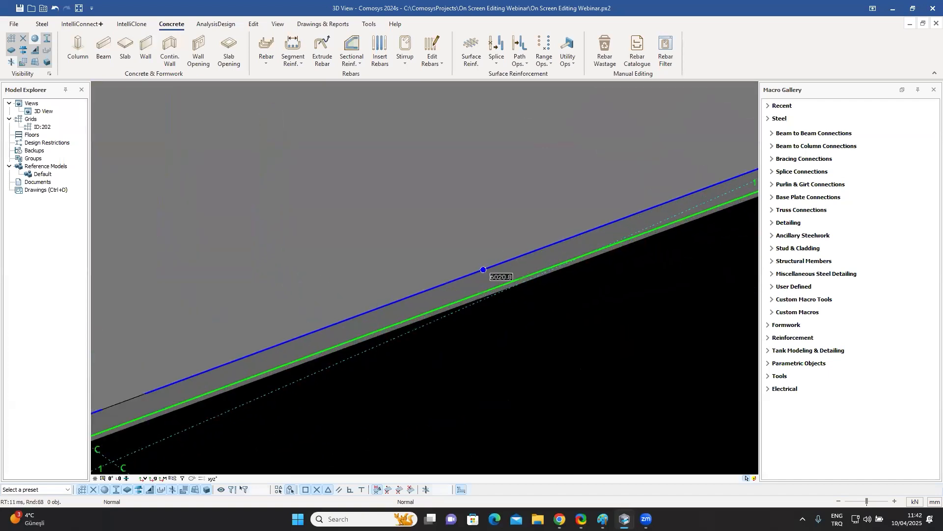
{"action": "left_click", "coordinate": [468, 266]}
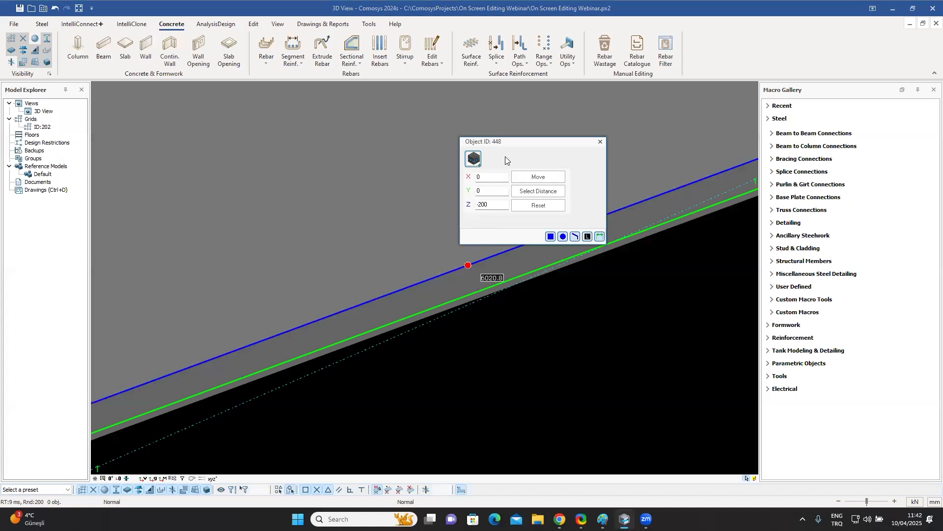
{"action": "left_click_drag", "start_coordinate": [515, 143], "coordinate": [631, 143]}
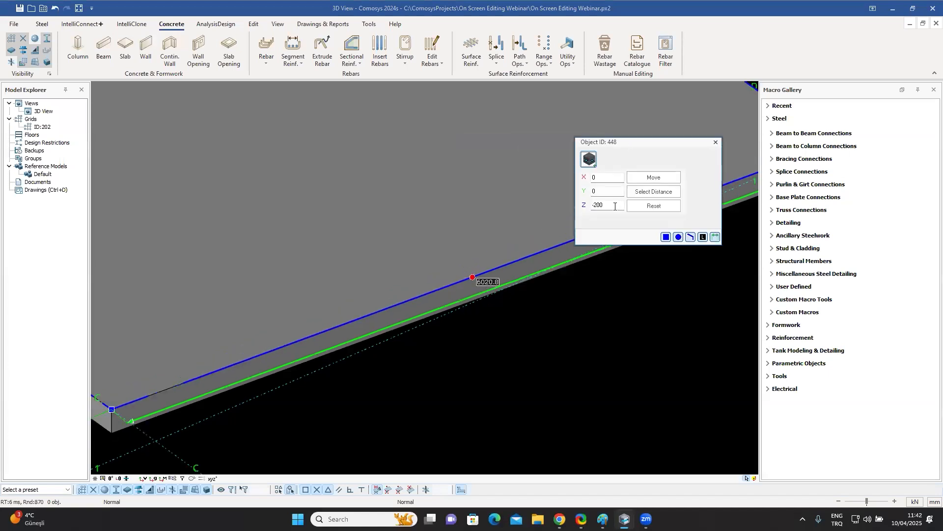
{"action": "left_click", "coordinate": [647, 206]}
{"action": "double_click", "coordinate": [608, 191]}
{"action": "type", "text": "500"}
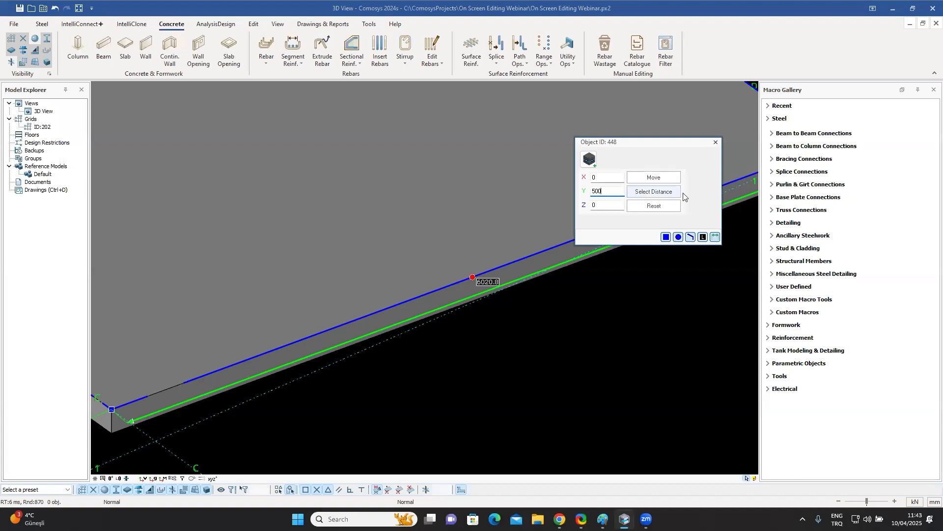
{"action": "left_click", "coordinate": [654, 178]}
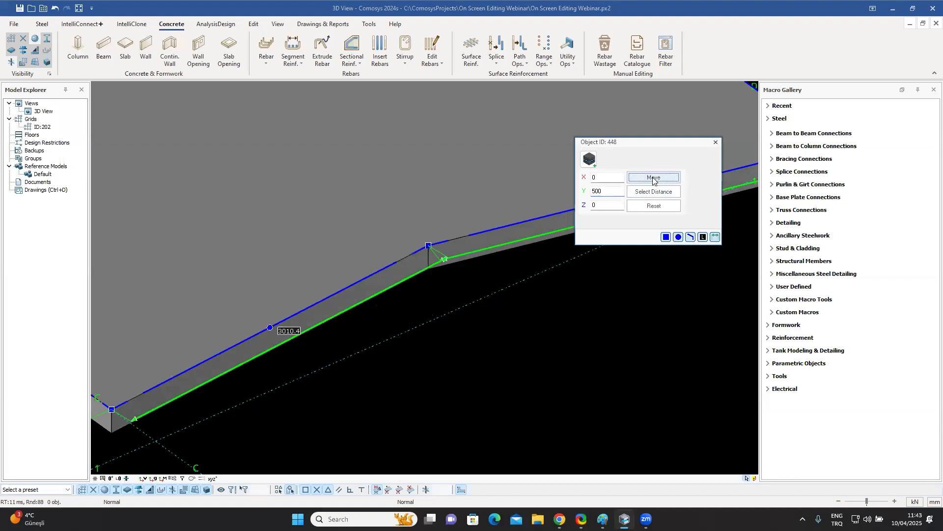
{"action": "left_click", "coordinate": [715, 143]}
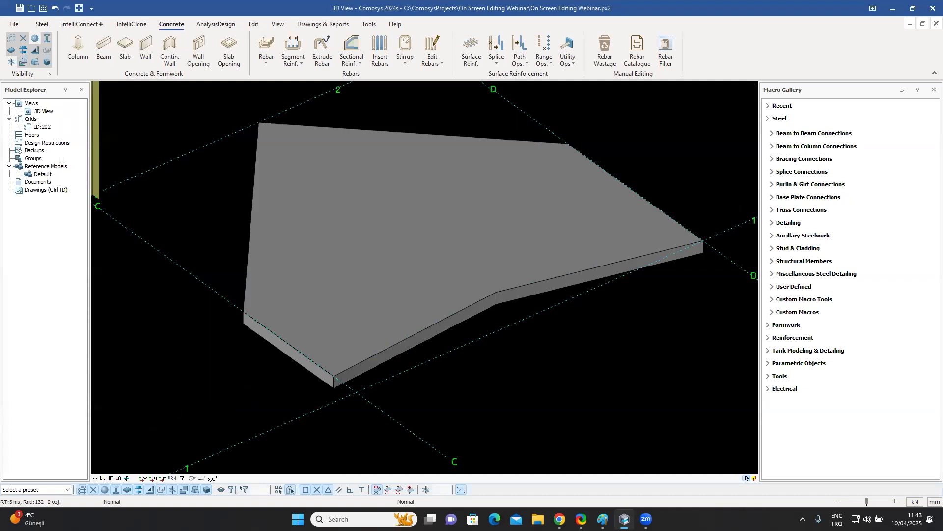
Move the slab's left edge outward three times by a 150 mm distance.
{"action": "left_click", "coordinate": [426, 266]}
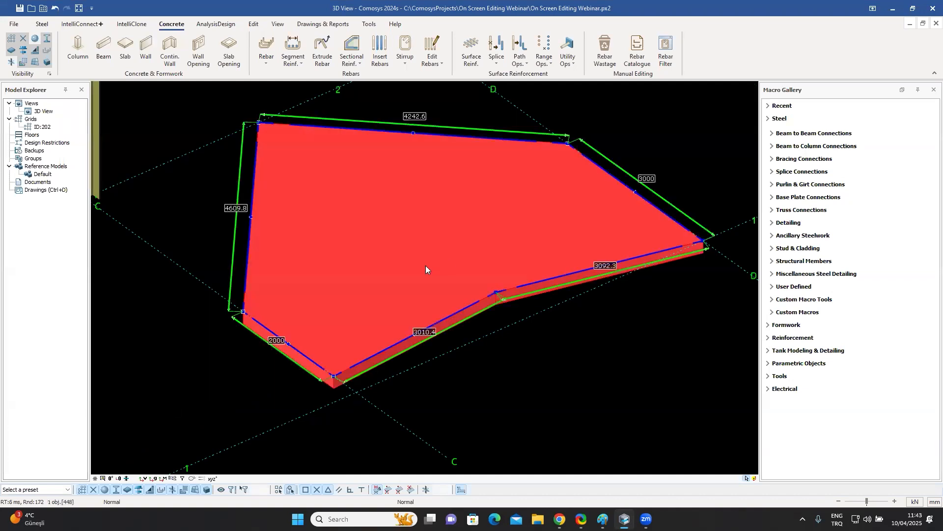
{"action": "left_click", "coordinate": [246, 268]}
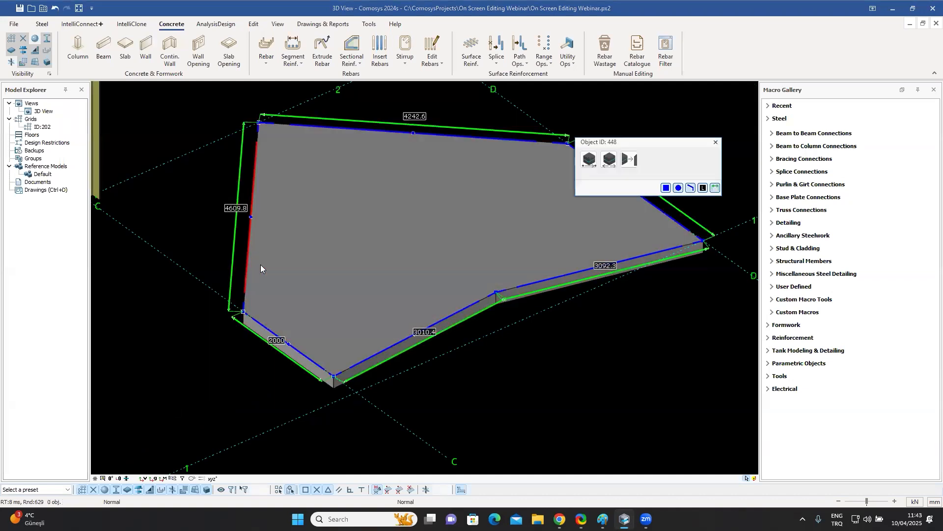
{"action": "left_click", "coordinate": [609, 159]}
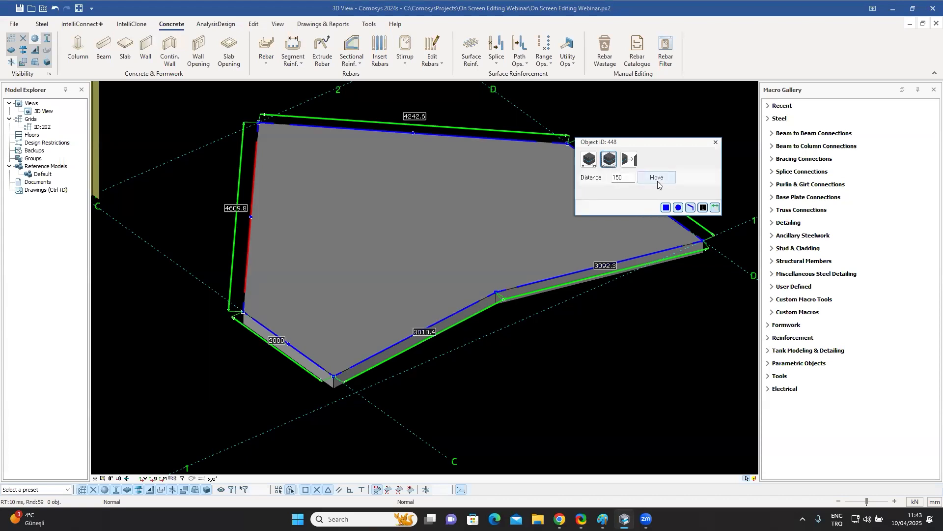
{"action": "left_click", "coordinate": [657, 178]}
{"action": "left_click", "coordinate": [657, 178]}
{"action": "left_click", "coordinate": [657, 178]}
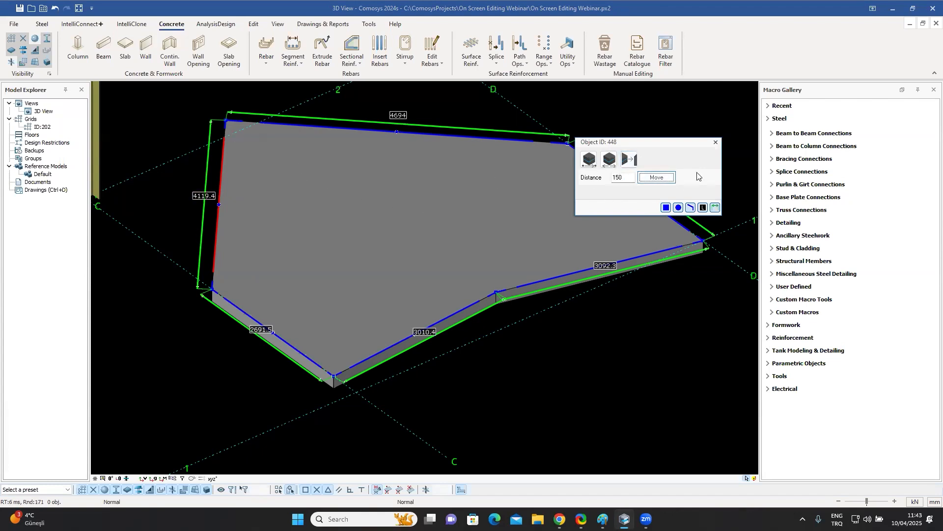
{"action": "left_click", "coordinate": [589, 160]}
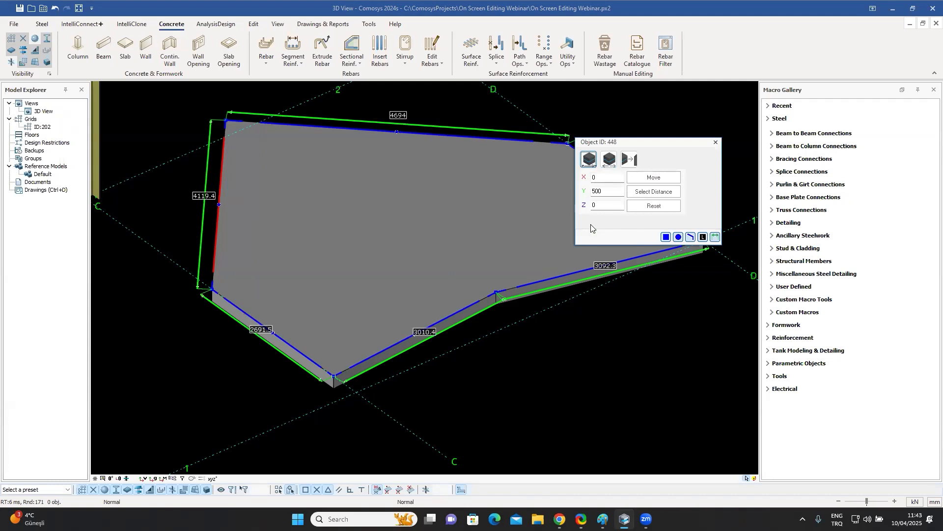
{"action": "left_click", "coordinate": [716, 144]}
Set the length of the slab's back edge to 5000 mm.
{"action": "middle_click_drag", "start_coordinate": [436, 165], "coordinate": [418, 185]}
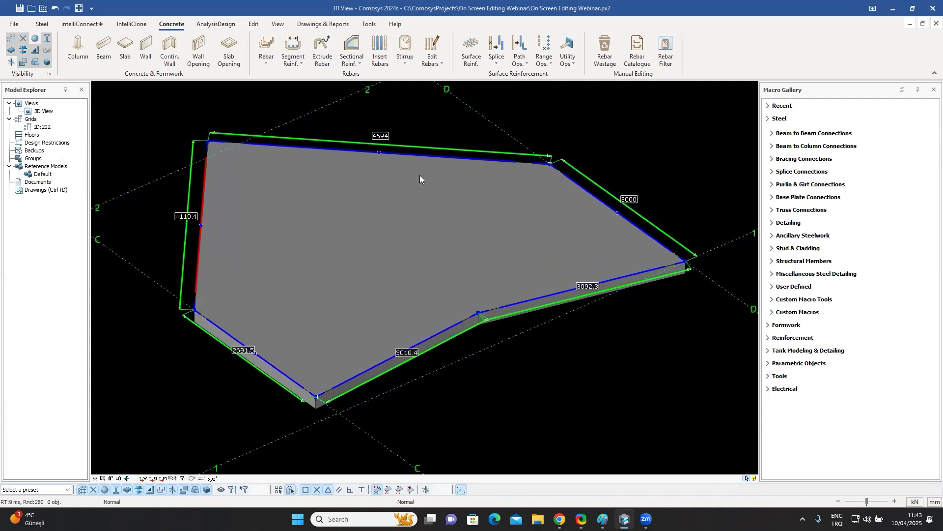
{"action": "left_click", "coordinate": [382, 137]}
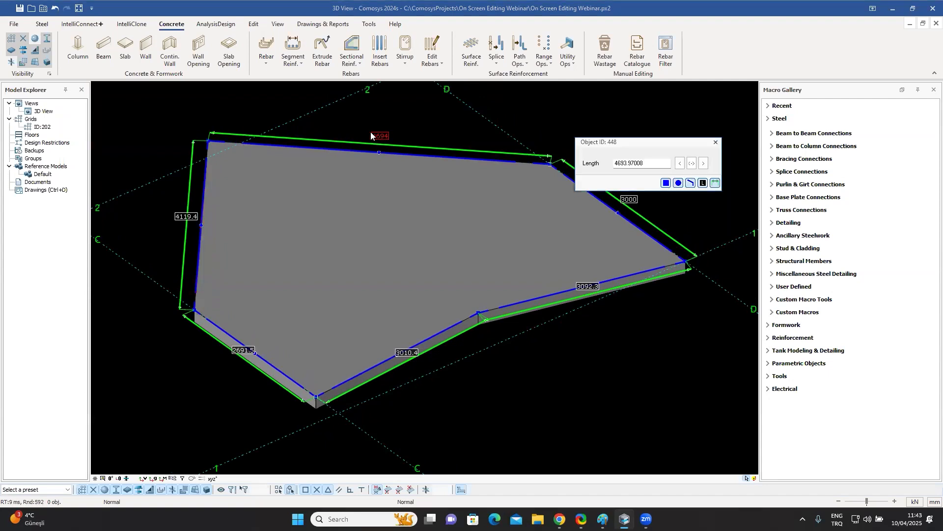
{"action": "left_click_drag", "start_coordinate": [646, 144], "coordinate": [672, 123]}
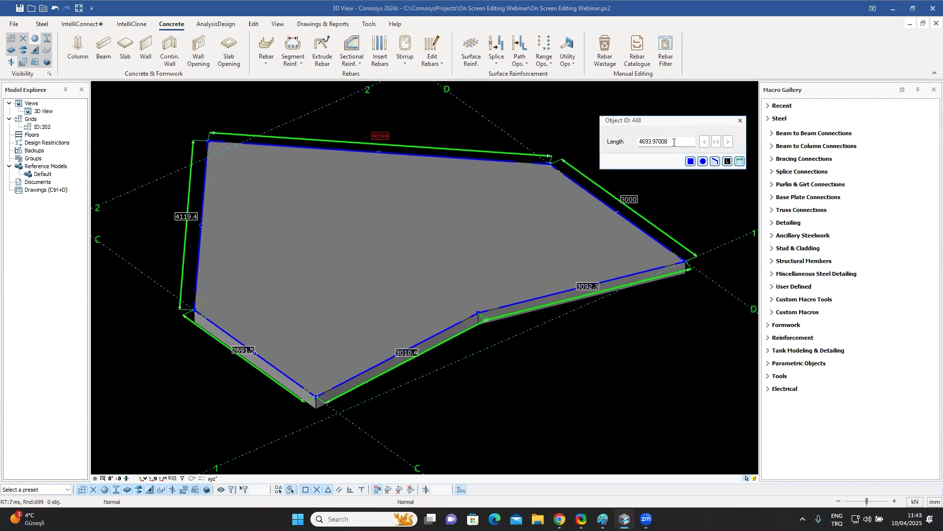
{"action": "double_click", "coordinate": [673, 143]}
{"action": "type", "text": "5"}
{"action": "left_click", "coordinate": [716, 141]}
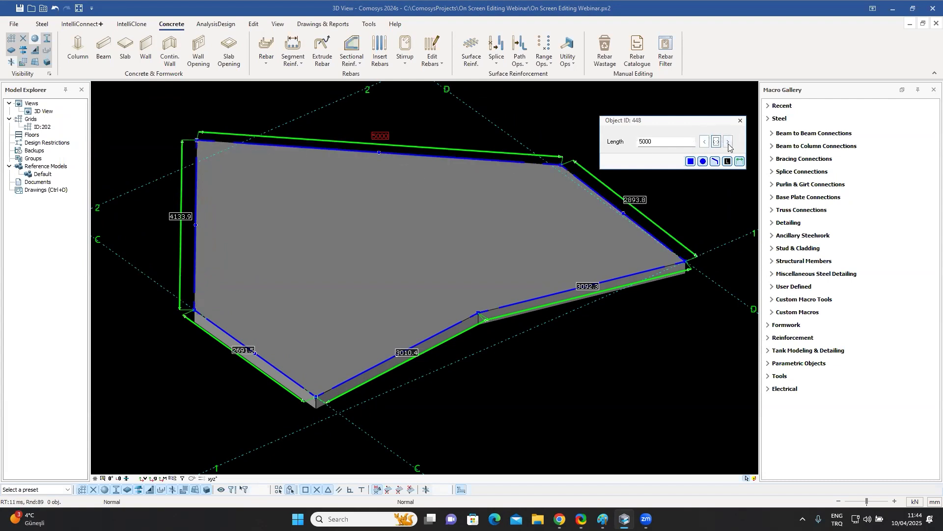
{"action": "left_click", "coordinate": [740, 121]}
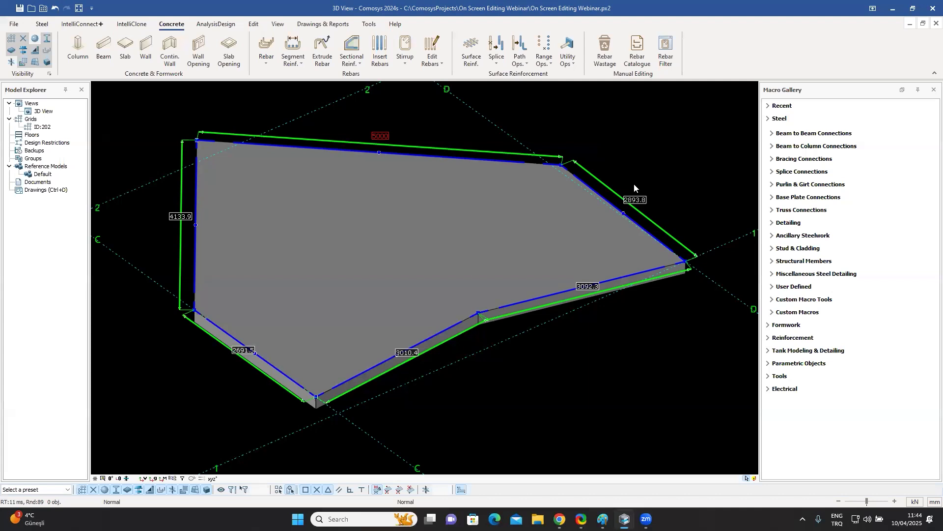
Remove the added corner point from the slab's front edge.
{"action": "left_click", "coordinate": [601, 155]}
{"action": "left_click", "coordinate": [575, 260]}
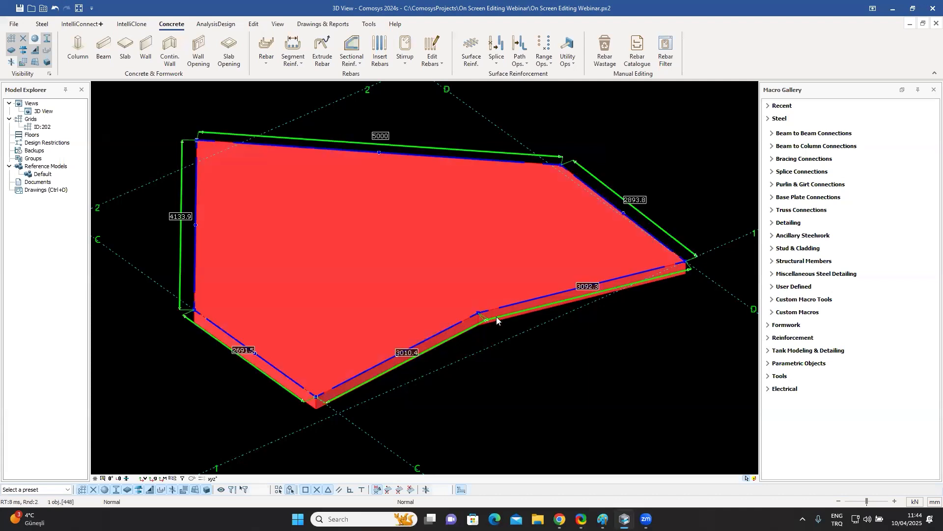
{"action": "scroll", "coordinate": [485, 322], "scroll_direction": "up", "scroll_amount": 5}
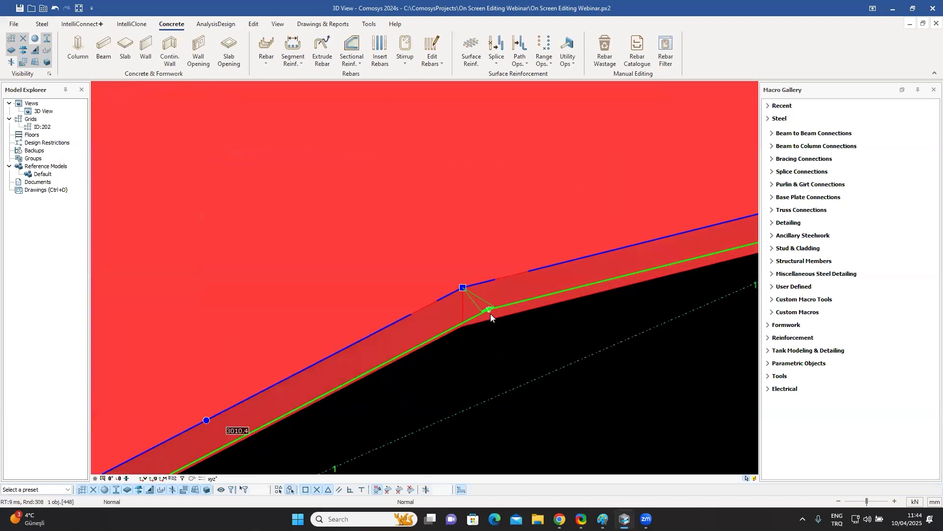
{"action": "left_click", "coordinate": [466, 287]}
{"action": "scroll", "coordinate": [509, 234], "scroll_direction": "down", "scroll_amount": 5}
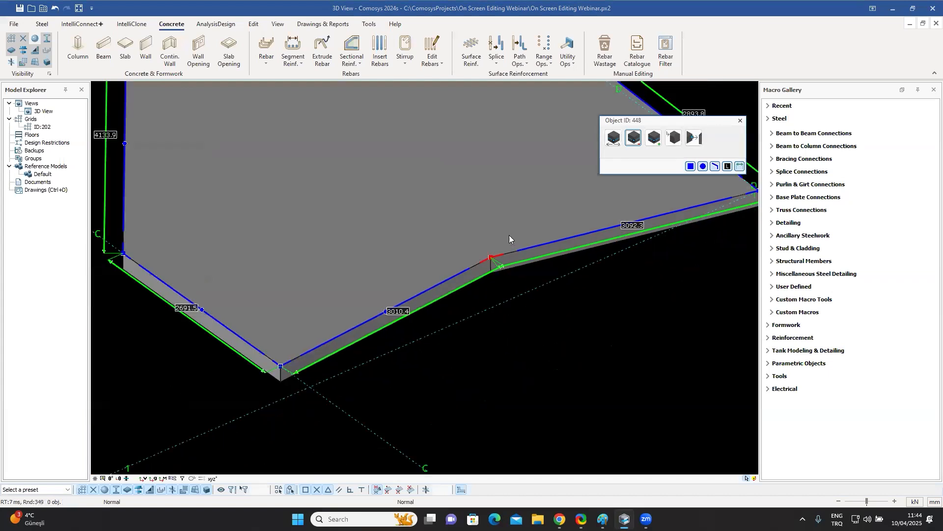
{"action": "middle_click_drag", "start_coordinate": [646, 160], "coordinate": [615, 184]}
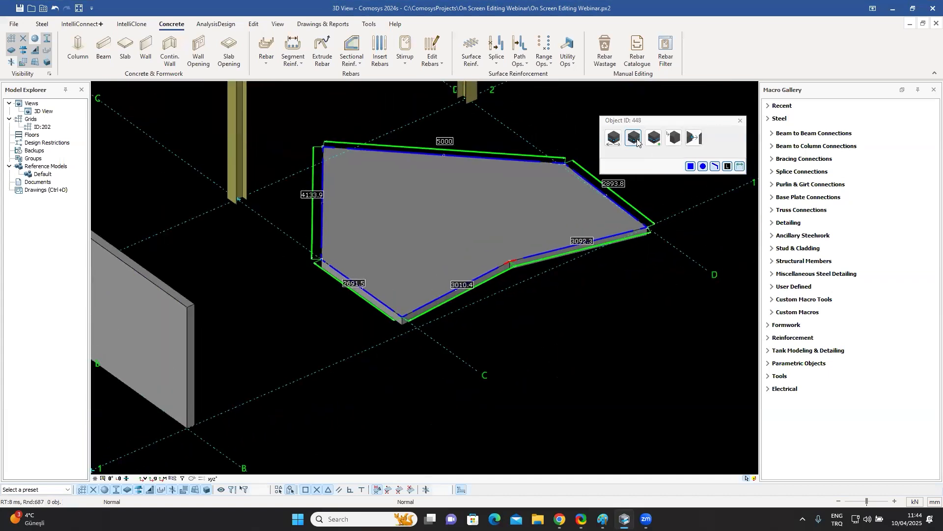
{"action": "left_click", "coordinate": [638, 141]}
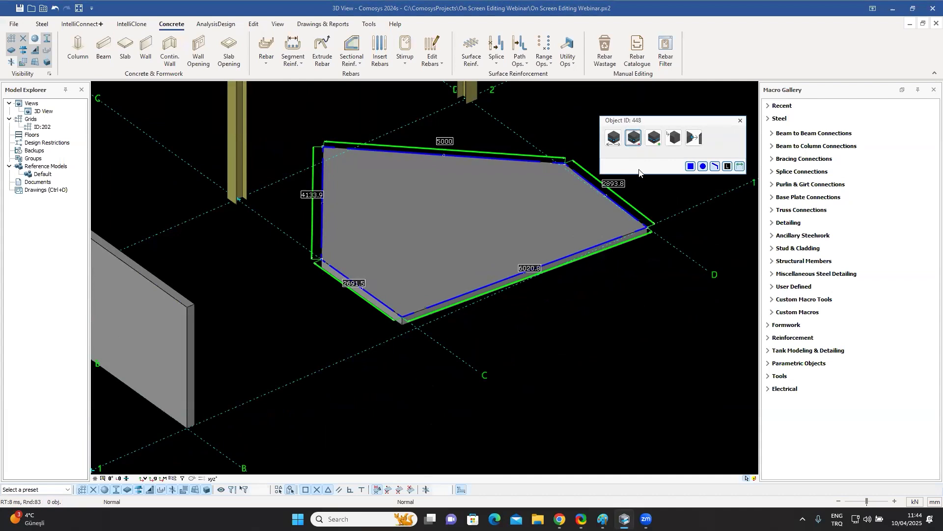
{"action": "scroll", "coordinate": [522, 232], "scroll_direction": "down", "scroll_amount": 5}
{"action": "middle_click_drag", "start_coordinate": [521, 234], "coordinate": [230, 120]}
{"action": "middle_click_drag", "start_coordinate": [282, 167], "coordinate": [327, 246]}
{"action": "scroll", "coordinate": [327, 245], "scroll_direction": "up", "scroll_amount": 2}
{"action": "scroll", "coordinate": [327, 245], "scroll_direction": "up", "scroll_amount": 2}
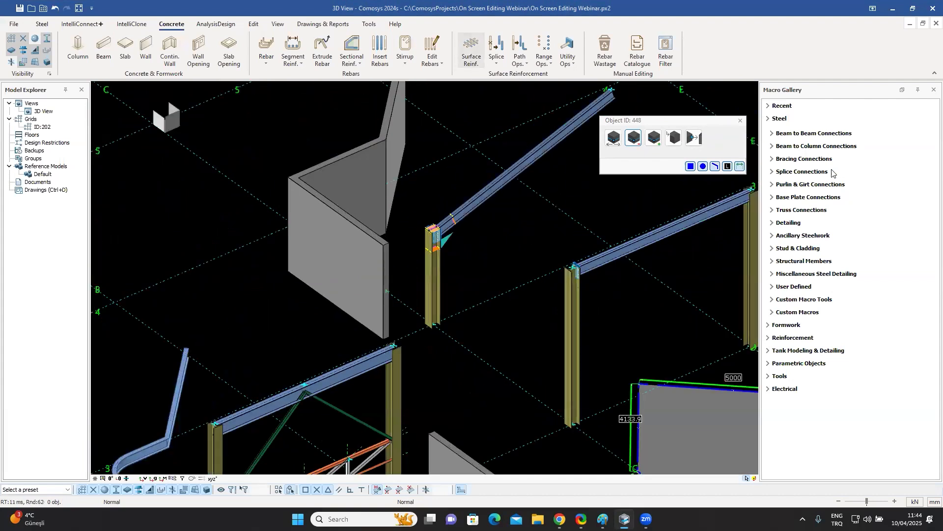
{"action": "left_click", "coordinate": [740, 121]}
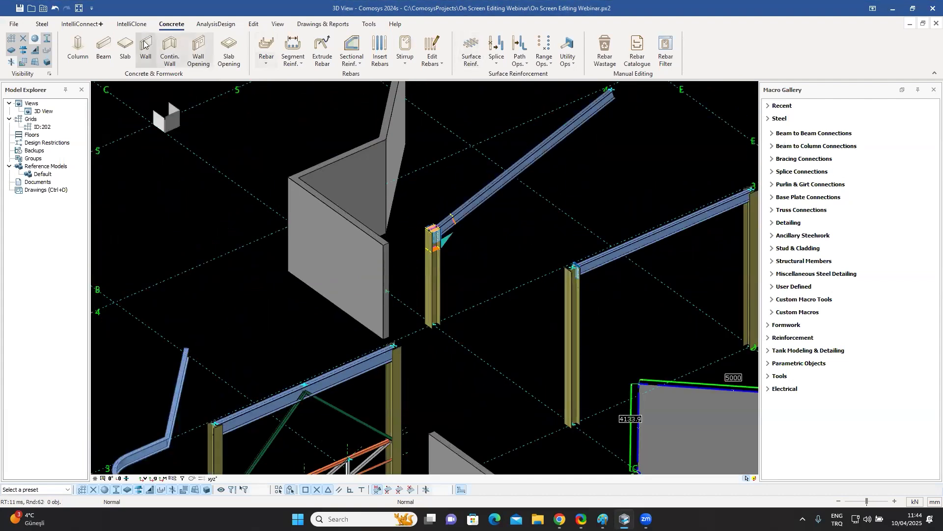
Round the folded steel plate's bend corner using chamfer Type 3 with a 1200 mm radius.
{"action": "left_click", "coordinate": [41, 25]}
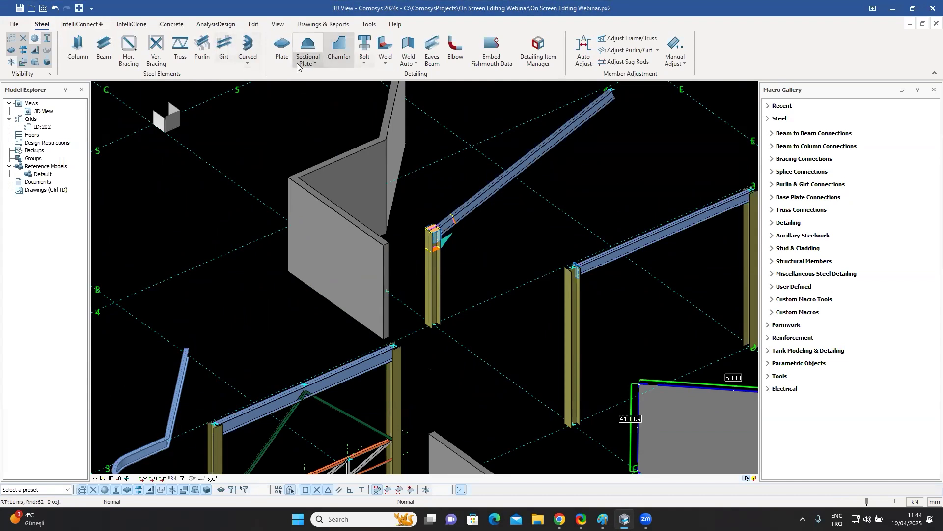
{"action": "left_click", "coordinate": [313, 64]}
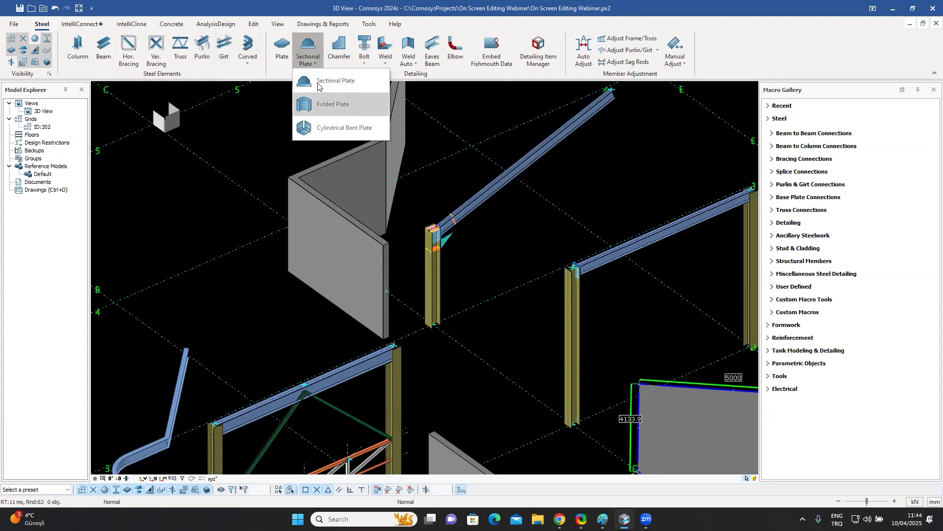
{"action": "left_click", "coordinate": [257, 131]}
{"action": "left_click", "coordinate": [315, 219]}
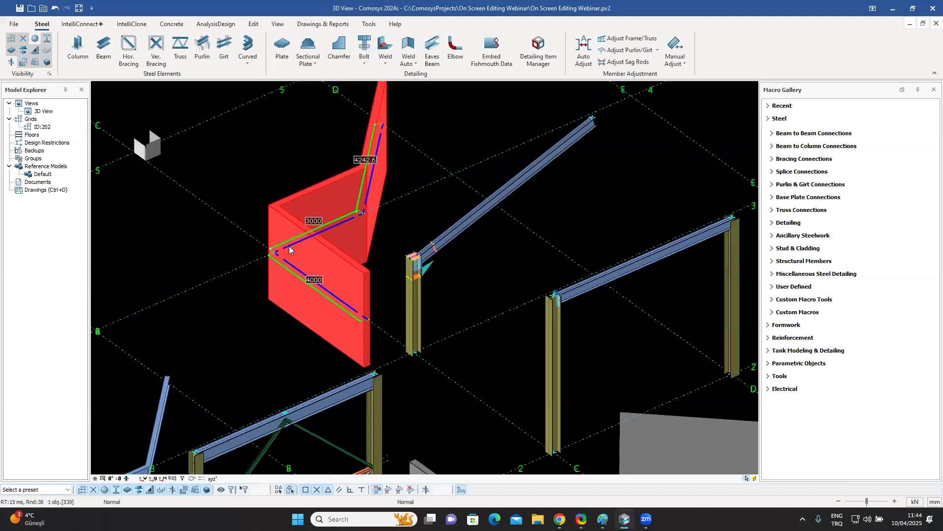
{"action": "scroll", "coordinate": [374, 315], "scroll_direction": "up", "scroll_amount": 10}
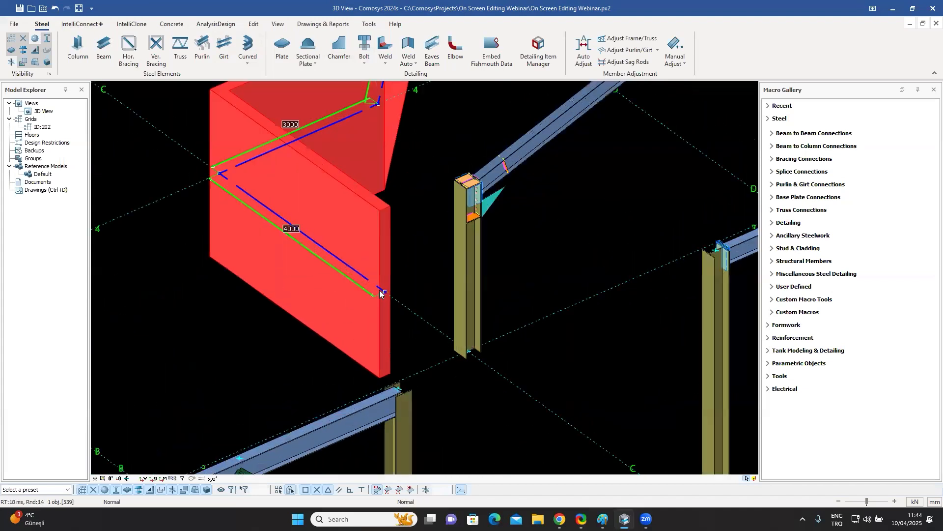
{"action": "left_click", "coordinate": [407, 232]}
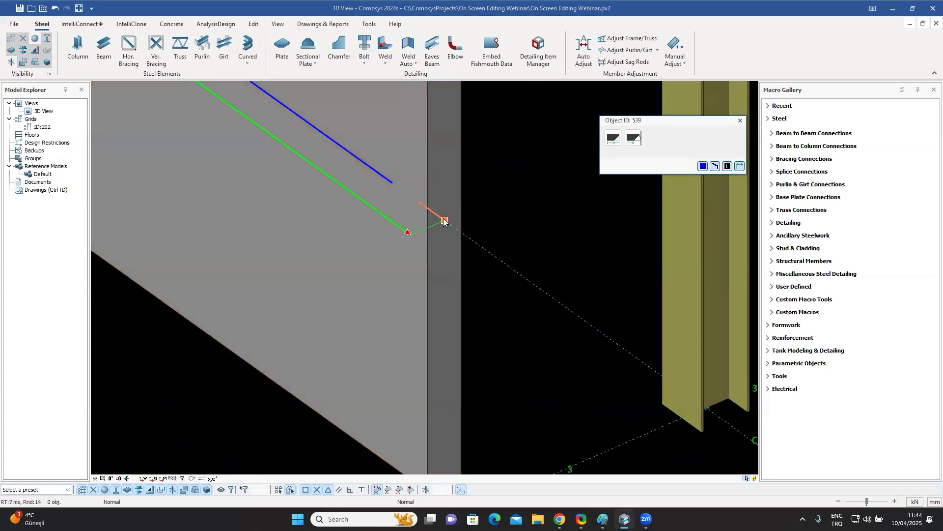
{"action": "scroll", "coordinate": [447, 222], "scroll_direction": "down", "scroll_amount": 10}
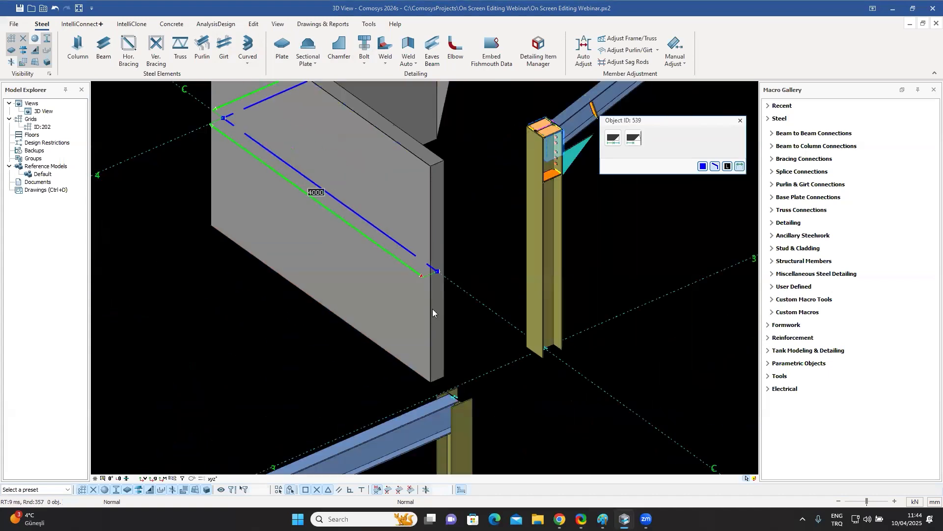
{"action": "scroll", "coordinate": [324, 216], "scroll_direction": "up", "scroll_amount": 3}
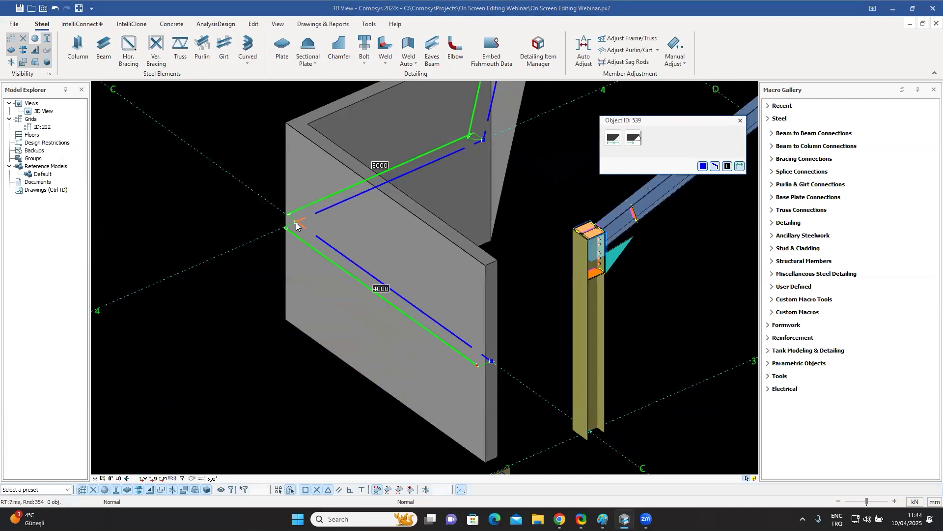
{"action": "left_click", "coordinate": [301, 221]}
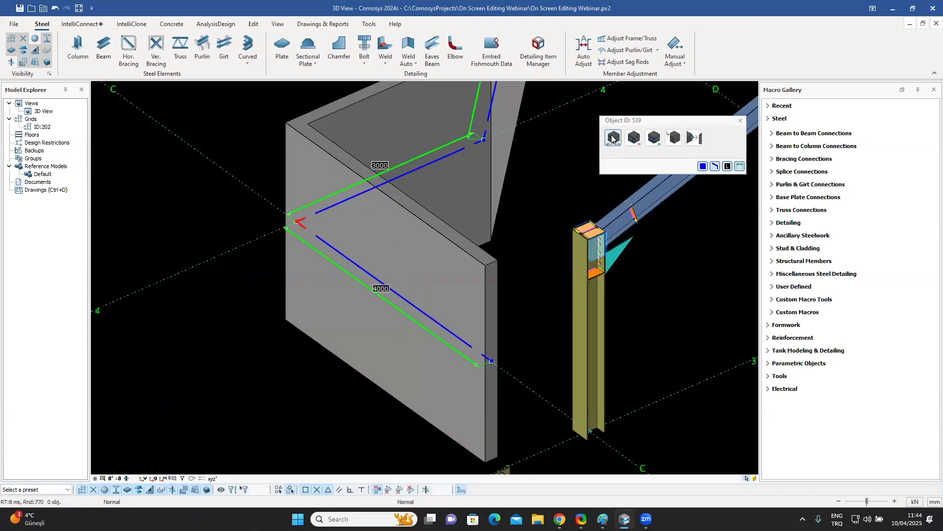
{"action": "left_click", "coordinate": [675, 138]}
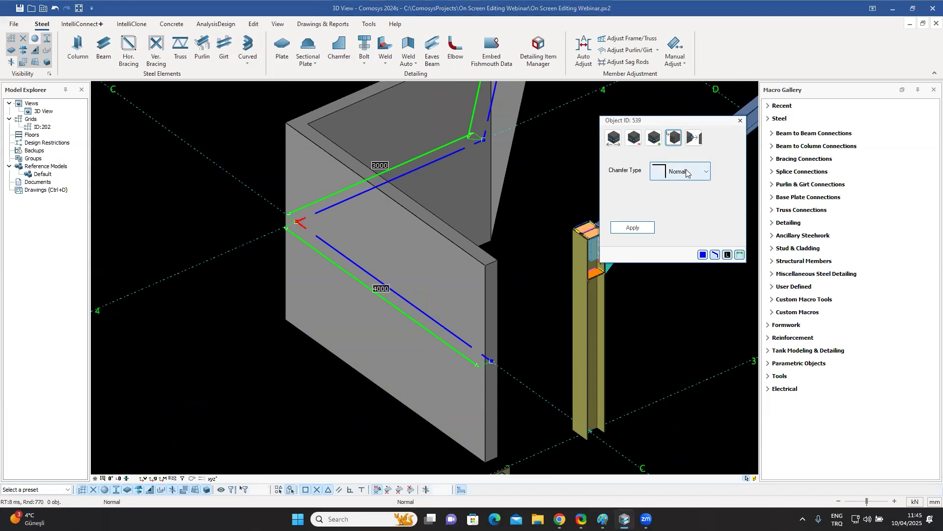
{"action": "left_click", "coordinate": [685, 172]}
{"action": "left_click", "coordinate": [679, 234]}
{"action": "double_click", "coordinate": [665, 199]}
{"action": "type", "text": "1200"}
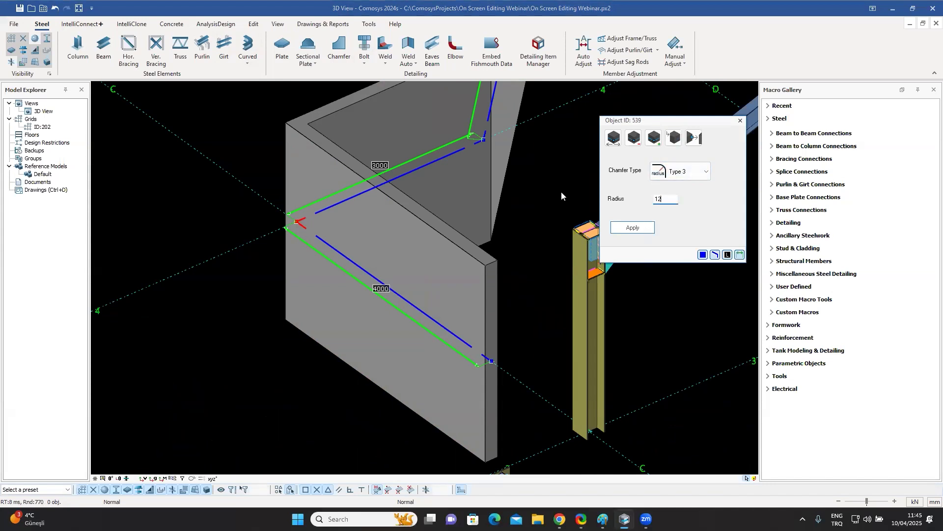
{"action": "left_click", "coordinate": [623, 229]}
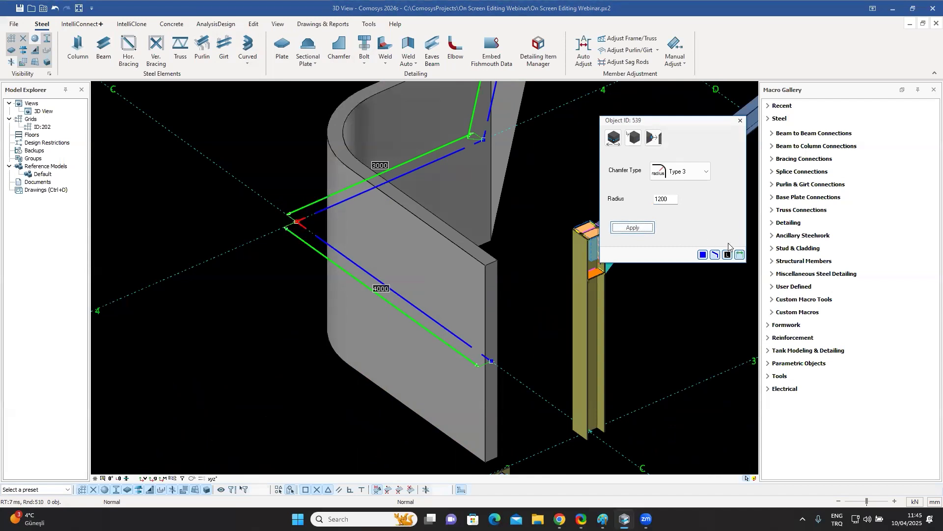
Undo the bend rounding on the folded plate.
{"action": "left_click", "coordinate": [741, 121]}
{"action": "middle_click_drag", "start_coordinate": [568, 231], "coordinate": [490, 251]}
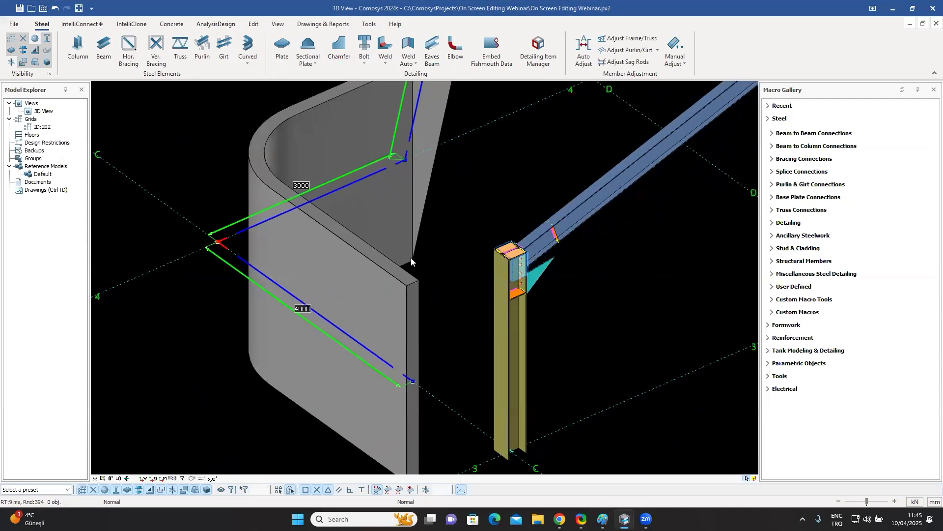
{"action": "middle_click_drag", "start_coordinate": [413, 261], "coordinate": [390, 276]}
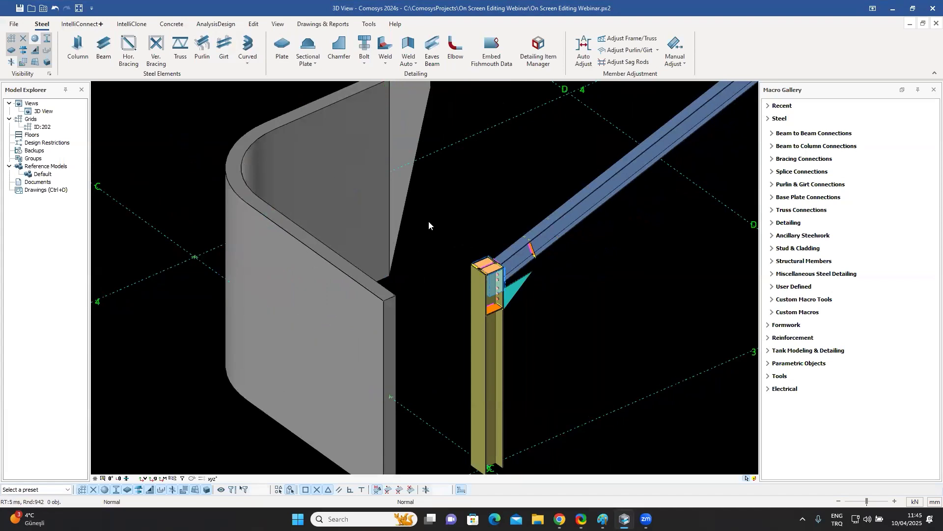
{"action": "key", "text": "ctrl+z"}
Set the length of the folded plate's long lower leg to 6000 mm.
{"action": "left_click", "coordinate": [296, 319]}
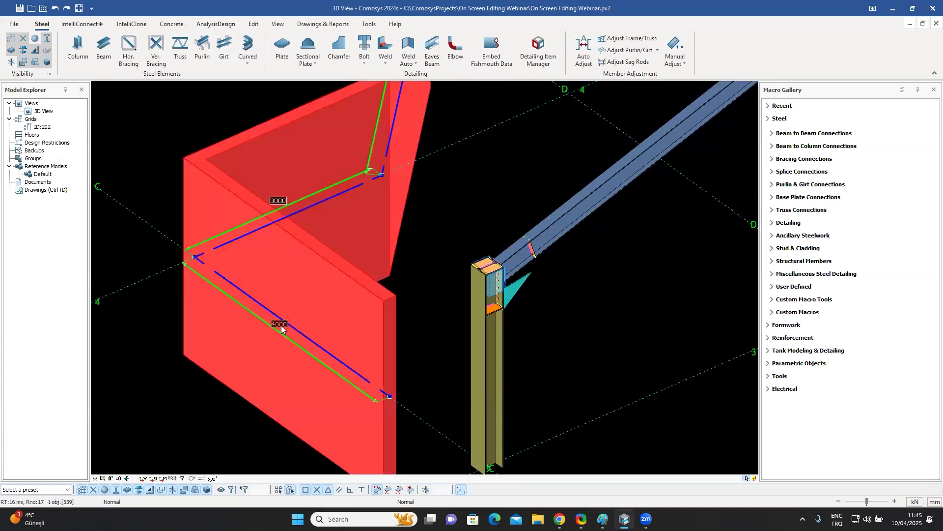
{"action": "left_click", "coordinate": [280, 325]}
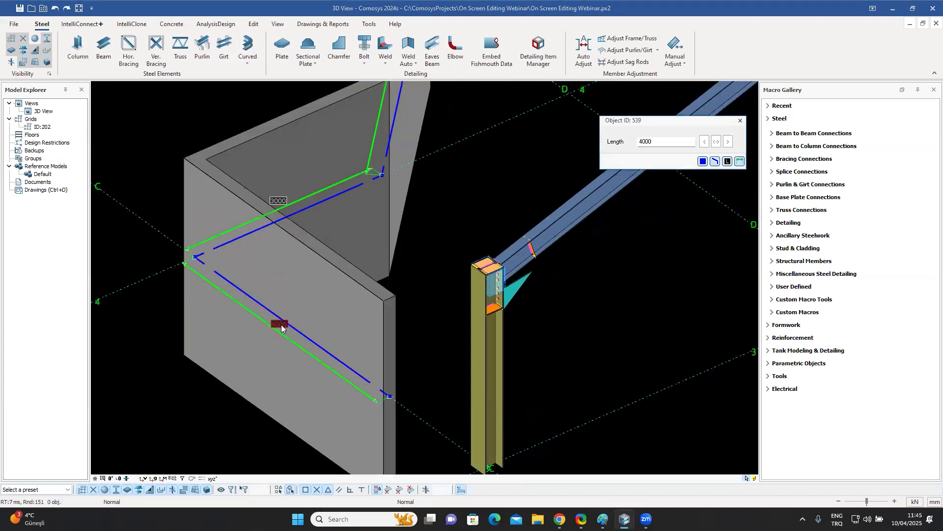
{"action": "left_click", "coordinate": [643, 143]}
{"action": "key", "text": "BackSpace"}
{"action": "type", "text": "6"}
{"action": "left_click", "coordinate": [705, 142]}
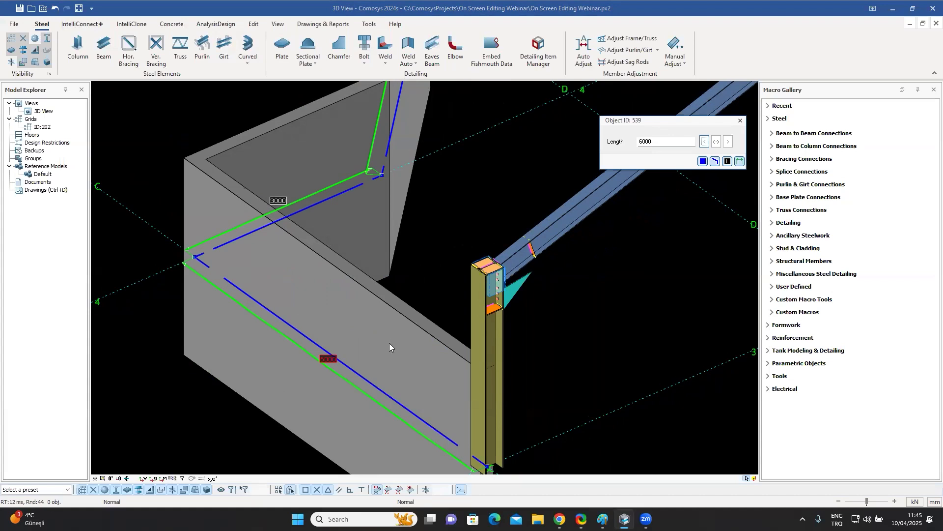
Set the top edge length of the U-shaped plate's side flange to 350 mm, shortening it at both ends.
{"action": "scroll", "coordinate": [388, 343], "scroll_direction": "down", "scroll_amount": 3}
{"action": "middle_click_drag", "start_coordinate": [368, 354], "coordinate": [375, 333]}
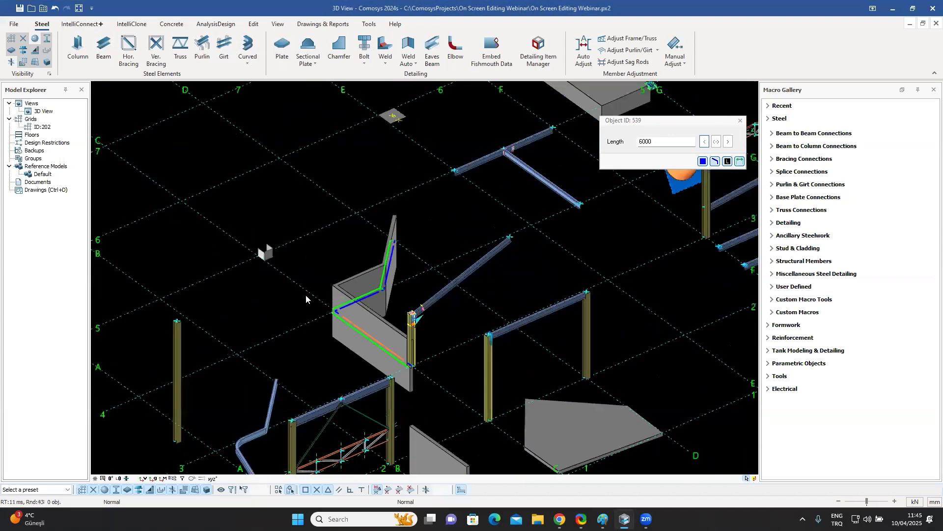
{"action": "scroll", "coordinate": [264, 240], "scroll_direction": "up", "scroll_amount": 3}
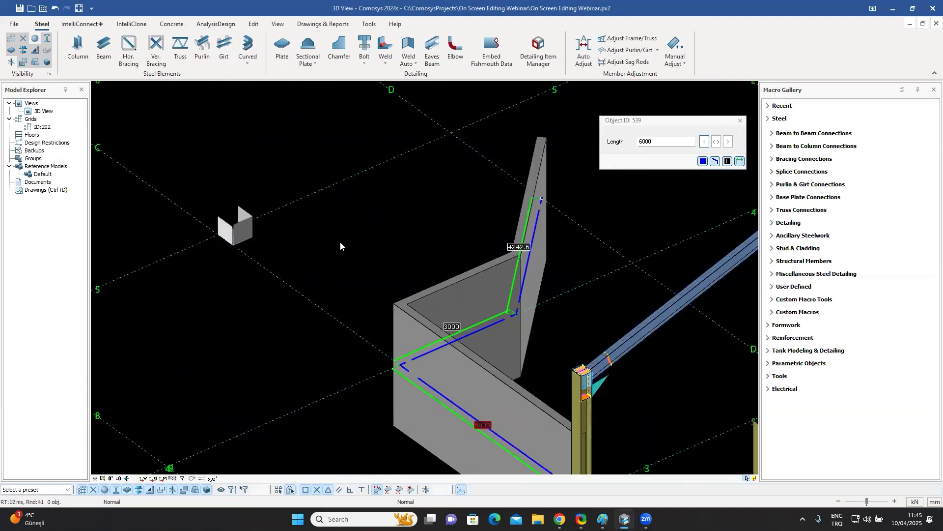
{"action": "scroll", "coordinate": [344, 241], "scroll_direction": "up", "scroll_amount": 5}
{"action": "left_click", "coordinate": [370, 252]}
{"action": "middle_click_drag", "start_coordinate": [371, 253], "coordinate": [477, 187]}
{"action": "left_click", "coordinate": [477, 187]}
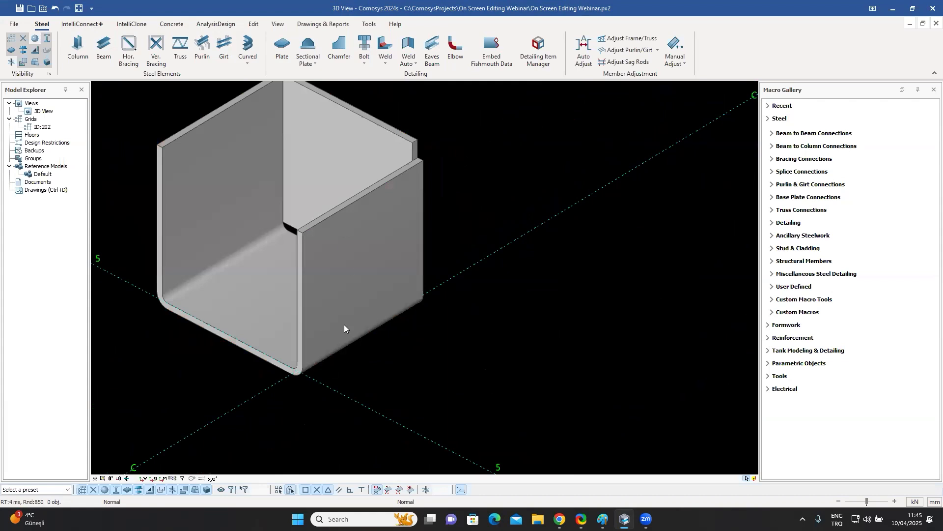
{"action": "middle_click_drag", "start_coordinate": [350, 258], "coordinate": [285, 279]}
{"action": "middle_click_drag", "start_coordinate": [325, 239], "coordinate": [326, 260]}
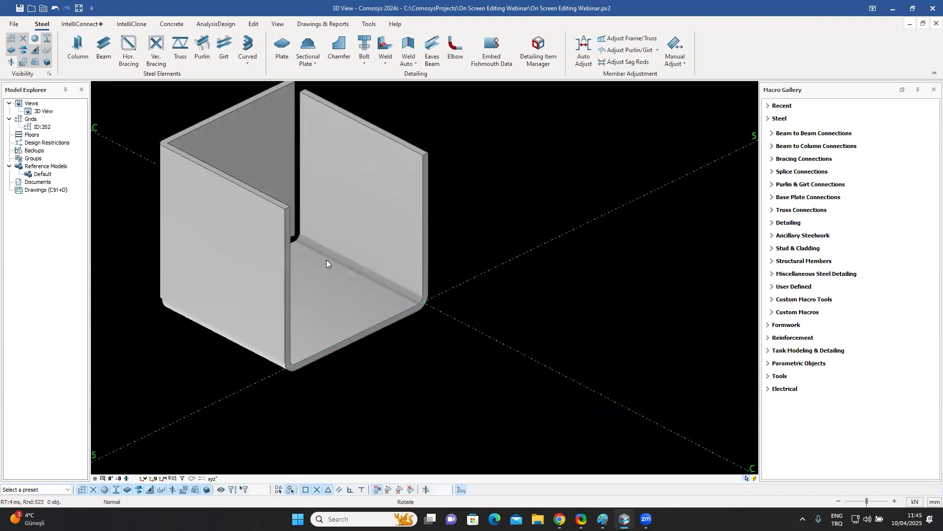
{"action": "left_click", "coordinate": [369, 200]}
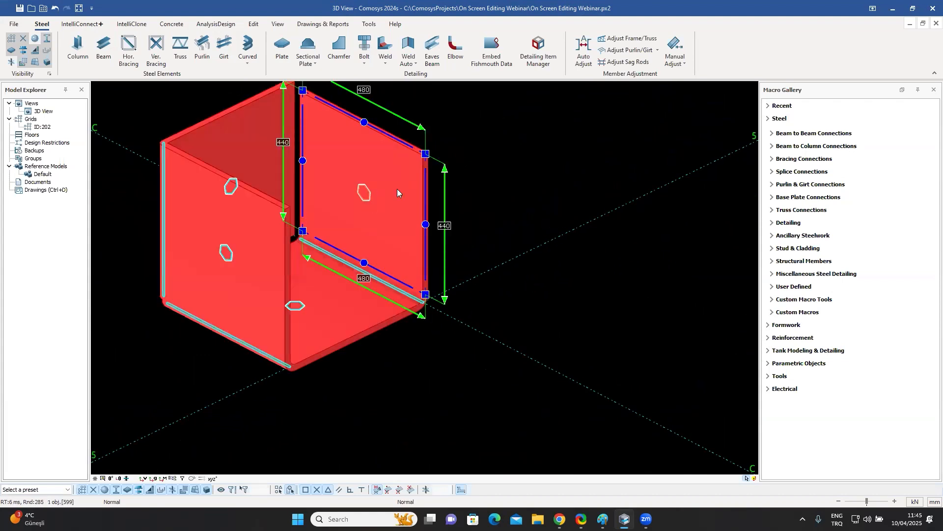
{"action": "middle_click_drag", "start_coordinate": [441, 272], "coordinate": [454, 323]}
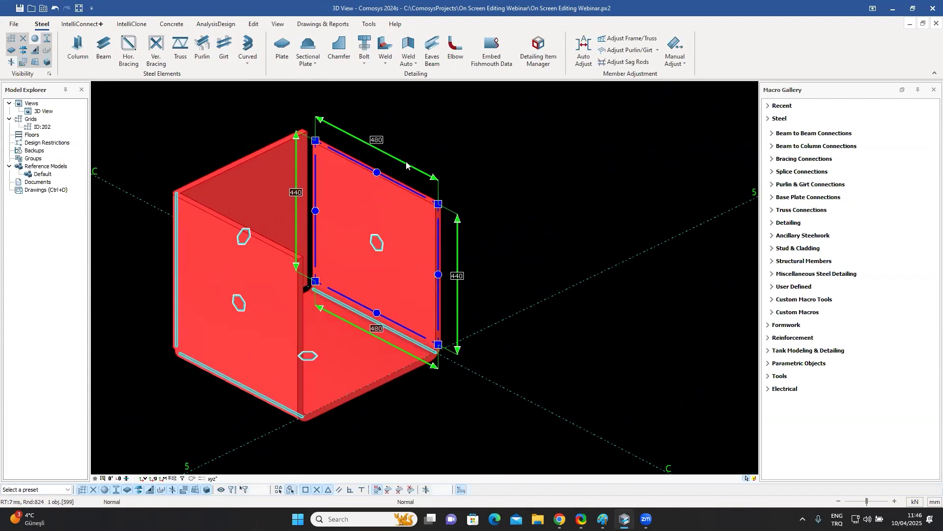
{"action": "left_click", "coordinate": [376, 139]}
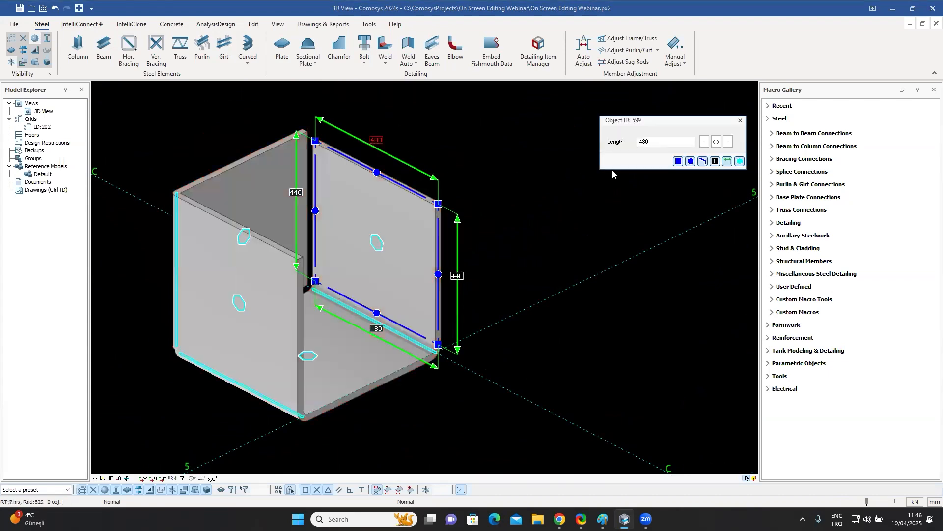
{"action": "type", "text": "350"}
{"action": "left_click", "coordinate": [717, 143]}
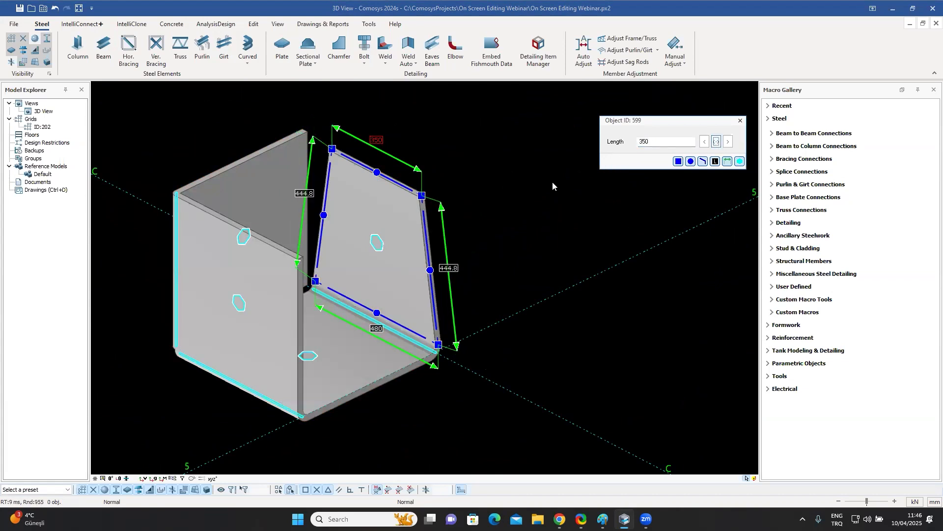
{"action": "left_click", "coordinate": [740, 120]}
Move the back plate's top corner point by -50 mm along its top edge.
{"action": "middle_click_drag", "start_coordinate": [540, 153], "coordinate": [472, 213]}
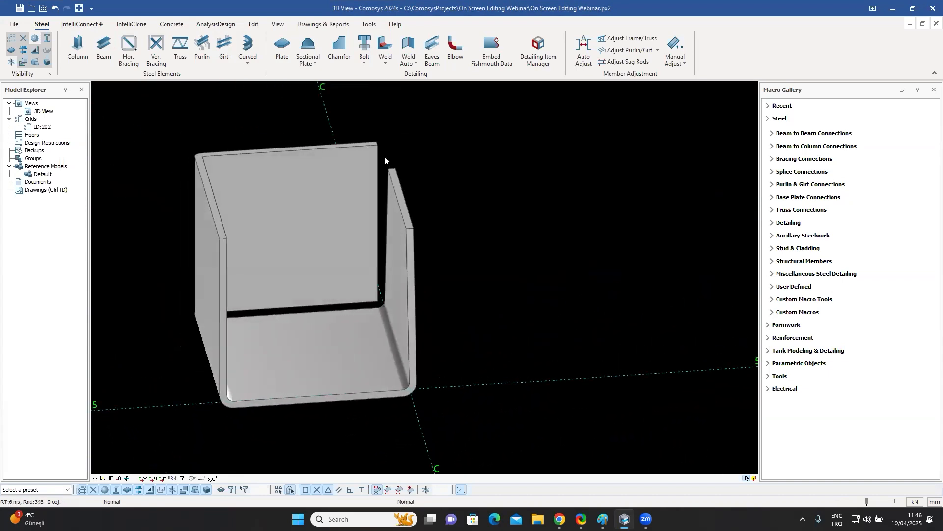
{"action": "left_click", "coordinate": [361, 177]}
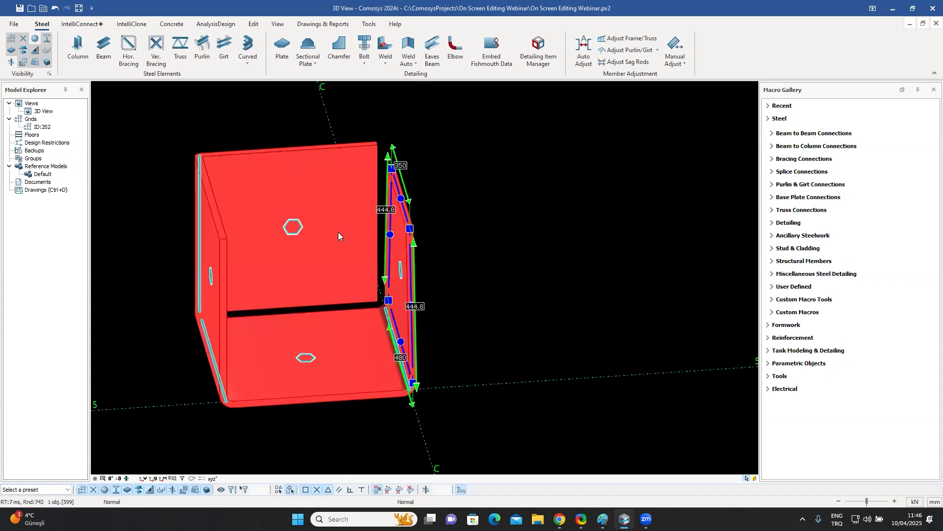
{"action": "left_click", "coordinate": [296, 235]}
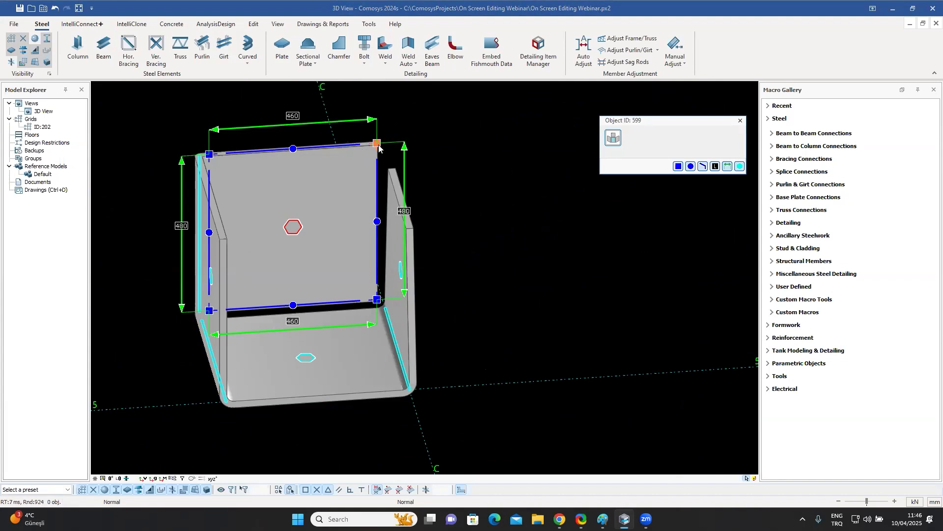
{"action": "left_click", "coordinate": [371, 120]}
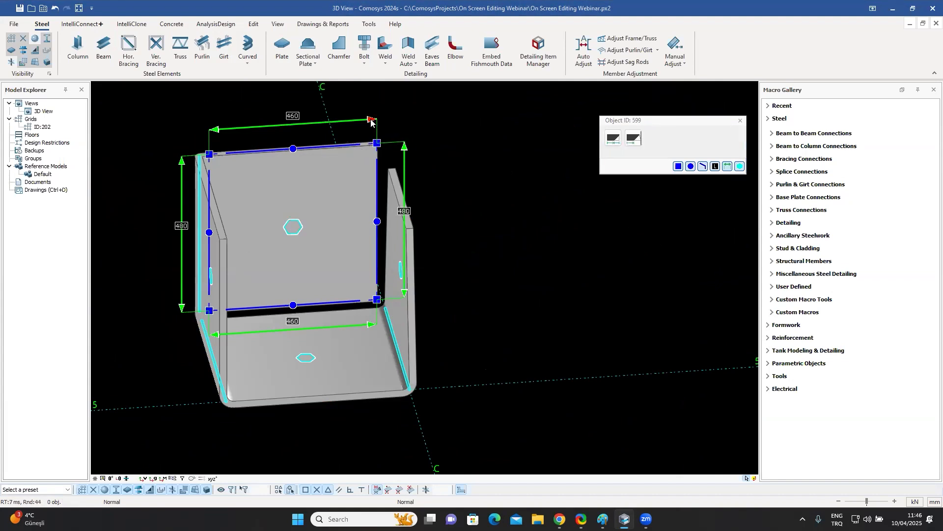
{"action": "left_click", "coordinate": [615, 140]}
{"action": "type", "text": "-50"}
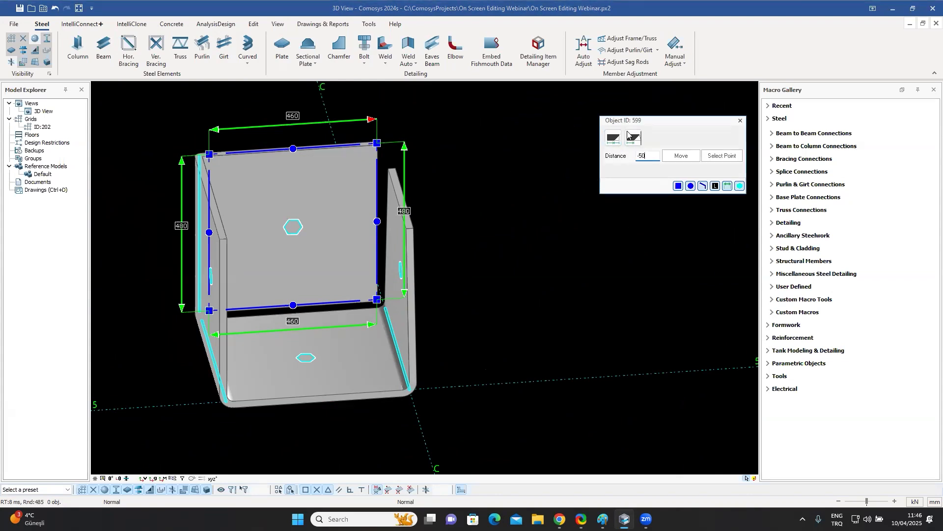
{"action": "left_click", "coordinate": [681, 157]}
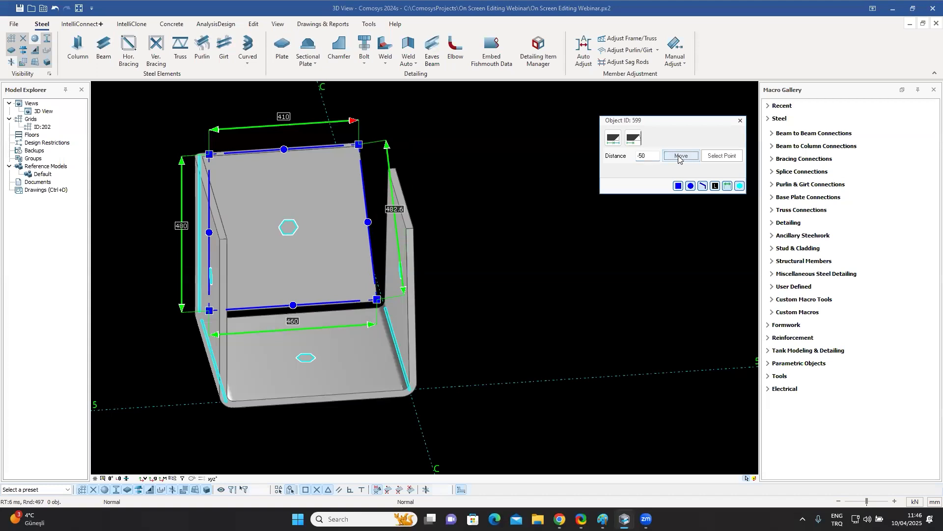
{"action": "left_click", "coordinate": [739, 120]}
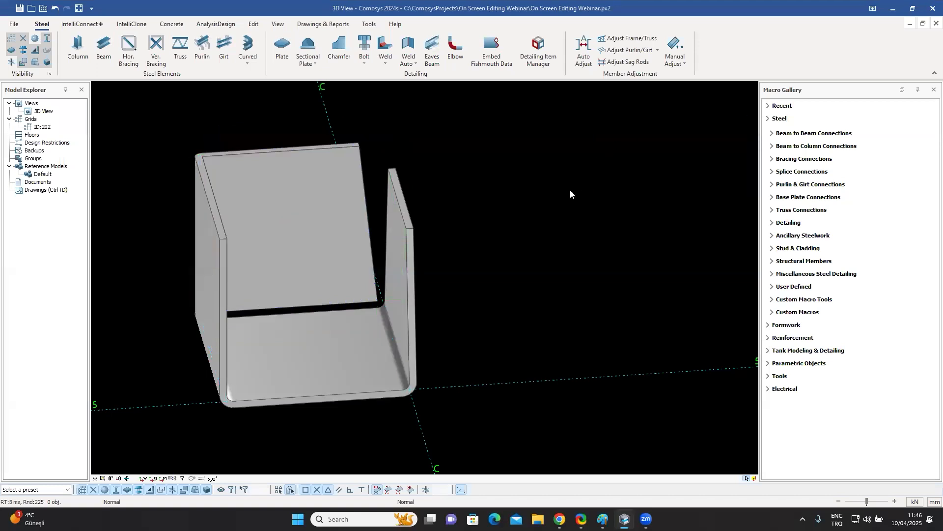
{"action": "scroll", "coordinate": [538, 228], "scroll_direction": "down", "scroll_amount": 2}
{"action": "mouse_move", "coordinate": [539, 228]}
{"action": "middle_mouse_down"}
{"action": "mouse_move", "coordinate": [563, 223]}
{"action": "mouse_move", "coordinate": [523, 230]}
{"action": "middle_mouse_up"}
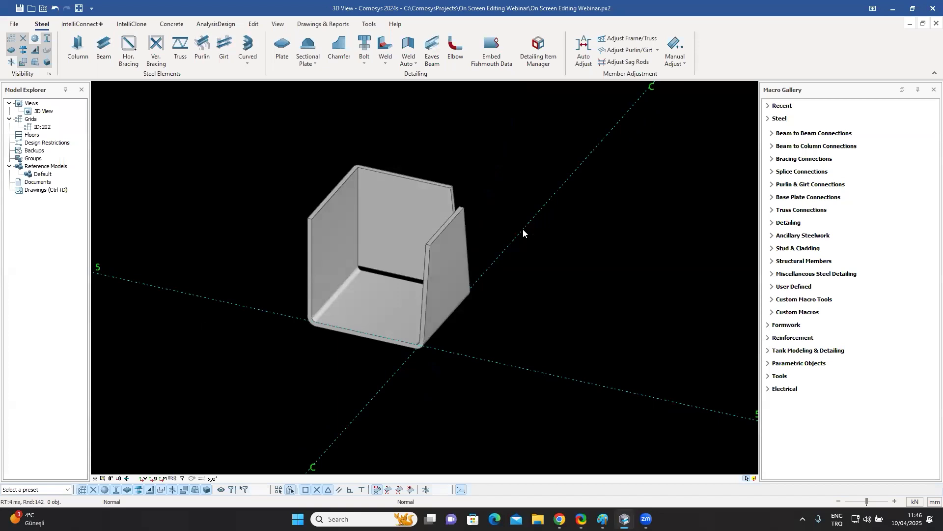
{"action": "scroll", "coordinate": [522, 229], "scroll_direction": "down", "scroll_amount": 2}
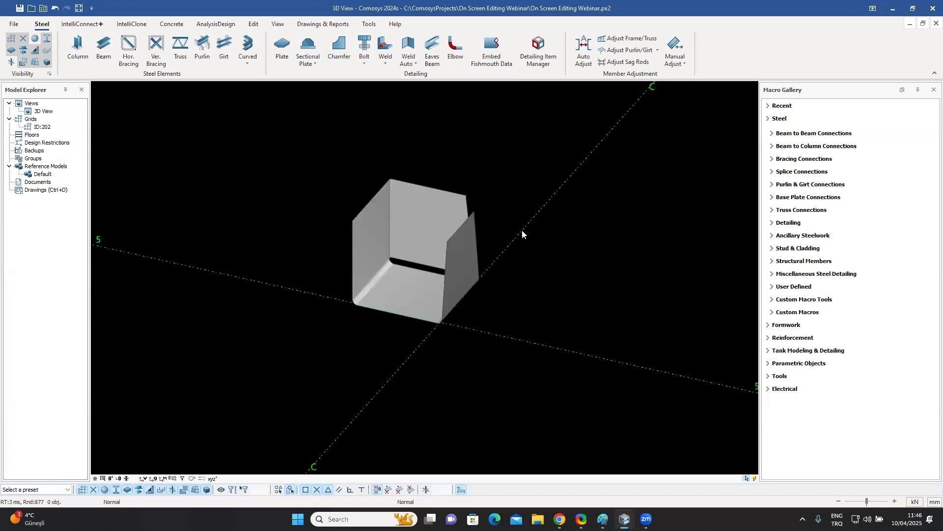
Move the beam end plate's top edge up by 50 mm, lengthening the plate.
{"action": "scroll", "coordinate": [522, 233], "scroll_direction": "down", "scroll_amount": 8}
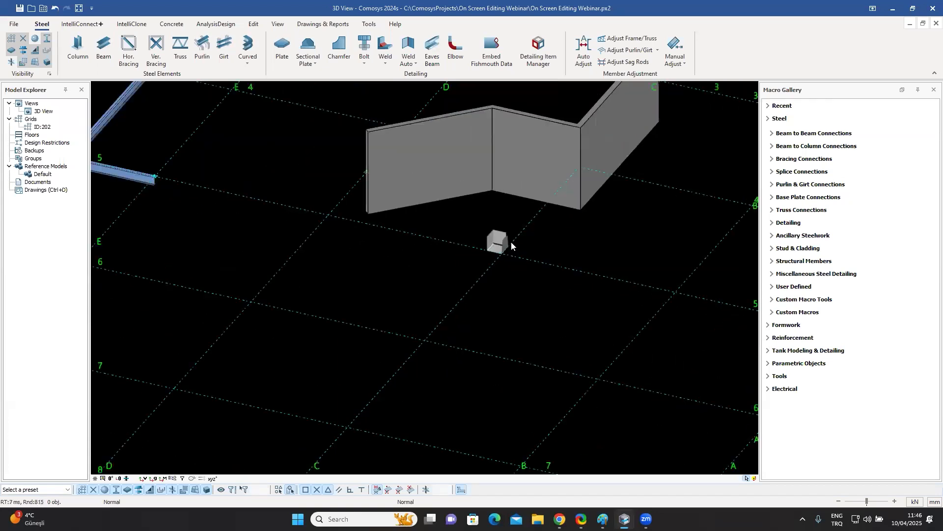
{"action": "middle_click_drag", "start_coordinate": [508, 248], "coordinate": [614, 334]}
{"action": "scroll", "coordinate": [526, 268], "scroll_direction": "up", "scroll_amount": 10}
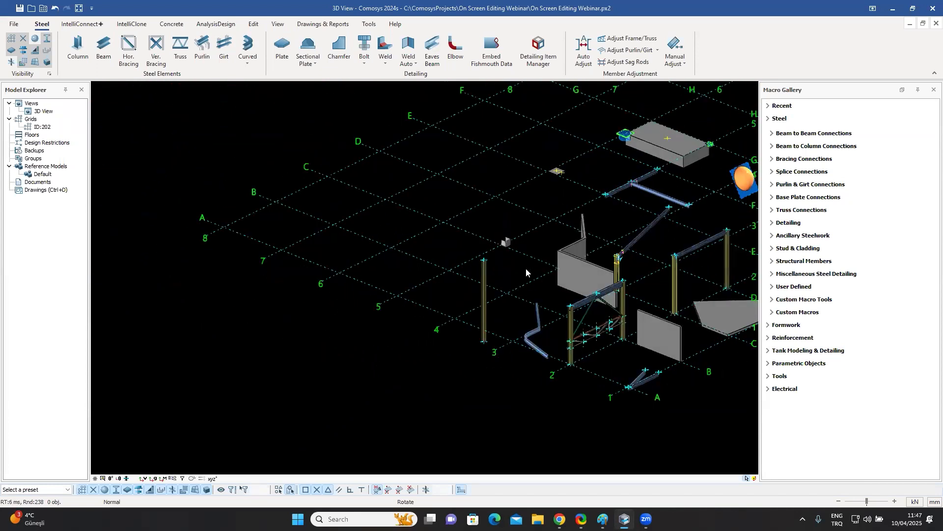
{"action": "left_click", "coordinate": [514, 273]}
{"action": "middle_click_drag", "start_coordinate": [514, 273], "coordinate": [524, 184]}
{"action": "key", "text": "Escape"}
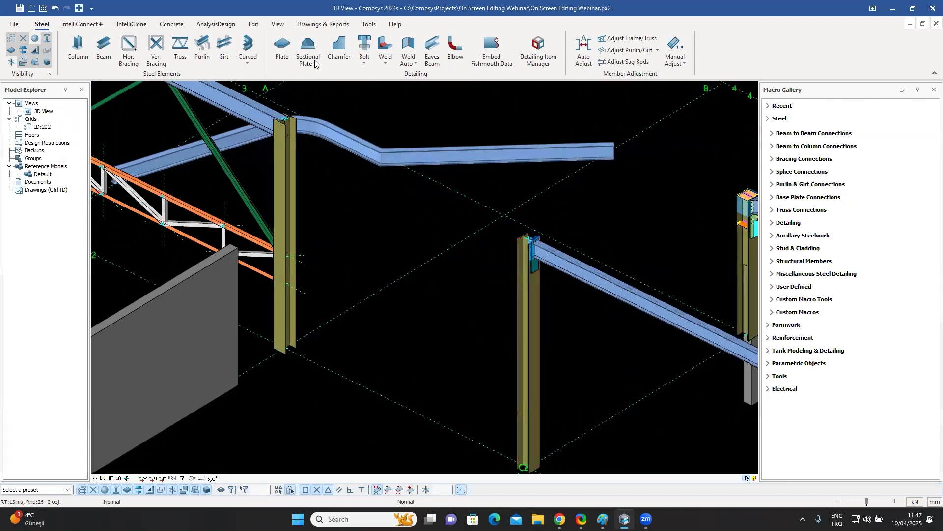
{"action": "scroll", "coordinate": [549, 248], "scroll_direction": "up", "scroll_amount": 6}
{"action": "left_click", "coordinate": [316, 66]}
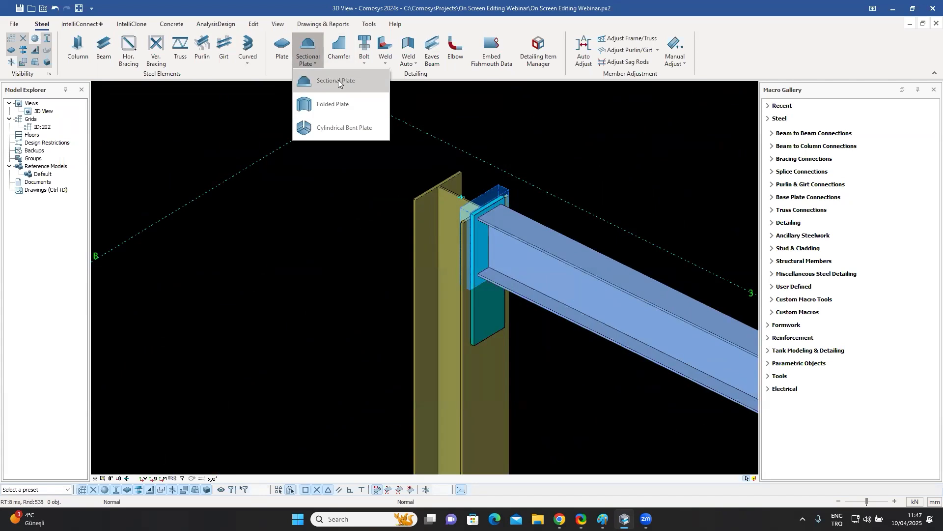
{"action": "left_click", "coordinate": [338, 80]}
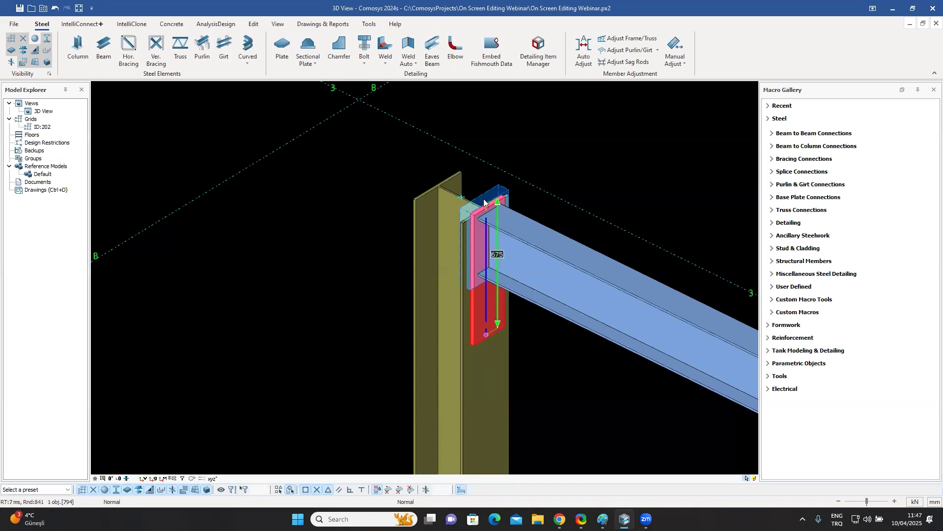
{"action": "middle_click_drag", "start_coordinate": [596, 205], "coordinate": [580, 191]}
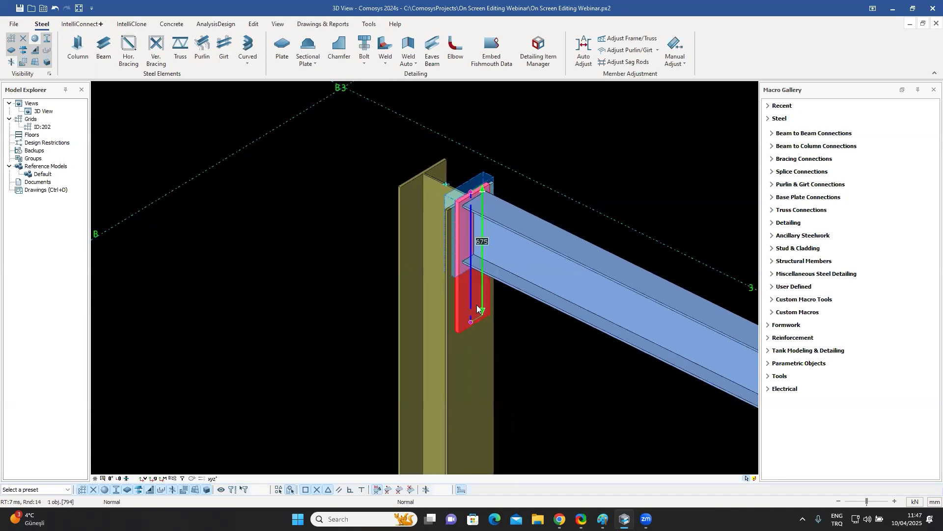
{"action": "left_click", "coordinate": [482, 190]}
{"action": "left_click_drag", "start_coordinate": [648, 155], "coordinate": [606, 154]}
{"action": "type", "text": "50"}
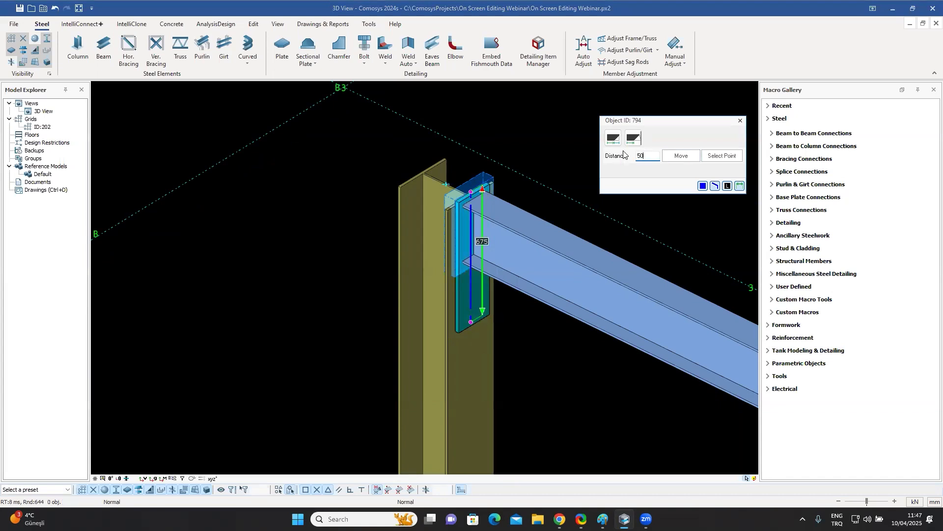
{"action": "left_click", "coordinate": [681, 156]}
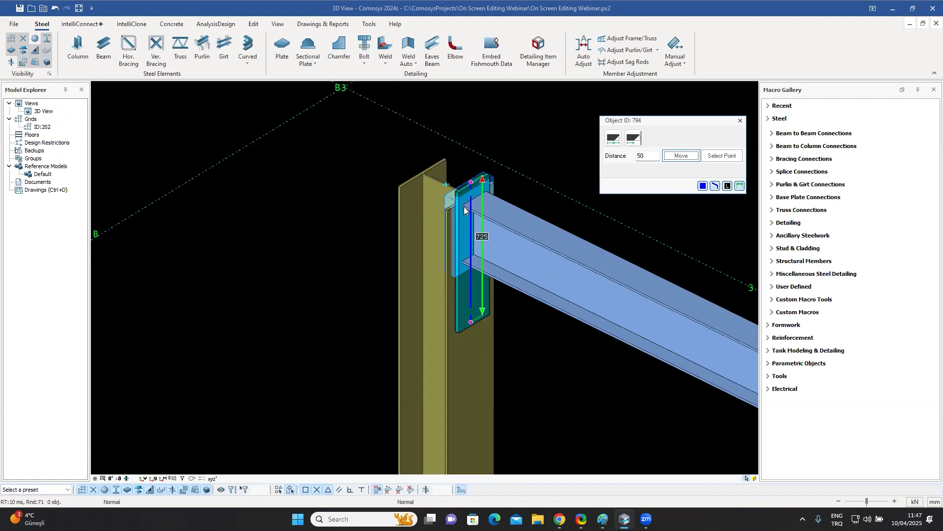
{"action": "left_click", "coordinate": [740, 120]}
Open the end plate's sectional plate properties and close them without changes.
{"action": "double_click", "coordinate": [461, 295]}
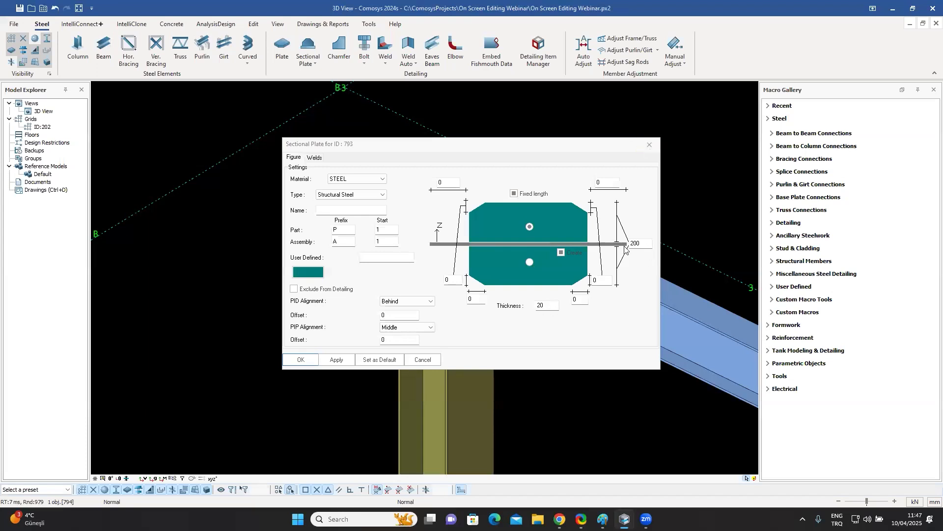
{"action": "left_click", "coordinate": [651, 140]}
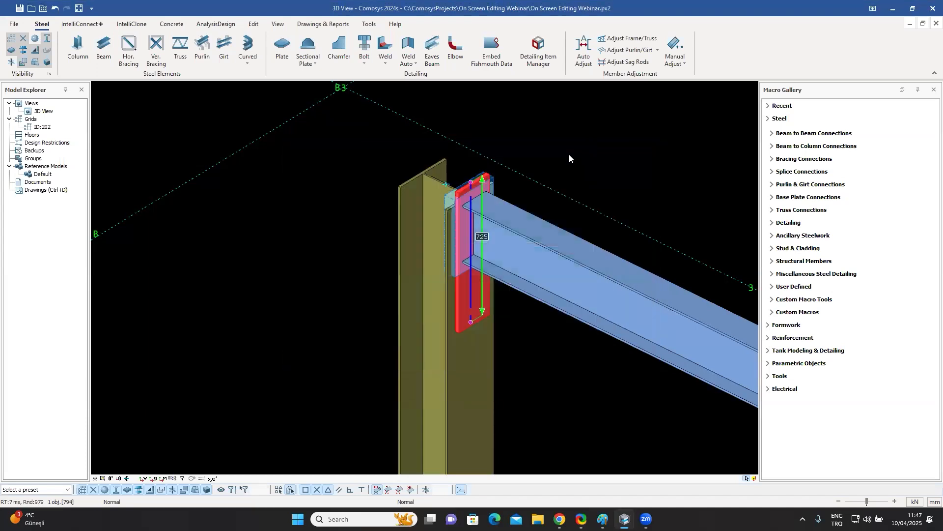
{"action": "middle_click_drag", "start_coordinate": [541, 185], "coordinate": [509, 183]}
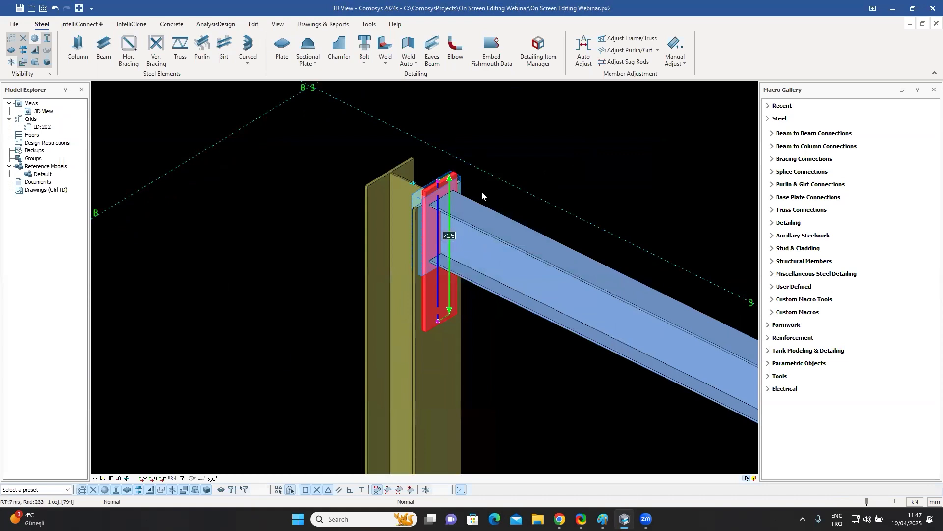
{"action": "left_click", "coordinate": [523, 155]}
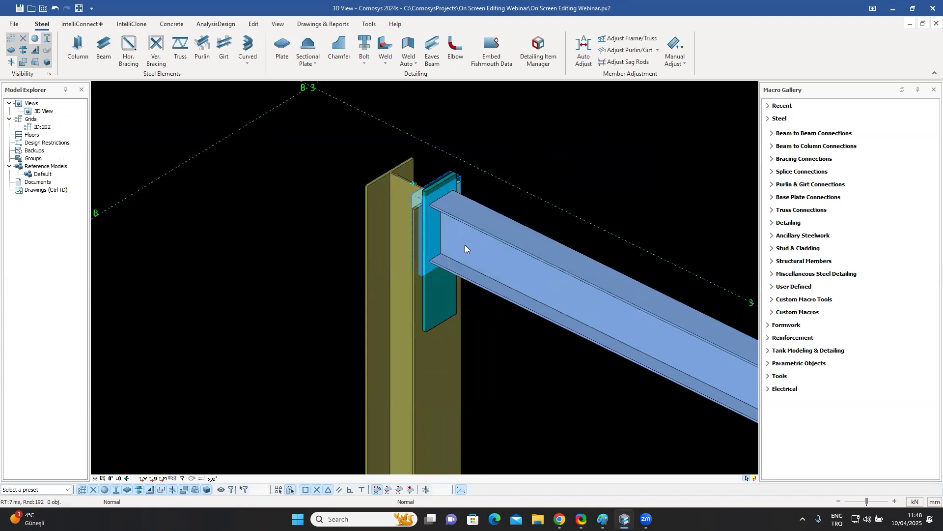
{"action": "scroll", "coordinate": [447, 256], "scroll_direction": "down", "scroll_amount": 5}
{"action": "middle_click_drag", "start_coordinate": [433, 262], "coordinate": [496, 247], "text": "ctrl"}
{"action": "scroll", "coordinate": [496, 247], "scroll_direction": "up", "scroll_amount": 5}
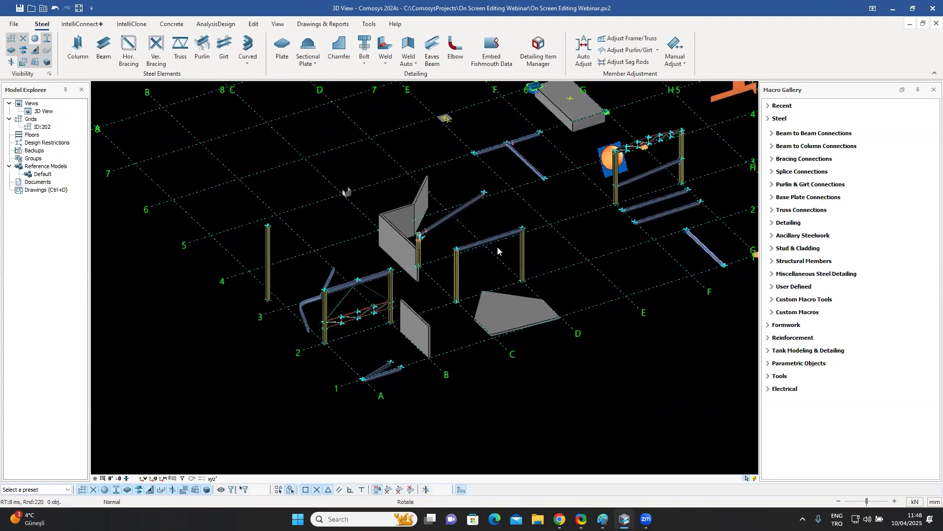
{"action": "scroll", "coordinate": [502, 242], "scroll_direction": "up", "scroll_amount": 5}
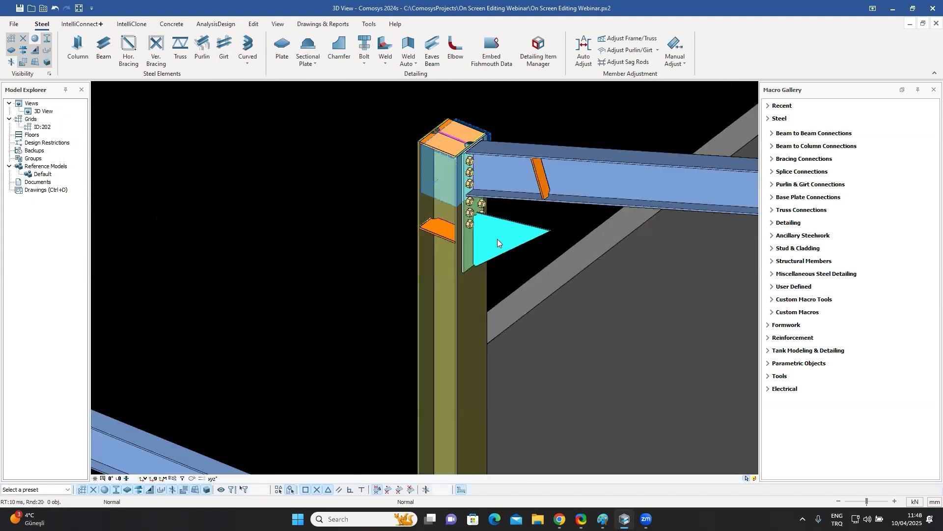
{"action": "middle_click_drag", "start_coordinate": [492, 241], "coordinate": [416, 267]}
{"action": "scroll", "coordinate": [525, 291], "scroll_direction": "down", "scroll_amount": 10}
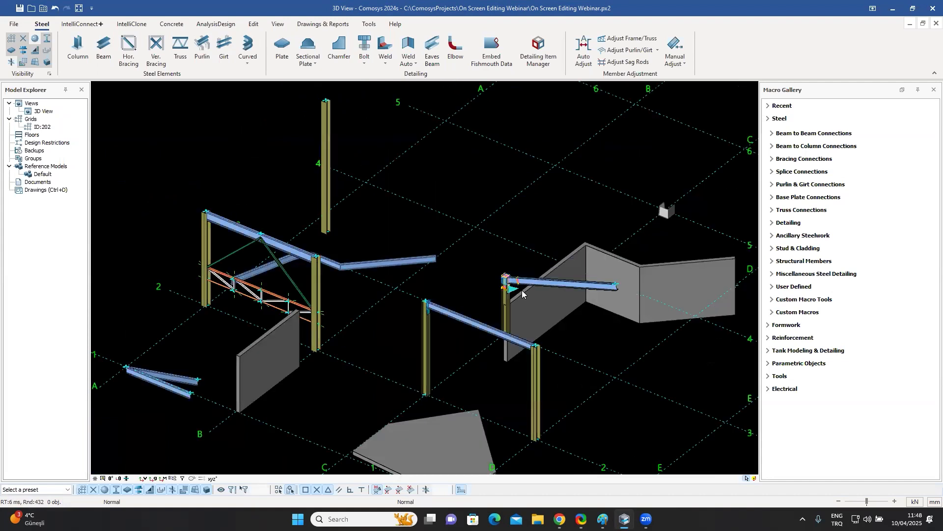
{"action": "left_click", "coordinate": [178, 378]}
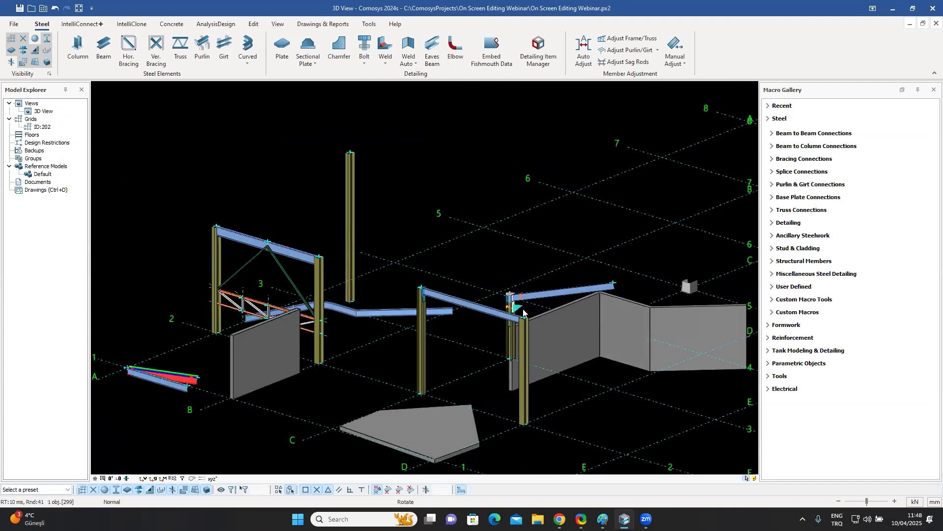
{"action": "scroll", "coordinate": [484, 307], "scroll_direction": "up", "scroll_amount": 8}
{"action": "left_click", "coordinate": [482, 304]}
{"action": "middle_click_drag", "start_coordinate": [482, 304], "coordinate": [580, 275]}
{"action": "left_click", "coordinate": [577, 275]}
{"action": "scroll", "coordinate": [575, 276], "scroll_direction": "up", "scroll_amount": 3}
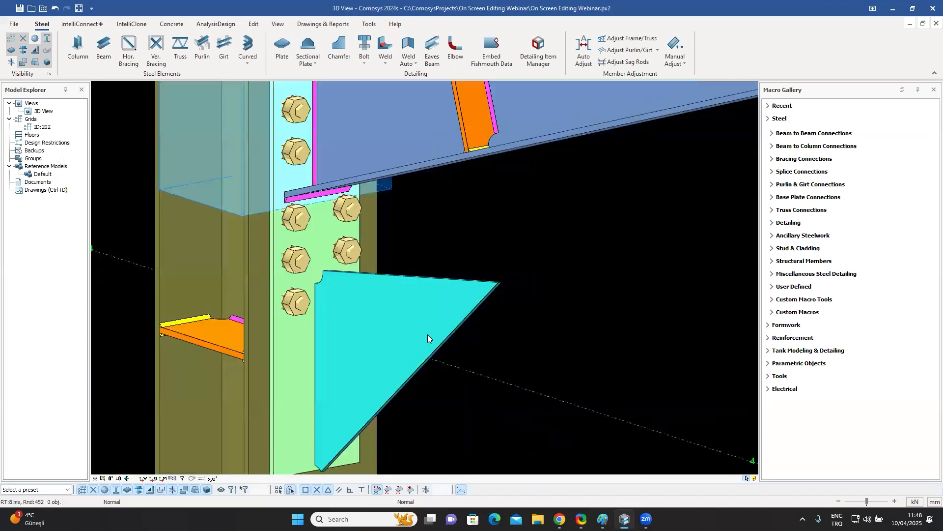
Fit the haunch plate's top edge to the underside surface of the rafter's bottom flange with zero offset.
{"action": "left_click", "coordinate": [429, 334]}
{"action": "middle_click_drag", "start_coordinate": [457, 331], "coordinate": [449, 295]}
{"action": "left_click", "coordinate": [541, 269]}
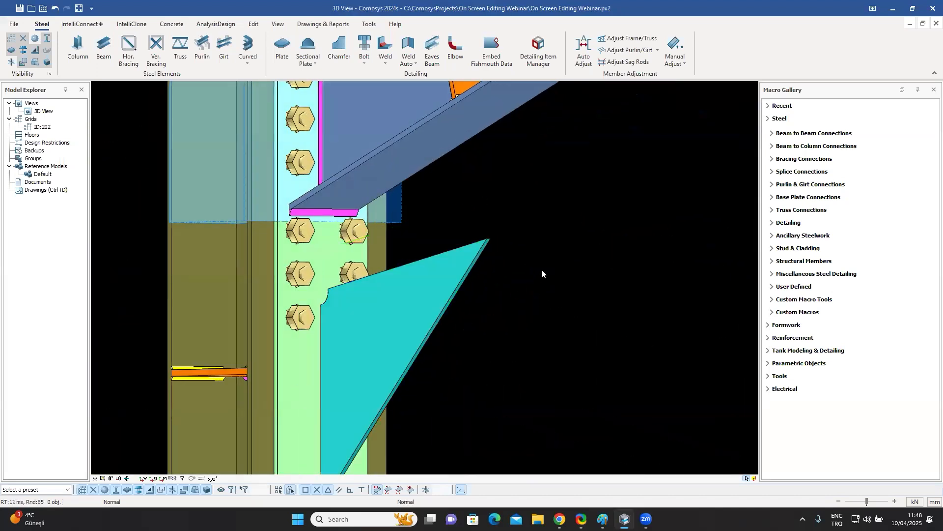
{"action": "left_click", "coordinate": [427, 274]}
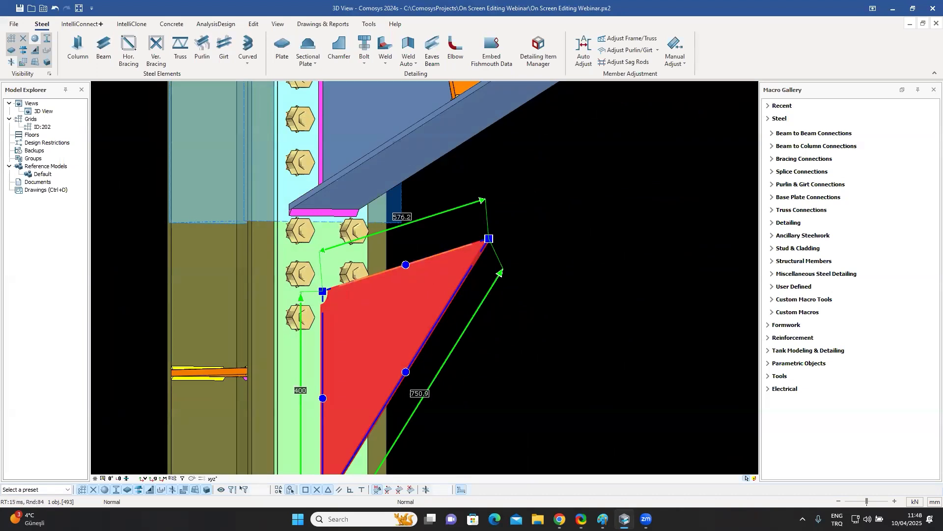
{"action": "left_click", "coordinate": [442, 252]}
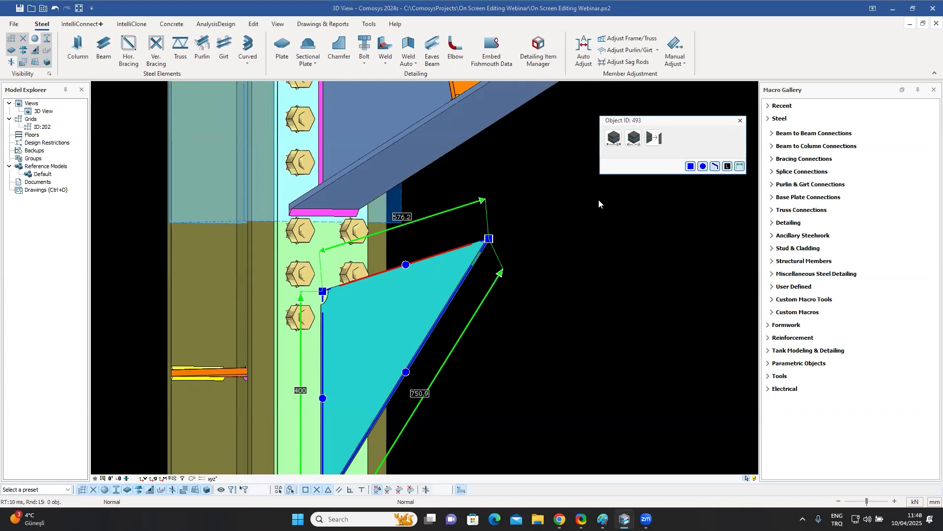
{"action": "left_click", "coordinate": [654, 139]}
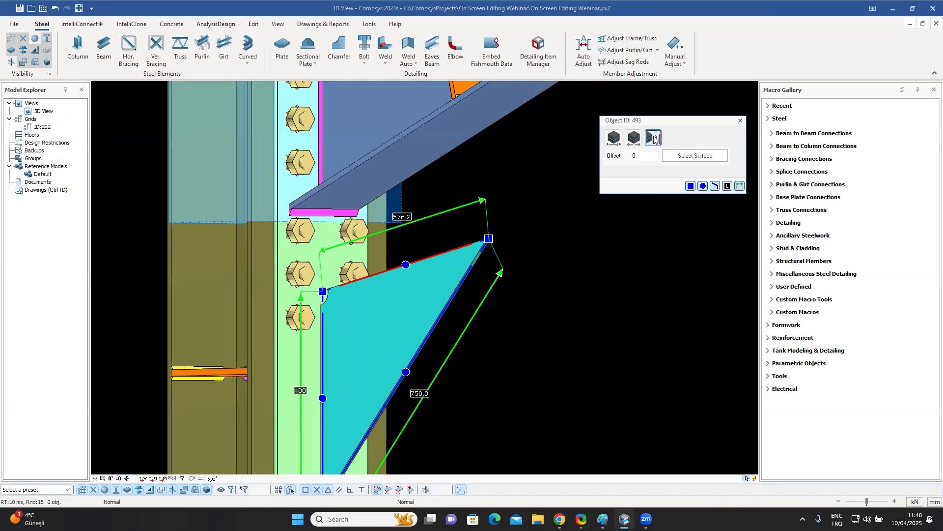
{"action": "left_click", "coordinate": [697, 156]}
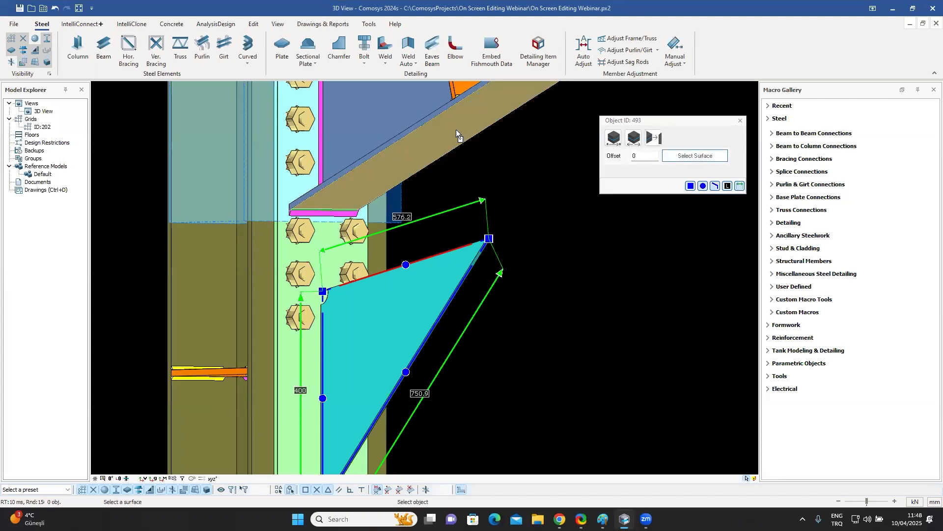
{"action": "left_click", "coordinate": [456, 129]}
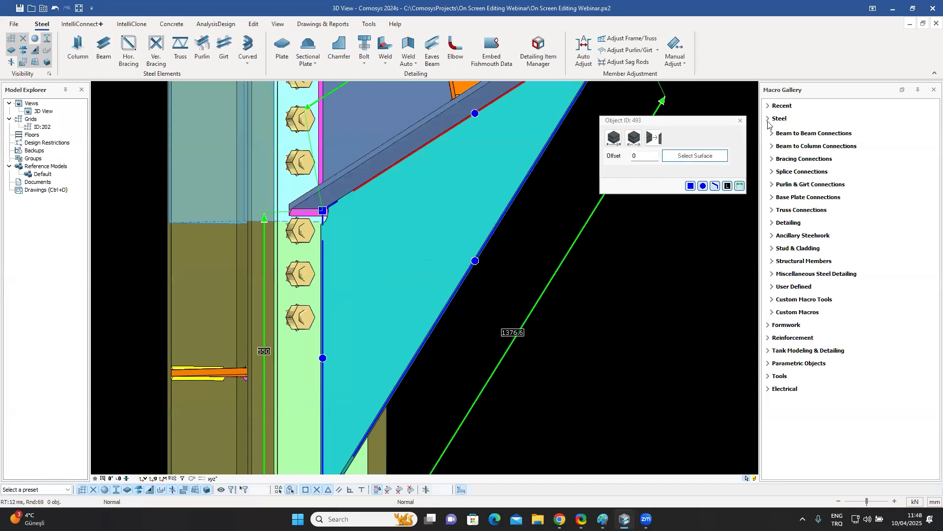
{"action": "left_click", "coordinate": [741, 120]}
Inspect the extended haunch plate against the rafter from several angles.
{"action": "scroll", "coordinate": [515, 272], "scroll_direction": "down", "scroll_amount": 5}
{"action": "middle_click_drag", "start_coordinate": [513, 271], "coordinate": [479, 289]}
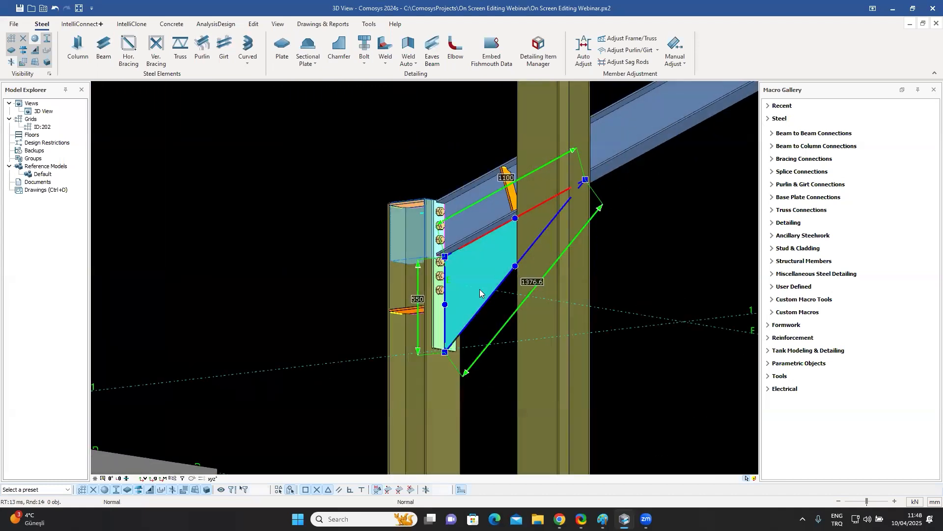
{"action": "scroll", "coordinate": [568, 201], "scroll_direction": "up", "scroll_amount": 2}
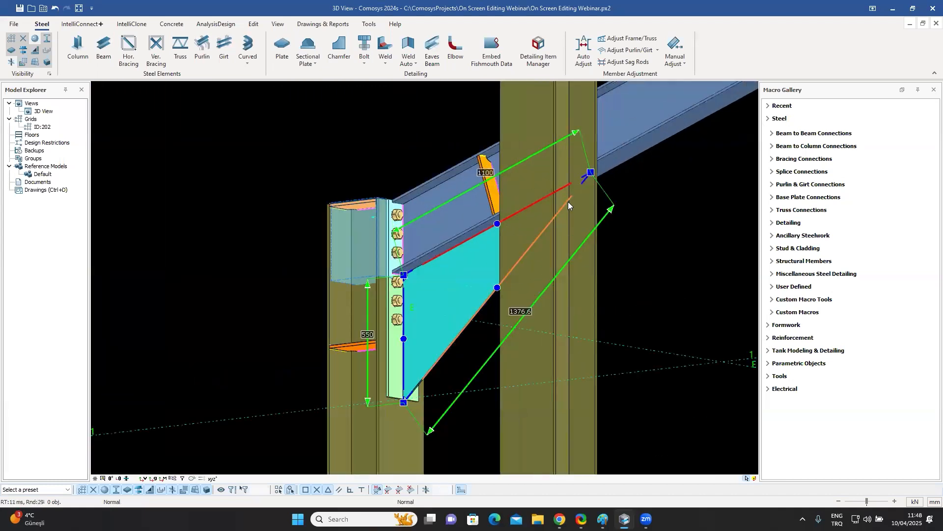
{"action": "middle_click_drag", "start_coordinate": [563, 222], "coordinate": [513, 249]}
{"action": "scroll", "coordinate": [511, 249], "scroll_direction": "up", "scroll_amount": 2}
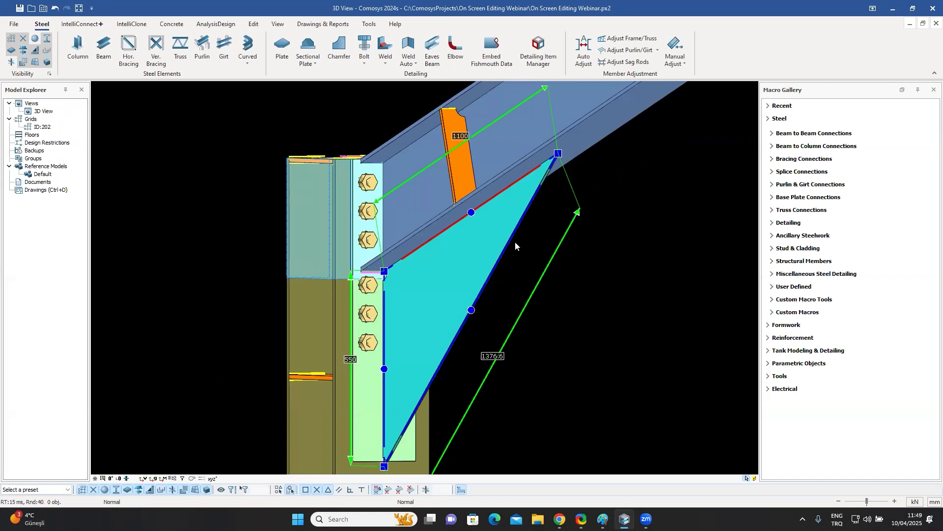
{"action": "scroll", "coordinate": [515, 242], "scroll_direction": "down", "scroll_amount": 10}
{"action": "middle_click_drag", "start_coordinate": [506, 255], "coordinate": [541, 278]}
{"action": "middle_click_drag", "start_coordinate": [521, 225], "coordinate": [478, 179]}
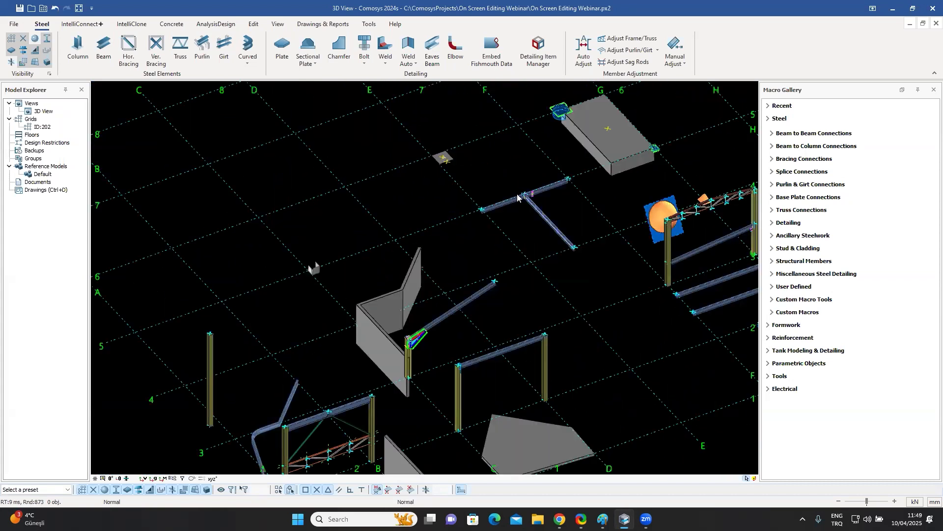
Select the bolt group sitting on the layered slab plate.
{"action": "scroll", "coordinate": [529, 203], "scroll_direction": "up", "scroll_amount": 3}
{"action": "middle_click_drag", "start_coordinate": [512, 211], "coordinate": [520, 280]}
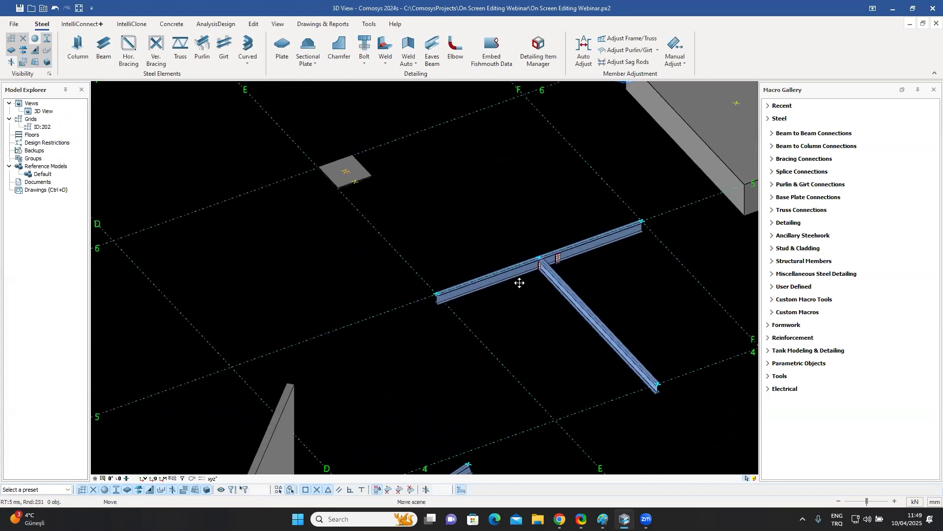
{"action": "scroll", "coordinate": [344, 178], "scroll_direction": "up", "scroll_amount": 8}
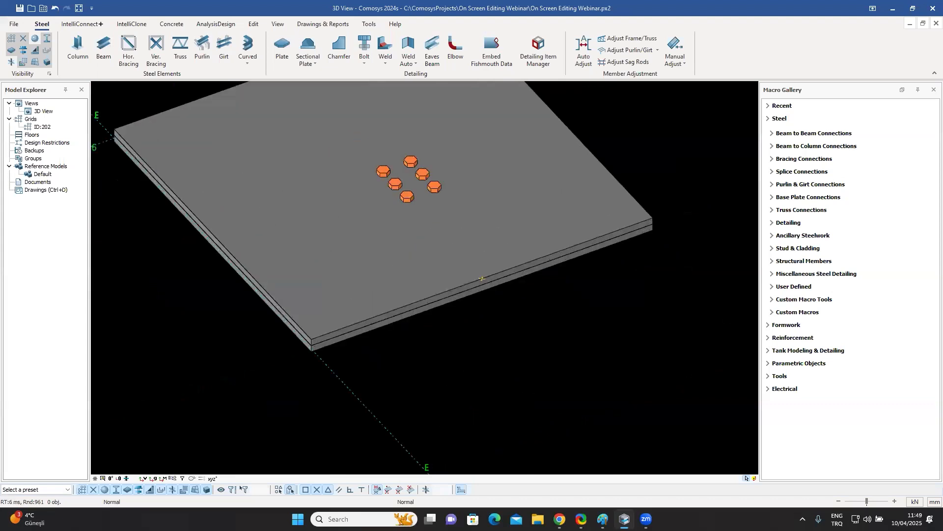
{"action": "middle_click_drag", "start_coordinate": [446, 221], "coordinate": [524, 303]}
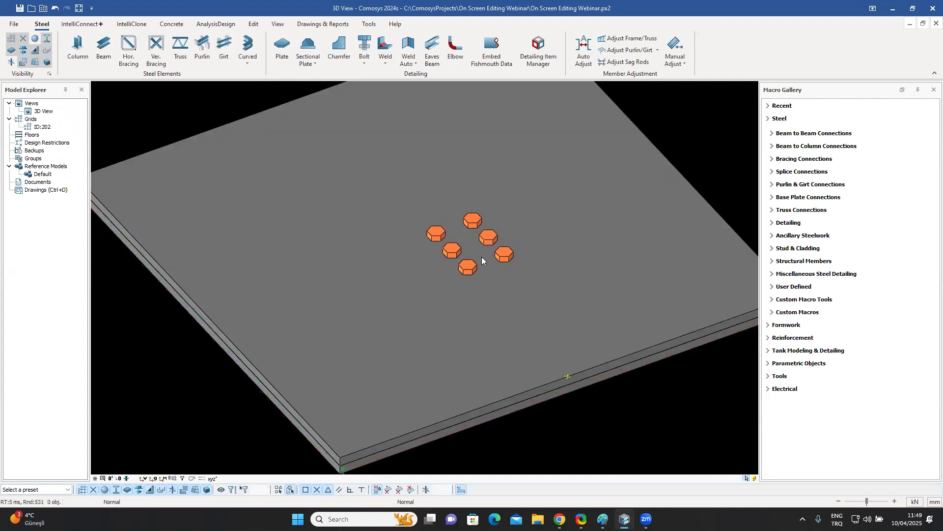
{"action": "left_click", "coordinate": [471, 266]}
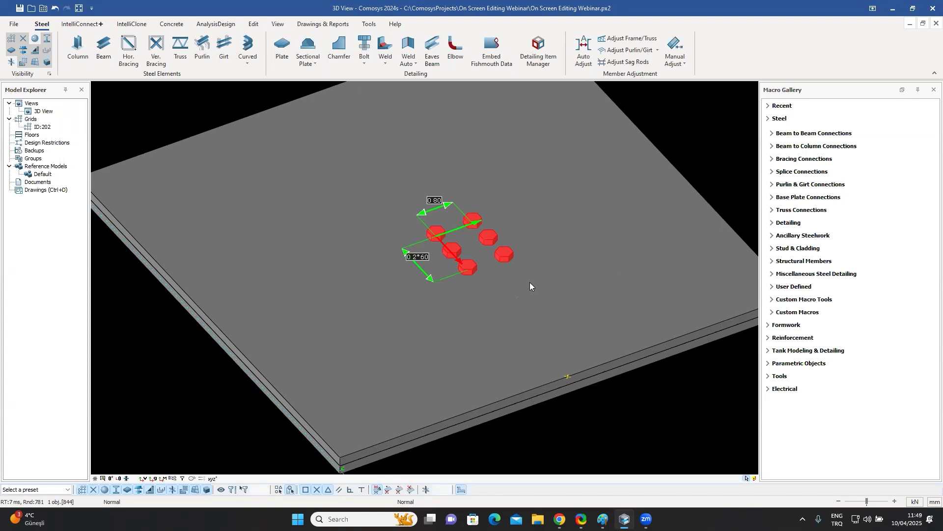
Reselect the slab's bolt group and set its Y positions to 0 80 80 80.
{"action": "left_click", "coordinate": [585, 430]}
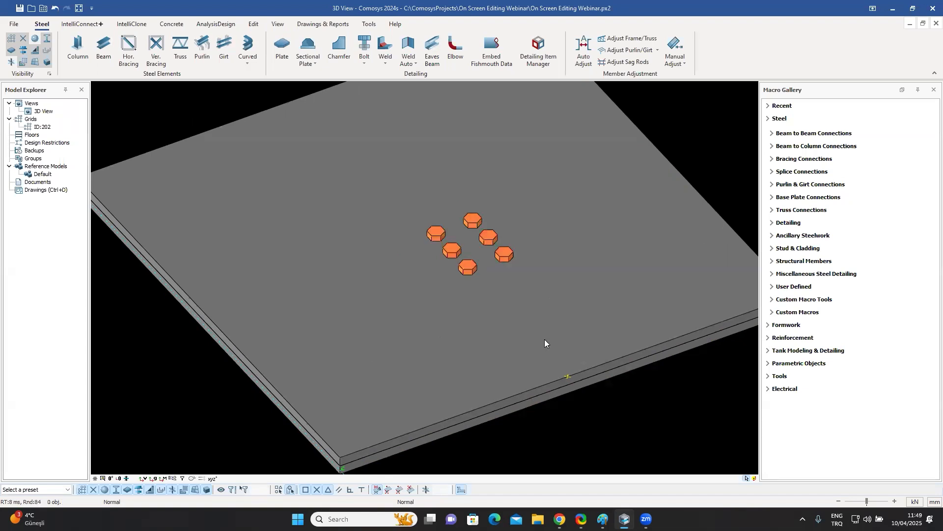
{"action": "left_click", "coordinate": [471, 269]}
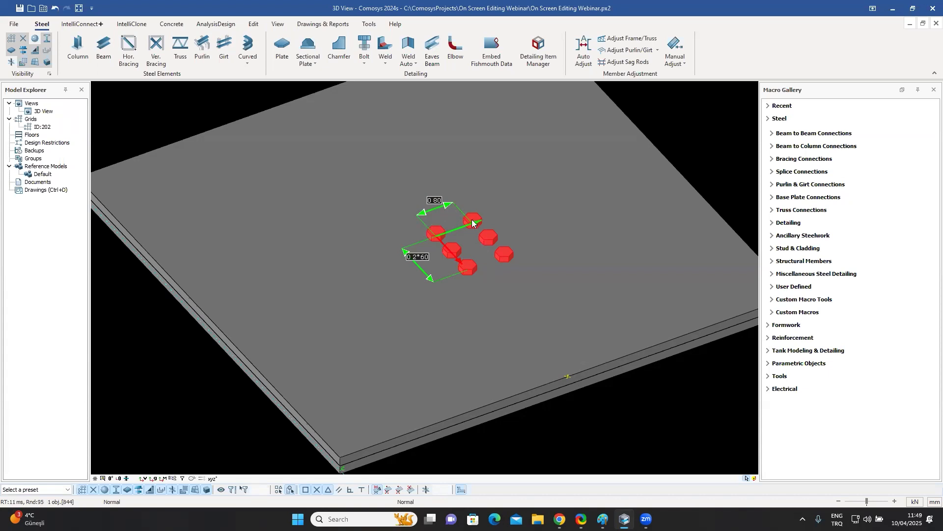
{"action": "left_click", "coordinate": [435, 200]}
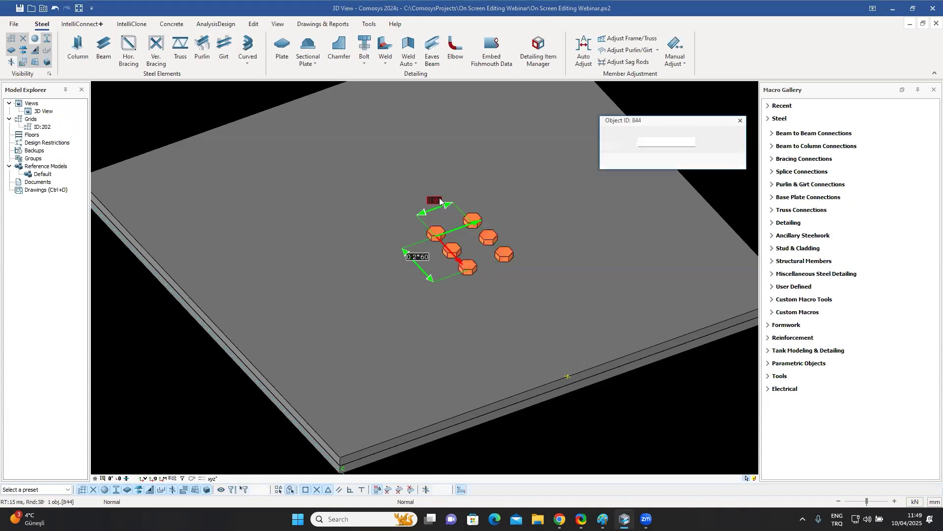
{"action": "left_click", "coordinate": [658, 146]}
{"action": "type", "text": "80 80 80"}
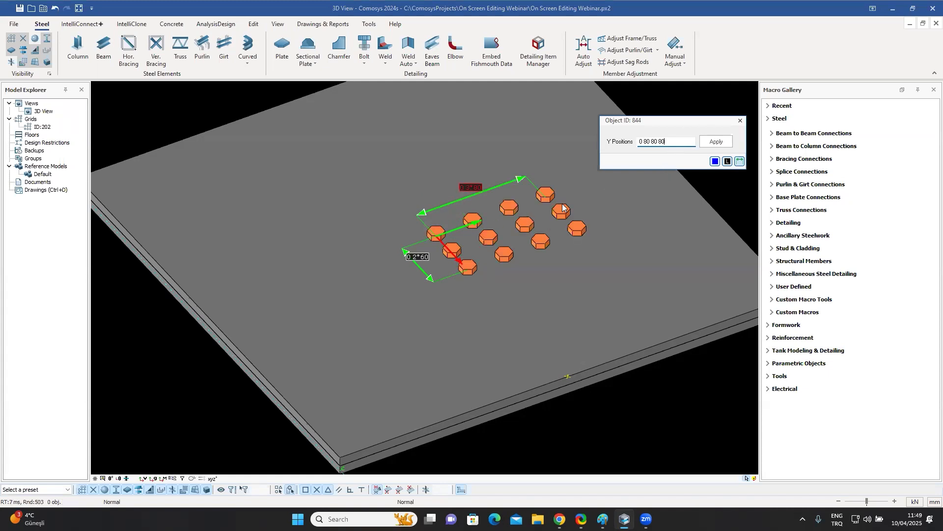
Set the bolt group's X positions to 0 2*60 75 and close the position editor.
{"action": "left_click", "coordinate": [417, 256]}
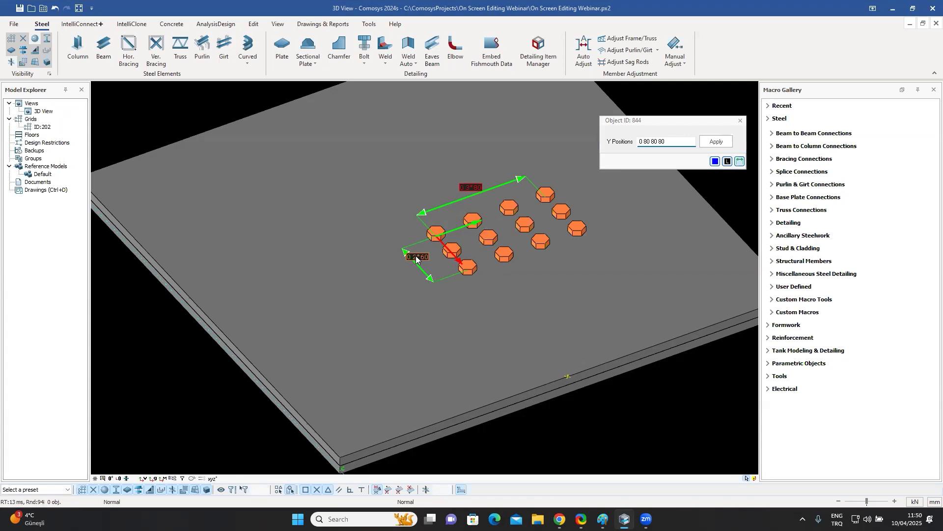
{"action": "left_click", "coordinate": [659, 142]}
{"action": "type", "text": "75"}
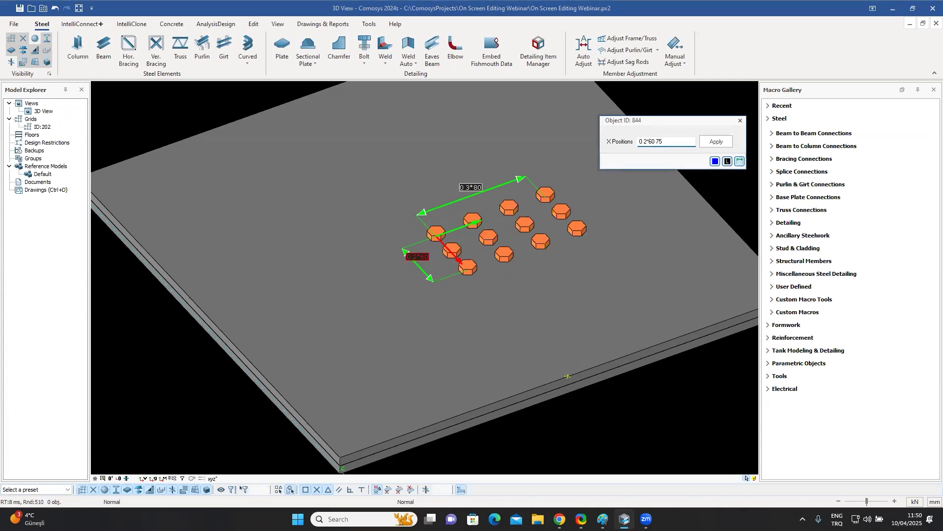
{"action": "key", "text": "Return"}
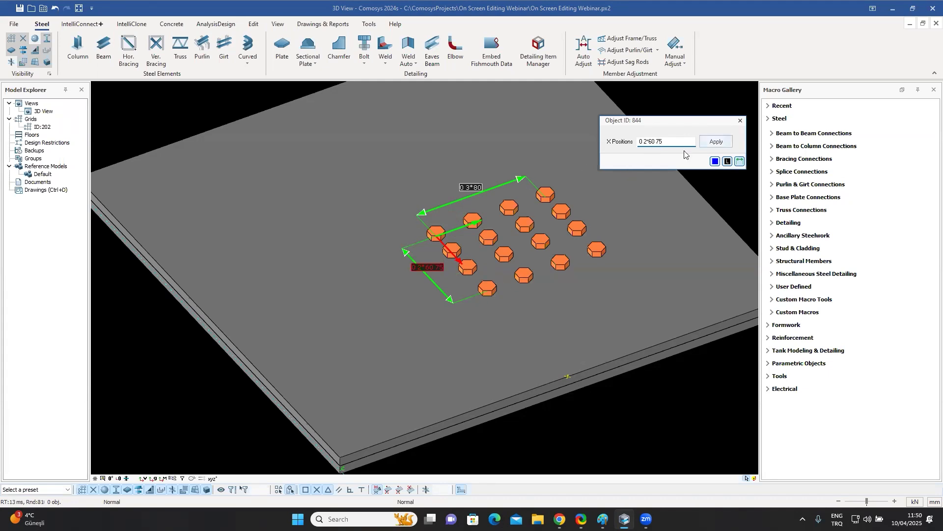
{"action": "left_click", "coordinate": [740, 121]}
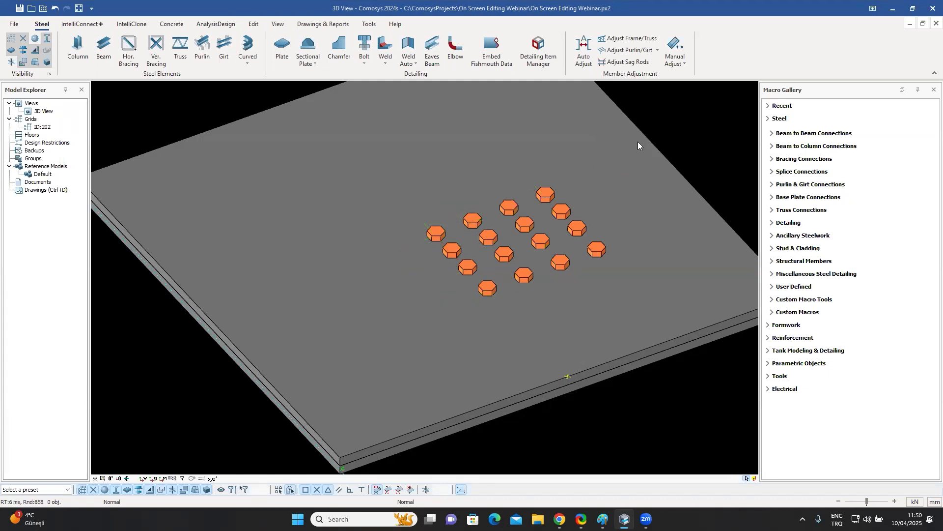
Open the bolt group's properties, review its grid positions, and close them without changes.
{"action": "double_click", "coordinate": [525, 224]}
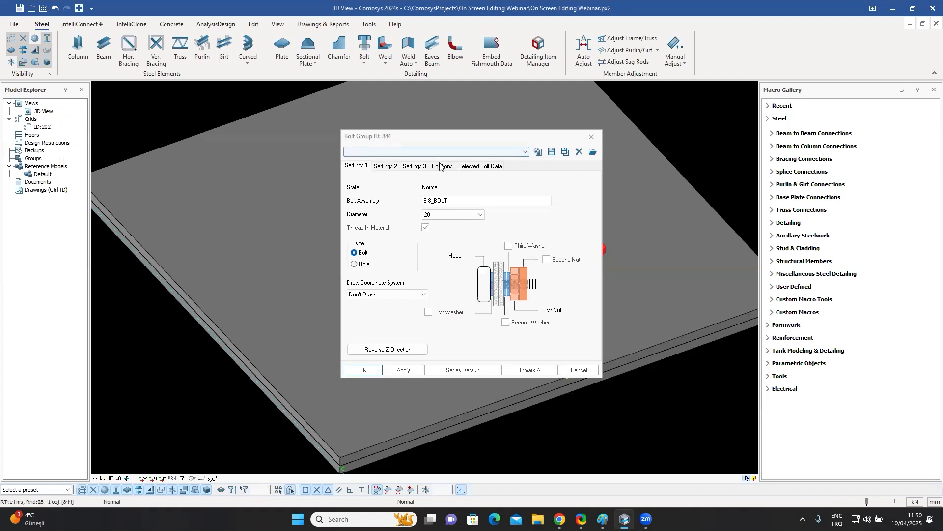
{"action": "left_click", "coordinate": [441, 166]}
{"action": "left_click", "coordinate": [376, 179]}
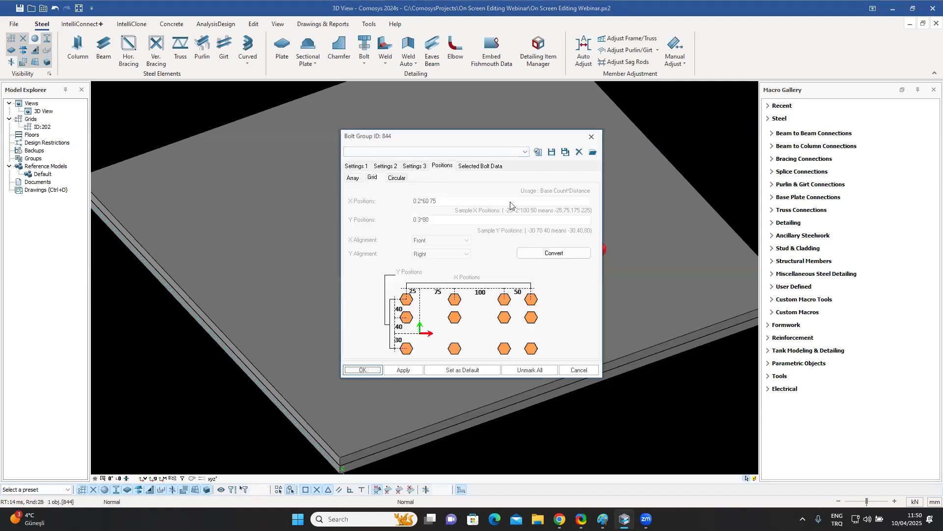
{"action": "left_click", "coordinate": [593, 136]}
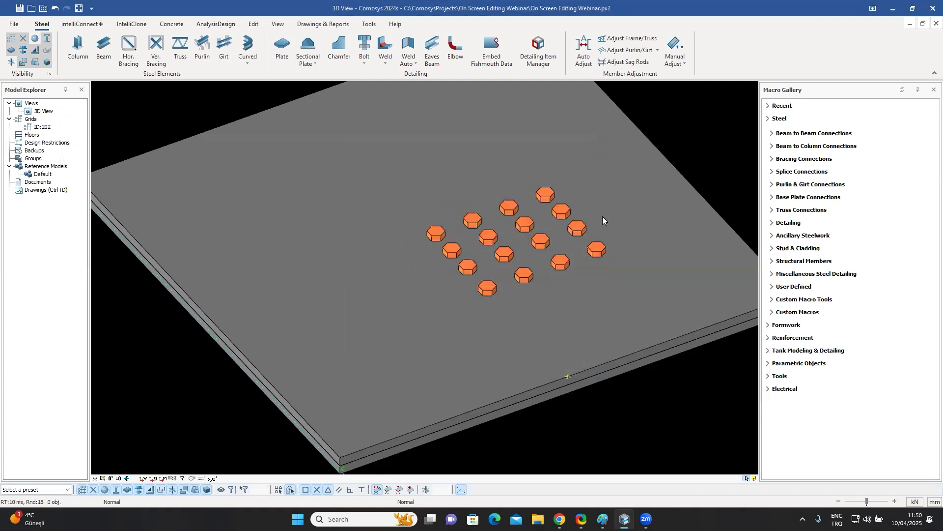
Undo the bolt group's position changes.
{"action": "middle_click_drag", "start_coordinate": [602, 216], "coordinate": [556, 219]}
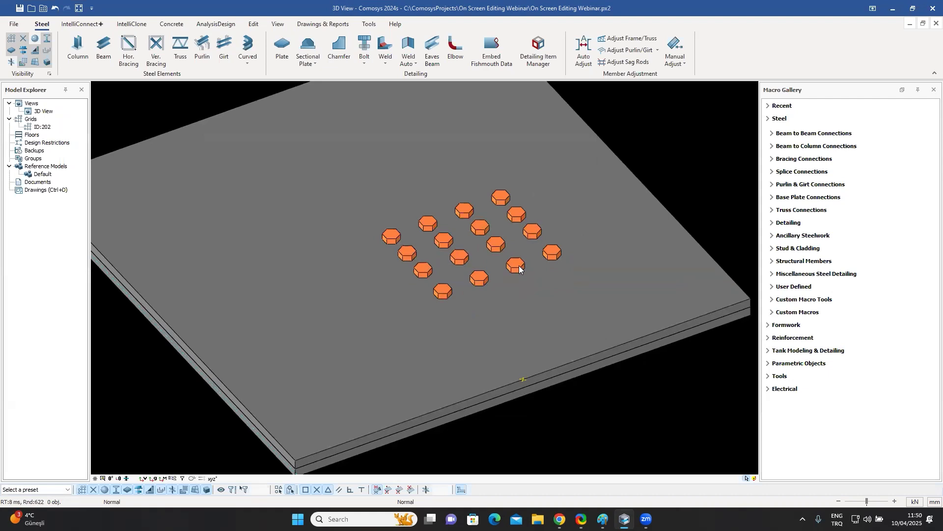
{"action": "key", "text": "ctrl+z"}
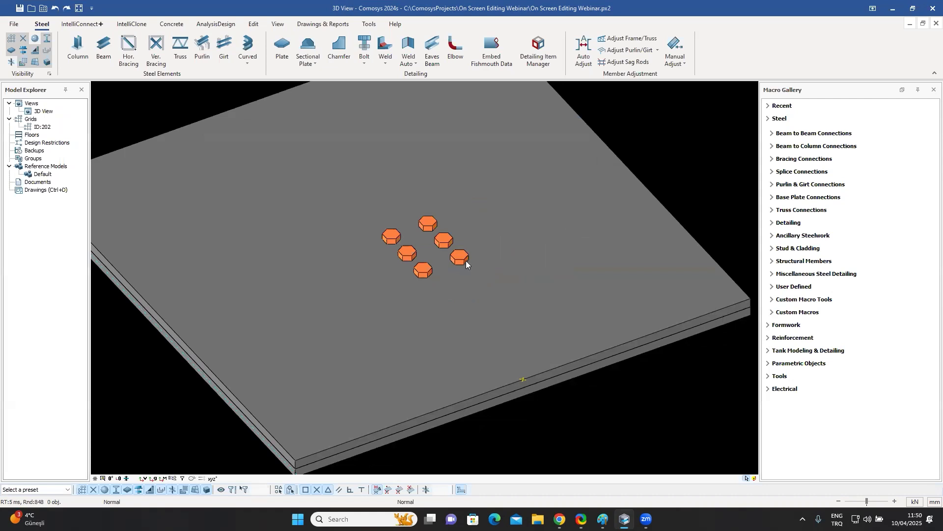
Select the bolt group, nudge it with the arrow keys back and forth, then deselect it.
{"action": "left_click", "coordinate": [459, 256]}
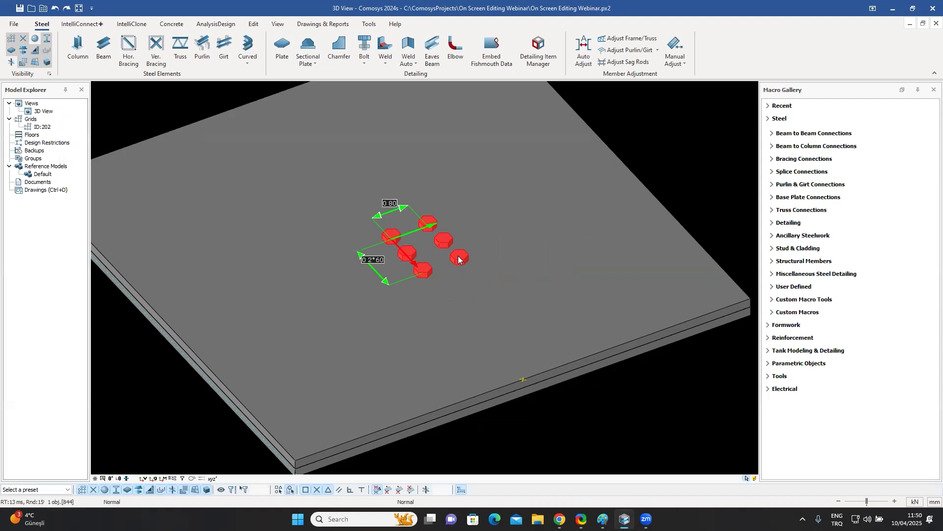
{"action": "key", "text": "Right"}
{"action": "key", "text": "Right"}
{"action": "key", "text": "Right"}
{"action": "key", "text": "Right"}
{"action": "key", "text": "Right"}
{"action": "key", "text": "Right"}
{"action": "key", "text": "Right"}
{"action": "key", "text": "Right"}
{"action": "key", "text": "Right"}
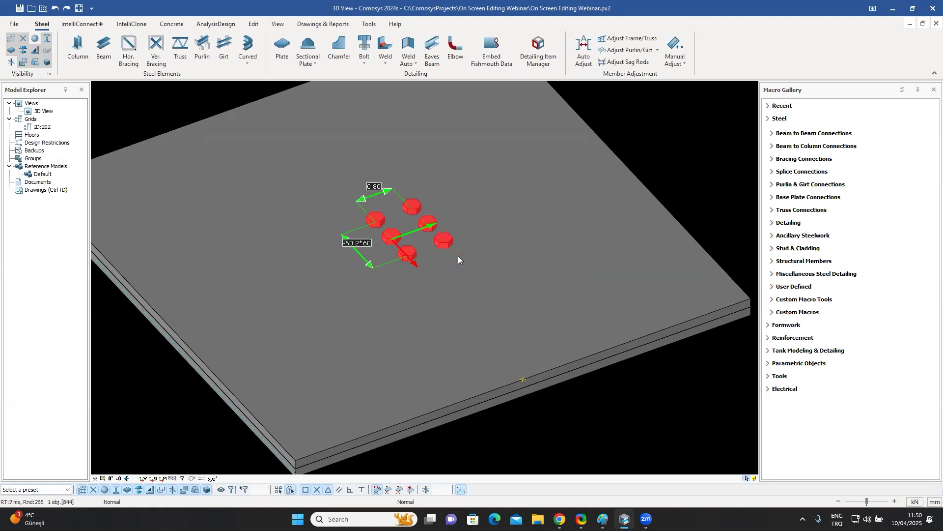
{"action": "key", "text": "Up"}
{"action": "key", "text": "Up"}
{"action": "key", "text": "Up"}
{"action": "key", "text": "Up"}
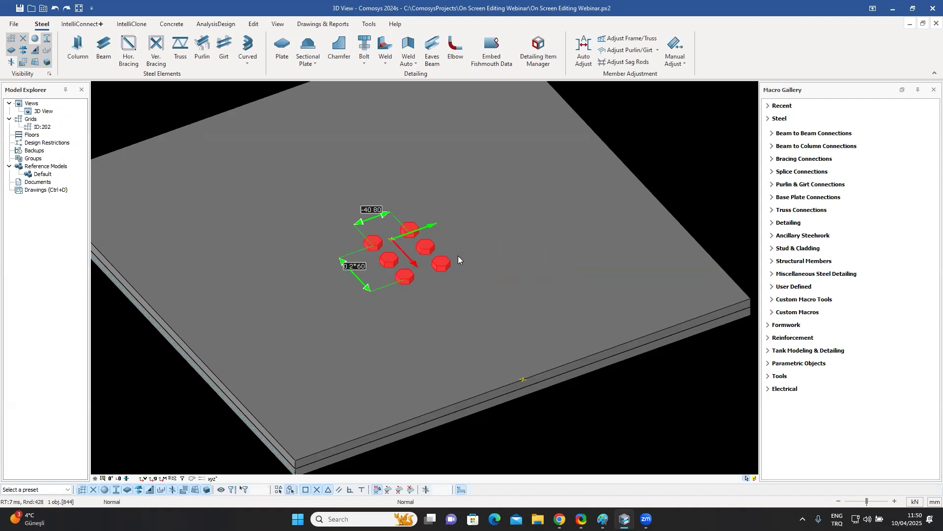
{"action": "key", "text": "Up"}
{"action": "key", "text": "Up"}
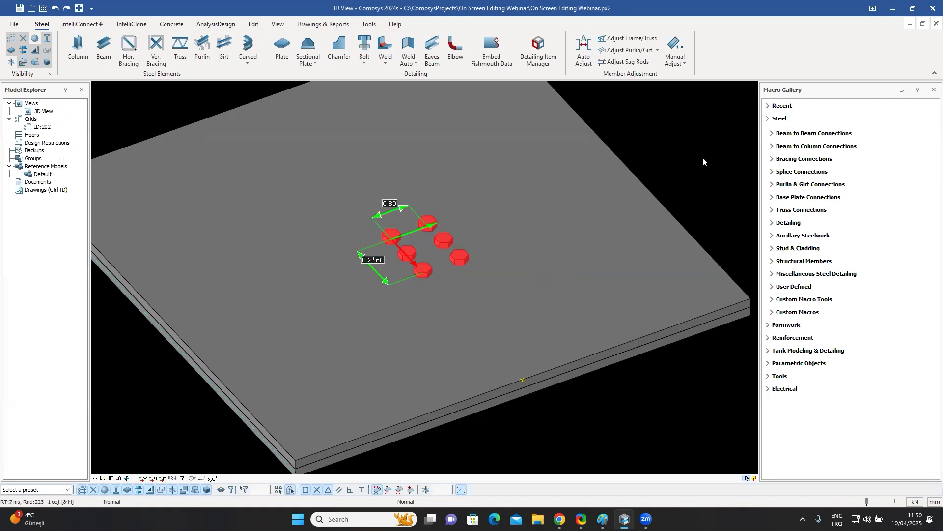
{"action": "key", "text": "Escape"}
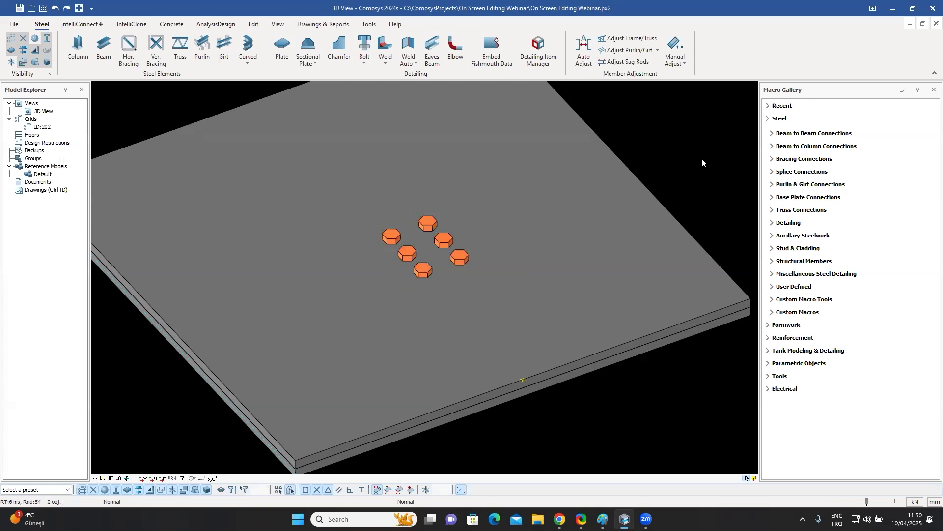
Navigate the view to the concrete slab with bent reinforcement bars.
{"action": "scroll", "coordinate": [542, 222], "scroll_direction": "down", "scroll_amount": 10}
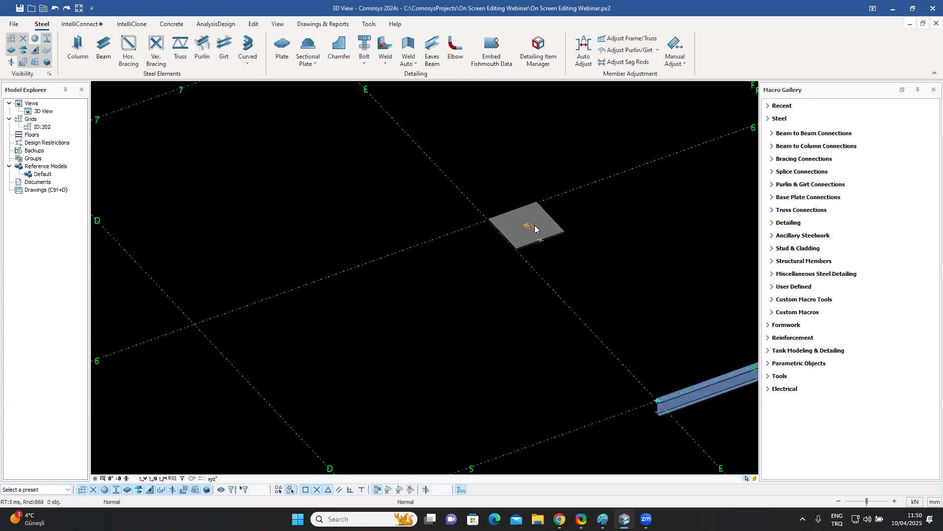
{"action": "scroll", "coordinate": [529, 229], "scroll_direction": "down", "scroll_amount": 10}
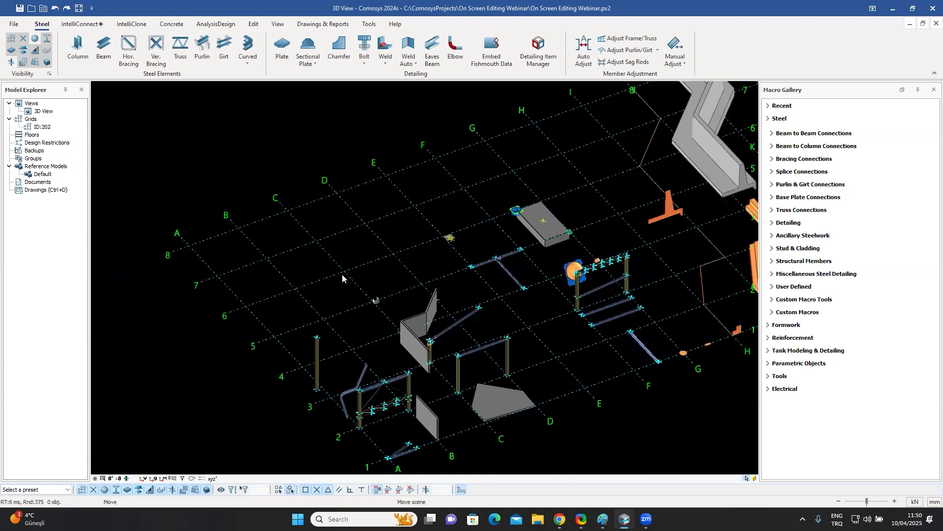
{"action": "middle_click_drag", "start_coordinate": [756, 296], "coordinate": [497, 320]}
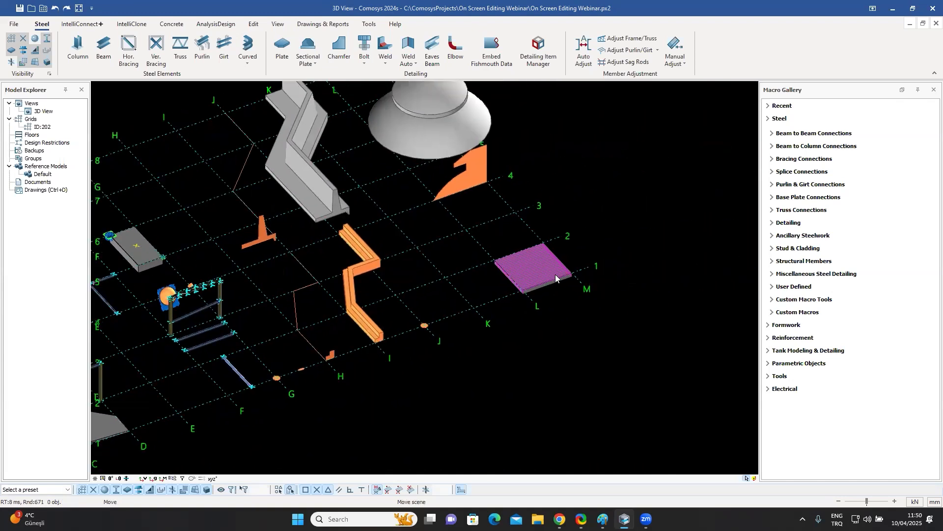
{"action": "scroll", "coordinate": [555, 275], "scroll_direction": "up", "scroll_amount": 3}
{"action": "scroll", "coordinate": [538, 290], "scroll_direction": "up", "scroll_amount": 3}
{"action": "middle_click_drag", "start_coordinate": [537, 286], "coordinate": [516, 316]}
{"action": "scroll", "coordinate": [562, 314], "scroll_direction": "up", "scroll_amount": 10}
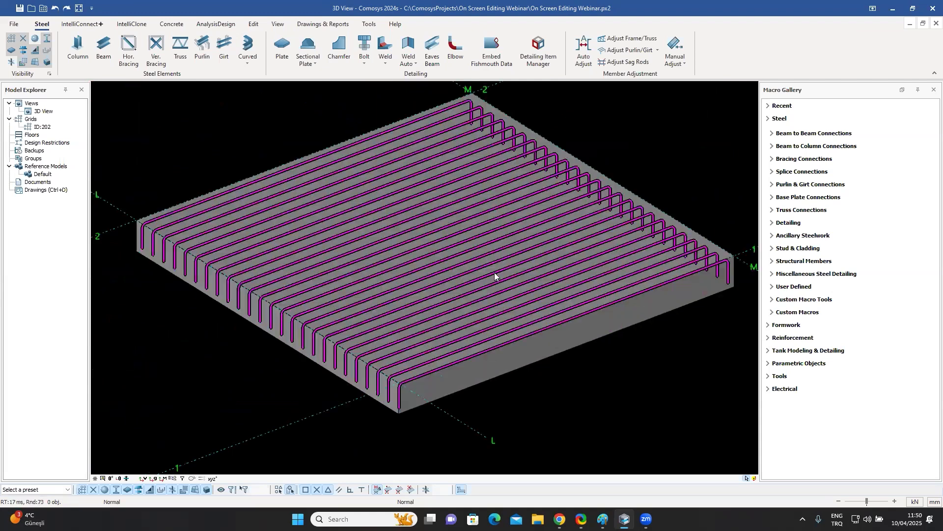
{"action": "middle_click_drag", "start_coordinate": [525, 263], "coordinate": [466, 237]}
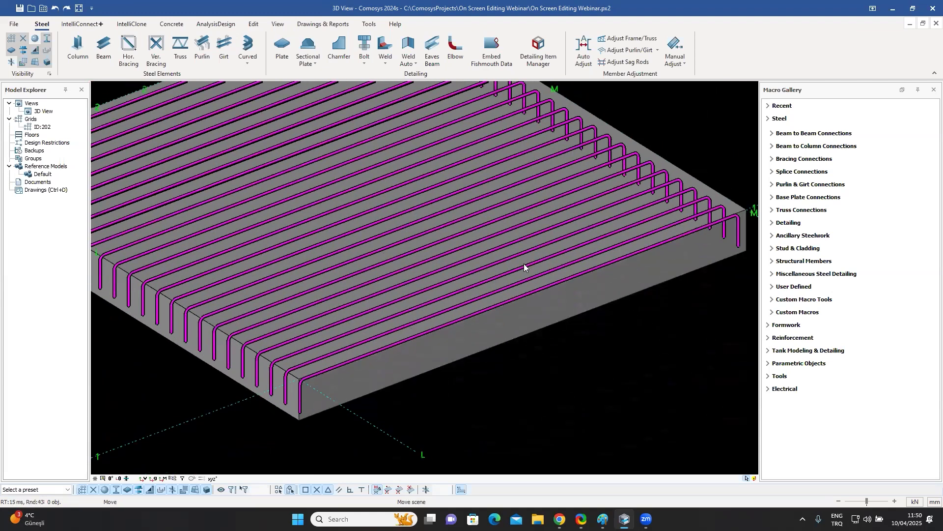
Select the reinforced slab and inspect the editing options of its corner point and height handle without applying changes.
{"action": "left_click", "coordinate": [464, 315]}
{"action": "scroll", "coordinate": [684, 220], "scroll_direction": "up", "scroll_amount": 3}
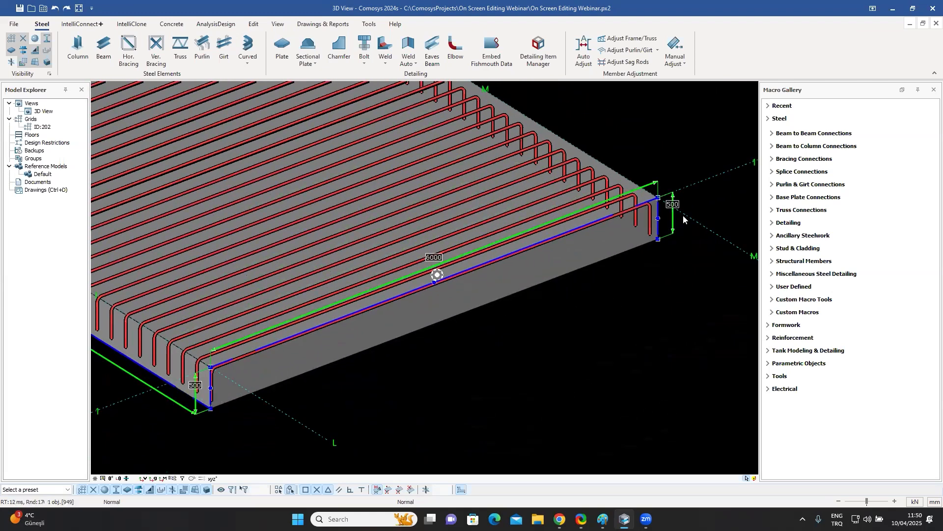
{"action": "scroll", "coordinate": [683, 218], "scroll_direction": "up", "scroll_amount": 3}
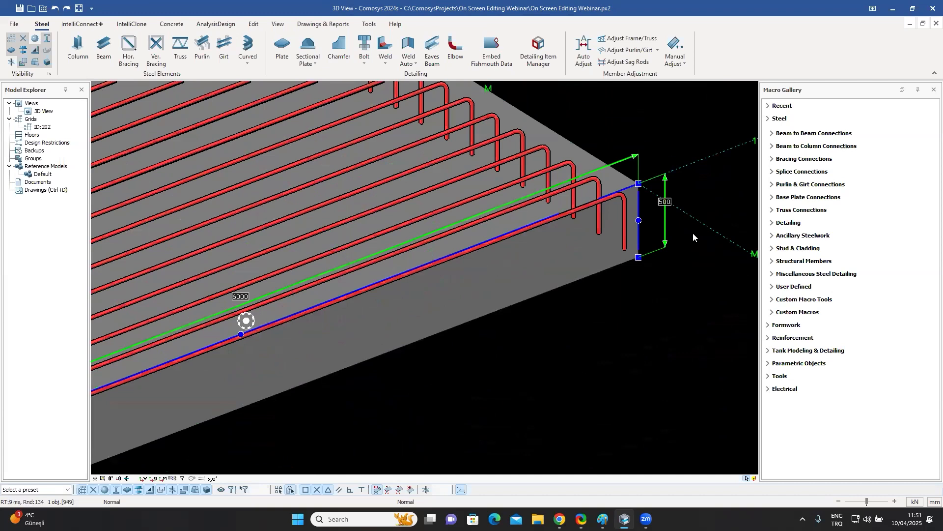
{"action": "left_click", "coordinate": [665, 244]}
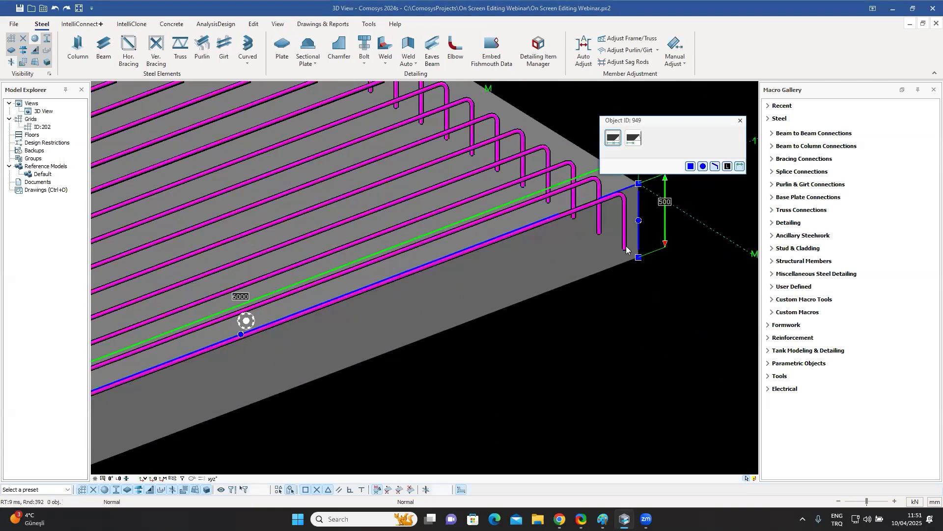
{"action": "left_click", "coordinate": [685, 256]}
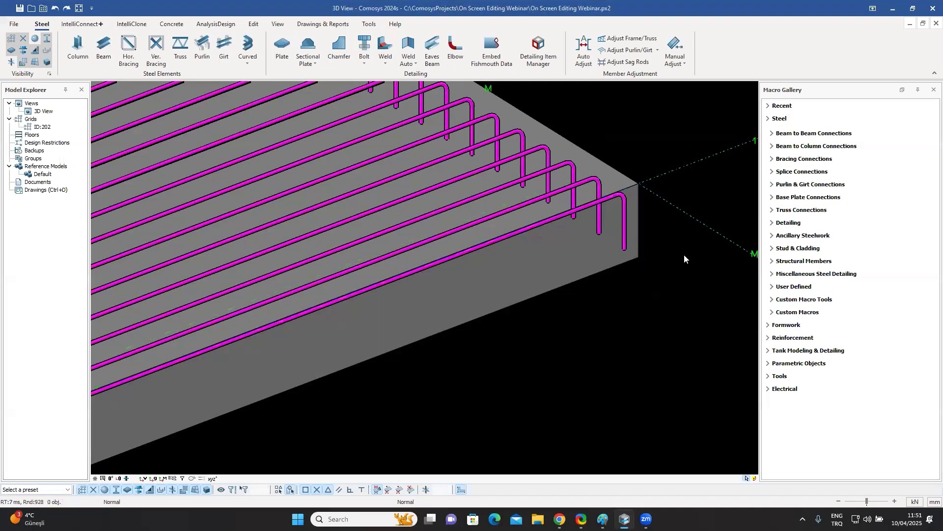
{"action": "left_click", "coordinate": [629, 243]}
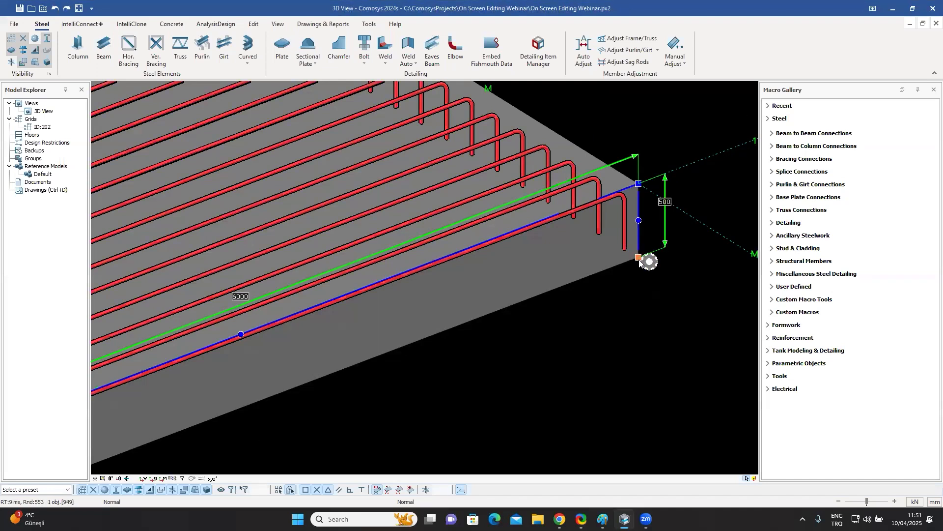
{"action": "left_click", "coordinate": [614, 137]}
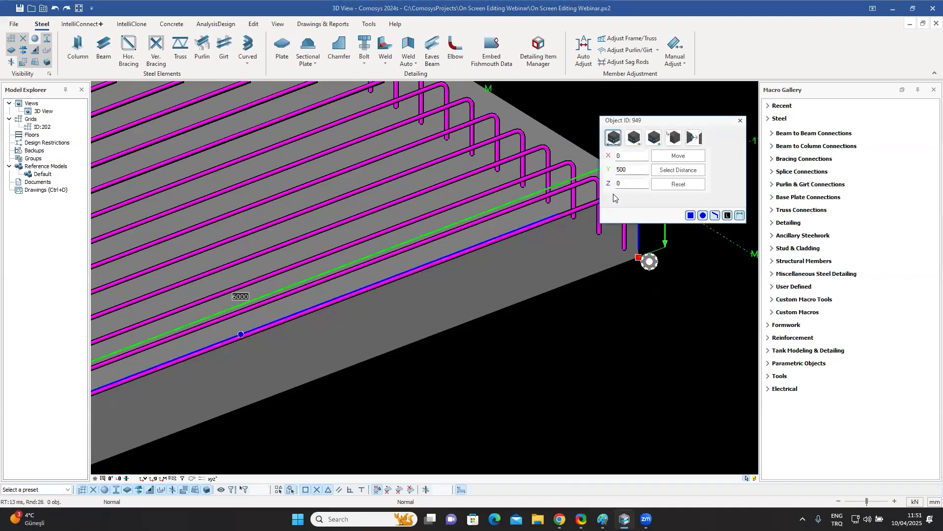
{"action": "left_click", "coordinate": [740, 120]}
{"action": "left_click", "coordinate": [667, 244]}
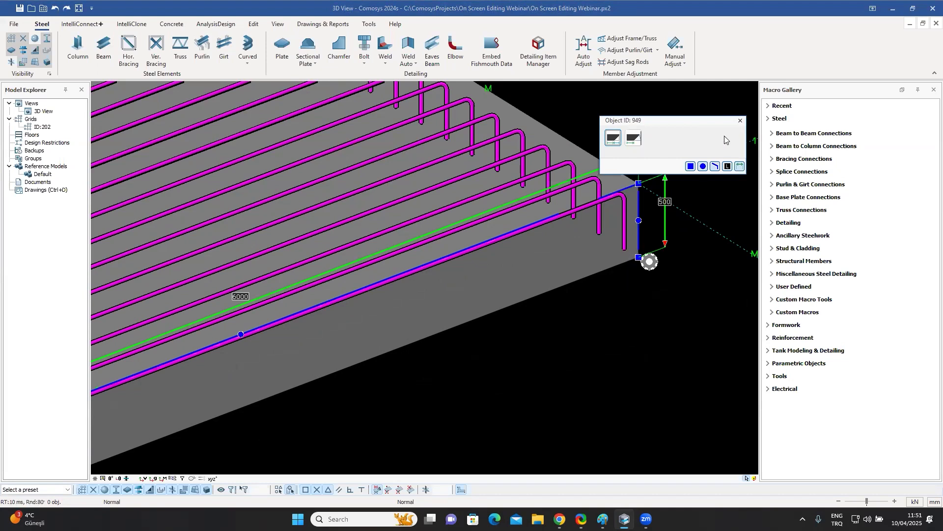
{"action": "left_click", "coordinate": [739, 120]}
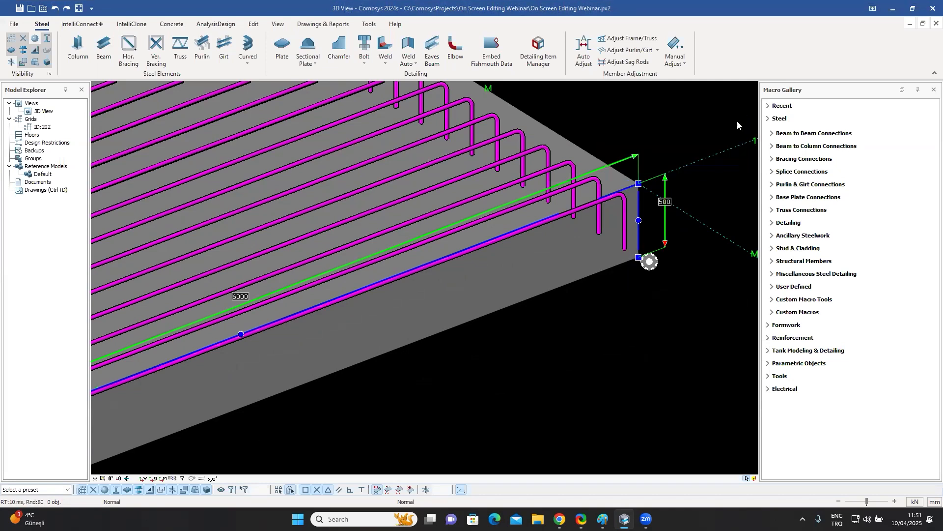
Move the slab's end edge outward by a distance of 200 mm.
{"action": "left_click", "coordinate": [639, 209]}
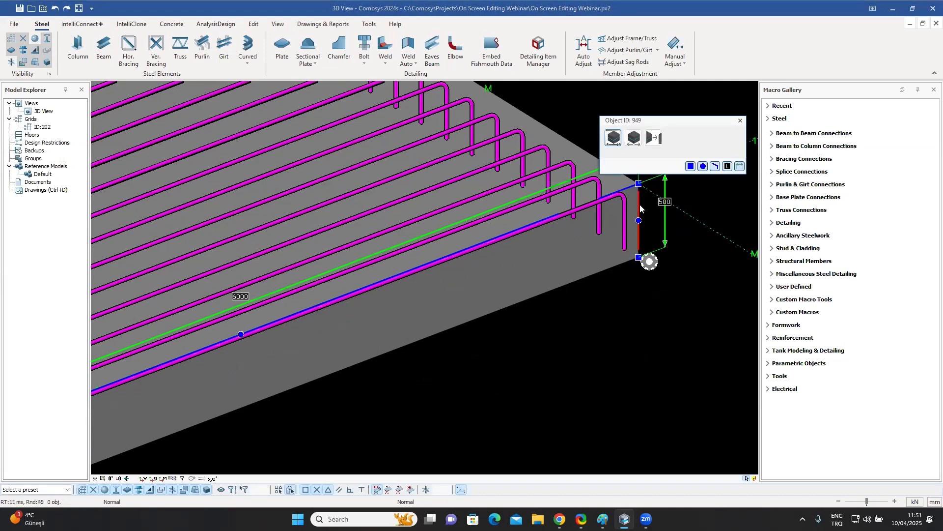
{"action": "left_click", "coordinate": [634, 137]}
{"action": "double_click", "coordinate": [644, 156]}
{"action": "type", "text": "200"}
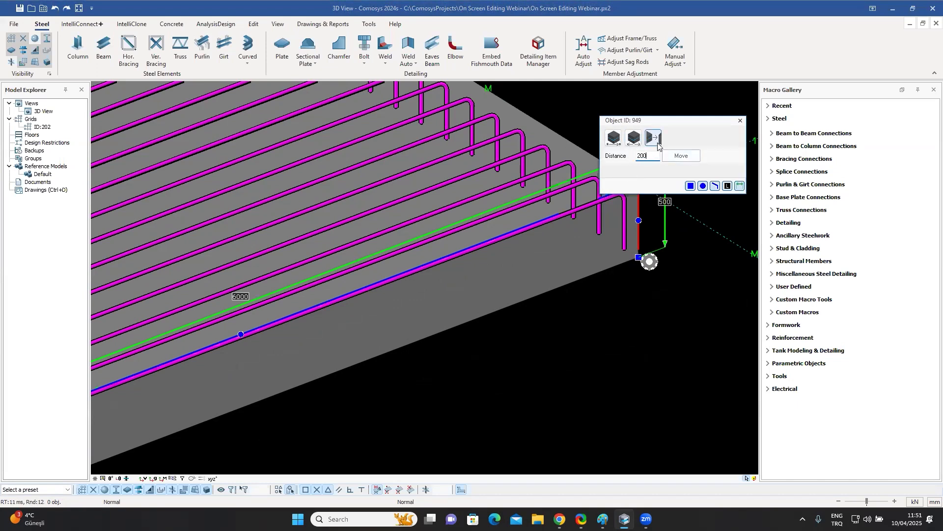
{"action": "left_click", "coordinate": [681, 155]}
{"action": "scroll", "coordinate": [648, 212], "scroll_direction": "down", "scroll_amount": 3}
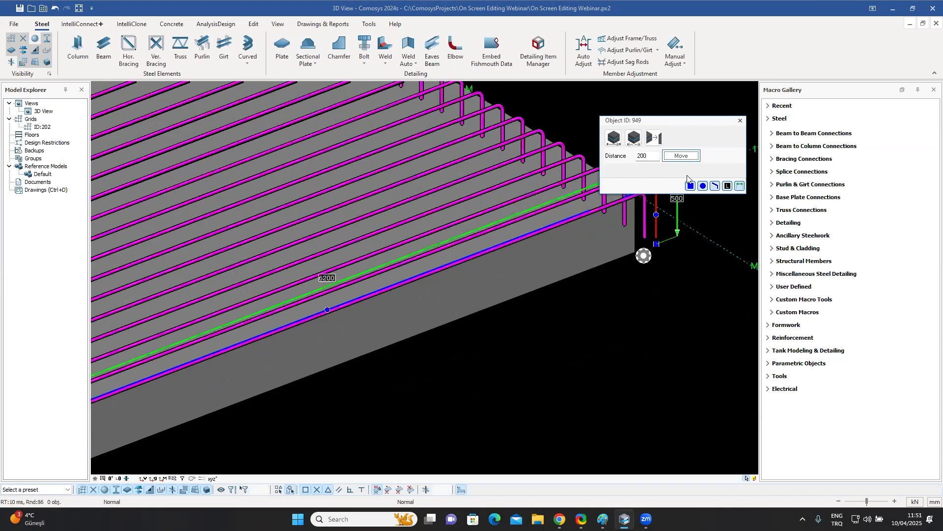
{"action": "scroll", "coordinate": [571, 247], "scroll_direction": "down", "scroll_amount": 3}
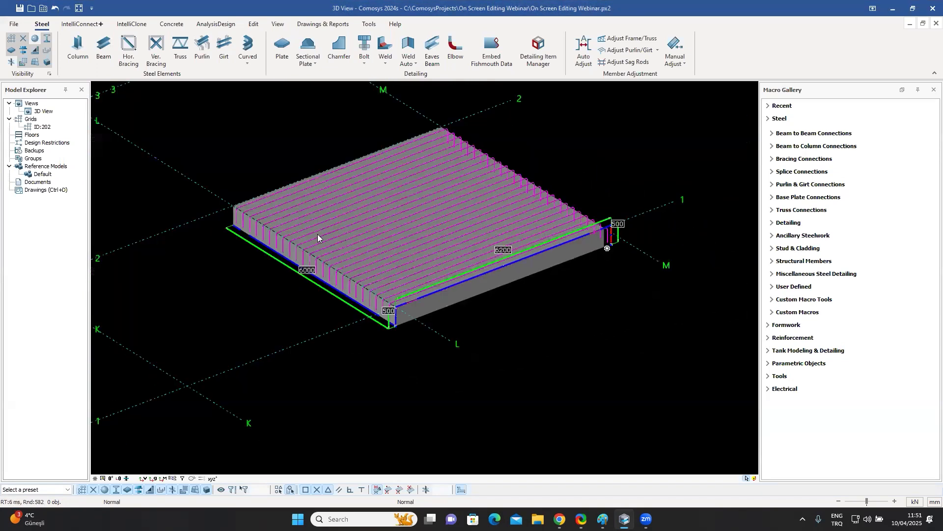
Move the slab's top edge upward by a distance of 200 mm to thicken the slab.
{"action": "scroll", "coordinate": [250, 219], "scroll_direction": "up", "scroll_amount": 4}
{"action": "scroll", "coordinate": [472, 369], "scroll_direction": "down", "scroll_amount": 2}
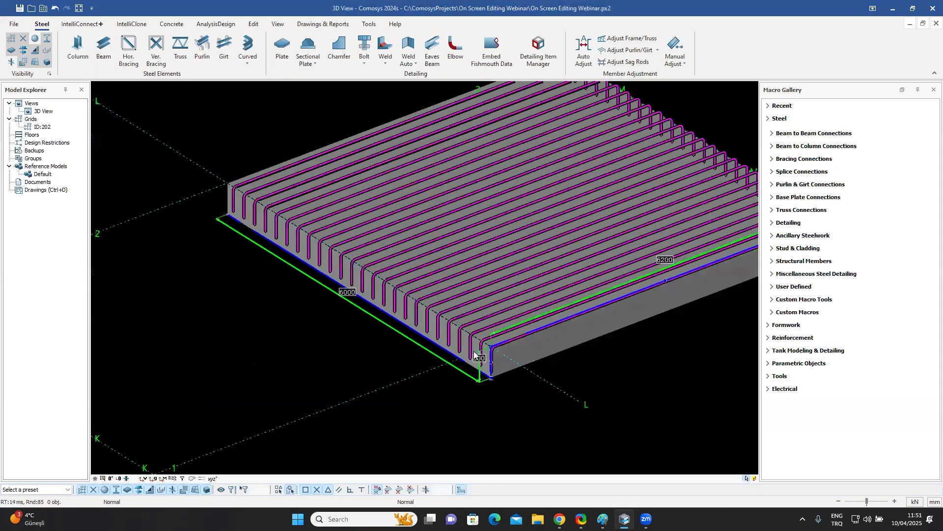
{"action": "scroll", "coordinate": [489, 328], "scroll_direction": "down", "scroll_amount": 2}
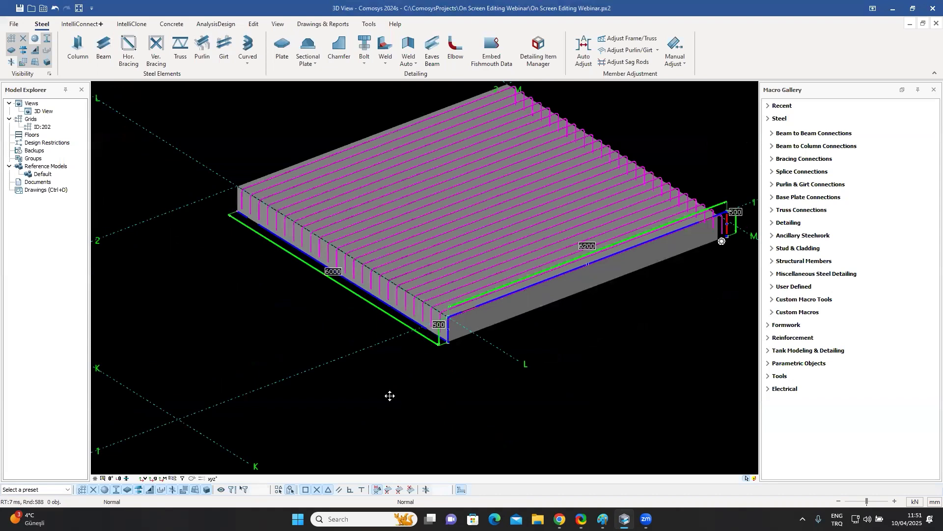
{"action": "scroll", "coordinate": [500, 341], "scroll_direction": "up", "scroll_amount": 2}
{"action": "scroll", "coordinate": [500, 342], "scroll_direction": "up", "scroll_amount": 1}
{"action": "middle_click_drag", "start_coordinate": [500, 342], "coordinate": [395, 431]}
{"action": "middle_click_drag", "start_coordinate": [721, 308], "coordinate": [619, 296]}
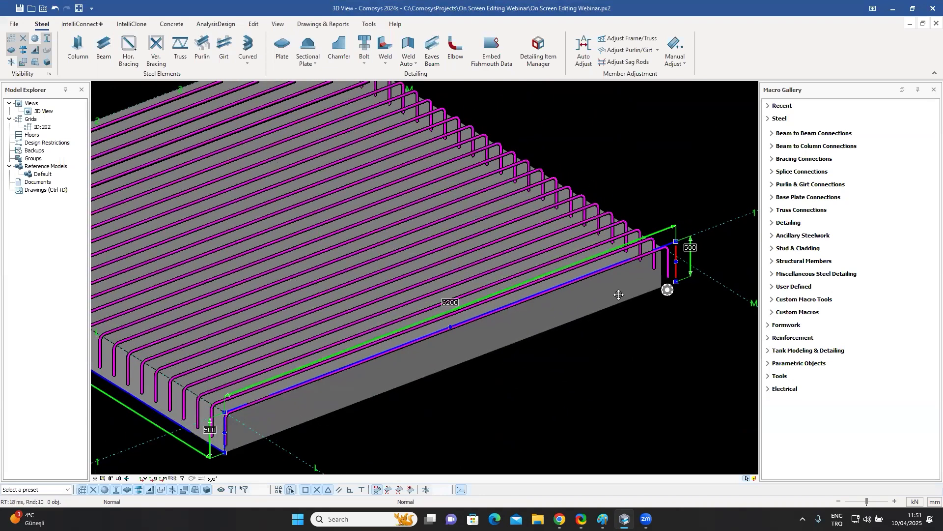
{"action": "scroll", "coordinate": [626, 289], "scroll_direction": "down", "scroll_amount": 2}
{"action": "scroll", "coordinate": [599, 301], "scroll_direction": "up", "scroll_amount": 4}
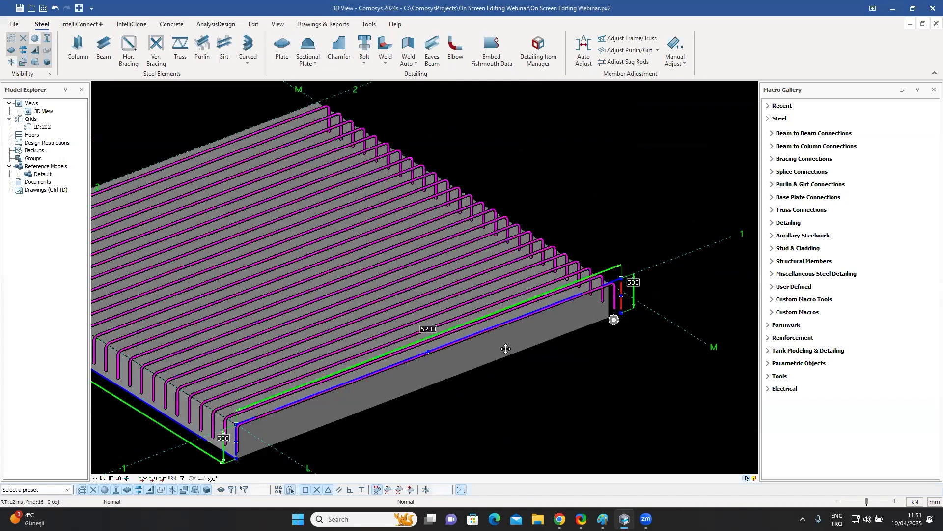
{"action": "middle_click_drag", "start_coordinate": [497, 294], "coordinate": [539, 277]}
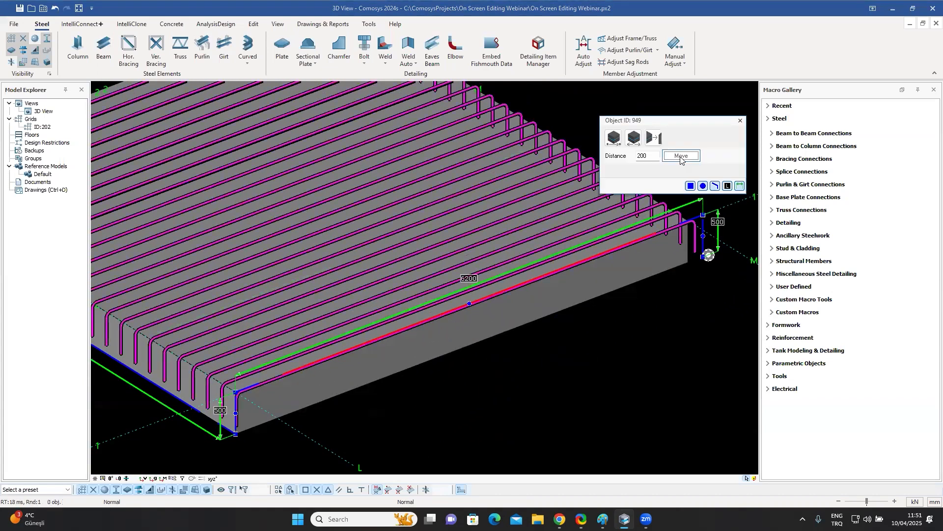
{"action": "left_click", "coordinate": [682, 155]}
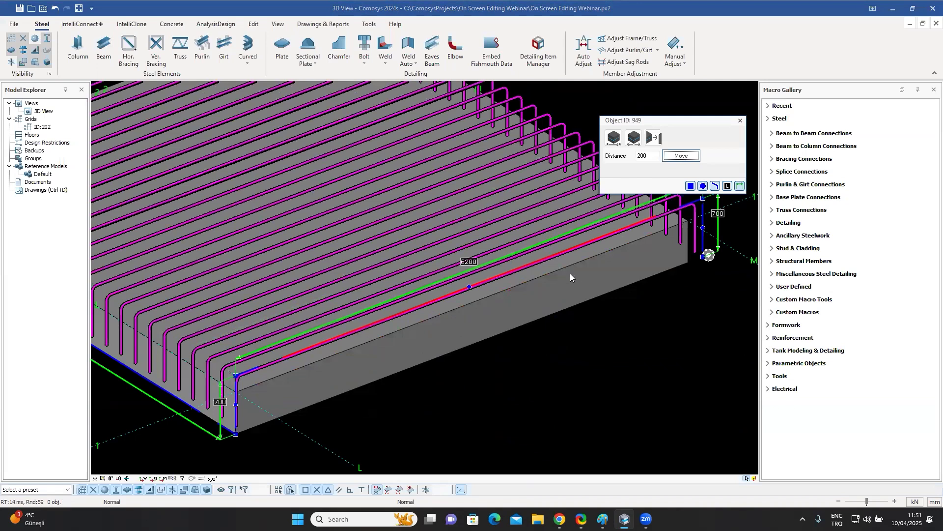
{"action": "left_click", "coordinate": [741, 121]}
Bend the slab's reinforcement bars by moving their edge midpoint 500 mm along Z.
{"action": "left_click", "coordinate": [533, 264]}
{"action": "scroll", "coordinate": [468, 275], "scroll_direction": "up", "scroll_amount": 4}
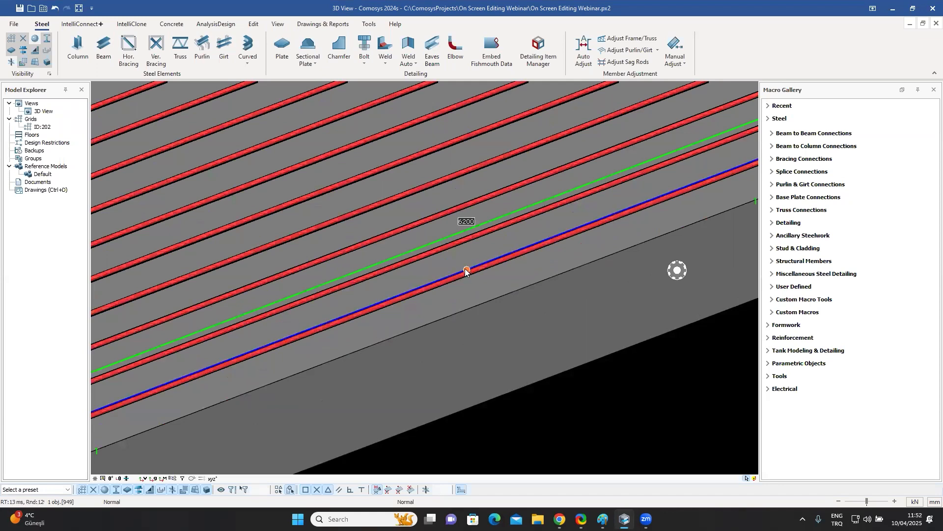
{"action": "left_click", "coordinate": [467, 269]}
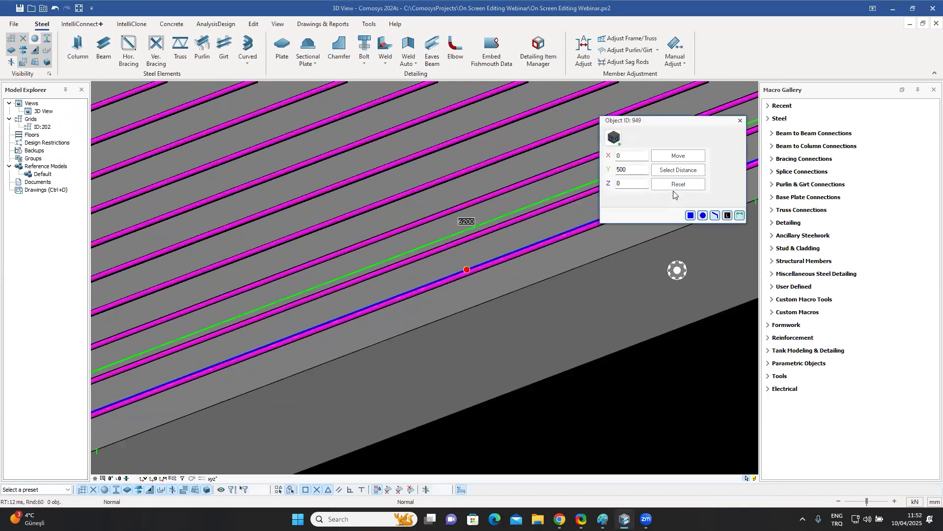
{"action": "left_click", "coordinate": [639, 181]}
{"action": "type", "text": "500"}
{"action": "left_click", "coordinate": [677, 156]}
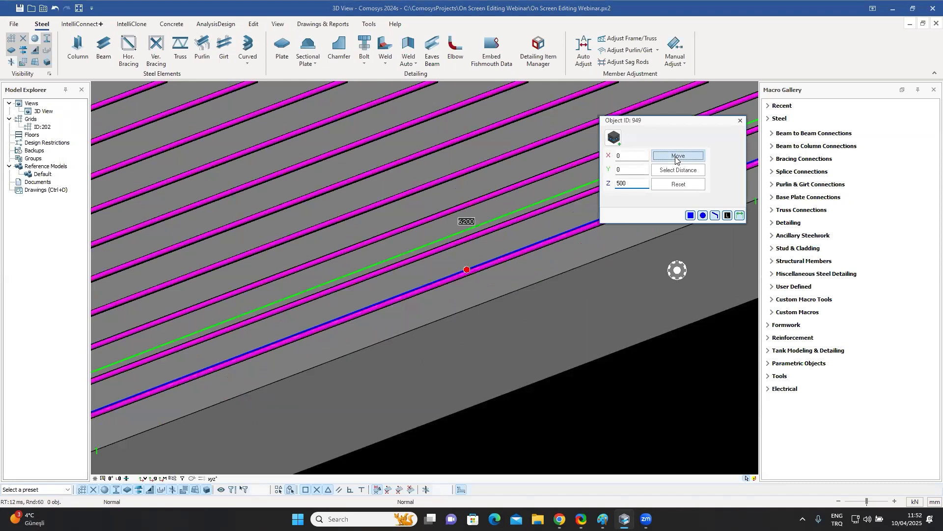
{"action": "left_click", "coordinate": [740, 121]}
Undo the reinforcement bar bend.
{"action": "scroll", "coordinate": [546, 364], "scroll_direction": "up", "scroll_amount": 2}
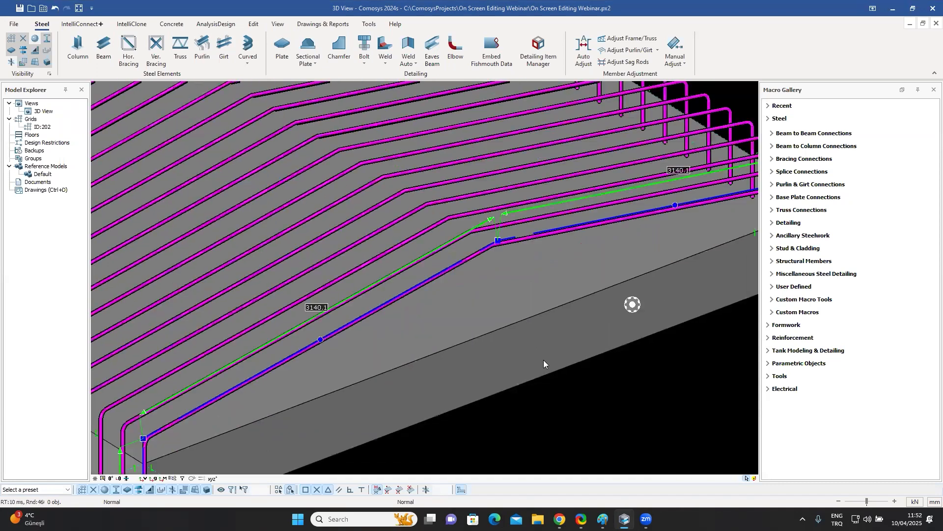
{"action": "scroll", "coordinate": [530, 333], "scroll_direction": "down", "scroll_amount": 3}
{"action": "scroll", "coordinate": [547, 288], "scroll_direction": "down", "scroll_amount": 1}
{"action": "scroll", "coordinate": [683, 267], "scroll_direction": "up", "scroll_amount": 3}
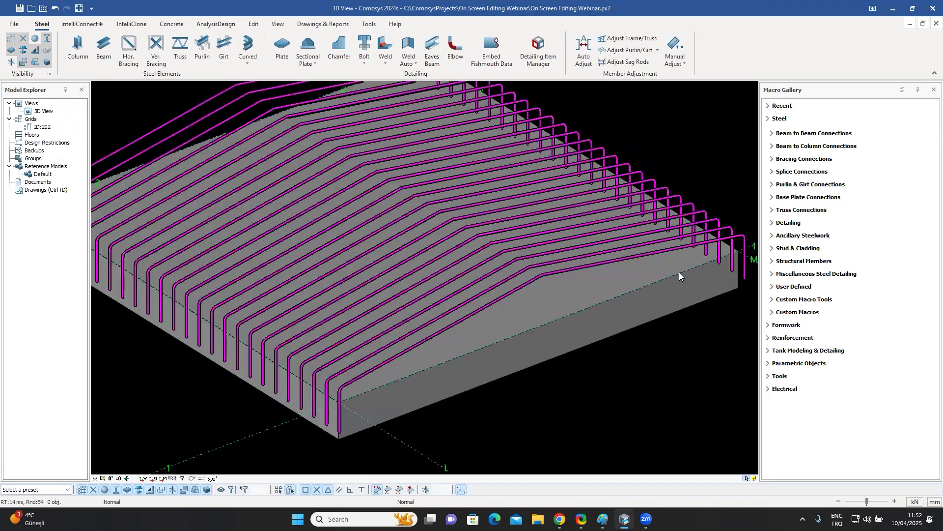
{"action": "key", "text": "ctrl+z"}
Set the slab's length to 6500 mm, extending it equally at both ends.
{"action": "middle_click_drag", "start_coordinate": [603, 339], "coordinate": [574, 302]}
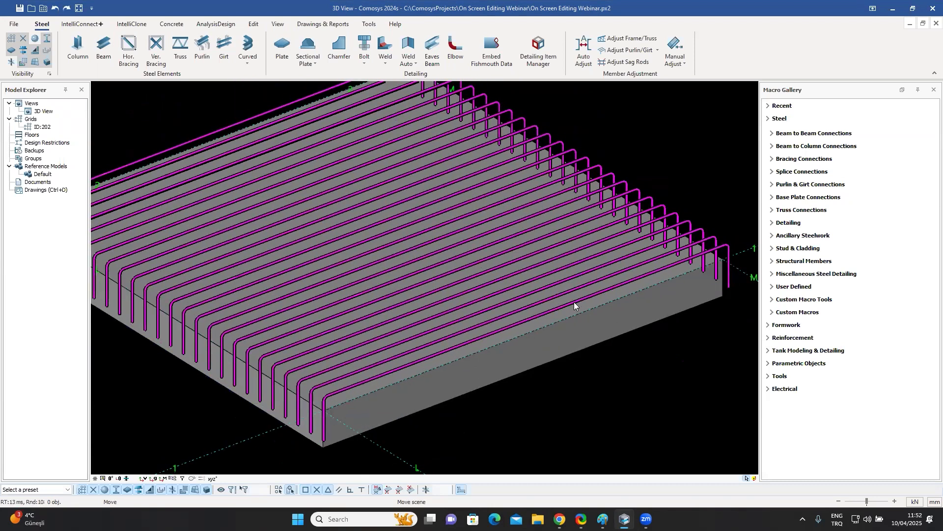
{"action": "left_click", "coordinate": [573, 302]}
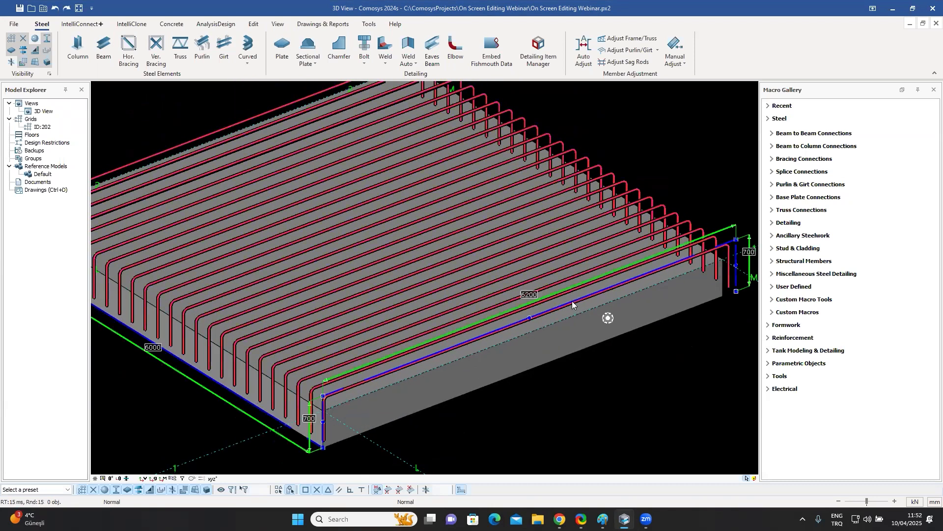
{"action": "left_click", "coordinate": [529, 295]}
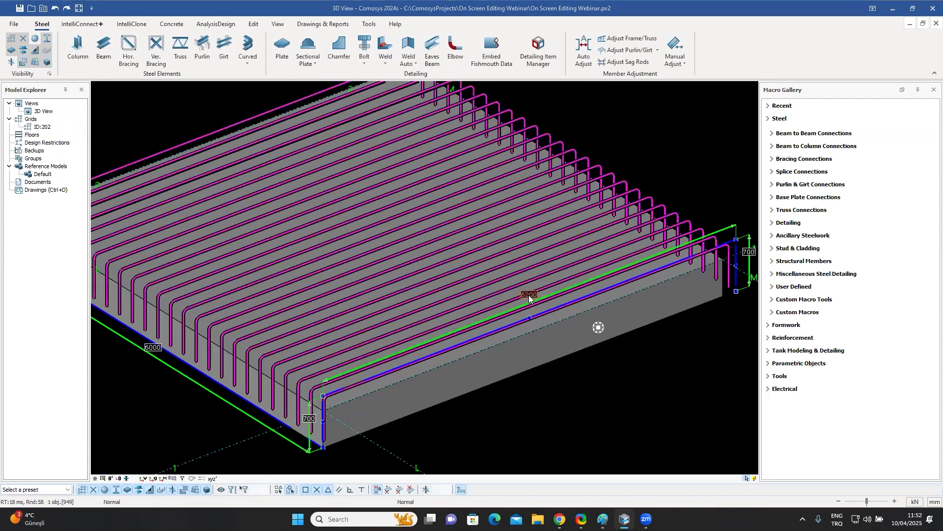
{"action": "double_click", "coordinate": [653, 142]}
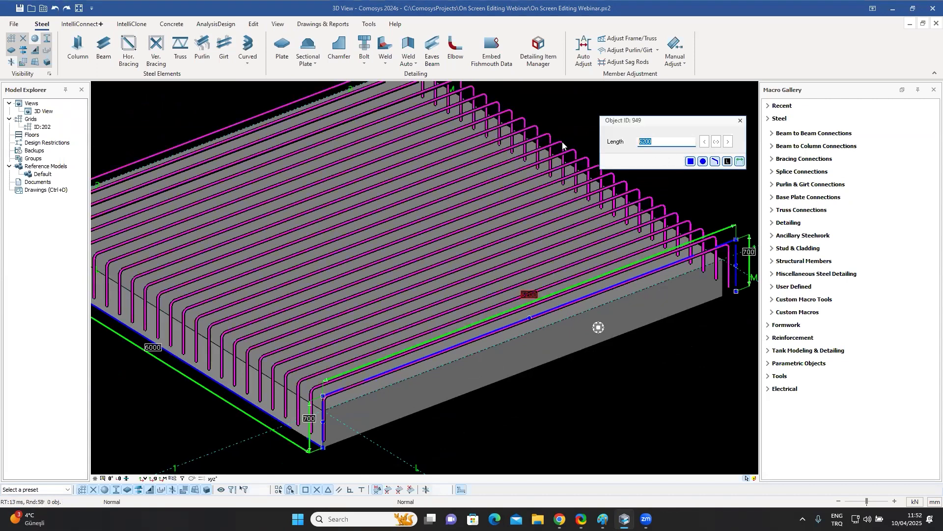
{"action": "type", "text": "65"}
{"action": "left_click", "coordinate": [717, 142]}
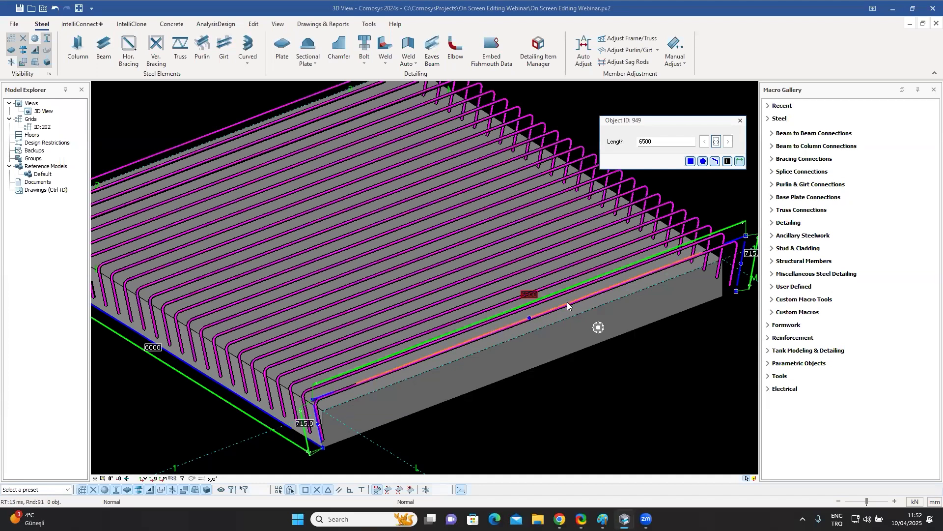
{"action": "left_click", "coordinate": [740, 121]}
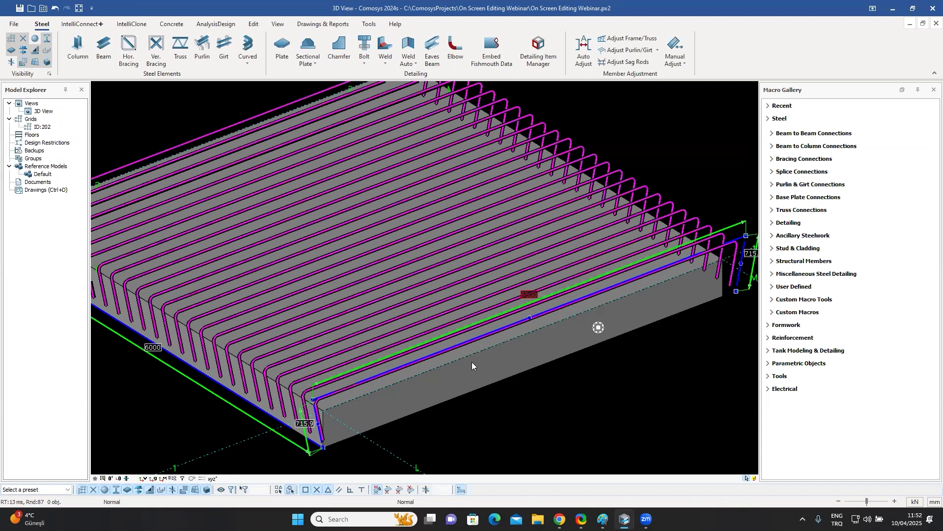
Navigate to the beam end and set the length of the plate fitted there to 120 mm.
{"action": "scroll", "coordinate": [567, 396], "scroll_direction": "down", "scroll_amount": 5}
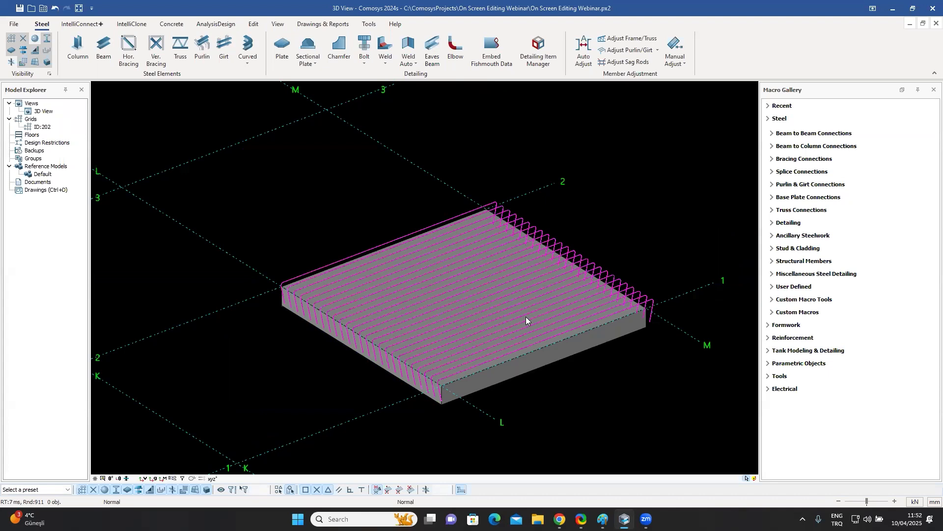
{"action": "scroll", "coordinate": [526, 317], "scroll_direction": "down", "scroll_amount": 10}
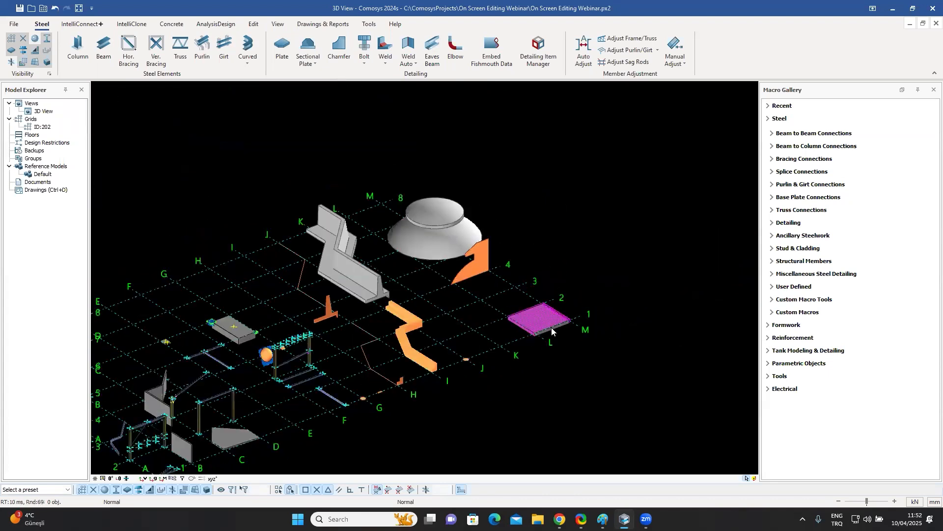
{"action": "scroll", "coordinate": [561, 343], "scroll_direction": "down", "scroll_amount": 3}
{"action": "scroll", "coordinate": [561, 343], "scroll_direction": "down", "scroll_amount": 2}
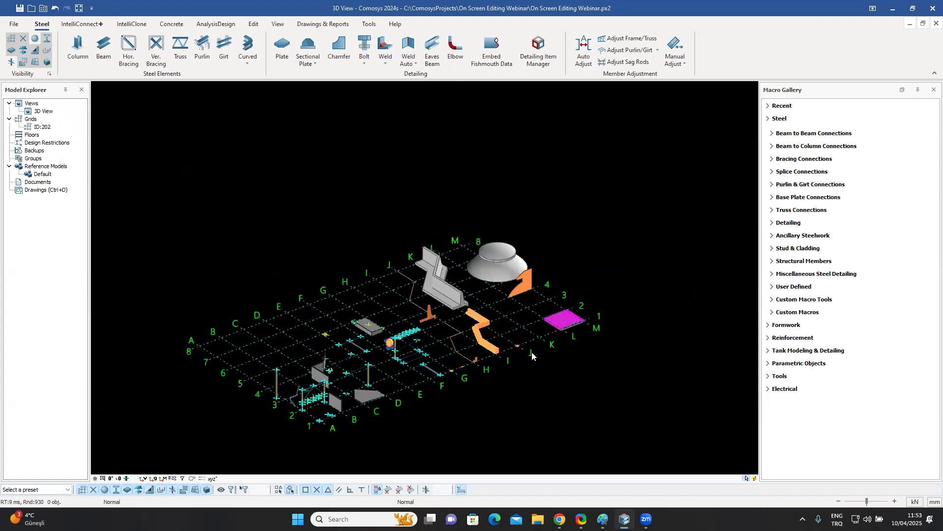
{"action": "middle_click_drag", "start_coordinate": [496, 383], "coordinate": [538, 351]}
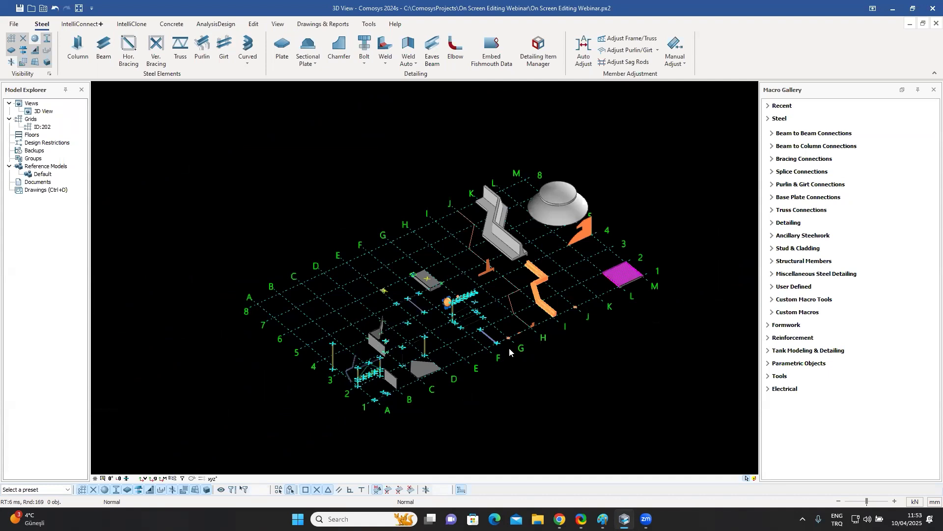
{"action": "scroll", "coordinate": [456, 331], "scroll_direction": "up", "scroll_amount": 10}
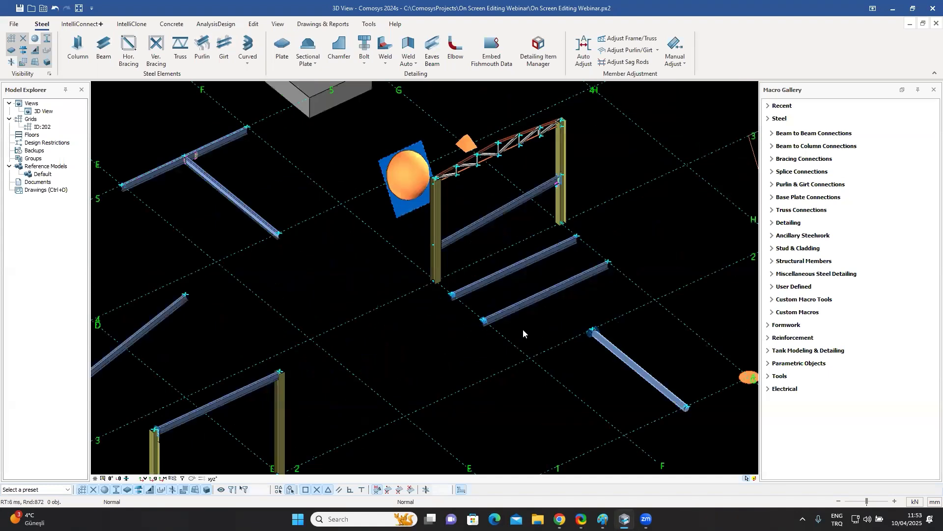
{"action": "scroll", "coordinate": [481, 322], "scroll_direction": "up", "scroll_amount": 10}
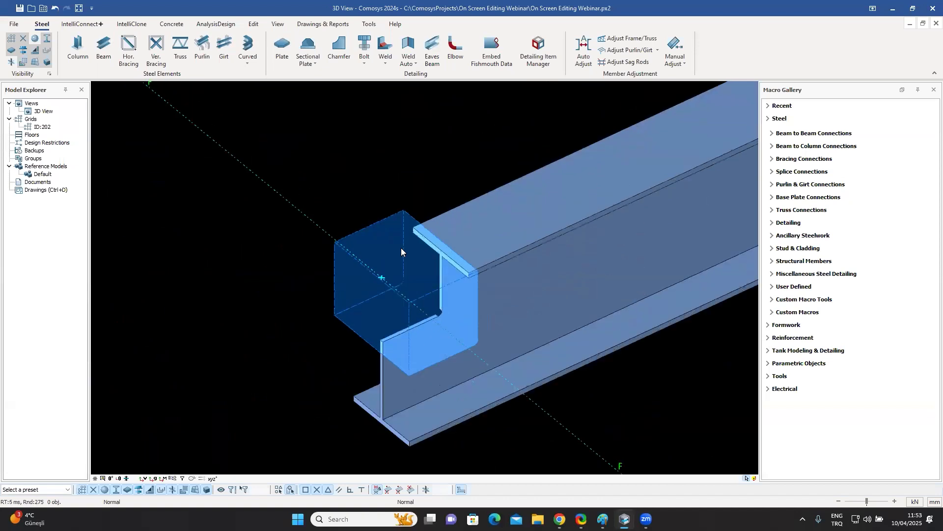
{"action": "middle_click_drag", "start_coordinate": [426, 251], "coordinate": [417, 225]}
{"action": "left_click", "coordinate": [359, 166]}
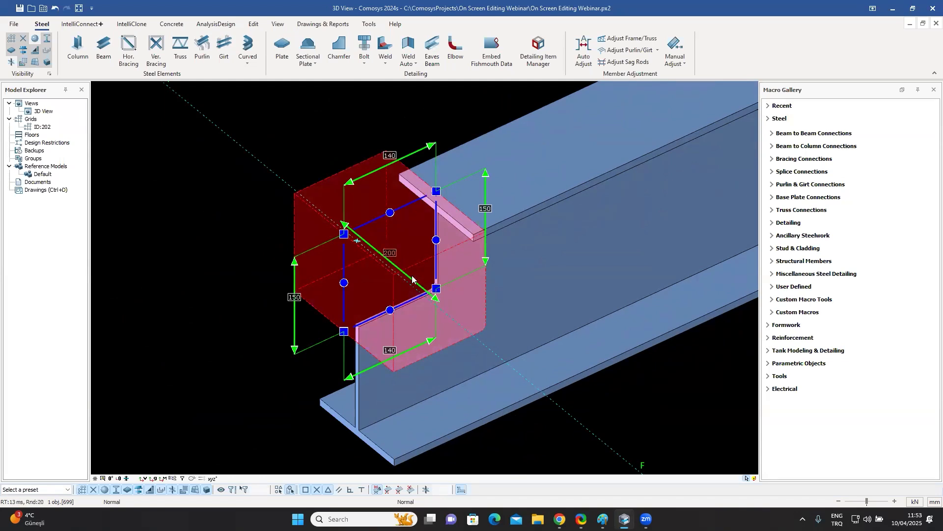
{"action": "left_click", "coordinate": [389, 253]}
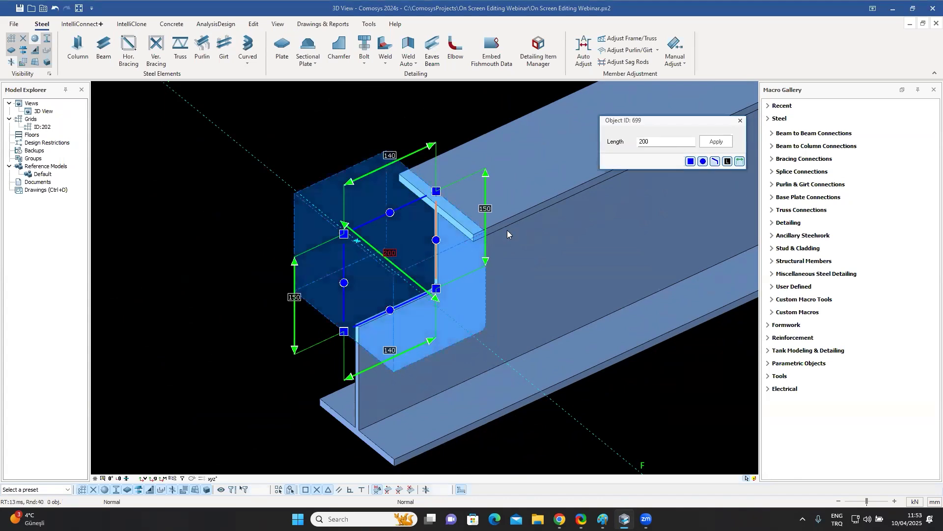
{"action": "left_click_drag", "start_coordinate": [643, 142], "coordinate": [618, 141]}
{"action": "type", "text": "1"}
{"action": "key", "text": "BackSpace"}
{"action": "left_click", "coordinate": [716, 142]}
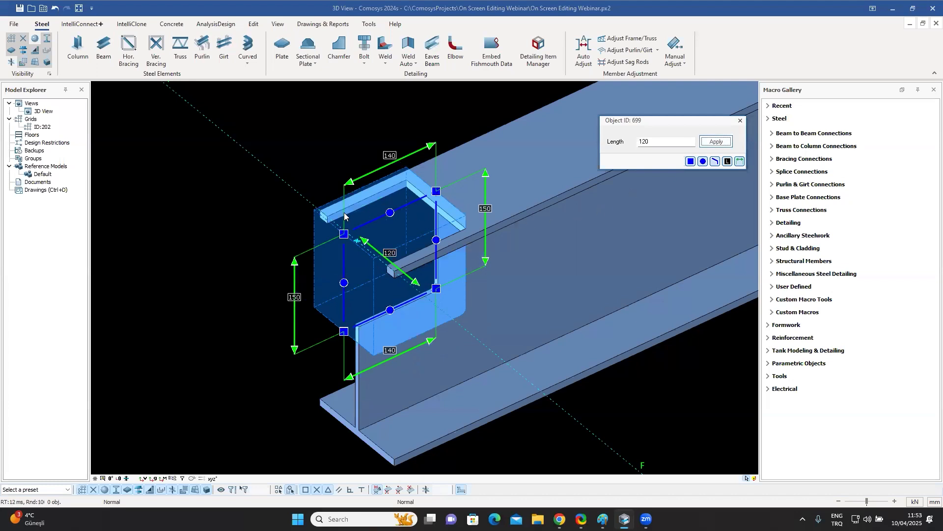
{"action": "left_click", "coordinate": [740, 121]}
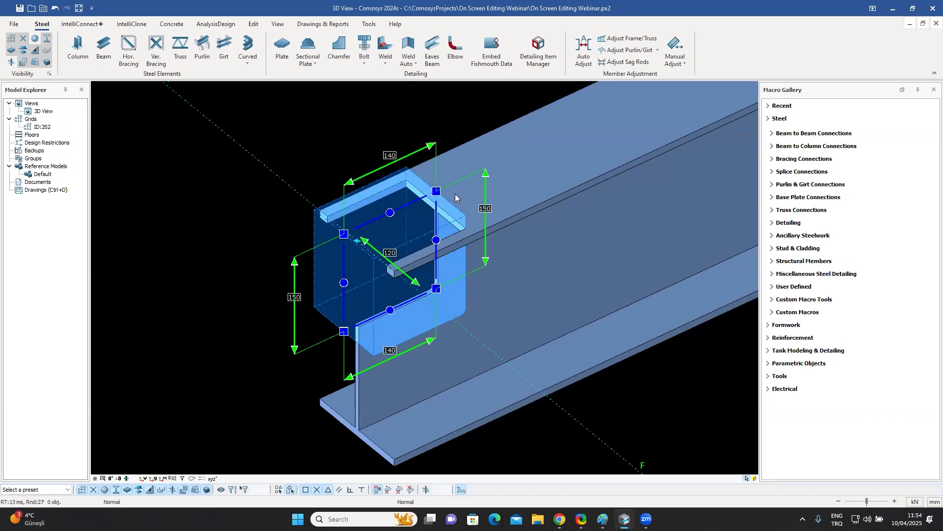
Inspect the resized end plate on the beam from closer and wider views.
{"action": "scroll", "coordinate": [475, 266], "scroll_direction": "down", "scroll_amount": 5}
{"action": "middle_click_drag", "start_coordinate": [475, 266], "coordinate": [504, 318]}
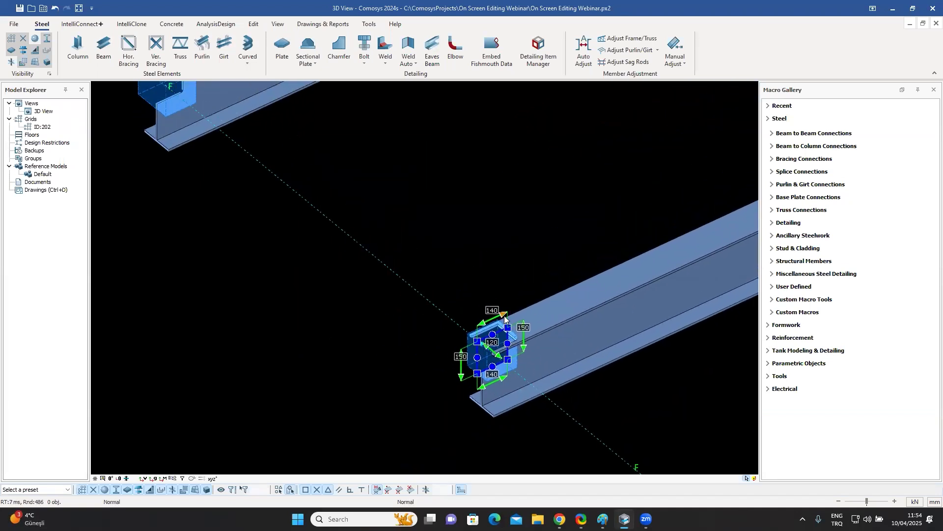
{"action": "scroll", "coordinate": [504, 324], "scroll_direction": "up", "scroll_amount": 2}
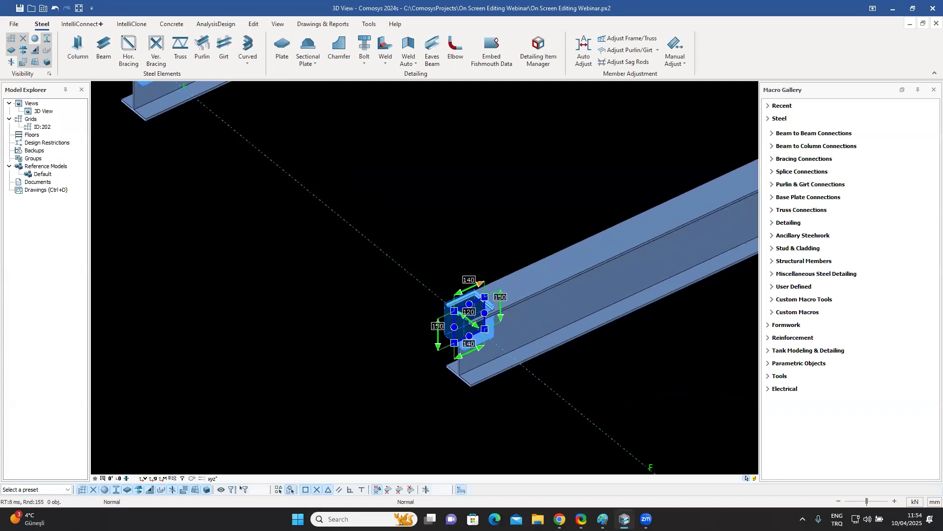
{"action": "scroll", "coordinate": [505, 335], "scroll_direction": "up", "scroll_amount": 2}
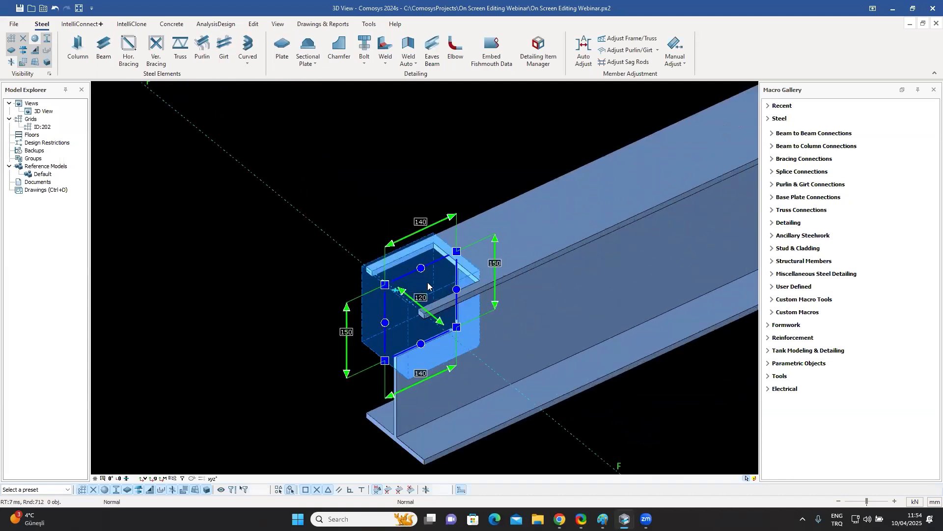
{"action": "left_click", "coordinate": [422, 282]}
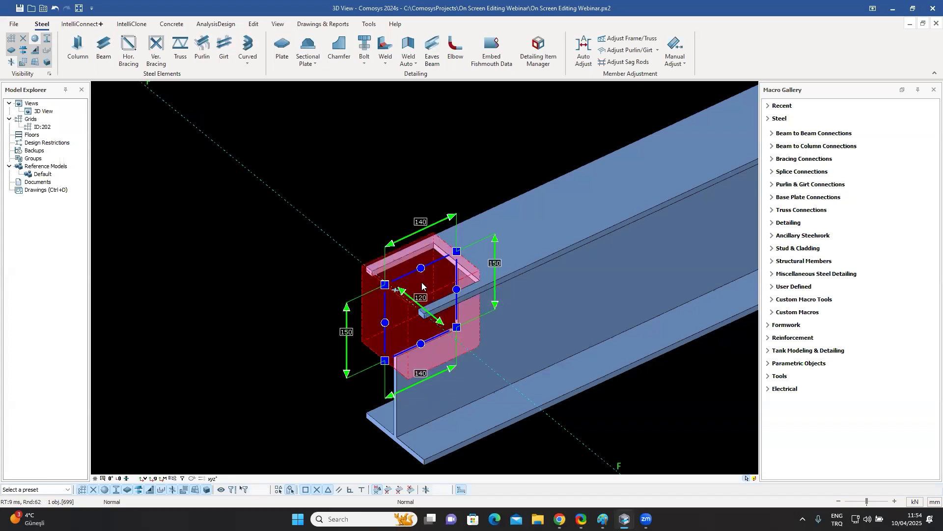
{"action": "middle_click_drag", "start_coordinate": [428, 282], "coordinate": [461, 289]}
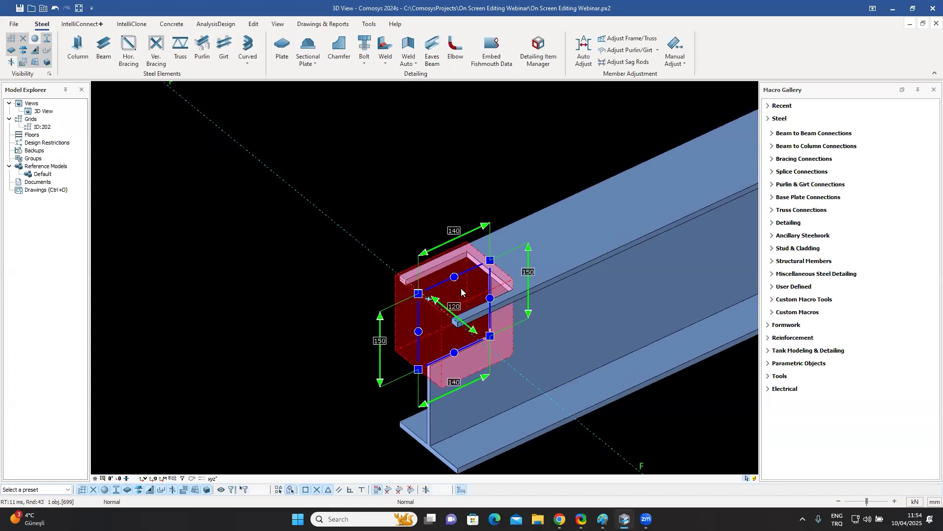
{"action": "scroll", "coordinate": [460, 288], "scroll_direction": "down", "scroll_amount": 5}
{"action": "scroll", "coordinate": [386, 259], "scroll_direction": "up", "scroll_amount": 5}
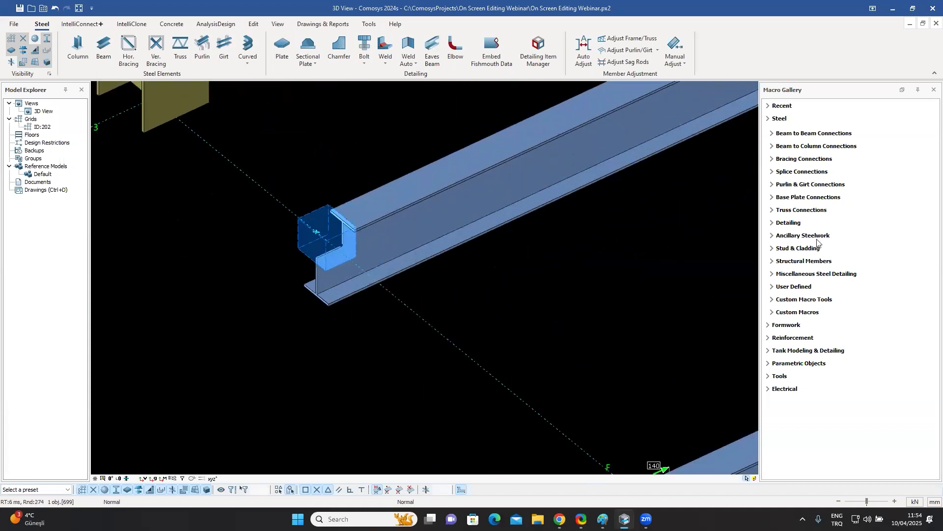
Set the top-edge dimension of the end plate at the beam end to 150 mm.
{"action": "left_click", "coordinate": [789, 224]}
{"action": "scroll", "coordinate": [810, 294], "scroll_direction": "down", "scroll_amount": 3}
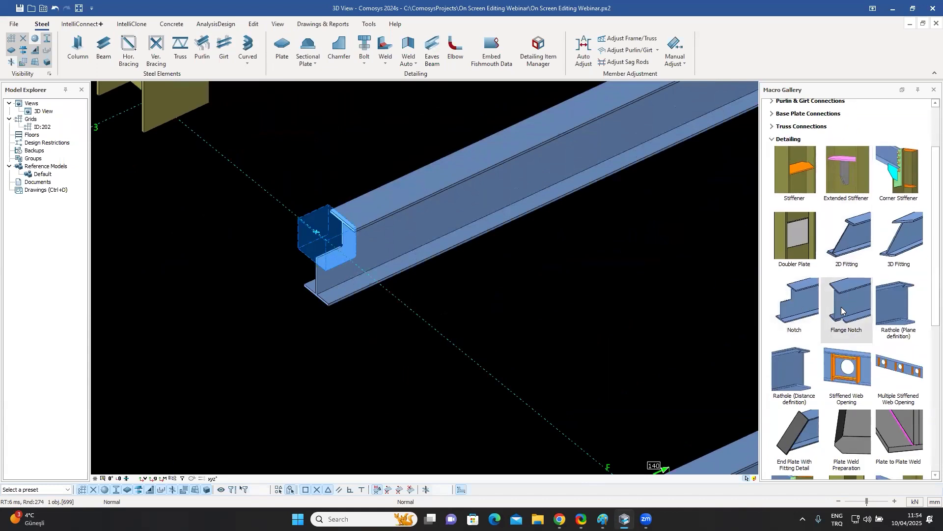
{"action": "middle_click_drag", "start_coordinate": [569, 299], "coordinate": [513, 299]}
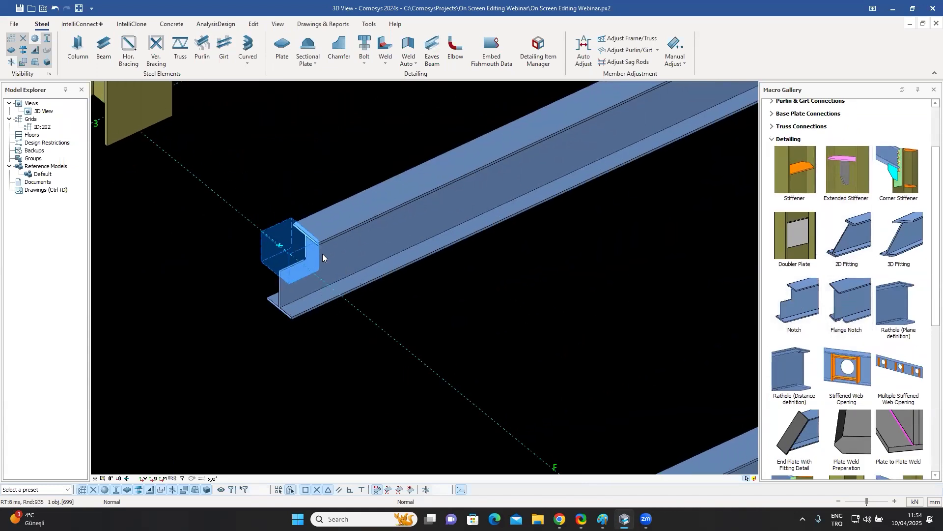
{"action": "scroll", "coordinate": [282, 231], "scroll_direction": "up", "scroll_amount": 2}
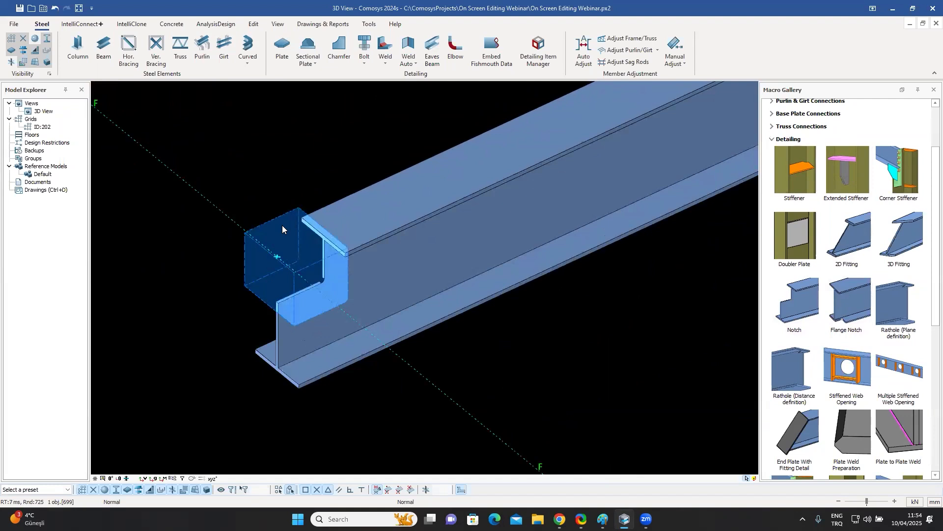
{"action": "left_click", "coordinate": [283, 227]}
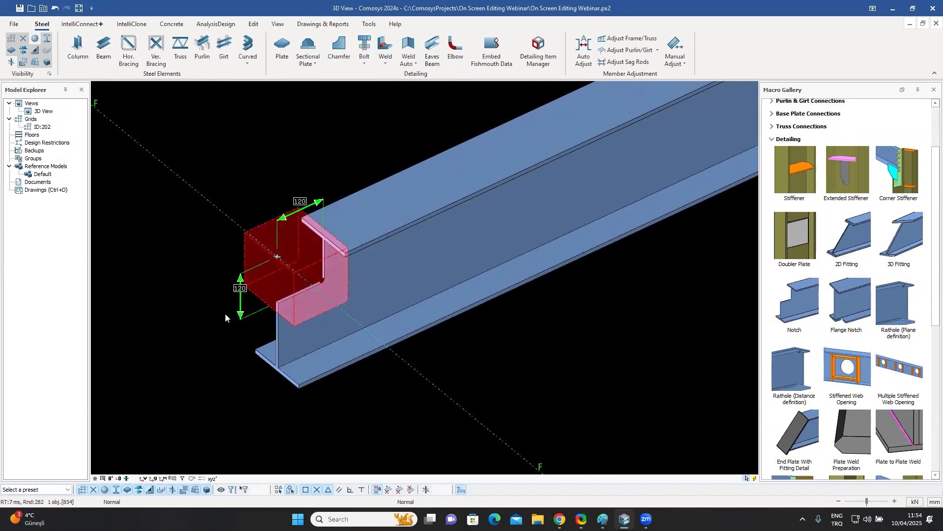
{"action": "left_click", "coordinate": [300, 201]}
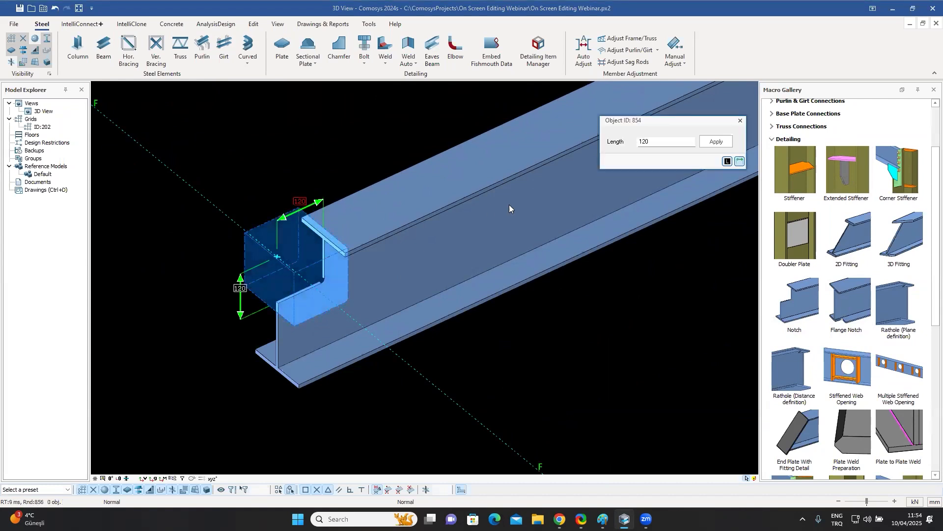
{"action": "left_click_drag", "start_coordinate": [649, 146], "coordinate": [599, 148]}
{"action": "type", "text": "150"}
{"action": "left_click", "coordinate": [717, 143]}
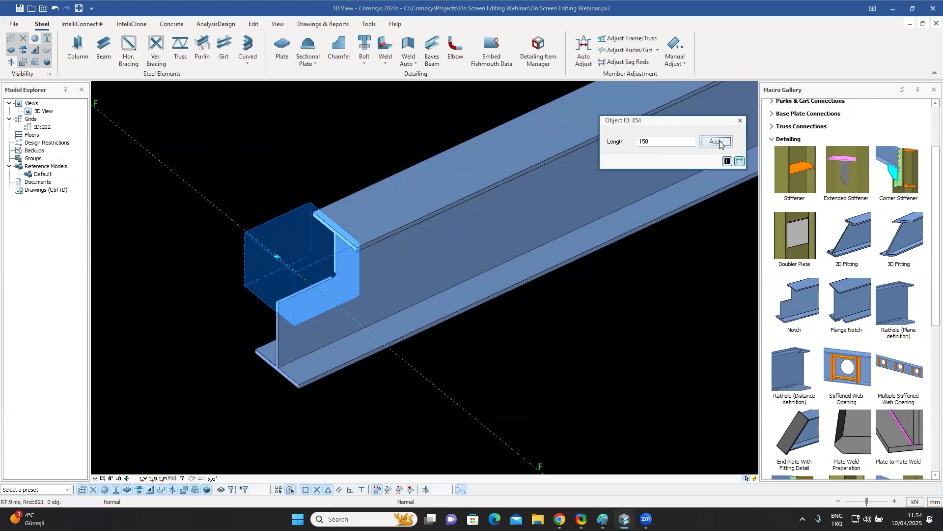
{"action": "left_click", "coordinate": [313, 224]}
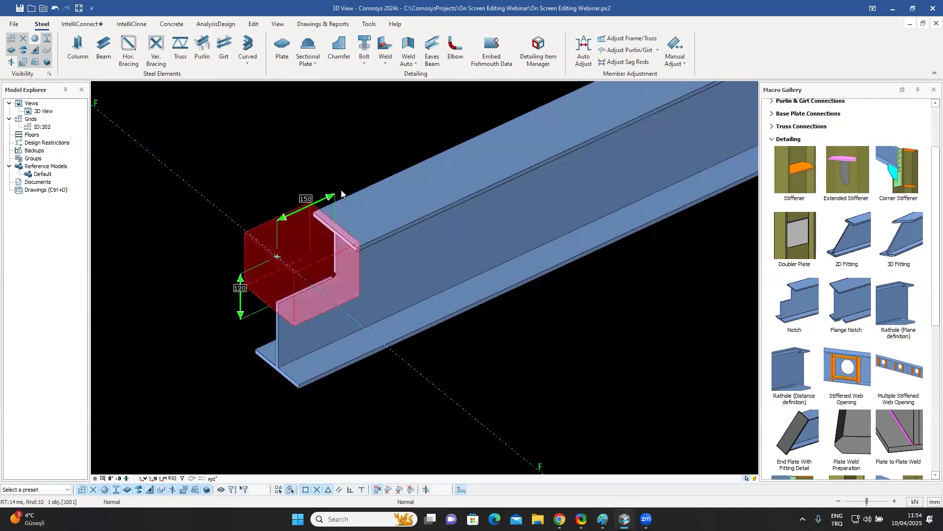
{"action": "key", "text": "Escape"}
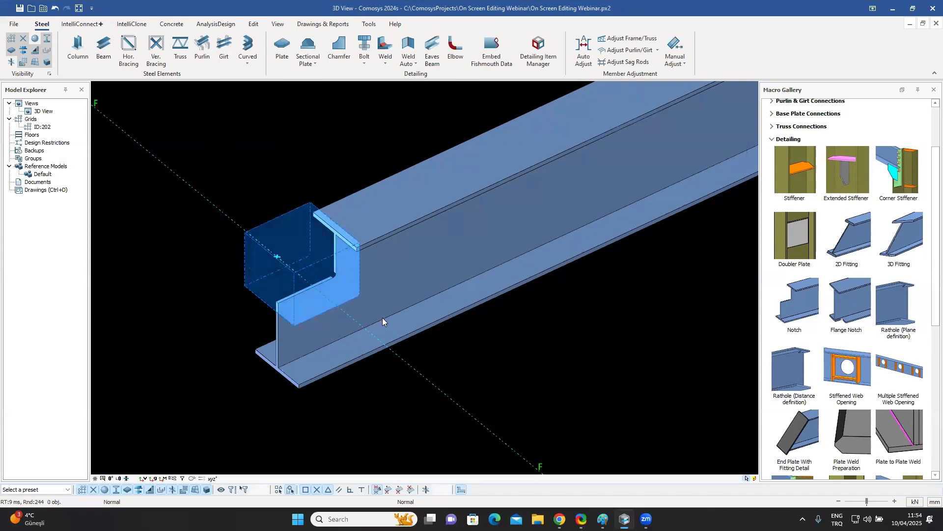
Navigate to the opposite beam end and inspect the dimensions of its small end plate.
{"action": "scroll", "coordinate": [382, 317], "scroll_direction": "down", "scroll_amount": 5}
{"action": "middle_click_drag", "start_coordinate": [737, 197], "coordinate": [518, 288]}
{"action": "middle_click_drag", "start_coordinate": [707, 196], "coordinate": [466, 295]}
{"action": "scroll", "coordinate": [573, 182], "scroll_direction": "up", "scroll_amount": 5}
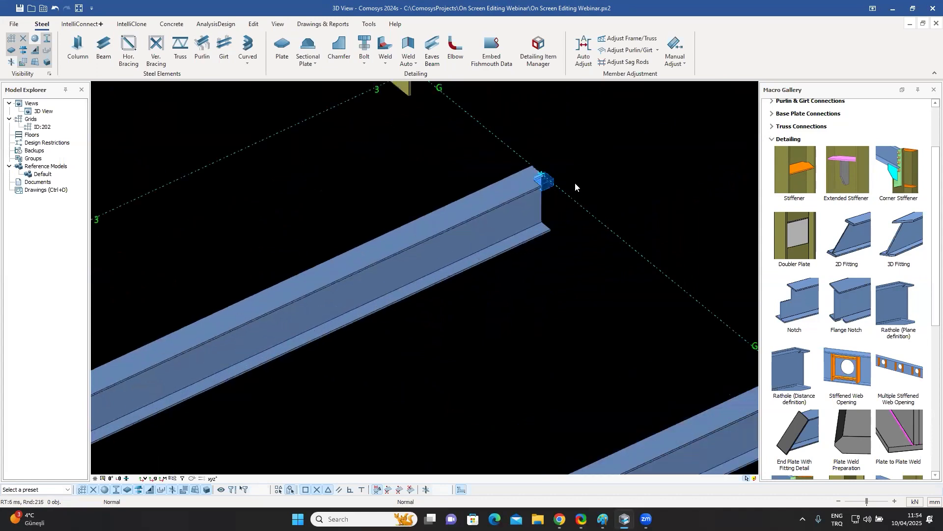
{"action": "left_click", "coordinate": [520, 176]}
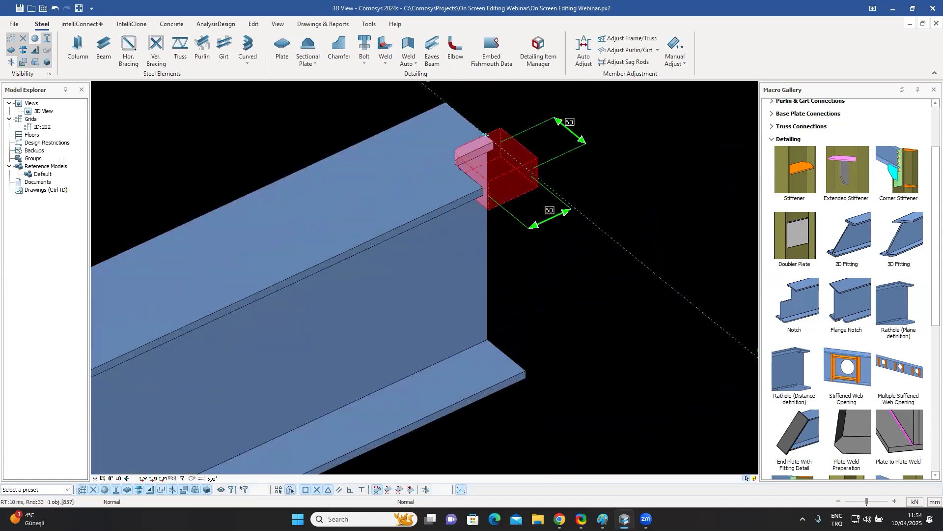
{"action": "scroll", "coordinate": [538, 287], "scroll_direction": "down", "scroll_amount": 10}
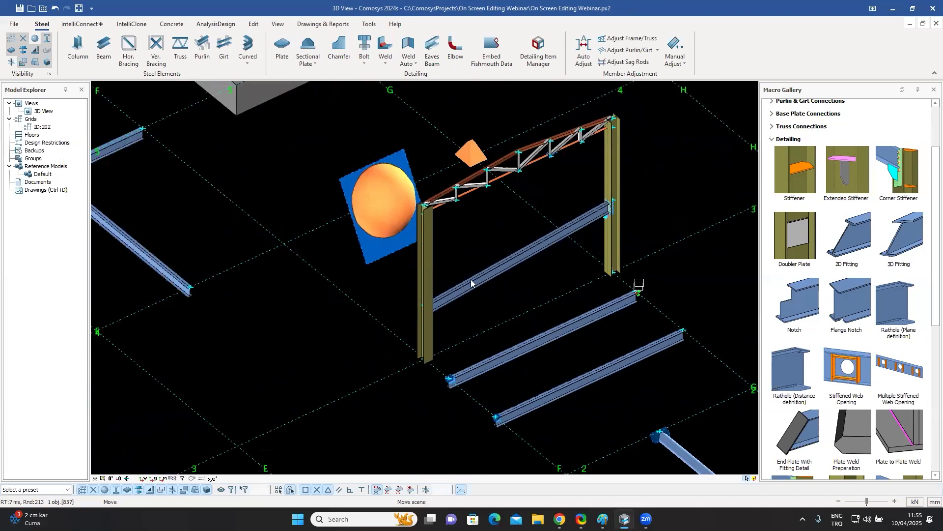
Open the properties of the spherical cut on the inclined plate and close them without changes.
{"action": "left_click", "coordinate": [379, 248]}
{"action": "middle_click_drag", "start_coordinate": [377, 252], "coordinate": [462, 234]}
{"action": "scroll", "coordinate": [462, 234], "scroll_direction": "up", "scroll_amount": 3}
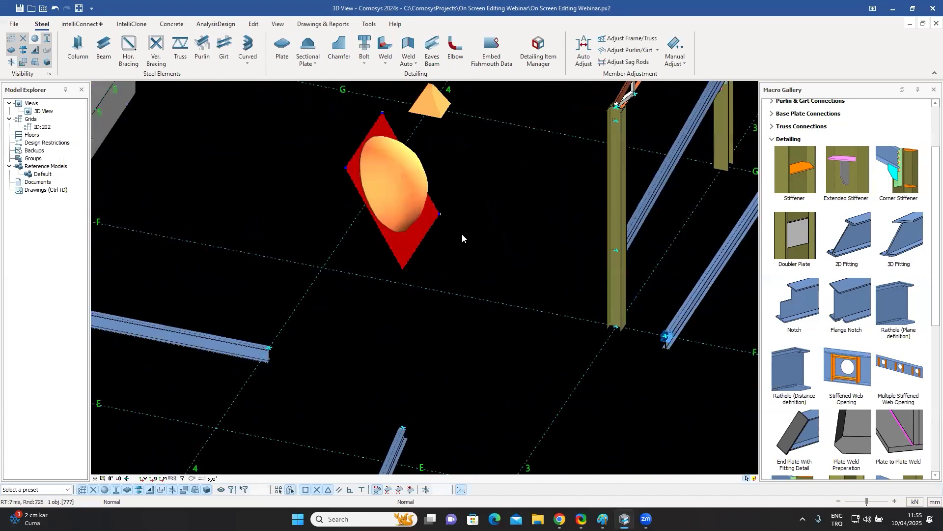
{"action": "middle_click_drag", "start_coordinate": [463, 229], "coordinate": [383, 275]}
{"action": "double_click", "coordinate": [383, 275]}
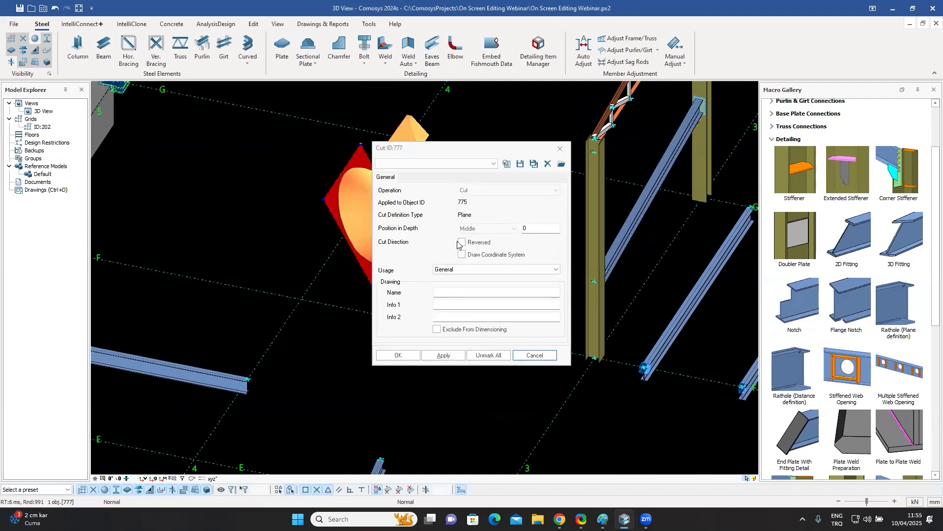
{"action": "left_click", "coordinate": [560, 152]}
{"action": "key", "text": "Escape"}
{"action": "middle_click_drag", "start_coordinate": [456, 248], "coordinate": [378, 224], "text": "shift"}
{"action": "left_click", "coordinate": [377, 226]}
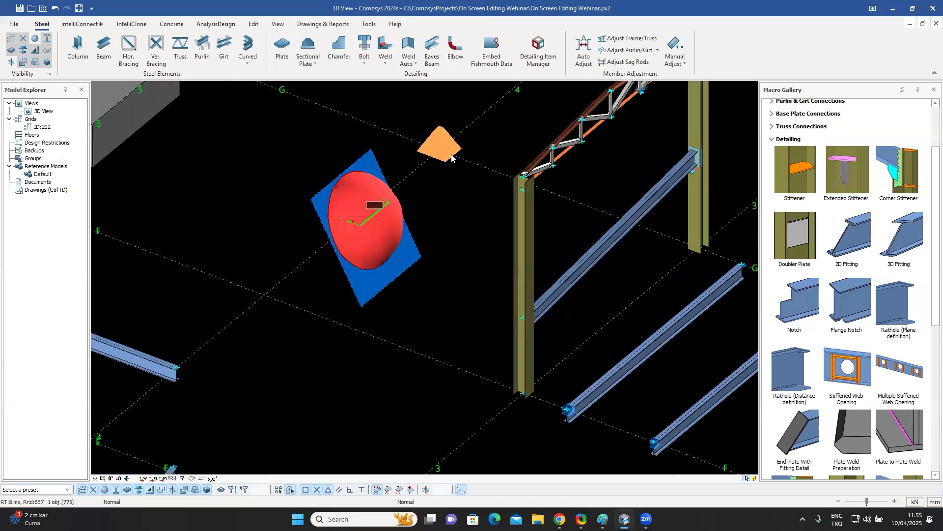
Select the inclined plate and examine its corner points from several viewing angles.
{"action": "key", "text": "ctrl+2"}
{"action": "key", "text": "ctrl+1"}
{"action": "key", "text": "ctrl+3"}
{"action": "key", "text": "ctrl+4"}
{"action": "key", "text": "ctrl+2"}
{"action": "key", "text": "ctrl+1"}
{"action": "key", "text": "ctrl+3"}
{"action": "key", "text": "ctrl+4"}
{"action": "scroll", "coordinate": [450, 141], "scroll_direction": "up", "scroll_amount": 3}
{"action": "key", "text": "Escape"}
{"action": "mouse_move", "coordinate": [525, 237]}
{"action": "middle_mouse_down"}
{"action": "mouse_move", "coordinate": [533, 233]}
{"action": "mouse_move", "coordinate": [522, 240]}
{"action": "middle_mouse_up"}
{"action": "left_click", "coordinate": [317, 213]}
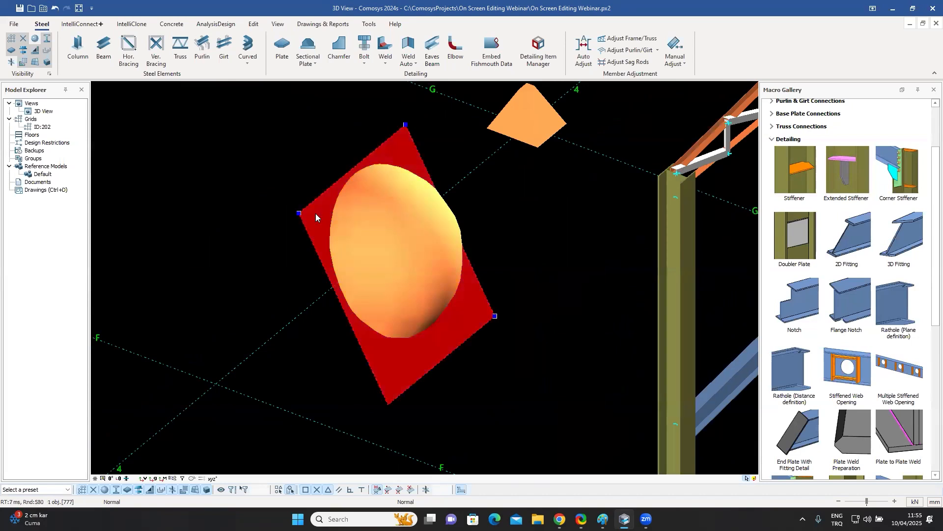
{"action": "left_click", "coordinate": [505, 240]}
{"action": "scroll", "coordinate": [506, 241], "scroll_direction": "down", "scroll_amount": 2}
{"action": "middle_click_drag", "start_coordinate": [505, 243], "coordinate": [471, 290], "text": "shift"}
{"action": "left_click", "coordinate": [472, 291]}
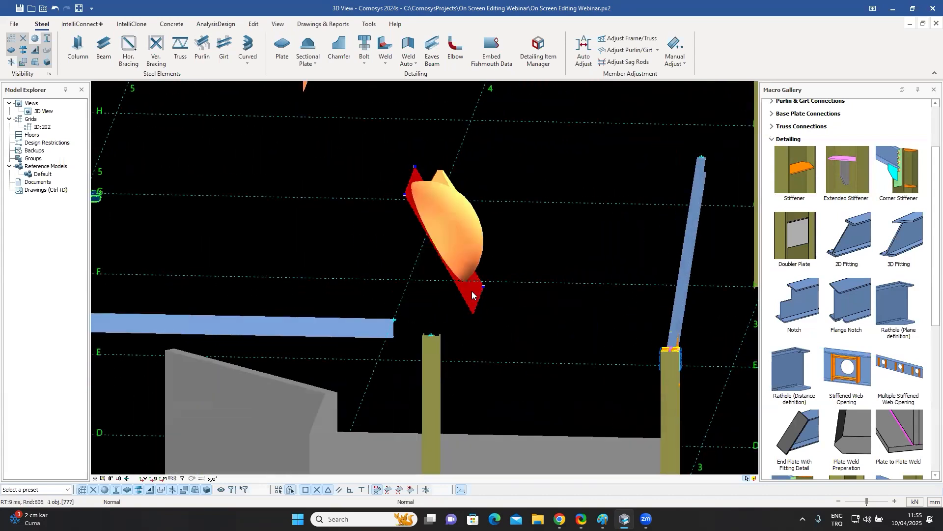
{"action": "mouse_move", "coordinate": [474, 296]}
{"action": "middle_mouse_down", "text": "shift"}
{"action": "mouse_move", "coordinate": [461, 302]}
{"action": "mouse_move", "coordinate": [489, 288]}
{"action": "middle_mouse_up", "text": "shift"}
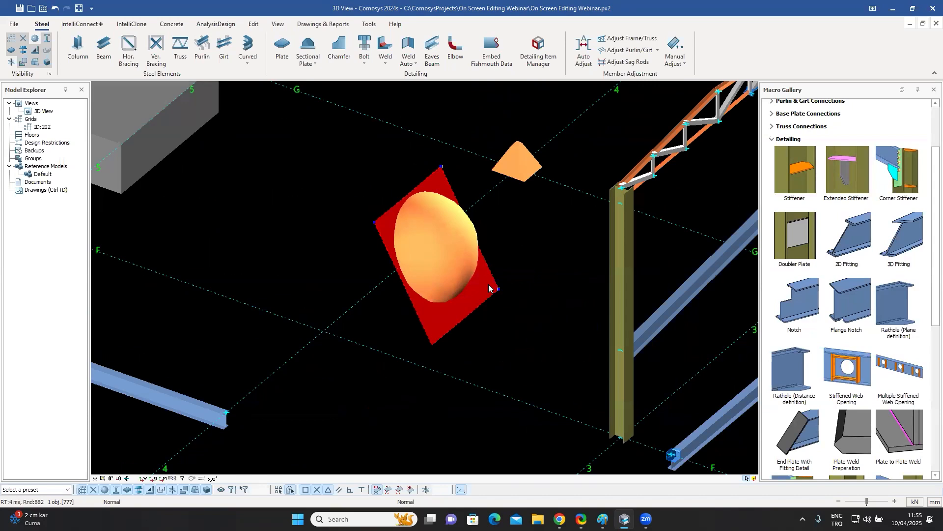
Expand the Parametric Objects and Parametric Cuts categories in the macro gallery.
{"action": "scroll", "coordinate": [474, 278], "scroll_direction": "down", "scroll_amount": 8}
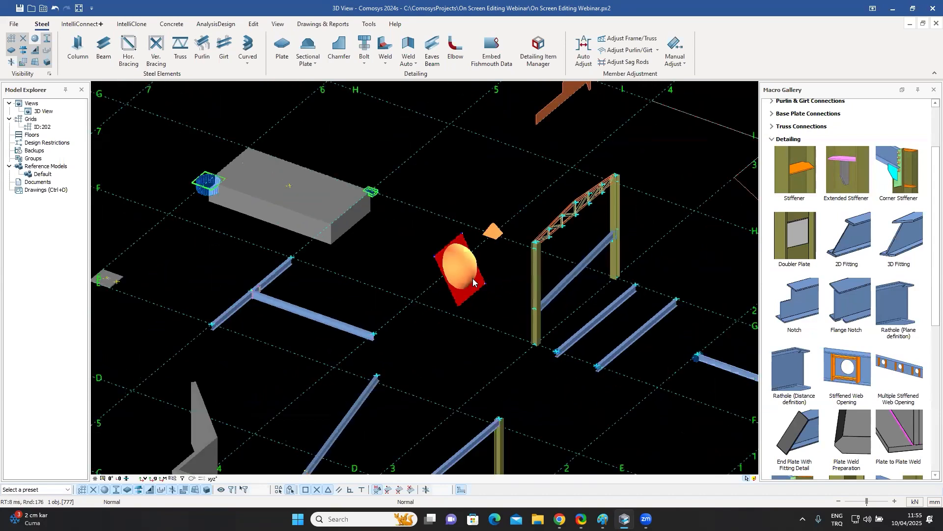
{"action": "scroll", "coordinate": [447, 254], "scroll_direction": "up", "scroll_amount": 6}
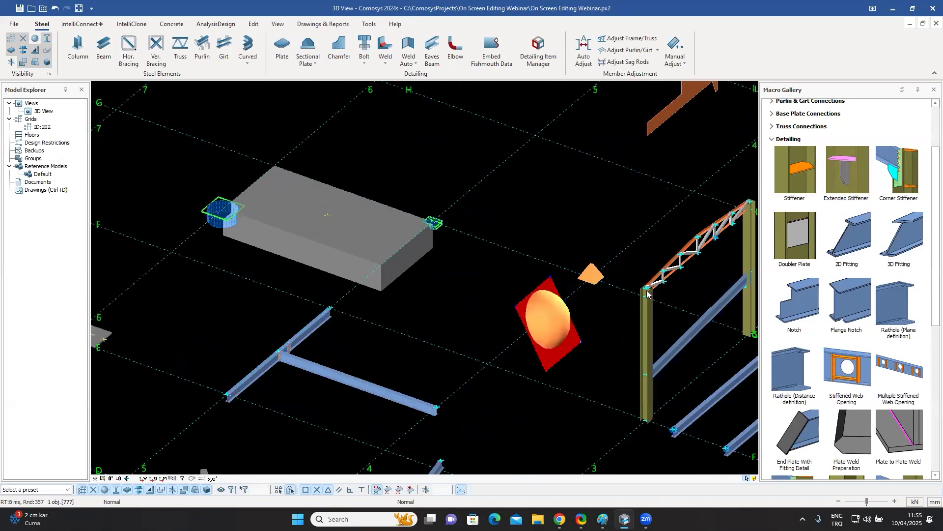
{"action": "scroll", "coordinate": [831, 452], "scroll_direction": "down", "scroll_amount": 6}
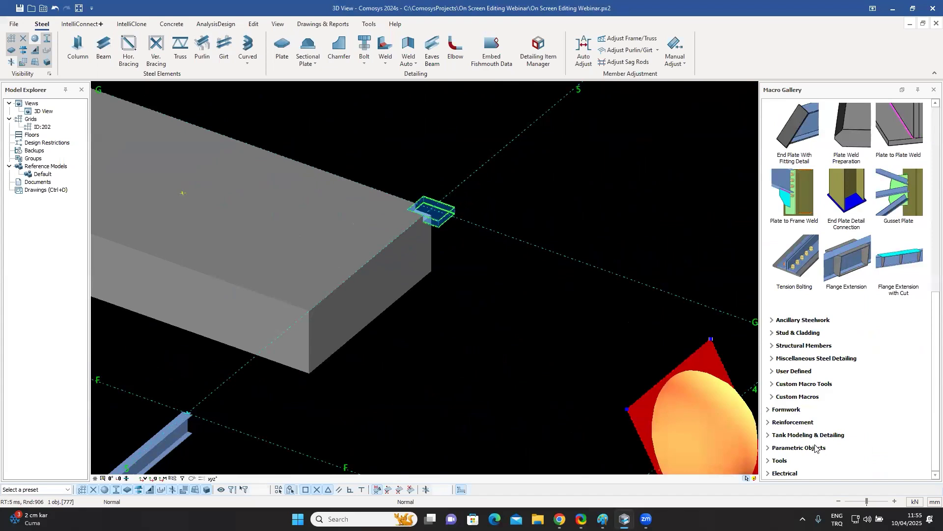
{"action": "left_click", "coordinate": [801, 447]}
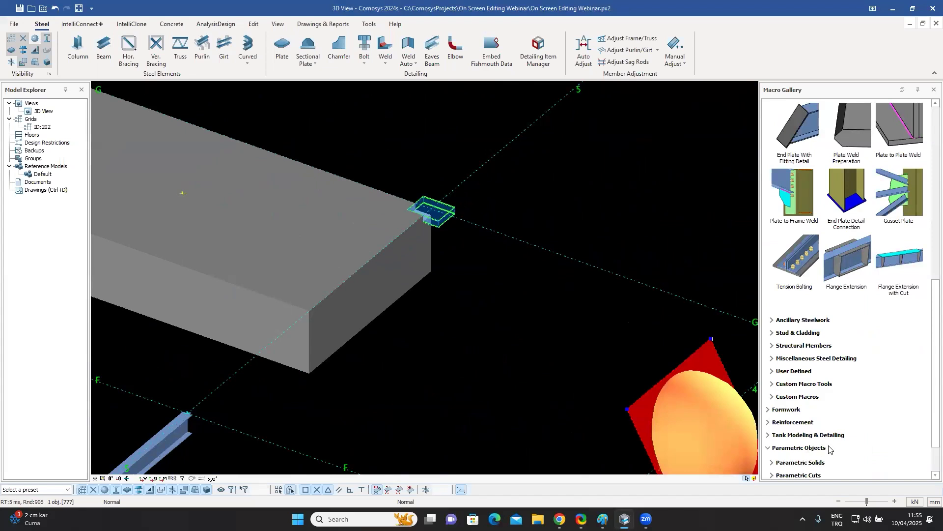
{"action": "left_click", "coordinate": [801, 422]}
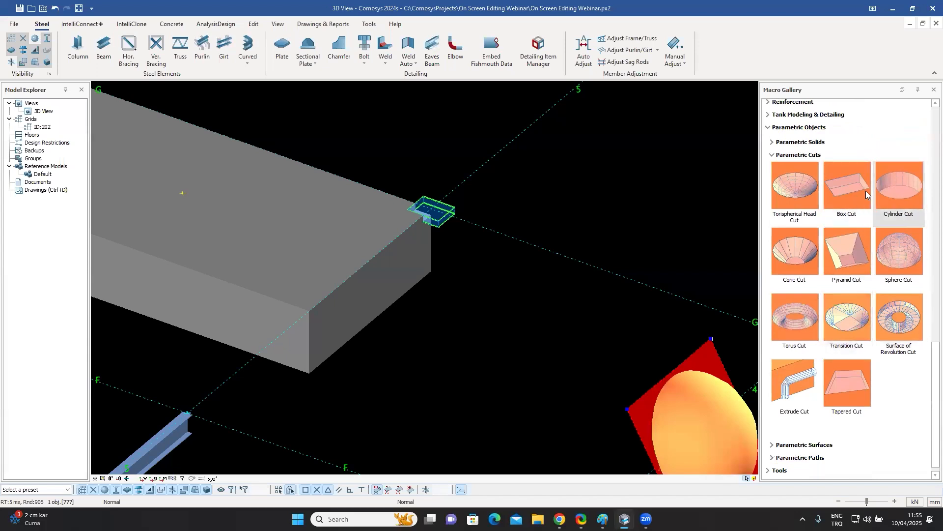
Select the box cut and the cylinder cut at the slab corner to inspect their dimensions.
{"action": "scroll", "coordinate": [464, 253], "scroll_direction": "up", "scroll_amount": 5}
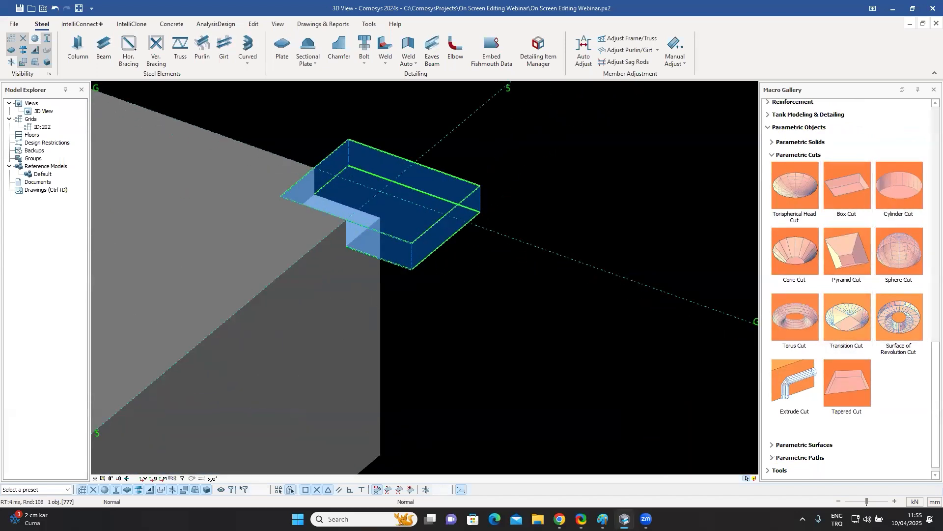
{"action": "left_click", "coordinate": [480, 233]}
{"action": "scroll", "coordinate": [308, 181], "scroll_direction": "up", "scroll_amount": 4}
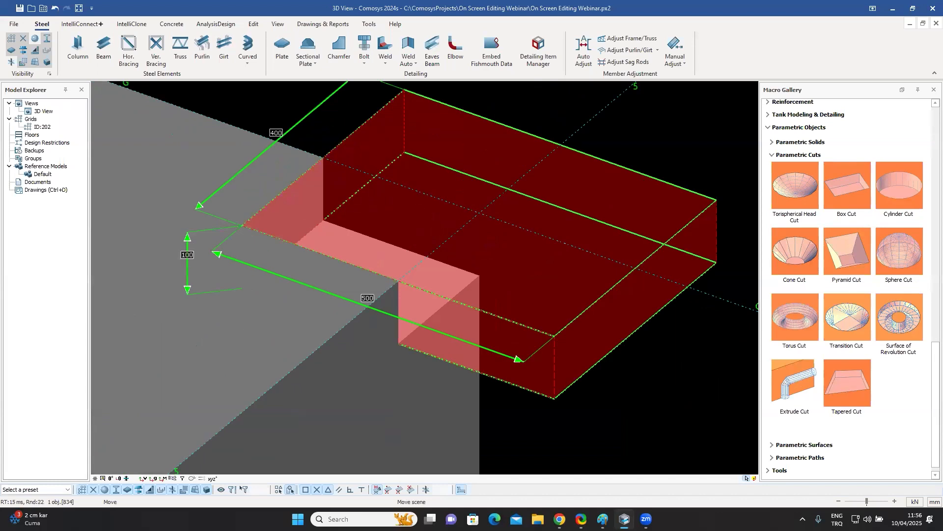
{"action": "middle_click_drag", "start_coordinate": [207, 121], "coordinate": [215, 127]}
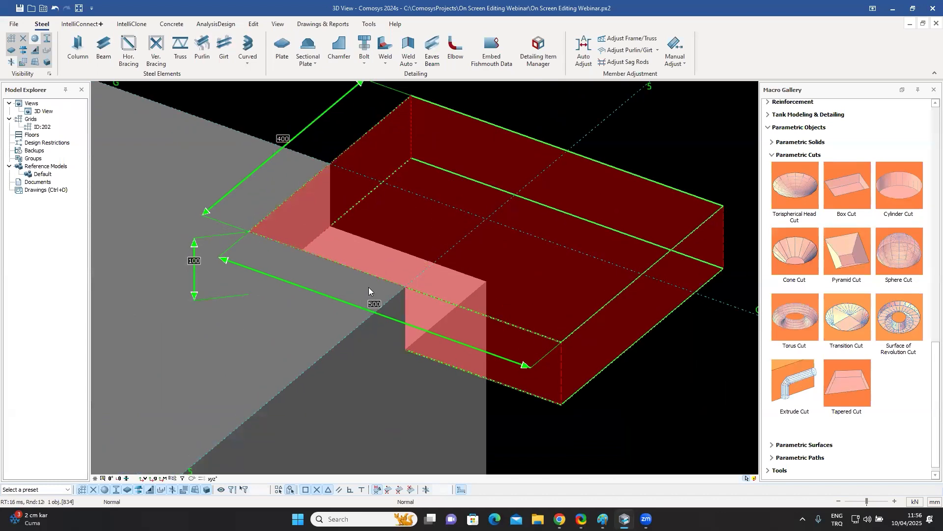
{"action": "scroll", "coordinate": [350, 254], "scroll_direction": "down", "scroll_amount": 8}
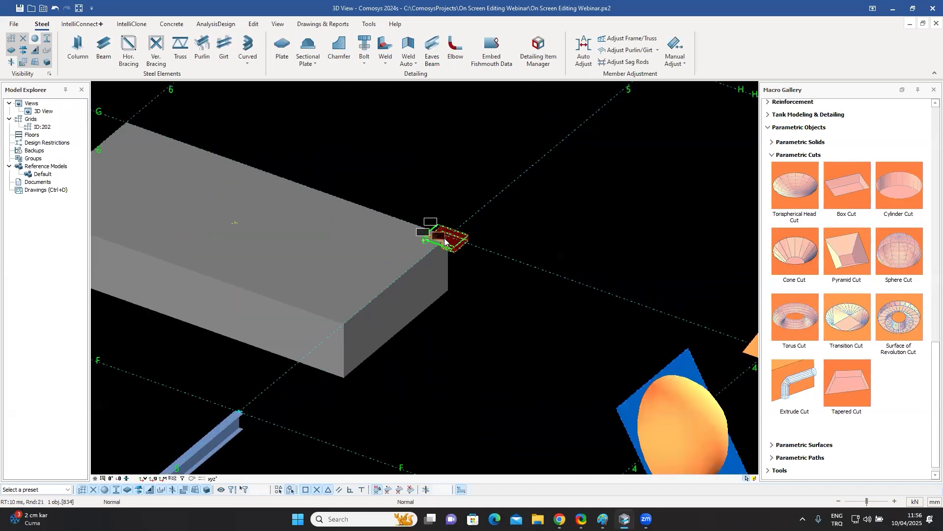
{"action": "scroll", "coordinate": [270, 217], "scroll_direction": "up", "scroll_amount": 3}
{"action": "left_click", "coordinate": [270, 219]}
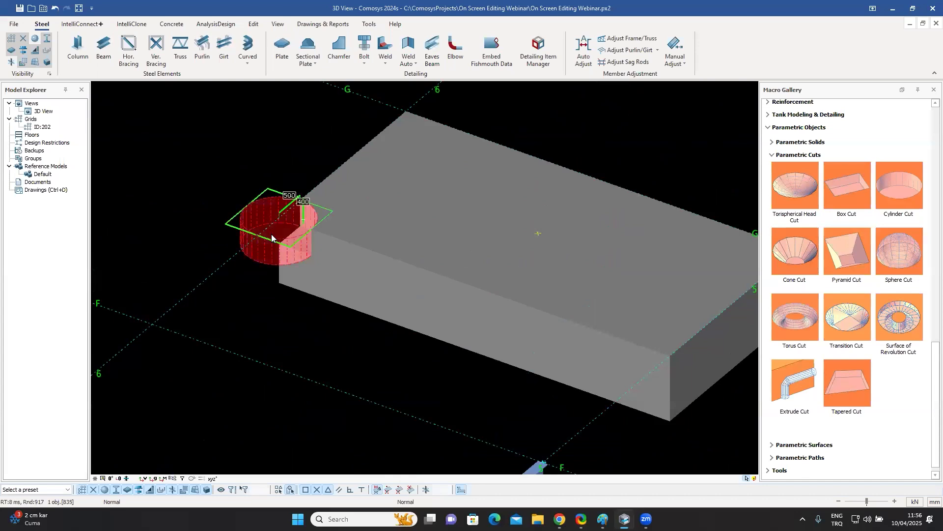
{"action": "scroll", "coordinate": [271, 233], "scroll_direction": "up", "scroll_amount": 4}
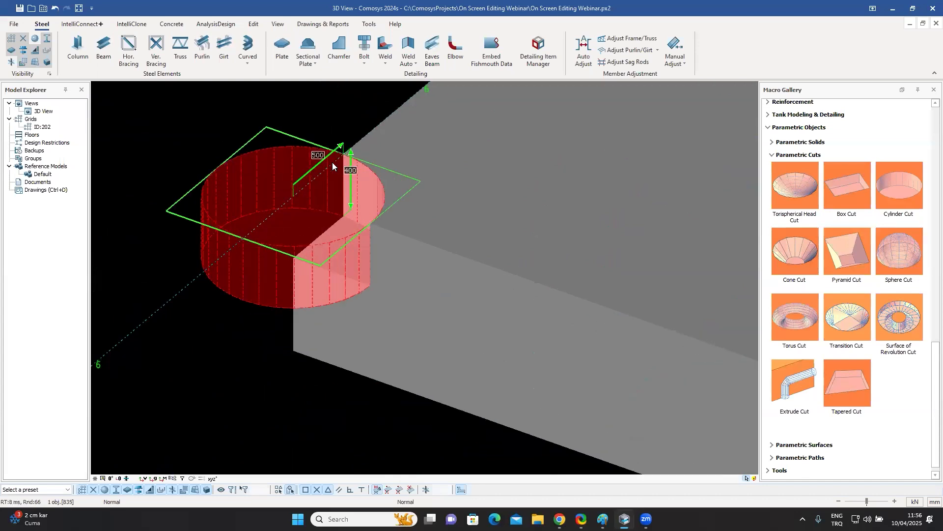
{"action": "scroll", "coordinate": [349, 196], "scroll_direction": "down", "scroll_amount": 10}
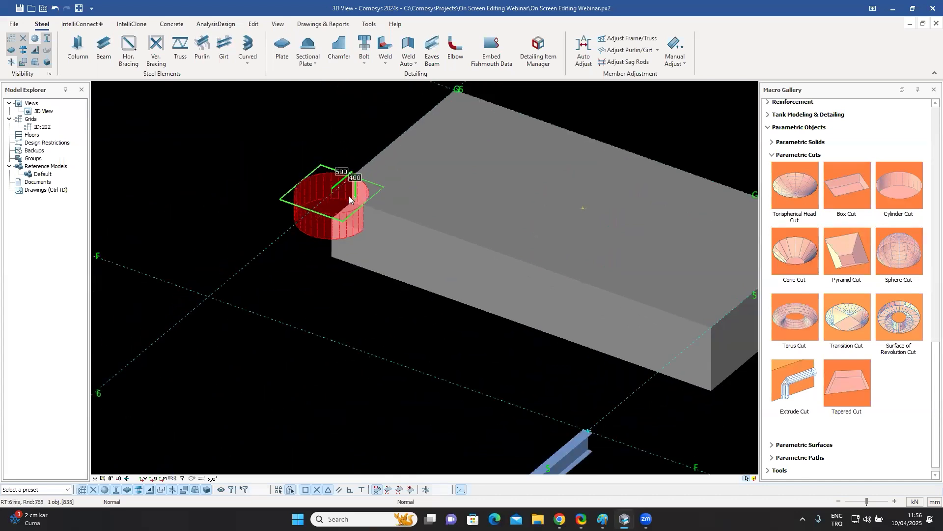
{"action": "middle_click_drag", "start_coordinate": [412, 243], "coordinate": [477, 319]}
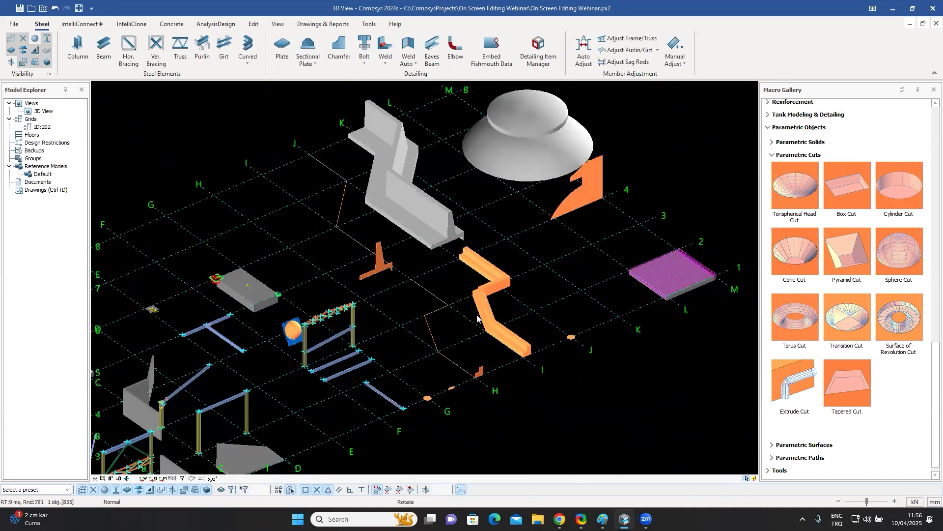
Expand the Parametric Surfaces and Parametric Paths categories in the macro gallery.
{"action": "scroll", "coordinate": [550, 348], "scroll_direction": "up", "scroll_amount": 6}
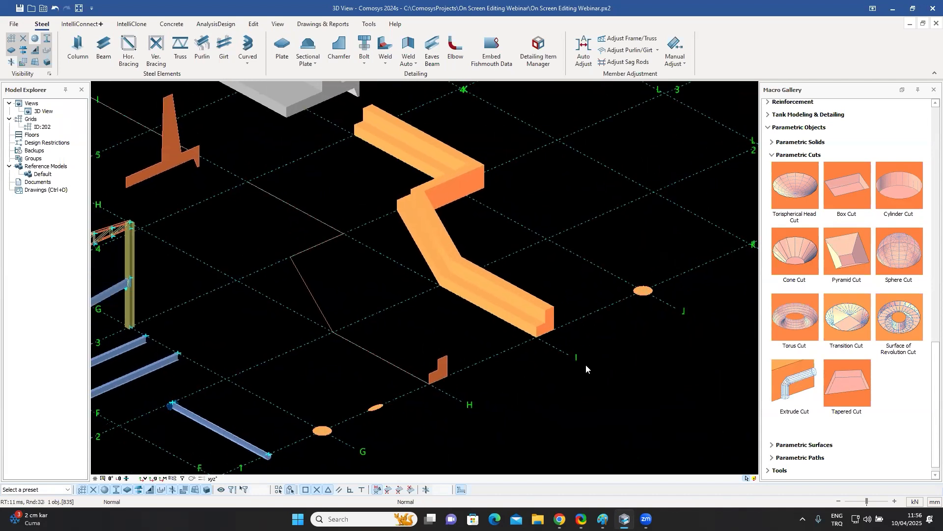
{"action": "scroll", "coordinate": [560, 343], "scroll_direction": "up", "scroll_amount": 5}
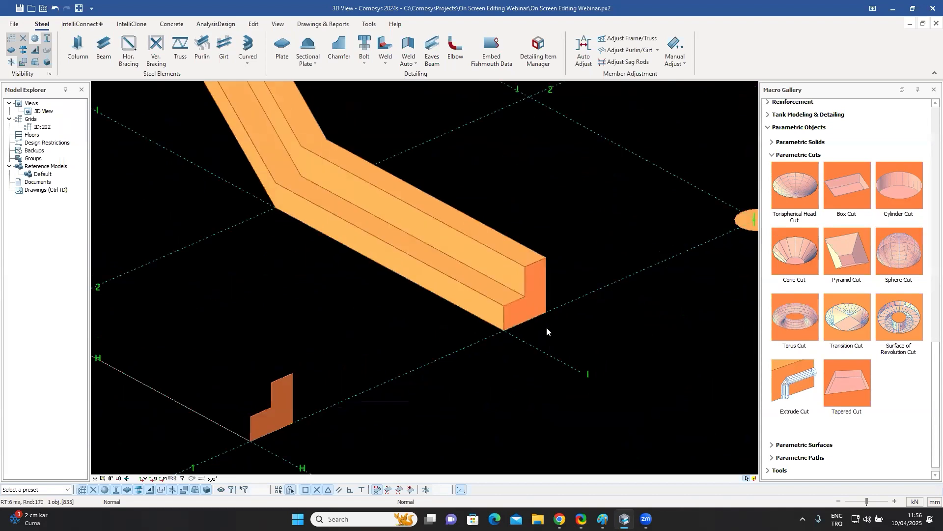
{"action": "scroll", "coordinate": [548, 325], "scroll_direction": "down", "scroll_amount": 6}
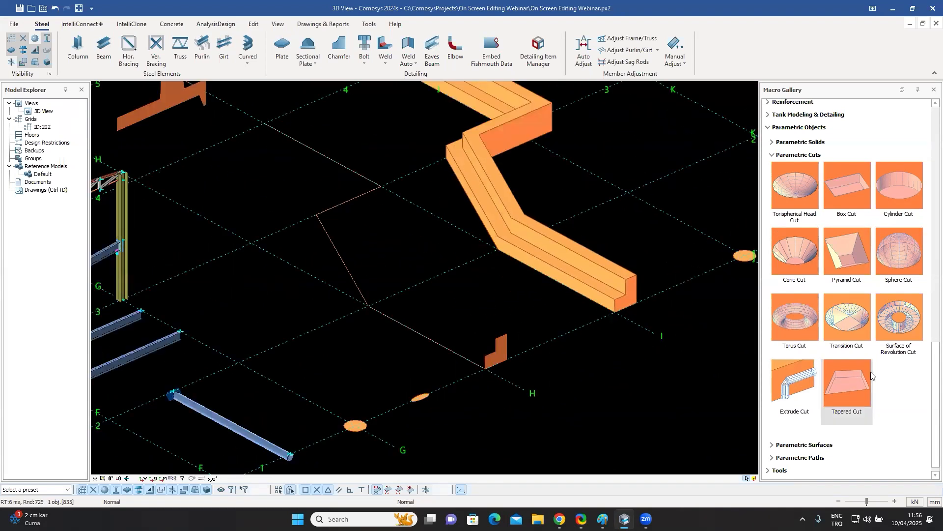
{"action": "left_click", "coordinate": [812, 435]}
{"action": "scroll", "coordinate": [855, 403], "scroll_direction": "down", "scroll_amount": 3}
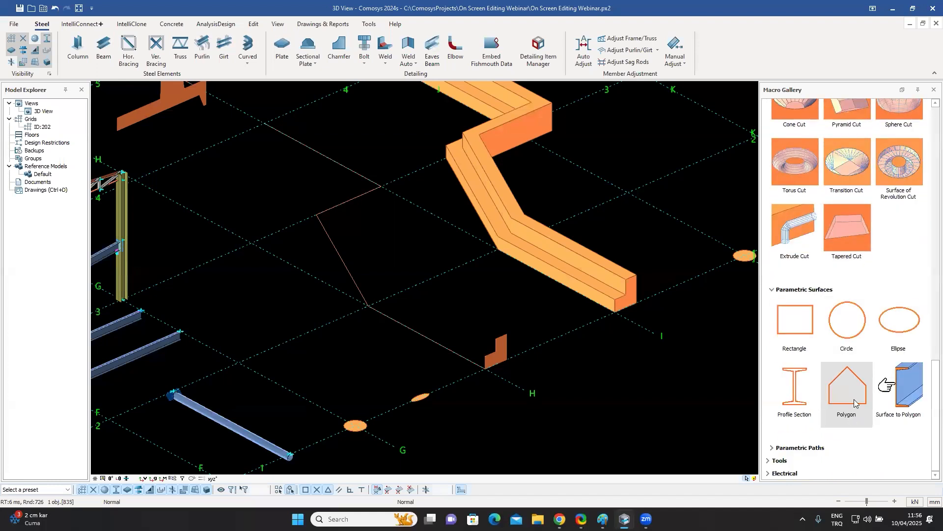
{"action": "left_click", "coordinate": [801, 447]}
{"action": "scroll", "coordinate": [835, 344], "scroll_direction": "down", "scroll_amount": 2}
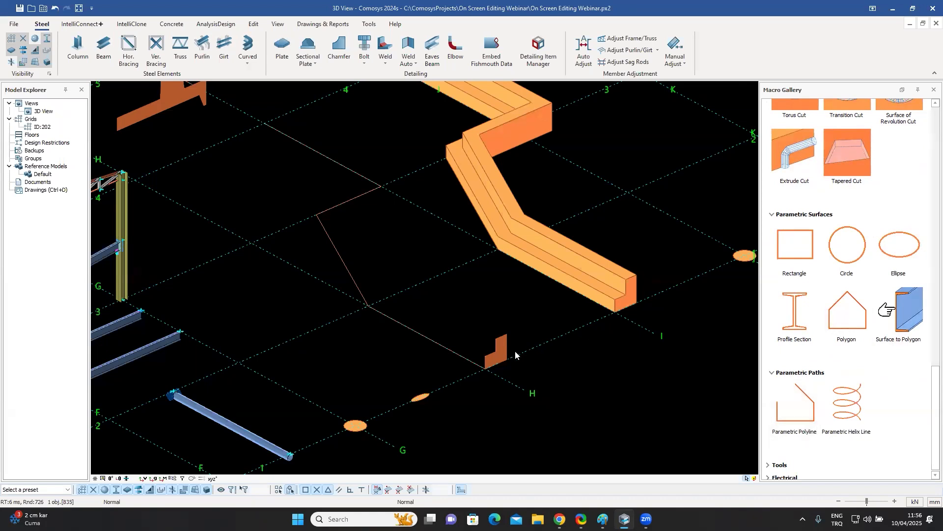
Select the L-shaped parametric surface polygon near grid H to inspect its dimensions.
{"action": "scroll", "coordinate": [516, 355], "scroll_direction": "up", "scroll_amount": 2}
{"action": "left_click", "coordinate": [497, 352]}
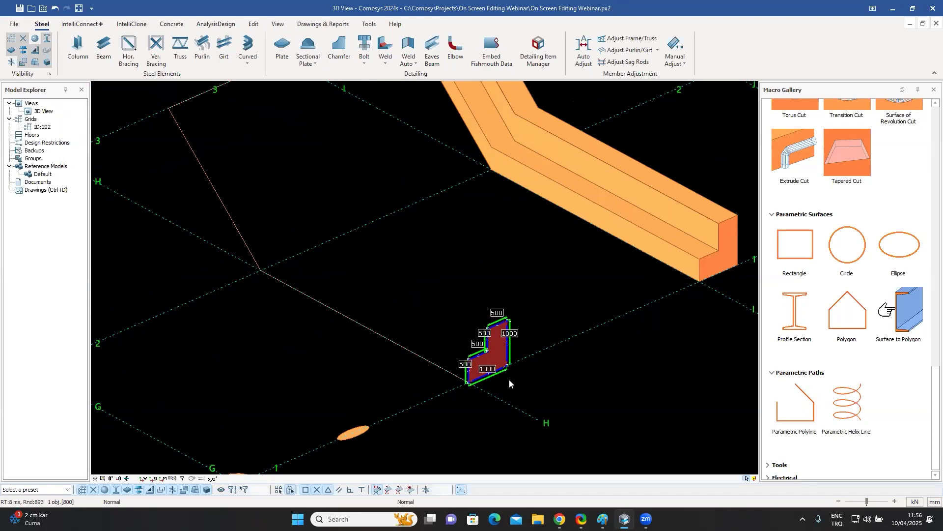
Select the parametric polyline path and examine its segments and end points from several zoom levels.
{"action": "left_click", "coordinate": [218, 201]}
{"action": "middle_click_drag", "start_coordinate": [280, 219], "coordinate": [303, 261]}
{"action": "middle_click_drag", "start_coordinate": [330, 119], "coordinate": [371, 207]}
{"action": "scroll", "coordinate": [374, 213], "scroll_direction": "down", "scroll_amount": 3}
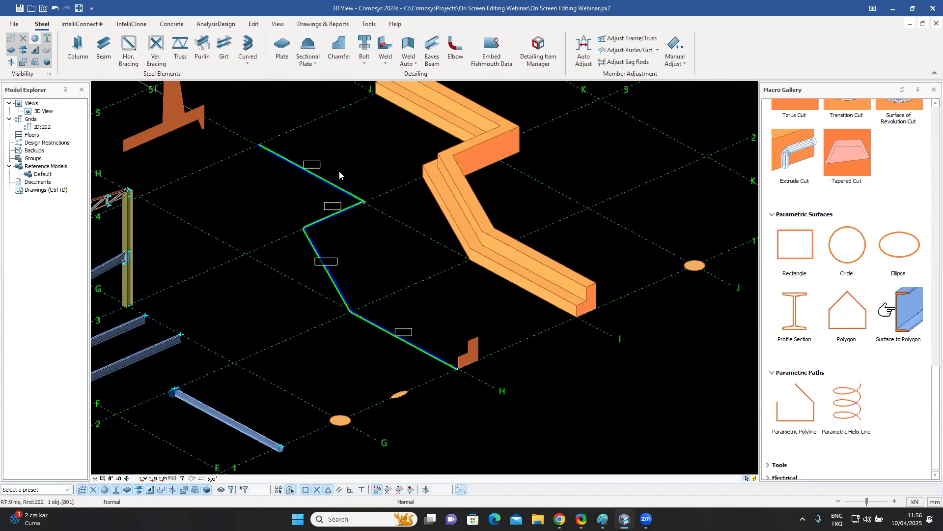
{"action": "middle_click_drag", "start_coordinate": [392, 211], "coordinate": [348, 169]}
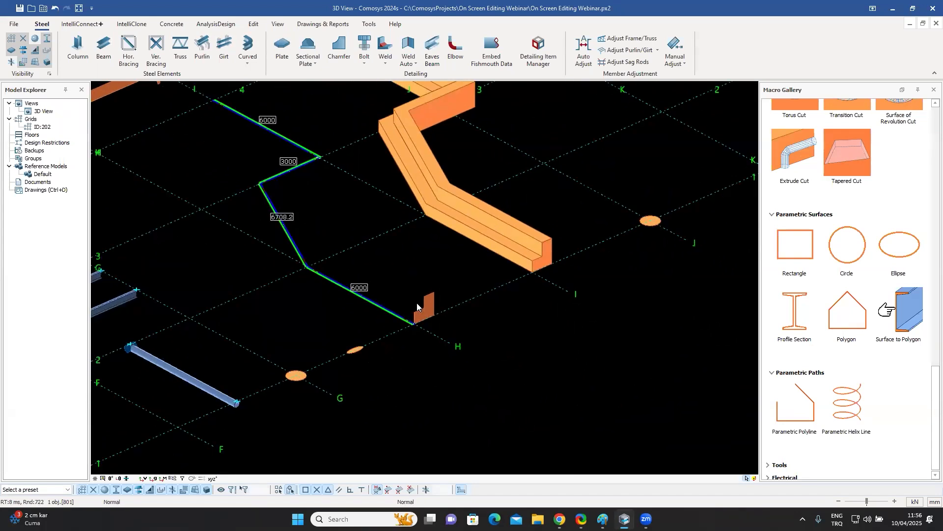
{"action": "scroll", "coordinate": [366, 300], "scroll_direction": "up", "scroll_amount": 3}
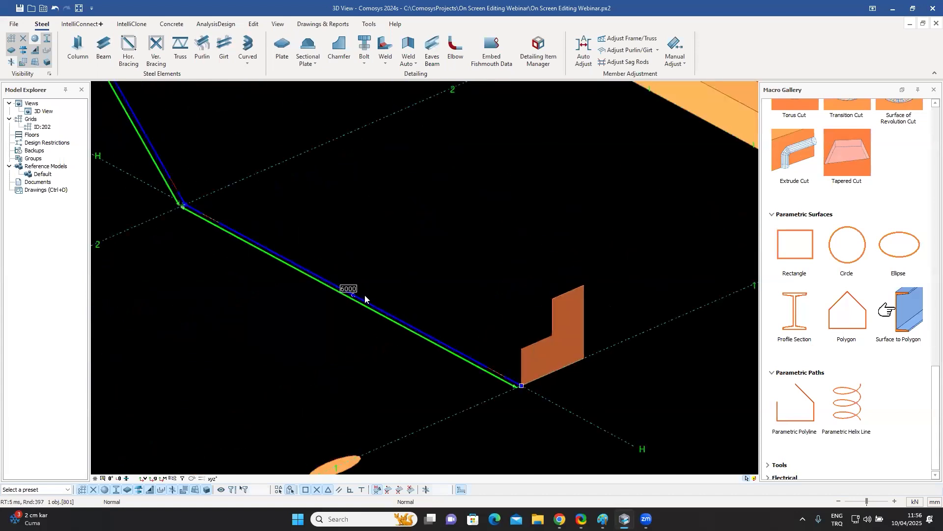
{"action": "scroll", "coordinate": [517, 387], "scroll_direction": "up", "scroll_amount": 3}
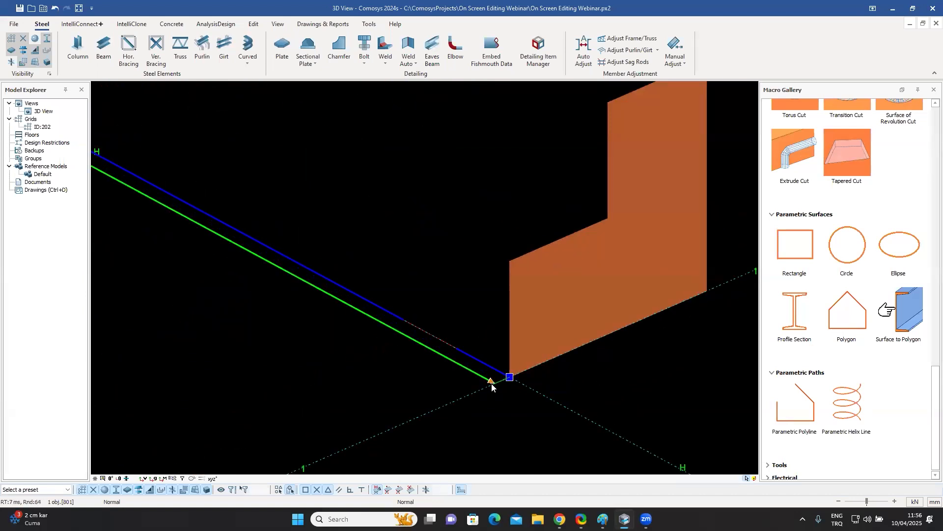
{"action": "scroll", "coordinate": [451, 367], "scroll_direction": "down", "scroll_amount": 2}
{"action": "scroll", "coordinate": [385, 278], "scroll_direction": "down", "scroll_amount": 4}
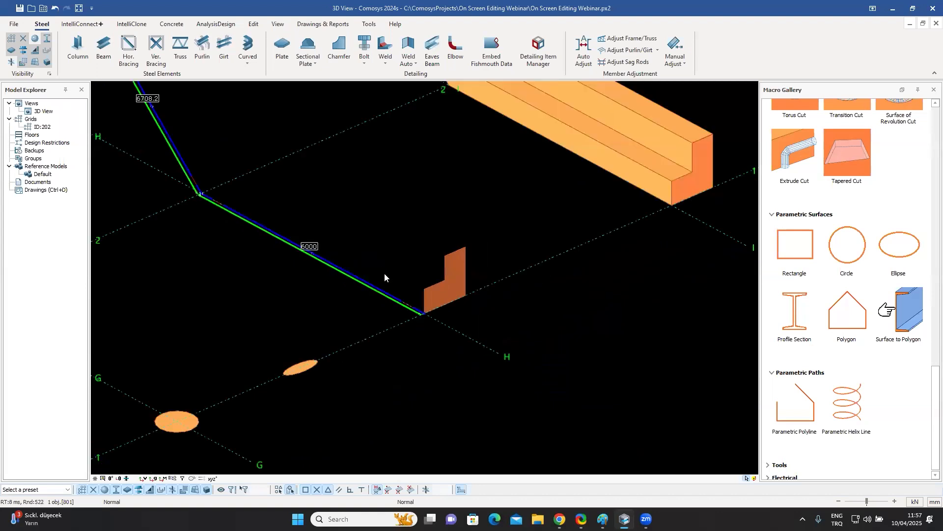
{"action": "scroll", "coordinate": [333, 189], "scroll_direction": "up", "scroll_amount": 3}
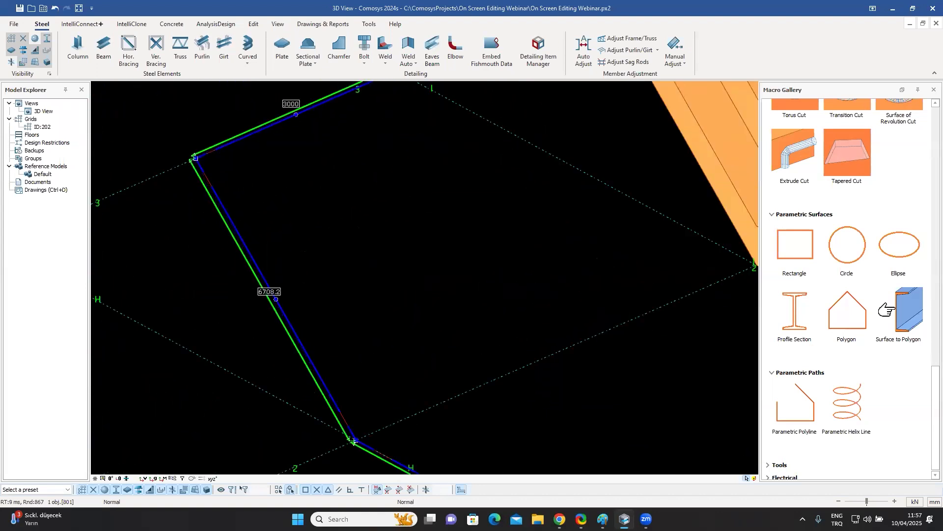
{"action": "scroll", "coordinate": [333, 189], "scroll_direction": "down", "scroll_amount": 6}
{"action": "middle_click_drag", "start_coordinate": [430, 296], "coordinate": [313, 375]}
{"action": "scroll", "coordinate": [430, 297], "scroll_direction": "up", "scroll_amount": 3}
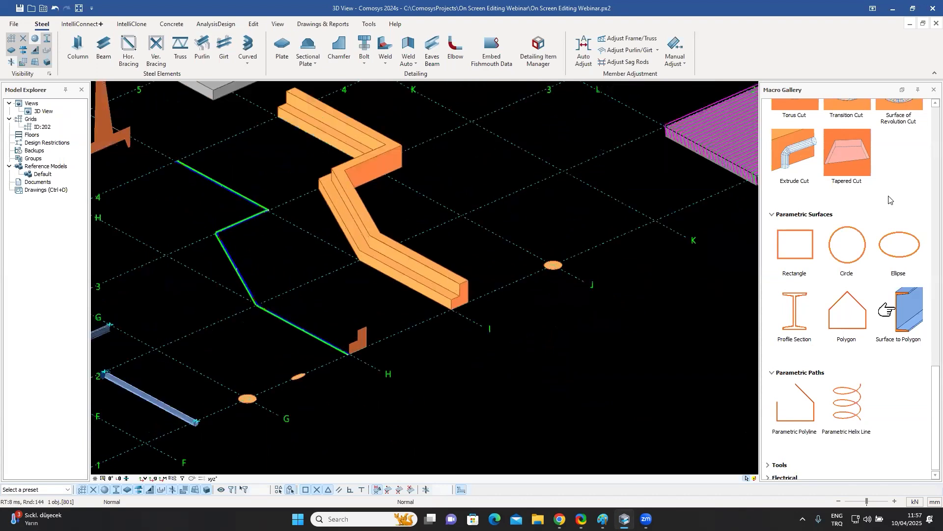
Select the extruded solid and move the top edge of its end profile up by a distance of 200 mm.
{"action": "scroll", "coordinate": [885, 199], "scroll_direction": "up", "scroll_amount": 3}
{"action": "scroll", "coordinate": [885, 198], "scroll_direction": "up", "scroll_amount": 4}
{"action": "left_click", "coordinate": [810, 221]}
{"action": "scroll", "coordinate": [869, 244], "scroll_direction": "down", "scroll_amount": 6}
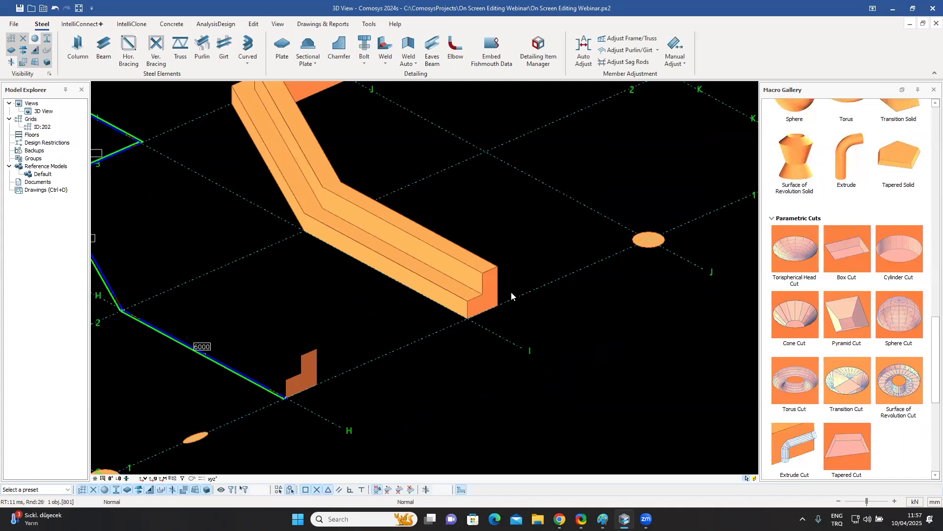
{"action": "left_click", "coordinate": [487, 294]}
{"action": "middle_click_drag", "start_coordinate": [541, 287], "coordinate": [586, 339]}
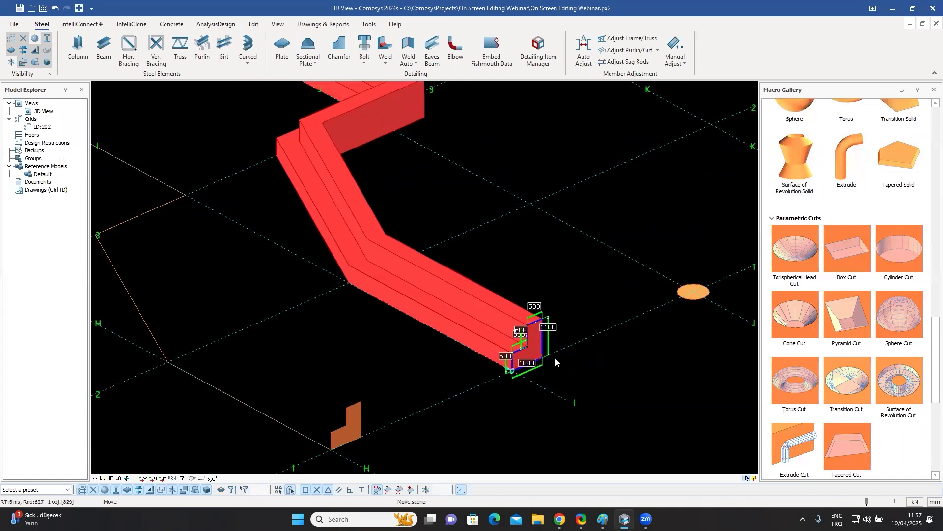
{"action": "scroll", "coordinate": [556, 354], "scroll_direction": "up", "scroll_amount": 3}
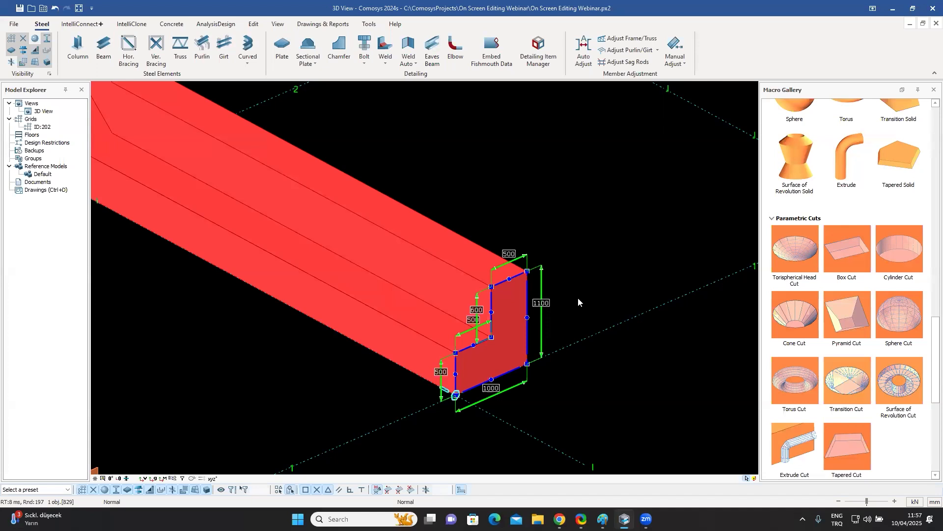
{"action": "left_click", "coordinate": [517, 279]}
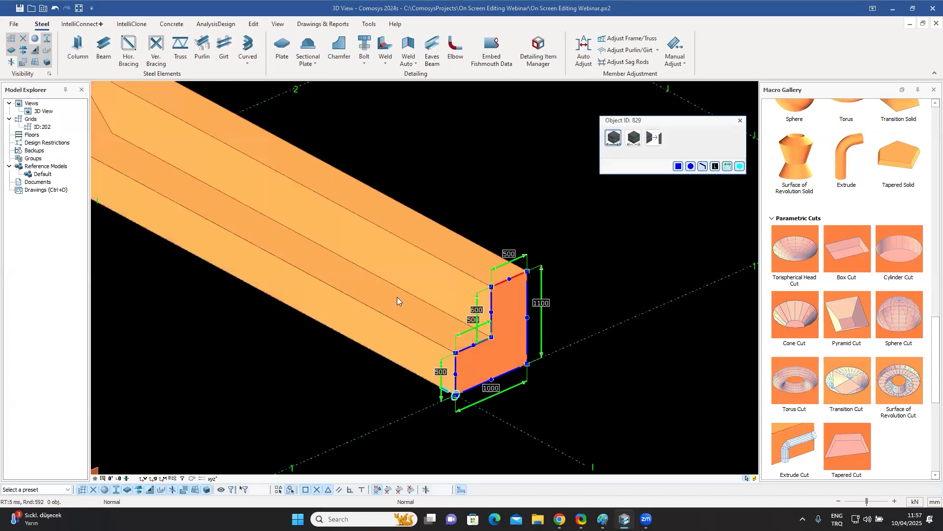
{"action": "left_click", "coordinate": [634, 138]}
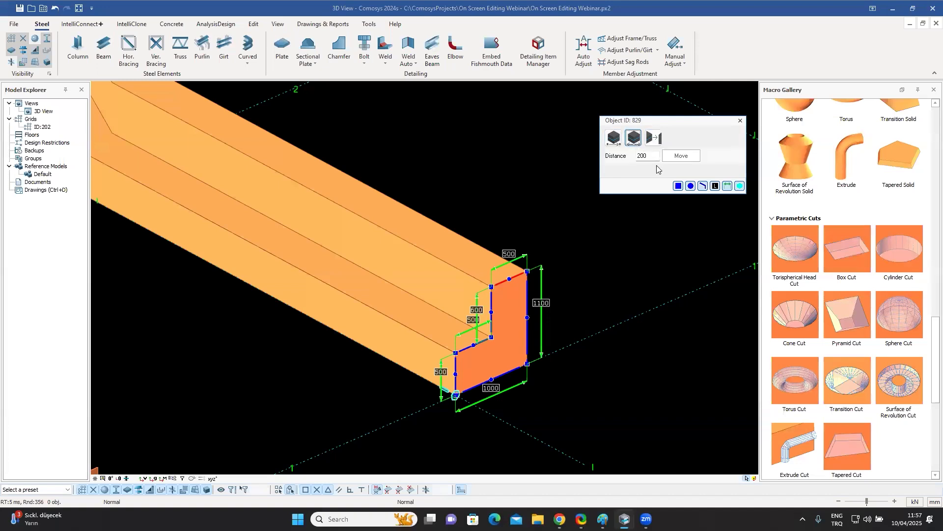
{"action": "left_click", "coordinate": [682, 159]}
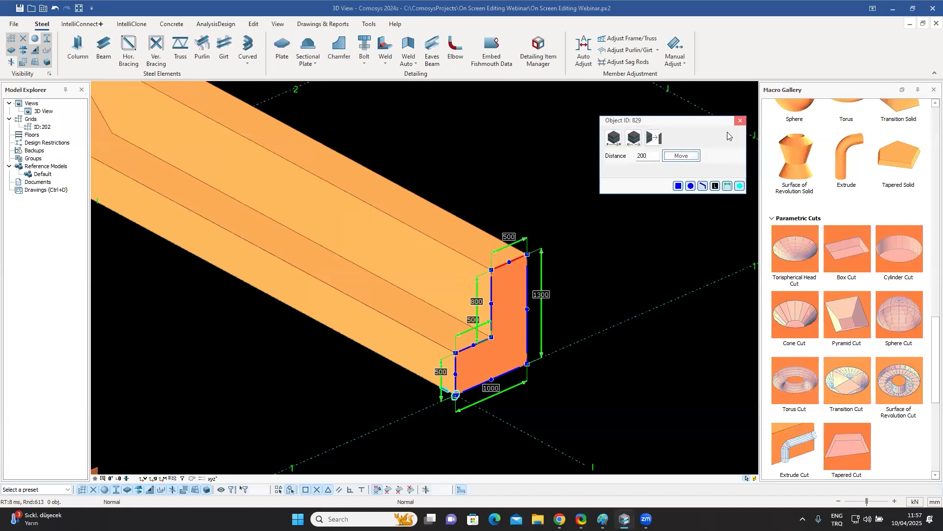
{"action": "left_click", "coordinate": [740, 120]}
Select the concrete retaining wall and its end point to display the wall's cross-section profile.
{"action": "scroll", "coordinate": [568, 326], "scroll_direction": "down", "scroll_amount": 5}
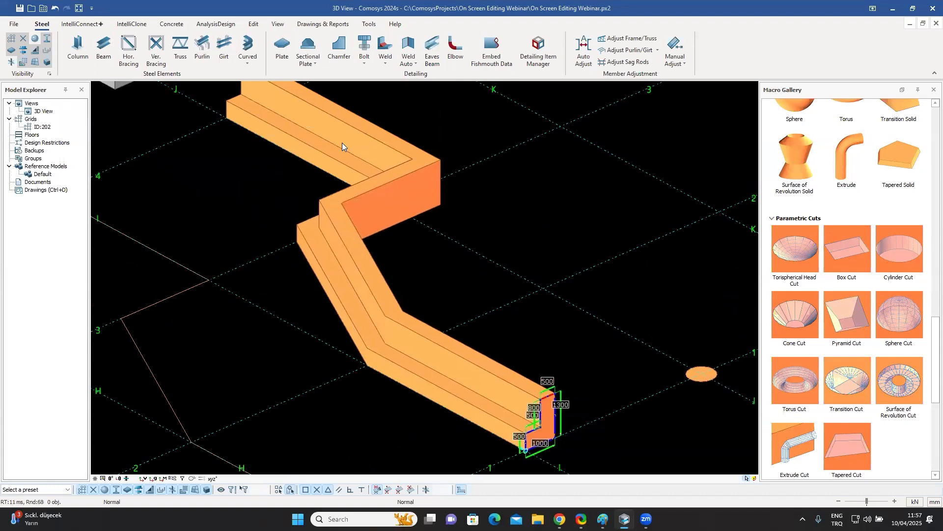
{"action": "scroll", "coordinate": [342, 143], "scroll_direction": "down", "scroll_amount": 6}
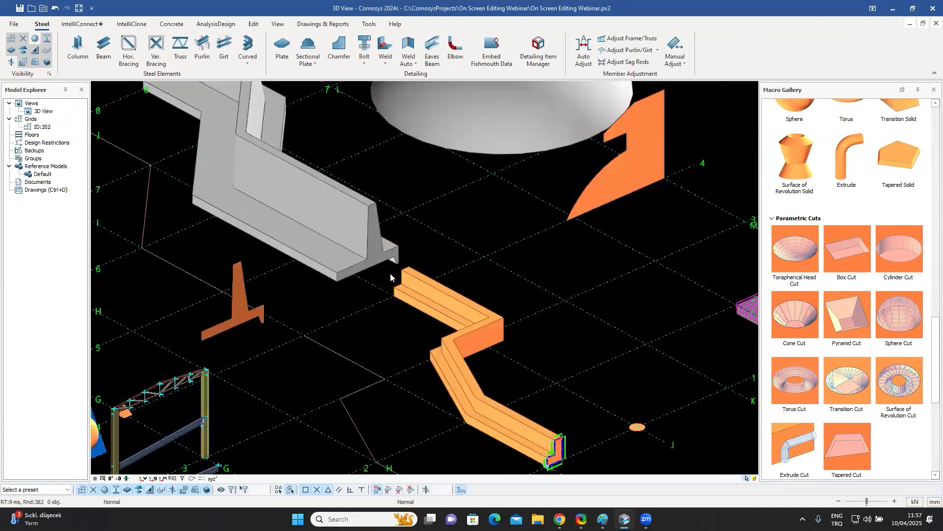
{"action": "middle_click_drag", "start_coordinate": [516, 308], "coordinate": [547, 331]}
{"action": "middle_click_drag", "start_coordinate": [439, 285], "coordinate": [442, 286]}
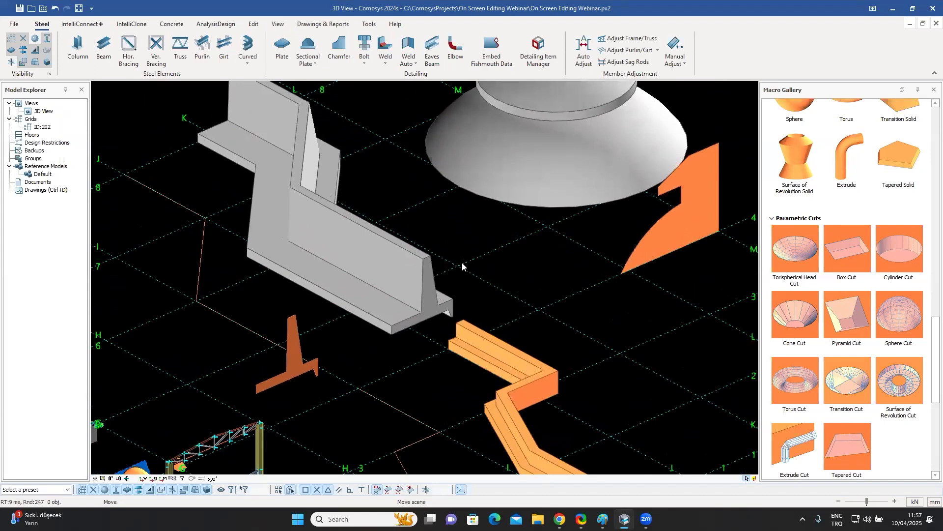
{"action": "scroll", "coordinate": [471, 260], "scroll_direction": "up", "scroll_amount": 5}
{"action": "left_click", "coordinate": [479, 295]}
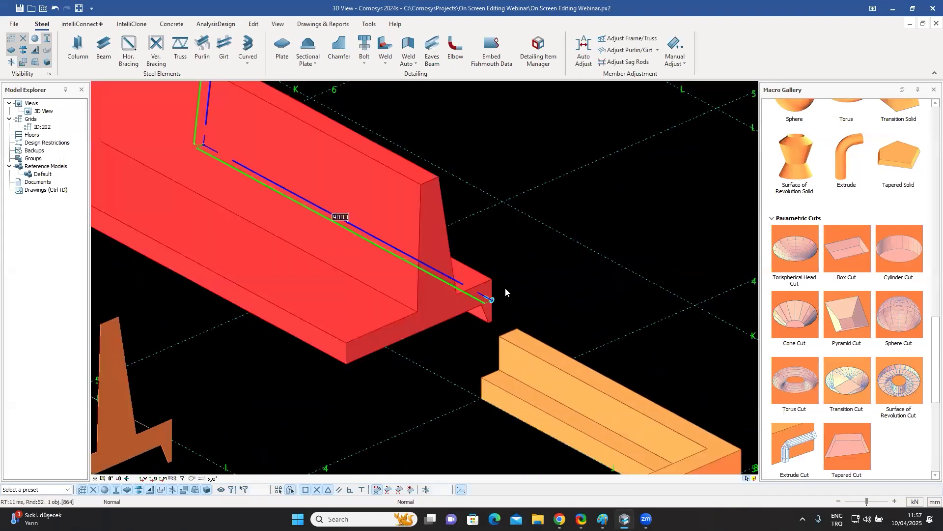
{"action": "scroll", "coordinate": [507, 317], "scroll_direction": "up", "scroll_amount": 3}
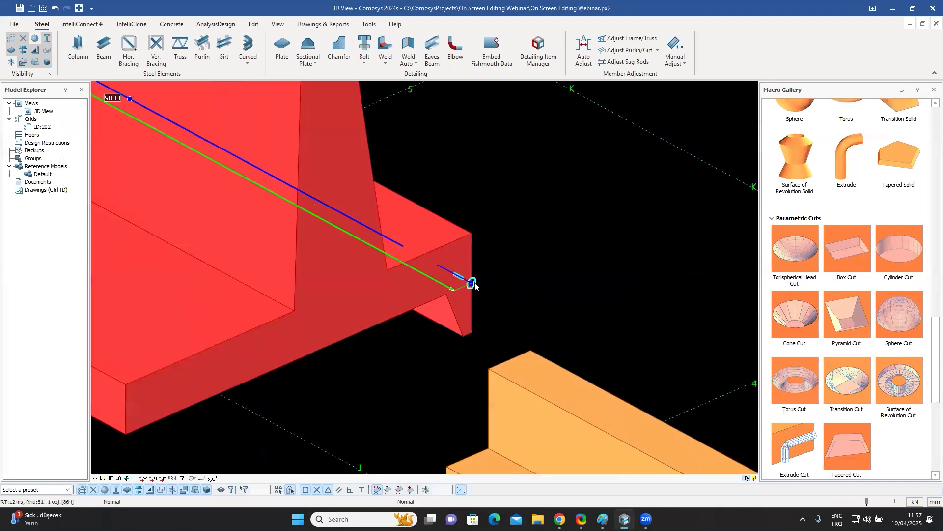
{"action": "scroll", "coordinate": [452, 274], "scroll_direction": "up", "scroll_amount": 4}
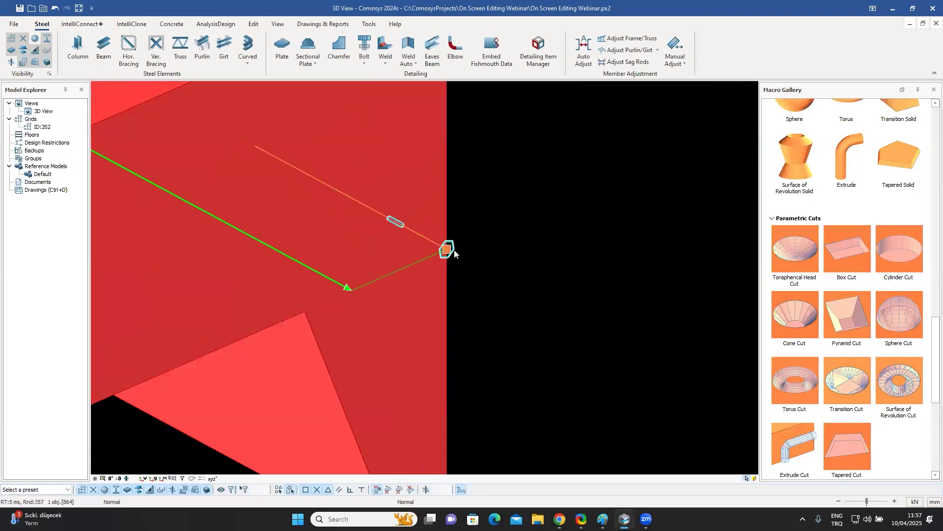
{"action": "left_click", "coordinate": [446, 252]}
{"action": "left_click", "coordinate": [442, 256]}
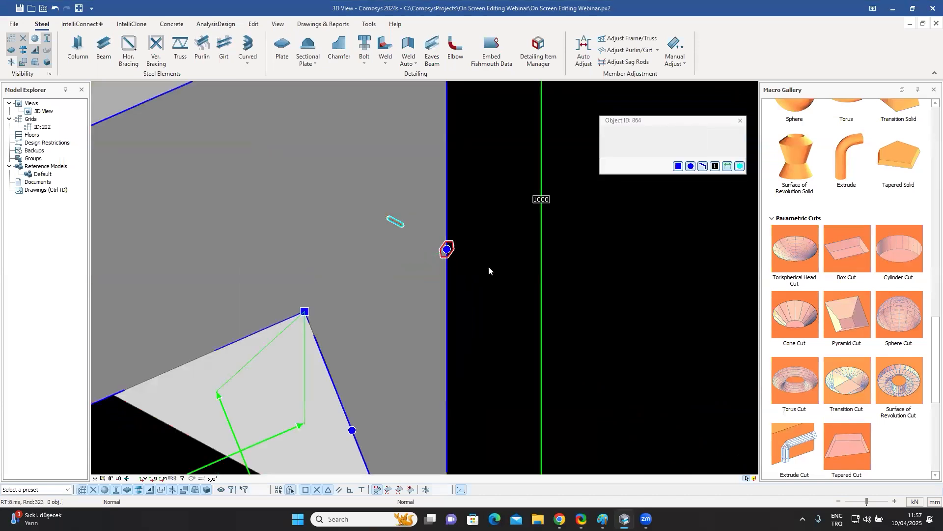
Move the chamfered bottom edge of the wall profile by -100 mm along X.
{"action": "scroll", "coordinate": [492, 288], "scroll_direction": "down", "scroll_amount": 3}
{"action": "scroll", "coordinate": [492, 289], "scroll_direction": "down", "scroll_amount": 5}
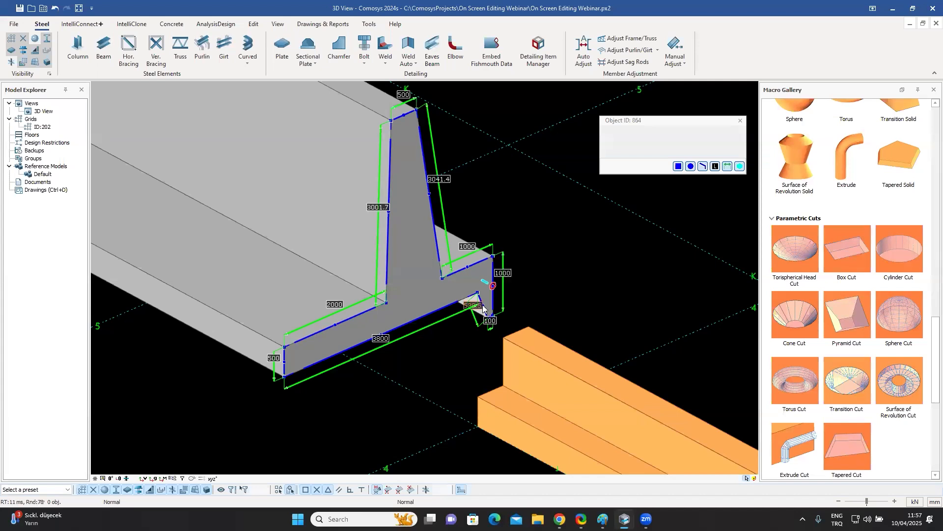
{"action": "scroll", "coordinate": [489, 316], "scroll_direction": "up", "scroll_amount": 3}
{"action": "scroll", "coordinate": [501, 317], "scroll_direction": "up", "scroll_amount": 1}
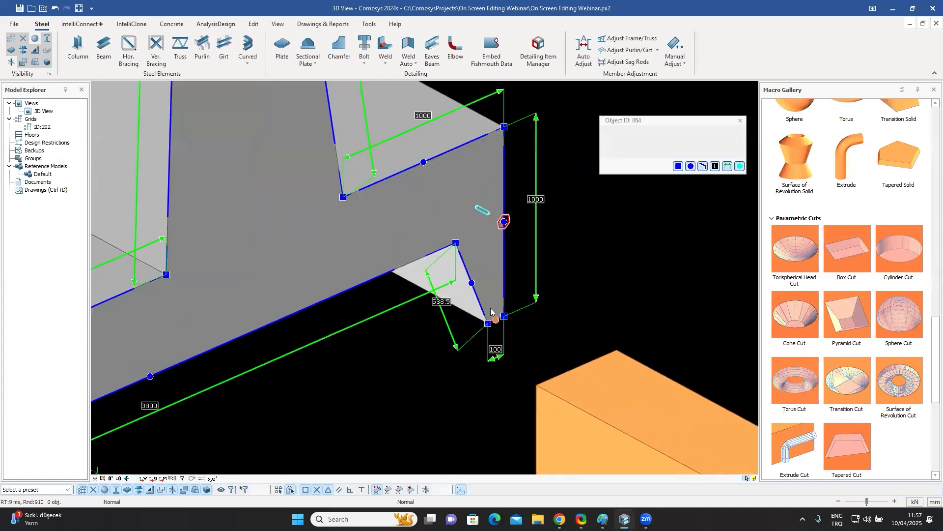
{"action": "left_click", "coordinate": [480, 303]}
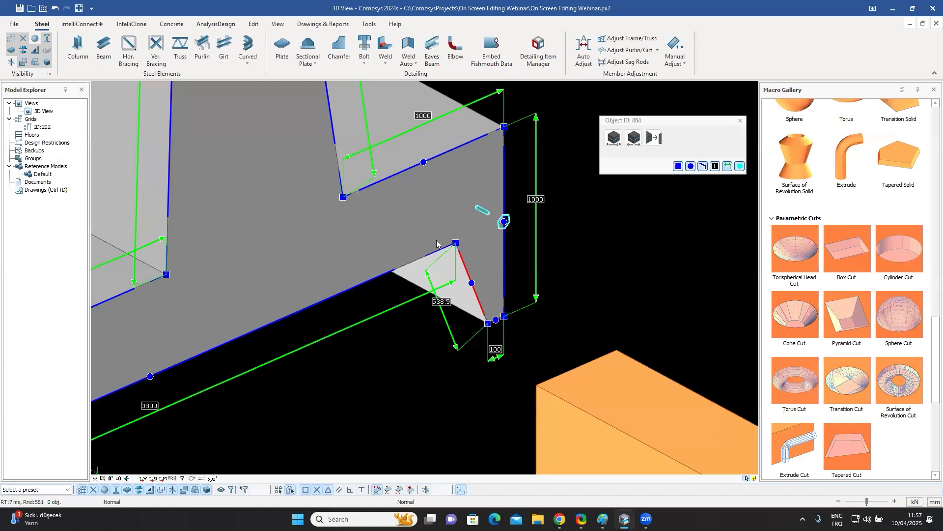
{"action": "left_click", "coordinate": [615, 139]}
{"action": "left_click", "coordinate": [673, 184]}
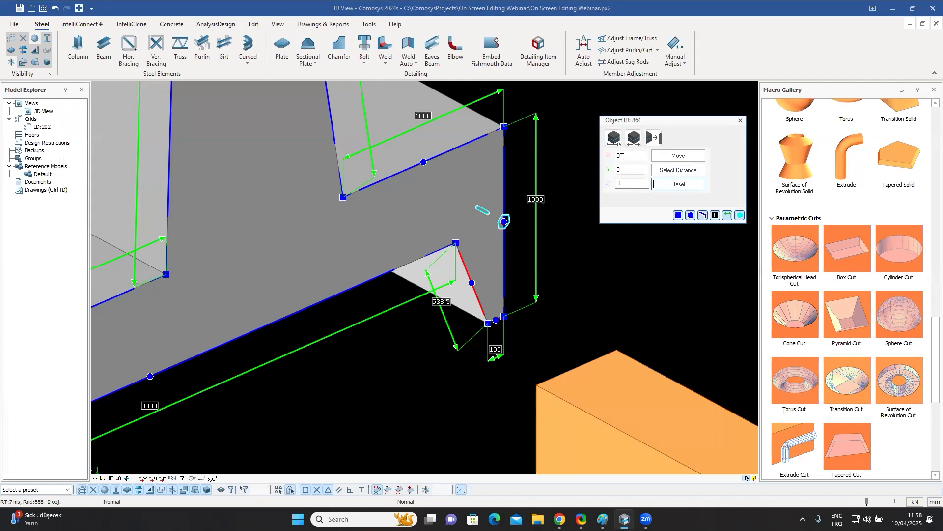
{"action": "key", "text": "Tab"}
{"action": "type", "text": "-10"}
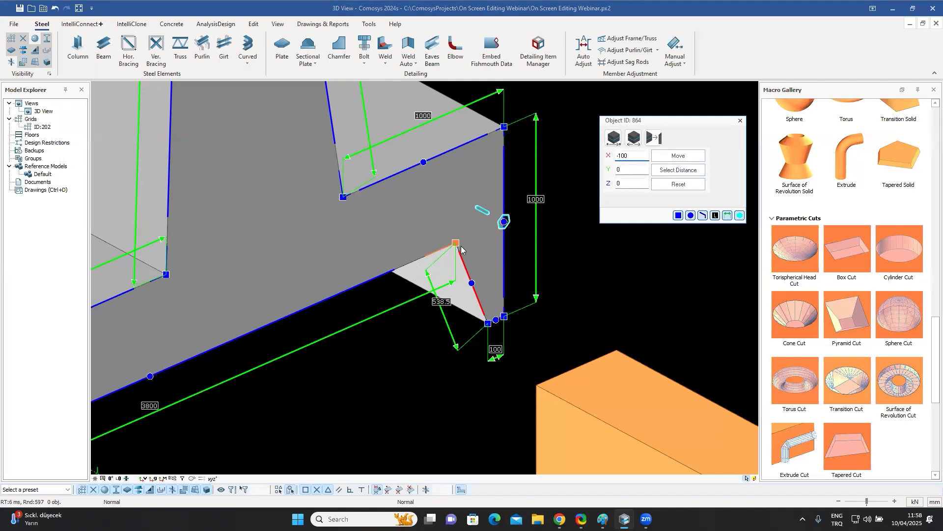
{"action": "left_click", "coordinate": [679, 156]}
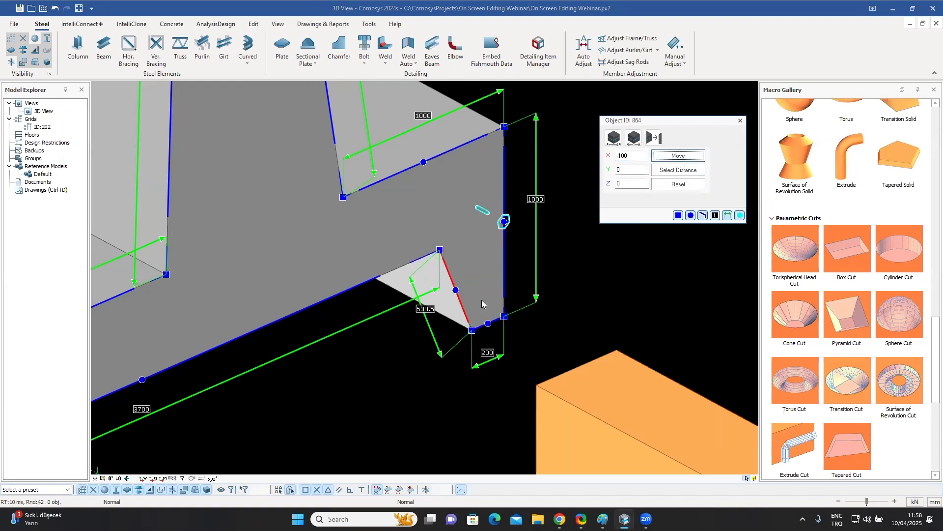
{"action": "left_click", "coordinate": [741, 120]}
Examine the edited wall profile from several angles and cancel the edge selection.
{"action": "scroll", "coordinate": [606, 229], "scroll_direction": "down", "scroll_amount": 4}
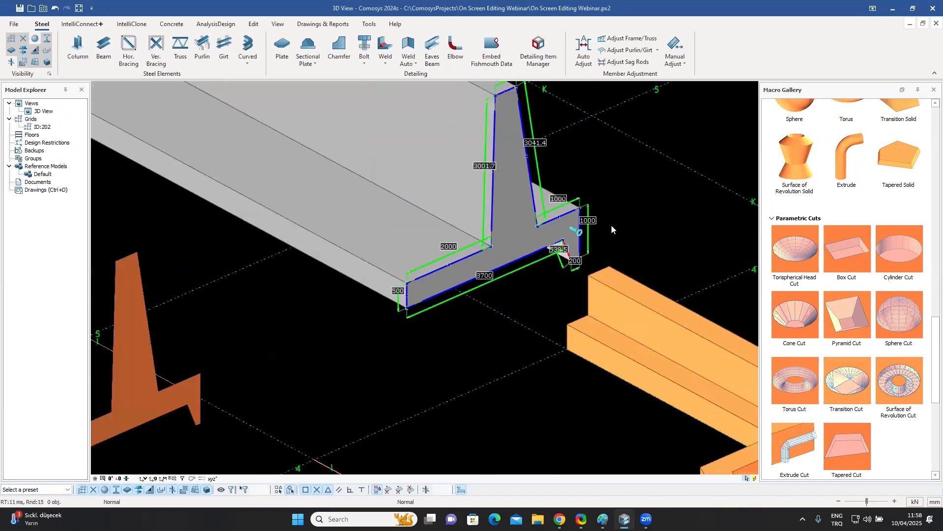
{"action": "scroll", "coordinate": [590, 230], "scroll_direction": "up", "scroll_amount": 10}
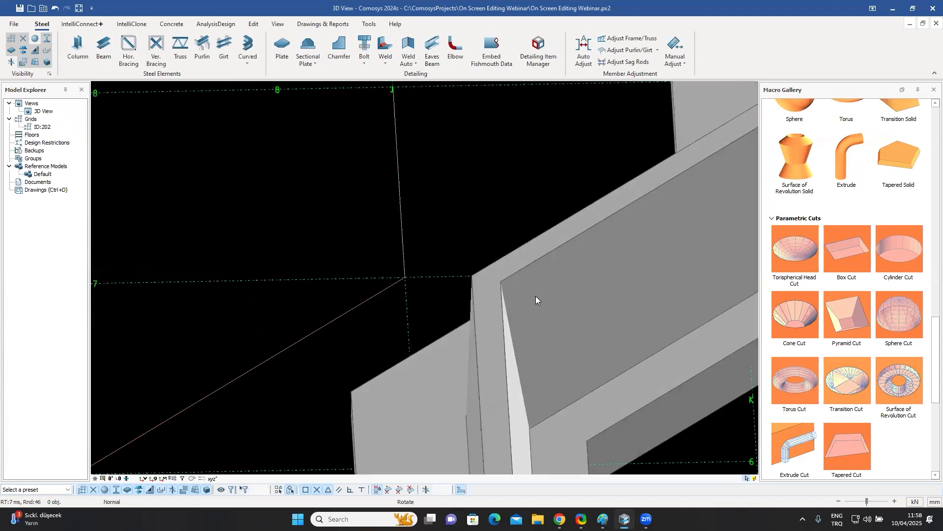
{"action": "scroll", "coordinate": [501, 325], "scroll_direction": "down", "scroll_amount": 7}
{"action": "middle_click_drag", "start_coordinate": [362, 257], "coordinate": [351, 274]}
{"action": "scroll", "coordinate": [419, 319], "scroll_direction": "up", "scroll_amount": 5}
{"action": "middle_click_drag", "start_coordinate": [405, 285], "coordinate": [334, 246]}
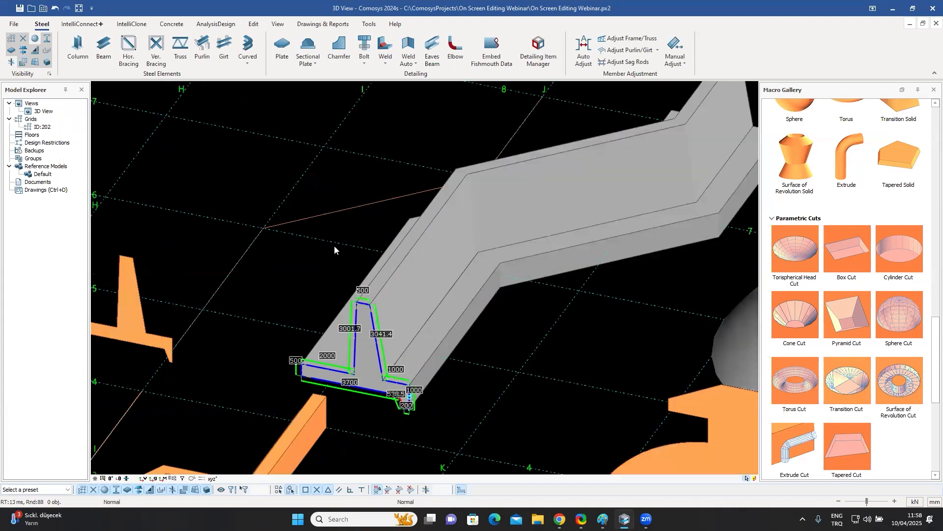
{"action": "scroll", "coordinate": [410, 378], "scroll_direction": "up", "scroll_amount": 4}
{"action": "middle_click_drag", "start_coordinate": [415, 344], "coordinate": [271, 344]}
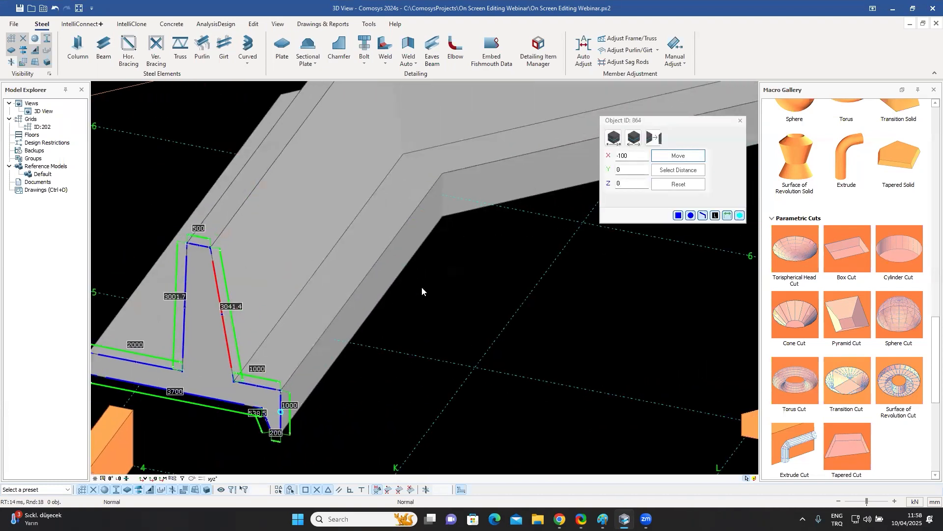
{"action": "key", "text": "Escape"}
Round the corner of the retaining wall's path with a Type 3 chamfer of radius 2000.
{"action": "scroll", "coordinate": [360, 370], "scroll_direction": "up", "scroll_amount": 4}
{"action": "middle_click_drag", "start_coordinate": [360, 370], "coordinate": [487, 203]}
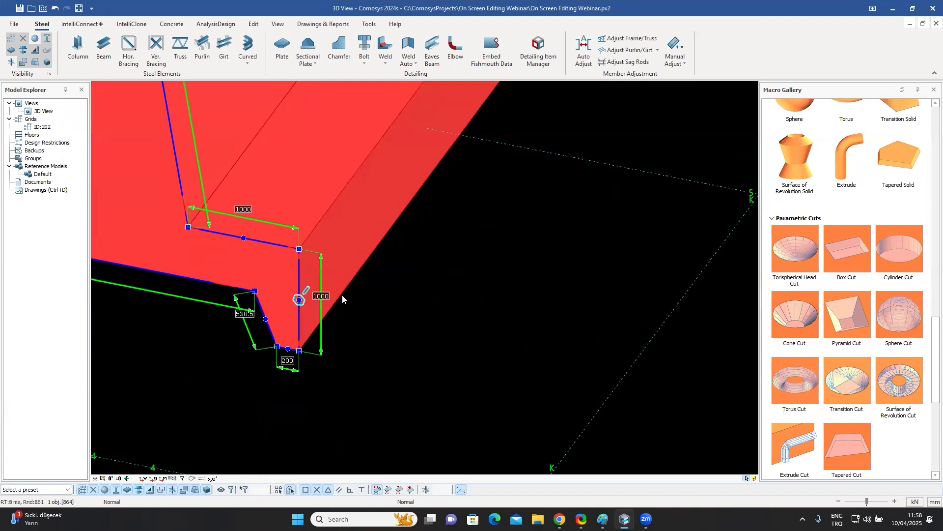
{"action": "scroll", "coordinate": [306, 293], "scroll_direction": "up", "scroll_amount": 3}
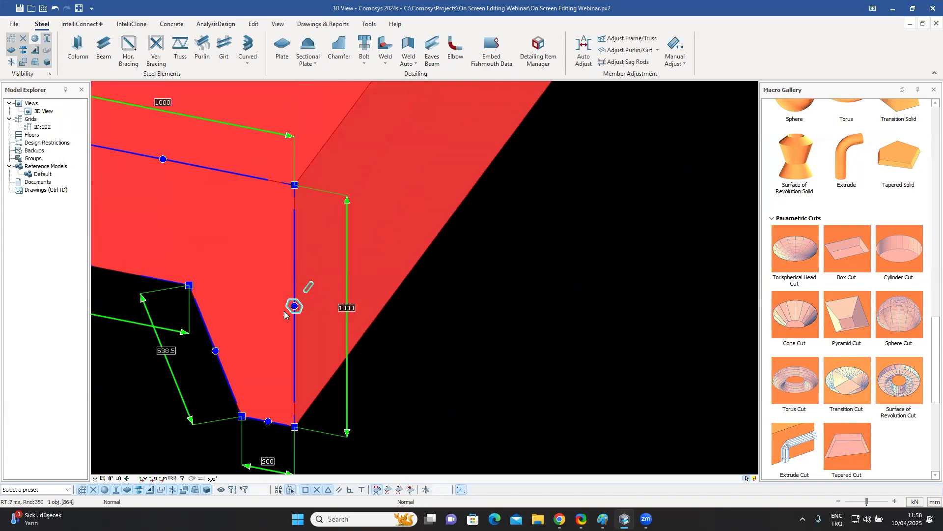
{"action": "left_click", "coordinate": [308, 288]}
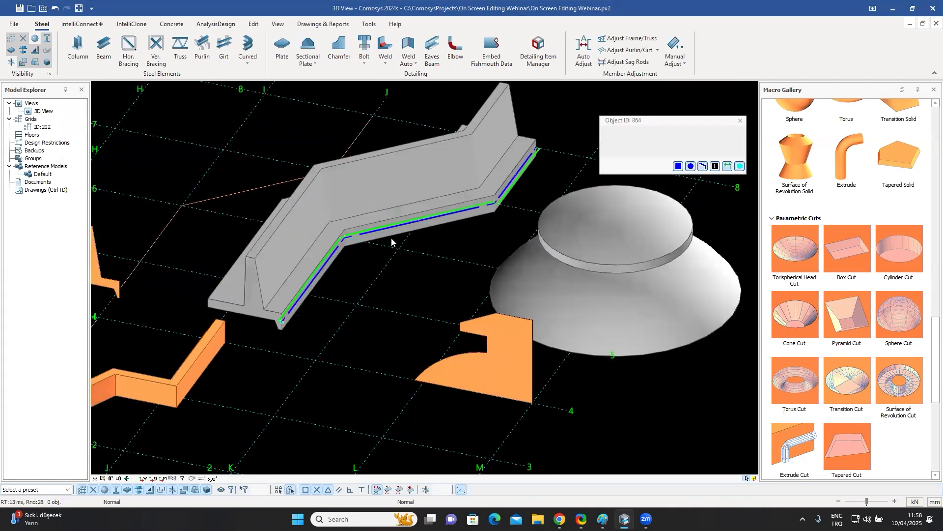
{"action": "left_click", "coordinate": [347, 237]}
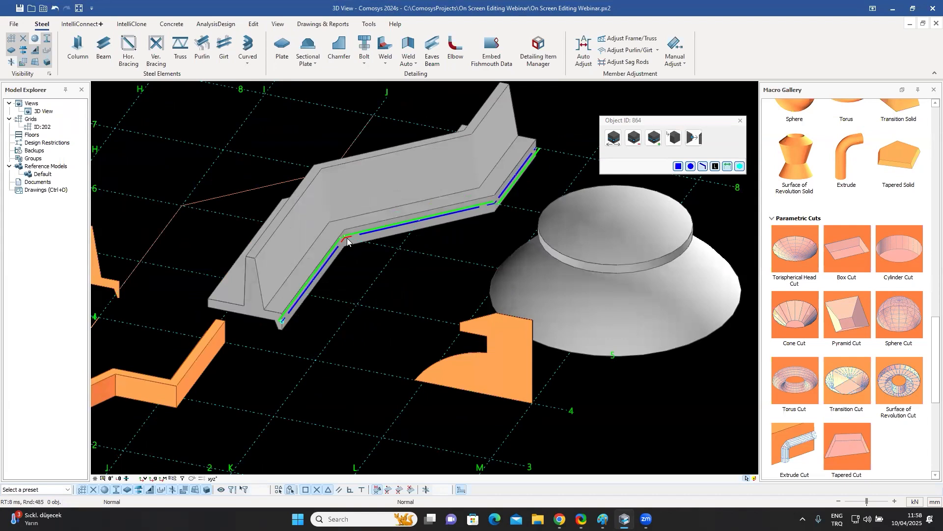
{"action": "left_click", "coordinate": [676, 139]}
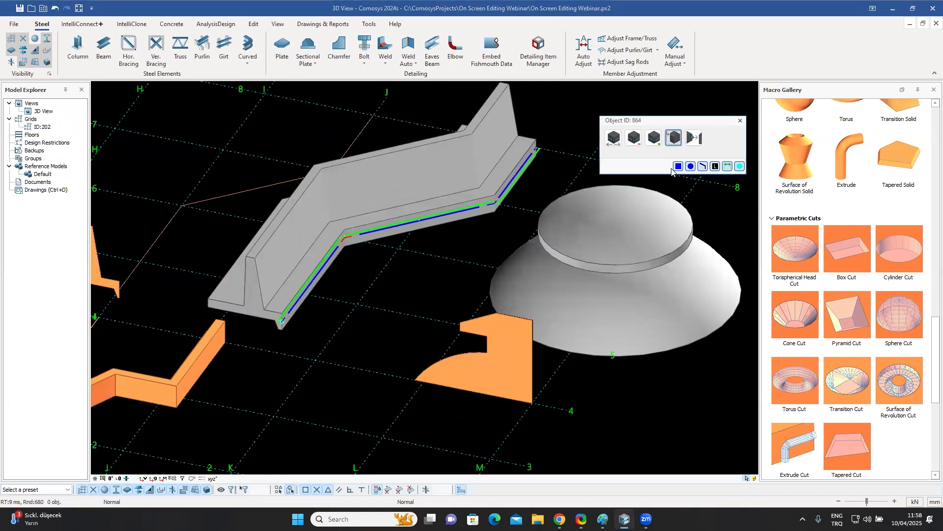
{"action": "left_click", "coordinate": [678, 172]}
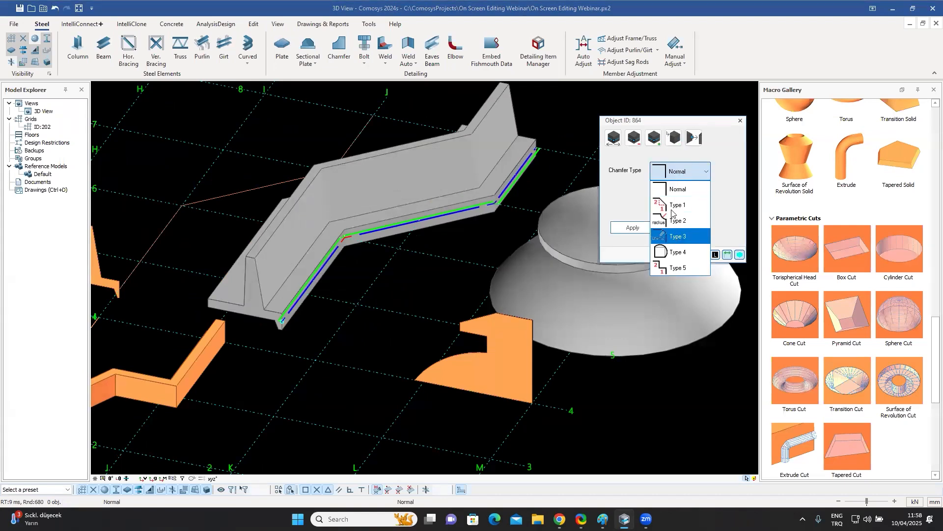
{"action": "key", "text": "Return"}
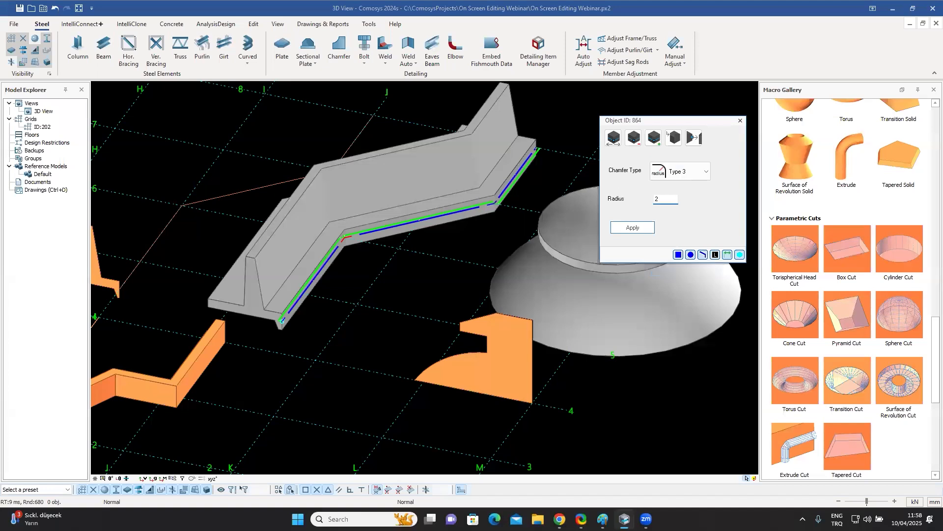
{"action": "type", "text": "000"}
{"action": "left_click", "coordinate": [641, 228]}
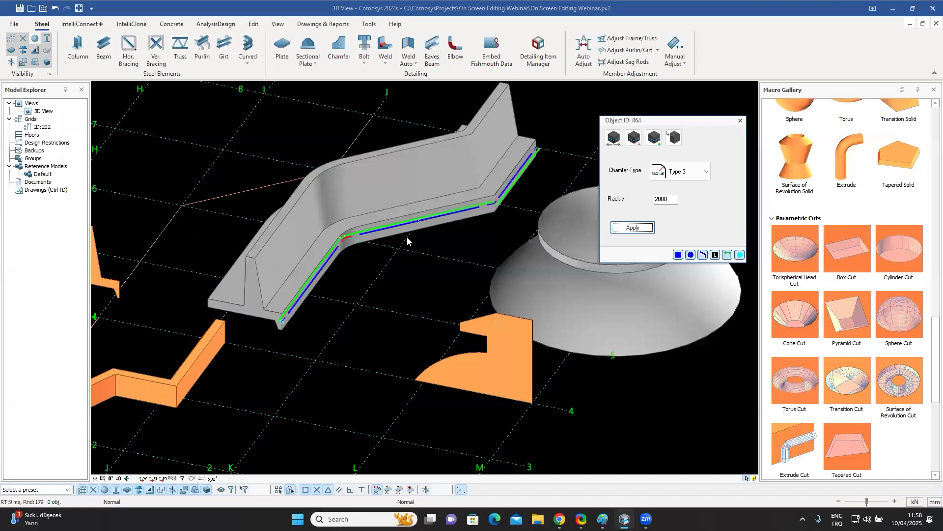
Select the solid of revolution to display its profile, browse the parametric surfaces and paths in the gallery, and cancel the selection.
{"action": "scroll", "coordinate": [414, 263], "scroll_direction": "down", "scroll_amount": 6}
{"action": "middle_click_drag", "start_coordinate": [442, 227], "coordinate": [420, 237], "text": "shift"}
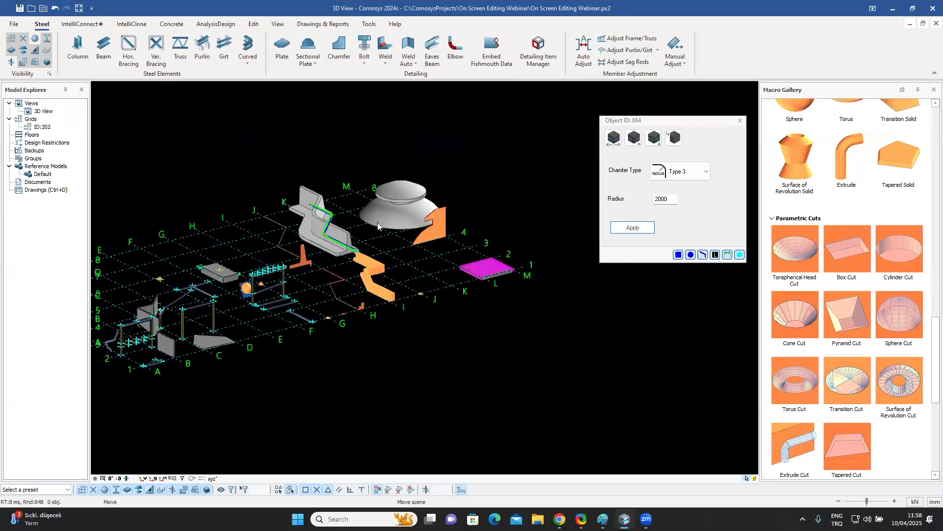
{"action": "scroll", "coordinate": [375, 222], "scroll_direction": "up", "scroll_amount": 4}
{"action": "middle_click_drag", "start_coordinate": [380, 221], "coordinate": [363, 264]}
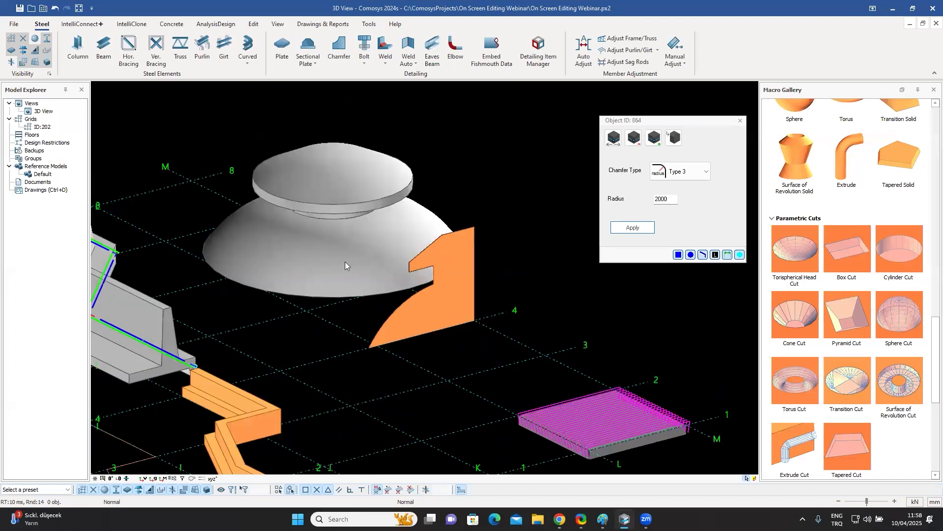
{"action": "left_click", "coordinate": [345, 262]}
{"action": "middle_click_drag", "start_coordinate": [464, 272], "coordinate": [536, 271]}
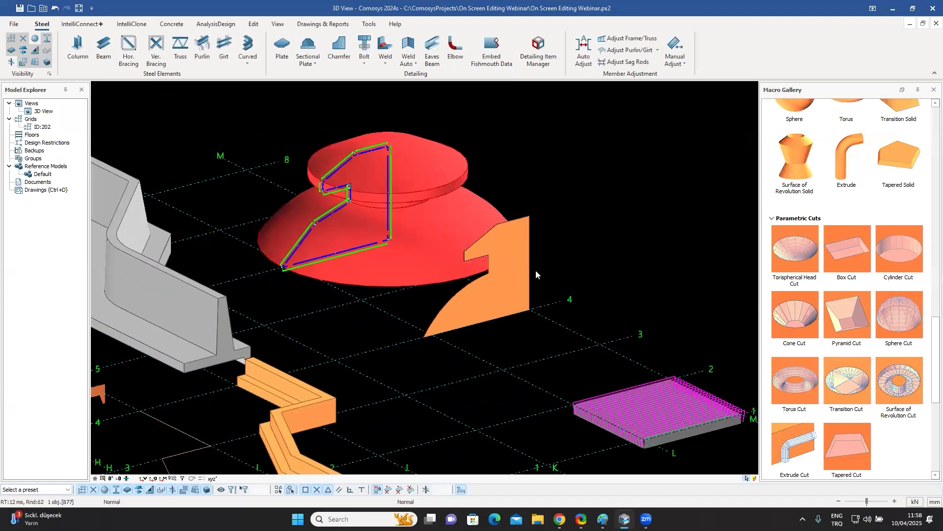
{"action": "scroll", "coordinate": [856, 392], "scroll_direction": "down", "scroll_amount": 4}
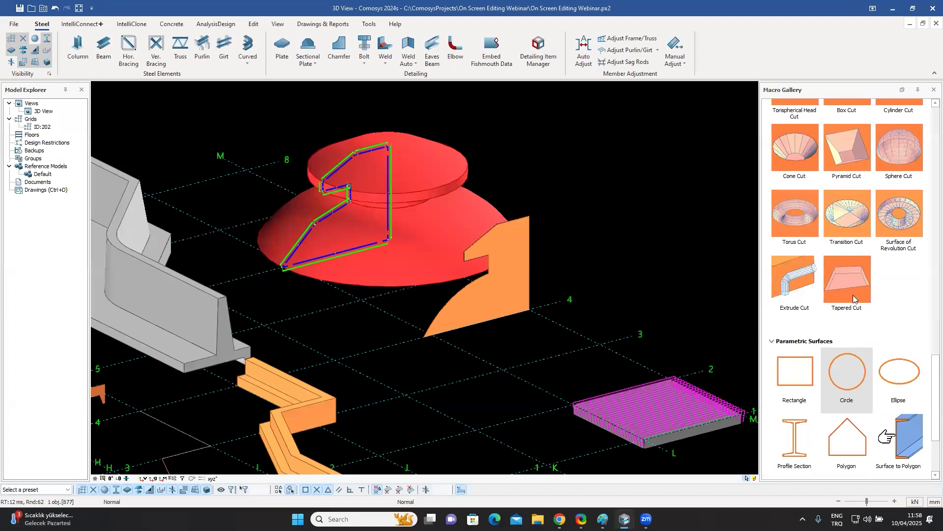
{"action": "scroll", "coordinate": [853, 294], "scroll_direction": "down", "scroll_amount": 3}
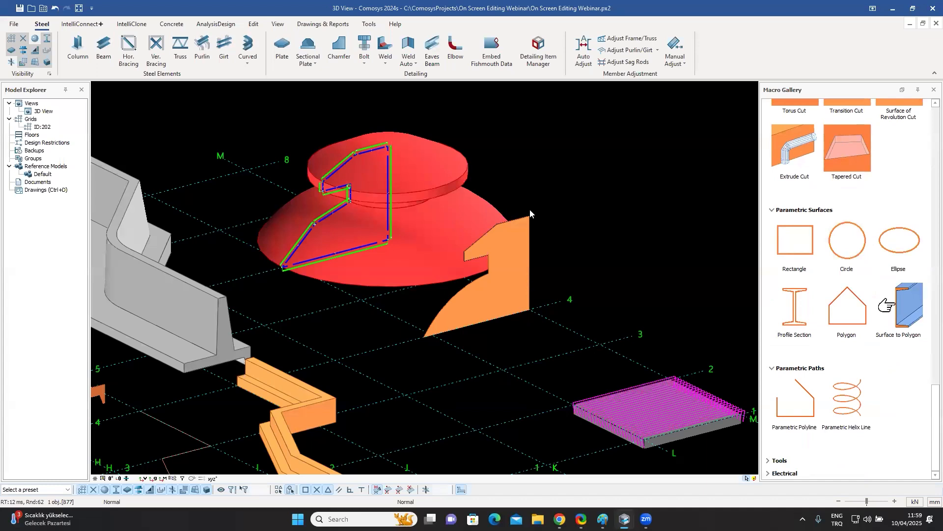
{"action": "key", "text": "Escape"}
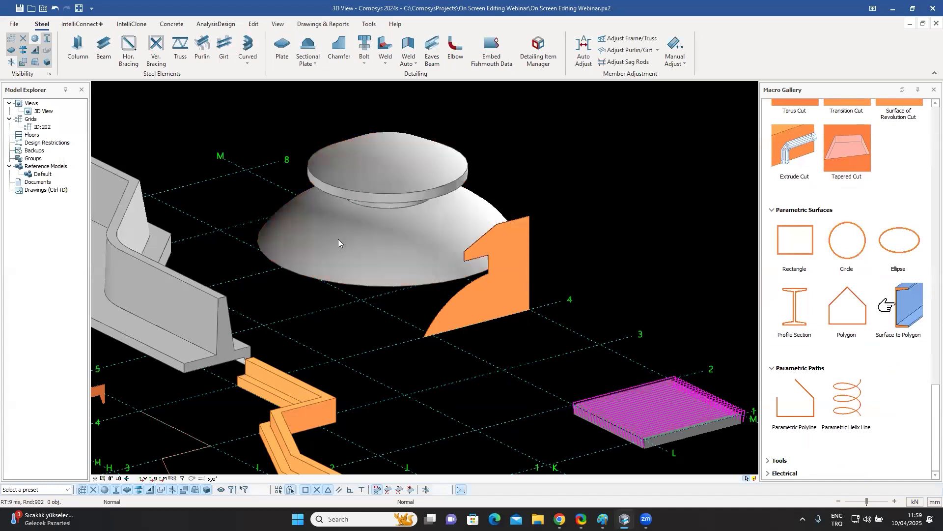
Move the short vertical edge of the revolved solid's profile by a distance of -500 and close the edit dialog.
{"action": "middle_click_drag", "start_coordinate": [386, 236], "coordinate": [429, 337]}
{"action": "scroll", "coordinate": [403, 239], "scroll_direction": "up", "scroll_amount": 3}
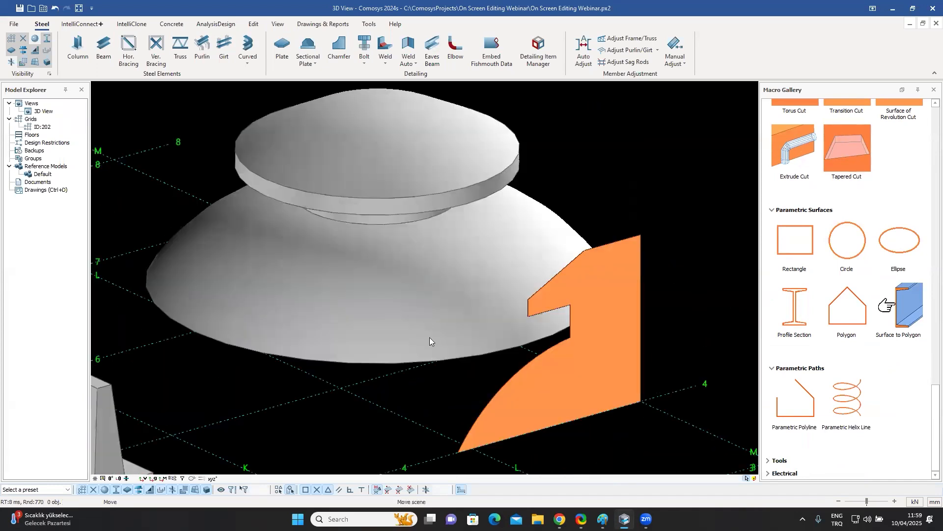
{"action": "middle_click_drag", "start_coordinate": [370, 297], "coordinate": [390, 260]}
{"action": "left_click", "coordinate": [376, 239]}
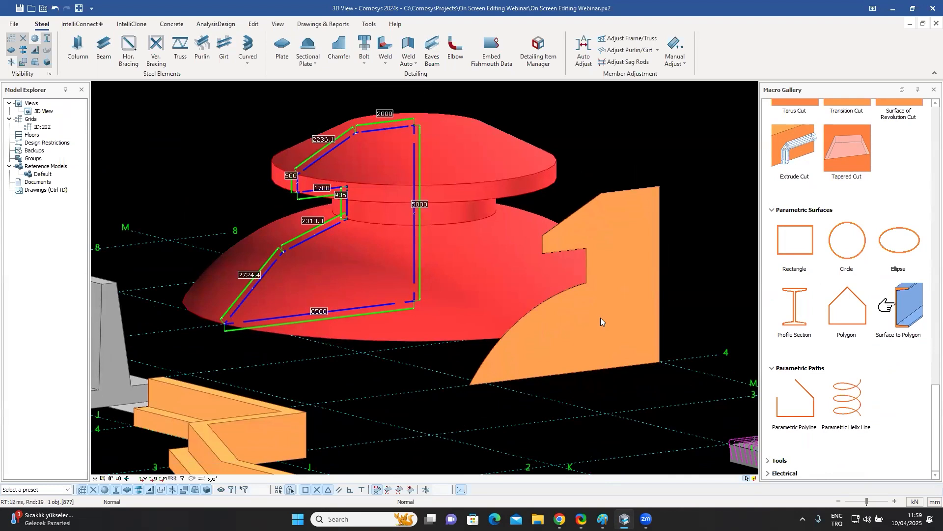
{"action": "scroll", "coordinate": [365, 230], "scroll_direction": "up", "scroll_amount": 5}
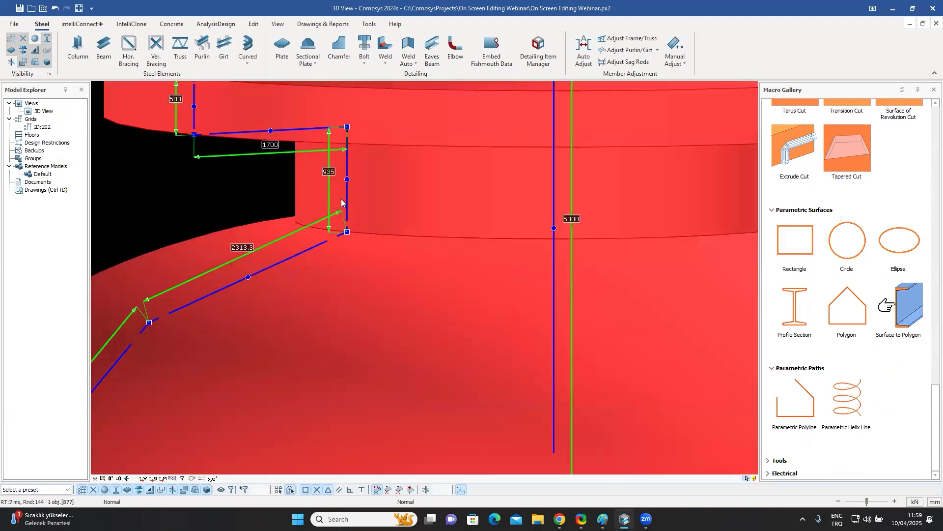
{"action": "left_click", "coordinate": [347, 203]}
{"action": "scroll", "coordinate": [364, 208], "scroll_direction": "up", "scroll_amount": 2}
{"action": "scroll", "coordinate": [371, 211], "scroll_direction": "down", "scroll_amount": 6}
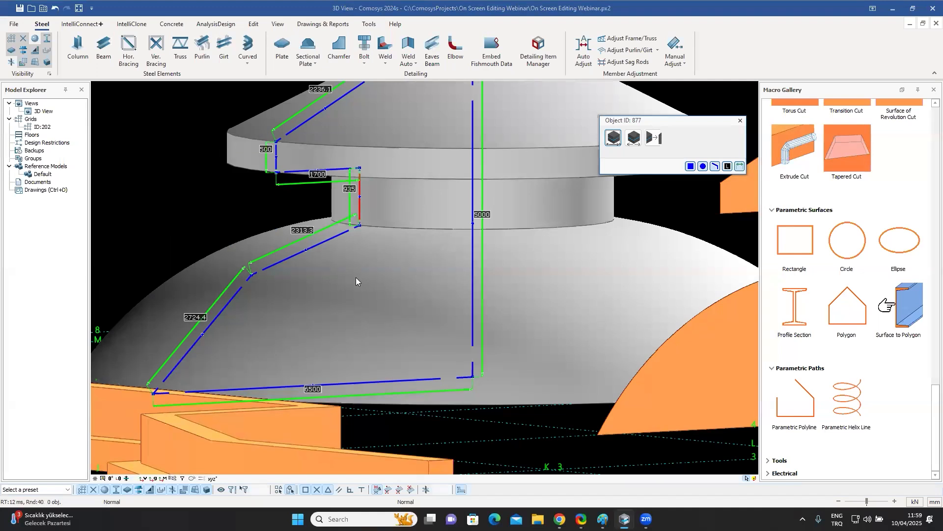
{"action": "scroll", "coordinate": [355, 277], "scroll_direction": "down", "scroll_amount": 4}
{"action": "left_click", "coordinate": [634, 138]}
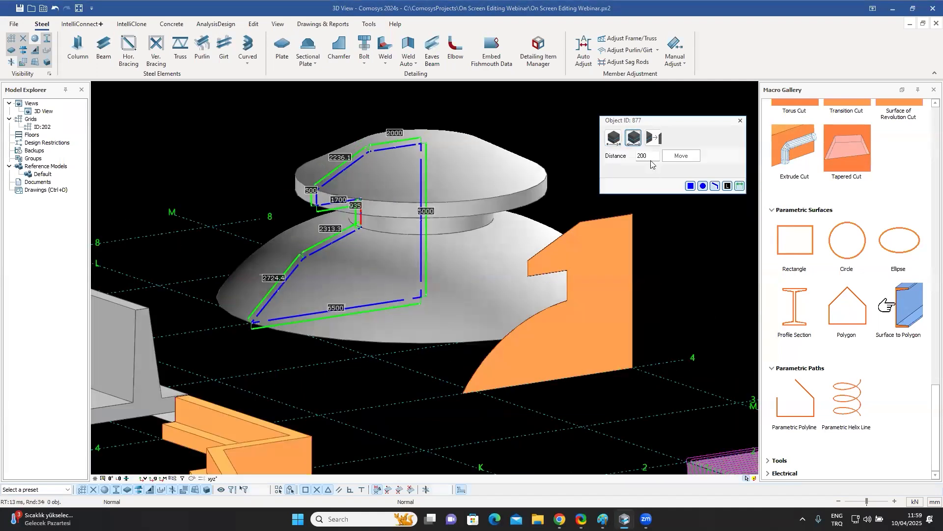
{"action": "key", "text": "BackSpace"}
{"action": "type", "text": "-500"}
{"action": "left_click", "coordinate": [680, 156]}
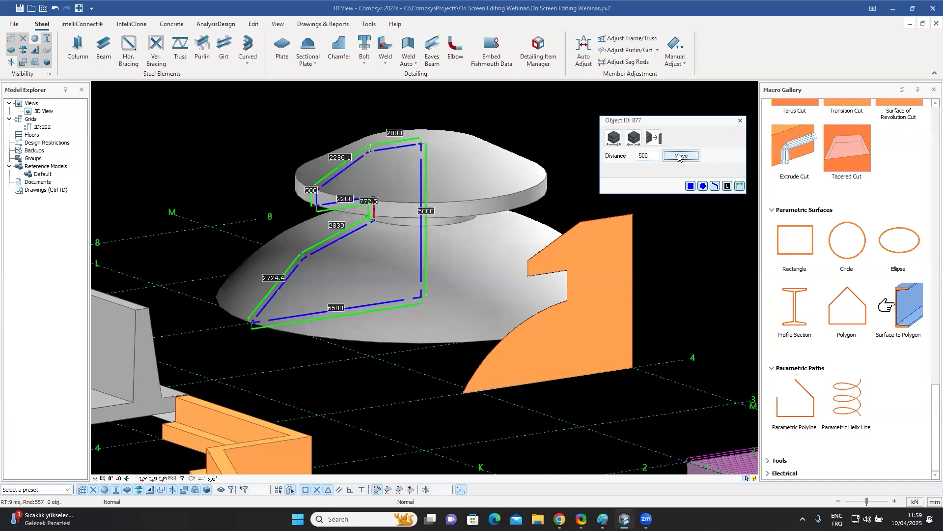
{"action": "left_click", "coordinate": [741, 121]}
Select the revolved solid's profile and its outer bottom corner point, then cancel the selection.
{"action": "mouse_move", "coordinate": [582, 155]}
{"action": "middle_mouse_down"}
{"action": "mouse_move", "coordinate": [581, 137]}
{"action": "mouse_move", "coordinate": [583, 165]}
{"action": "mouse_move", "coordinate": [582, 153]}
{"action": "middle_mouse_up"}
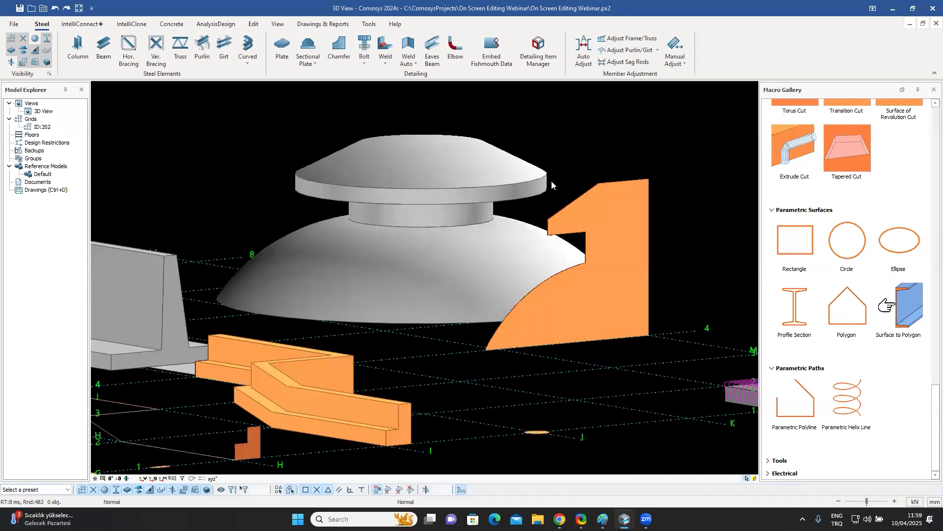
{"action": "left_click", "coordinate": [405, 217]}
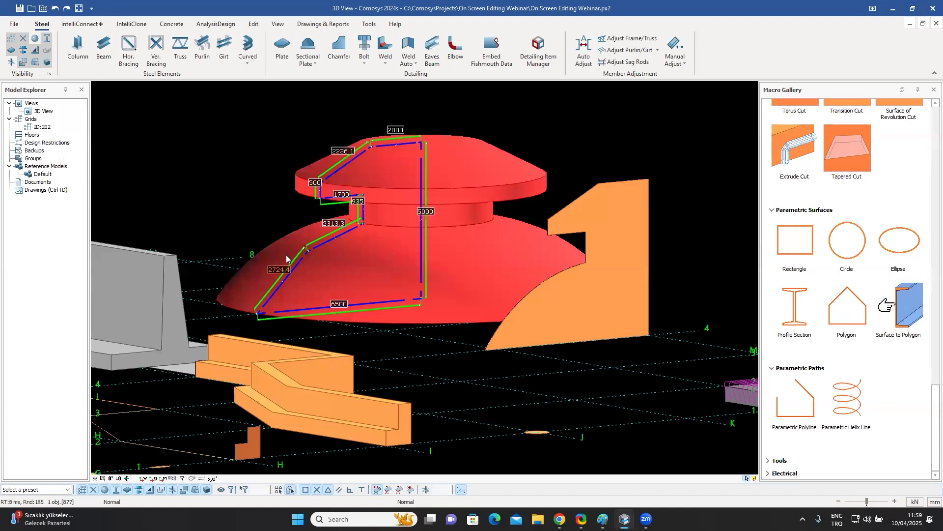
{"action": "mouse_move", "coordinate": [431, 299]}
{"action": "middle_mouse_down"}
{"action": "mouse_move", "coordinate": [443, 289]}
{"action": "mouse_move", "coordinate": [436, 283]}
{"action": "middle_mouse_up"}
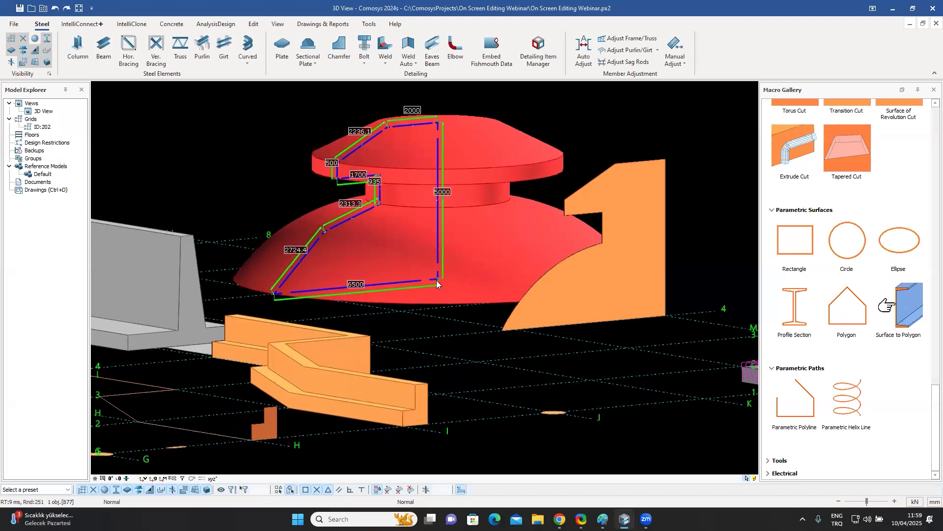
{"action": "left_click", "coordinate": [272, 294]}
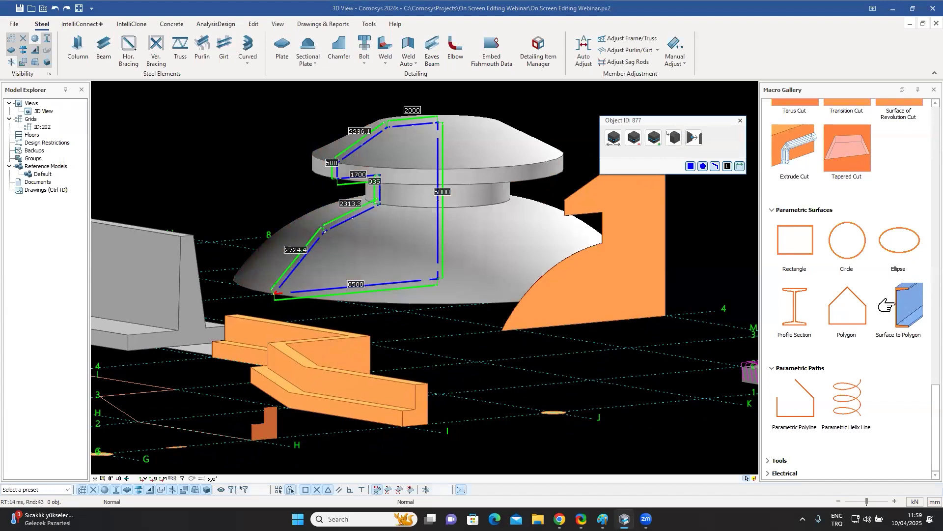
{"action": "key", "text": "Escape"}
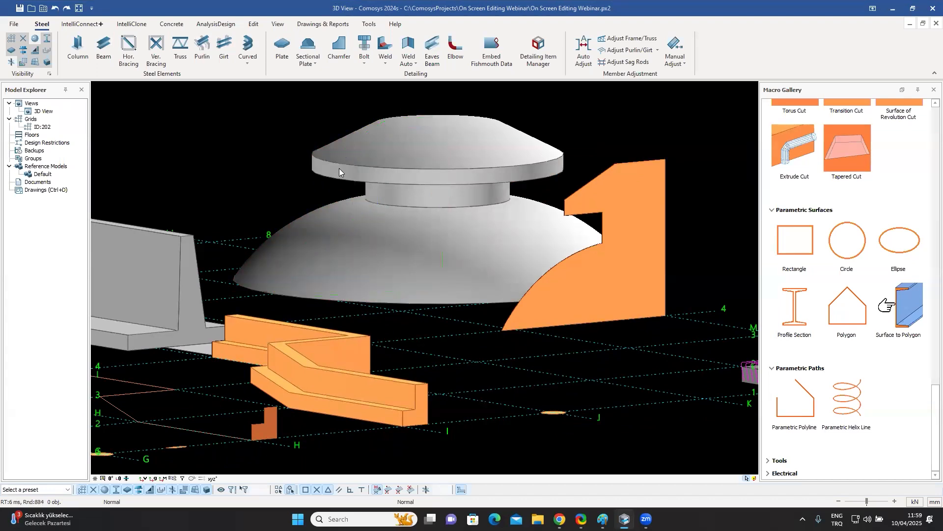
{"action": "scroll", "coordinate": [421, 221], "scroll_direction": "up", "scroll_amount": 5}
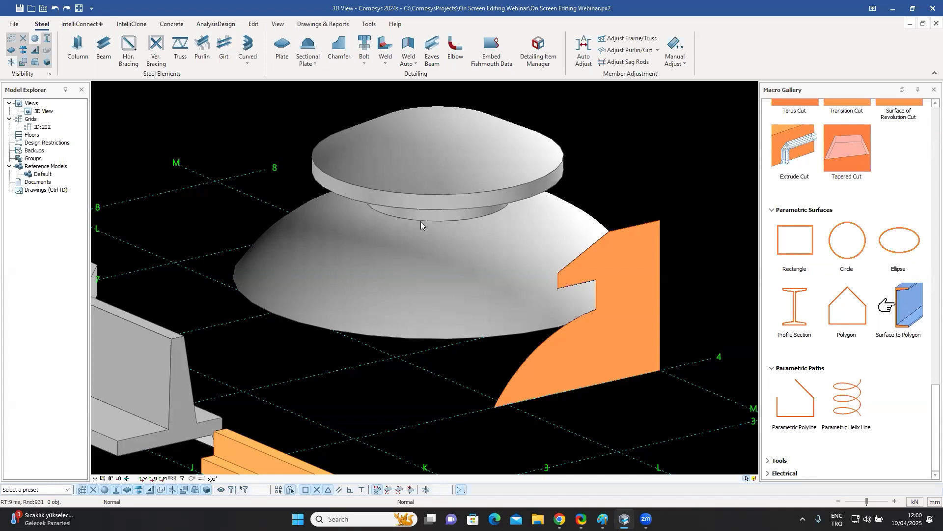
{"action": "scroll", "coordinate": [450, 223], "scroll_direction": "down", "scroll_amount": 1}
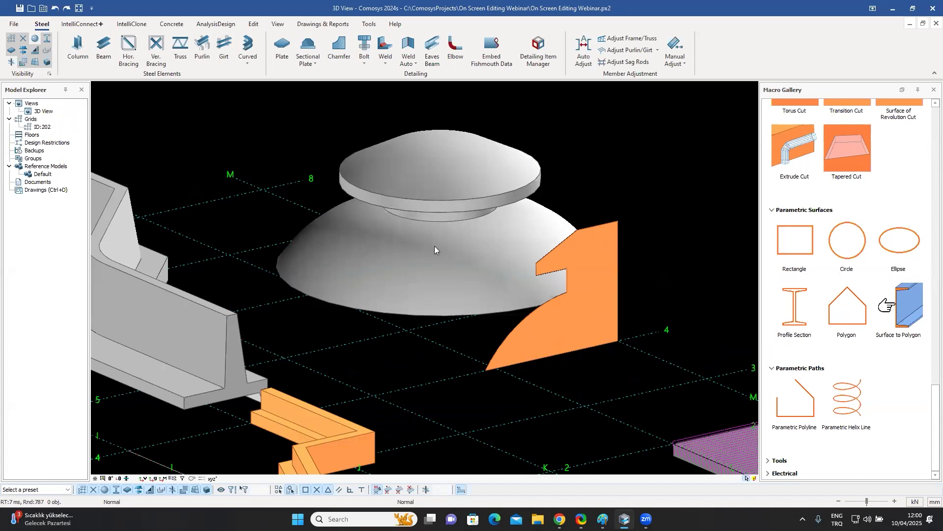
{"action": "middle_click_drag", "start_coordinate": [430, 241], "coordinate": [487, 244]}
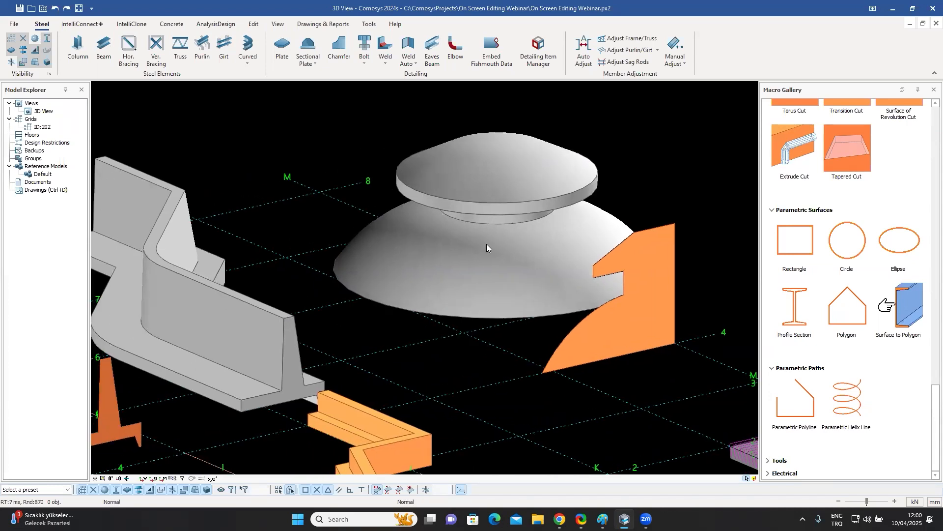